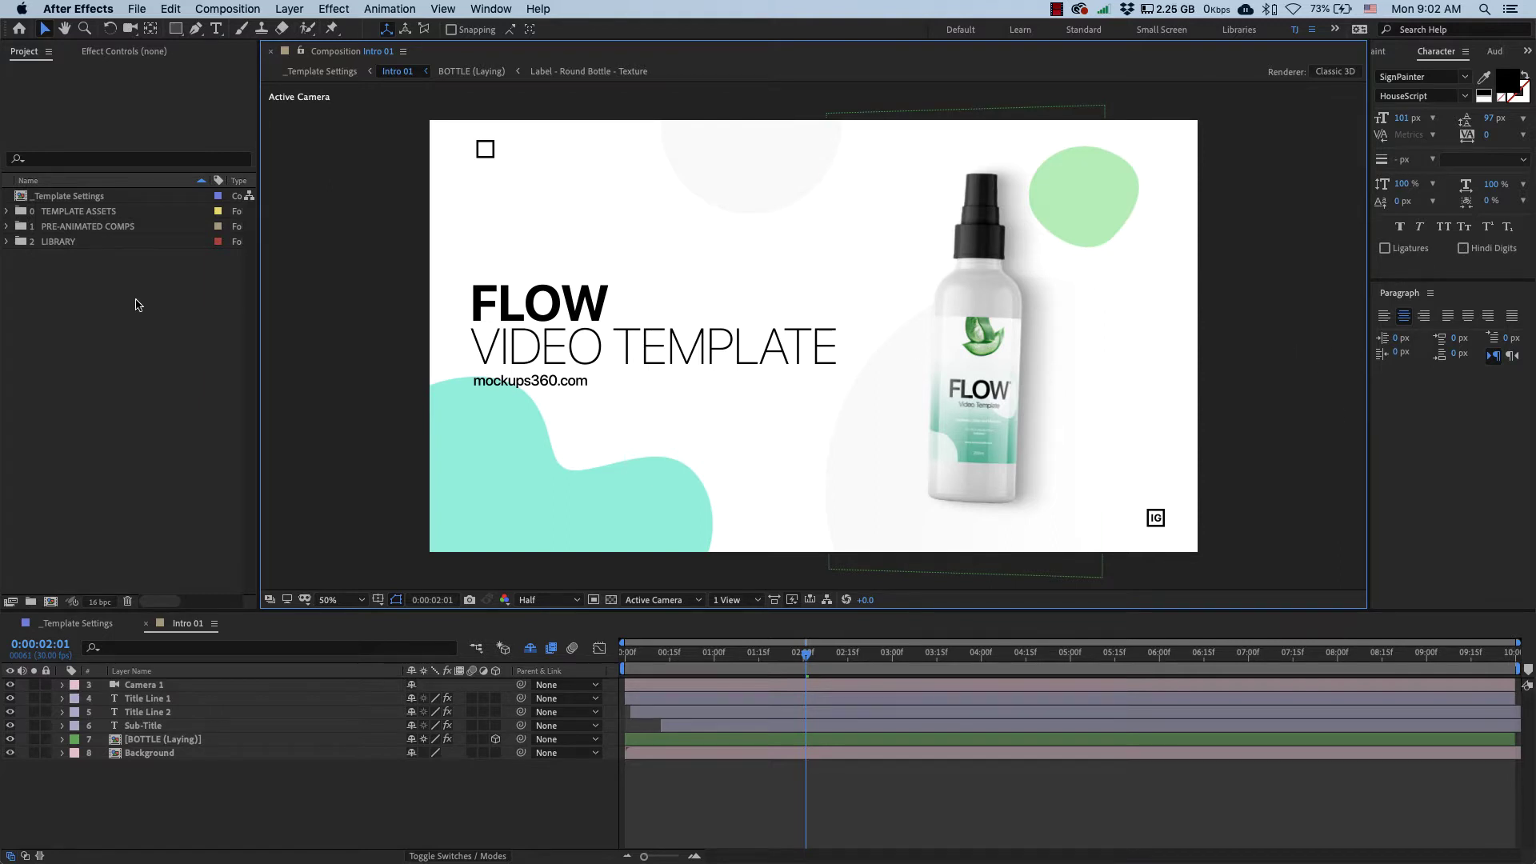
Step: Browse the project's top-level folders and the contents of TEMPLATE ASSETS
{"action": "left_click", "coordinate": [60, 201]}
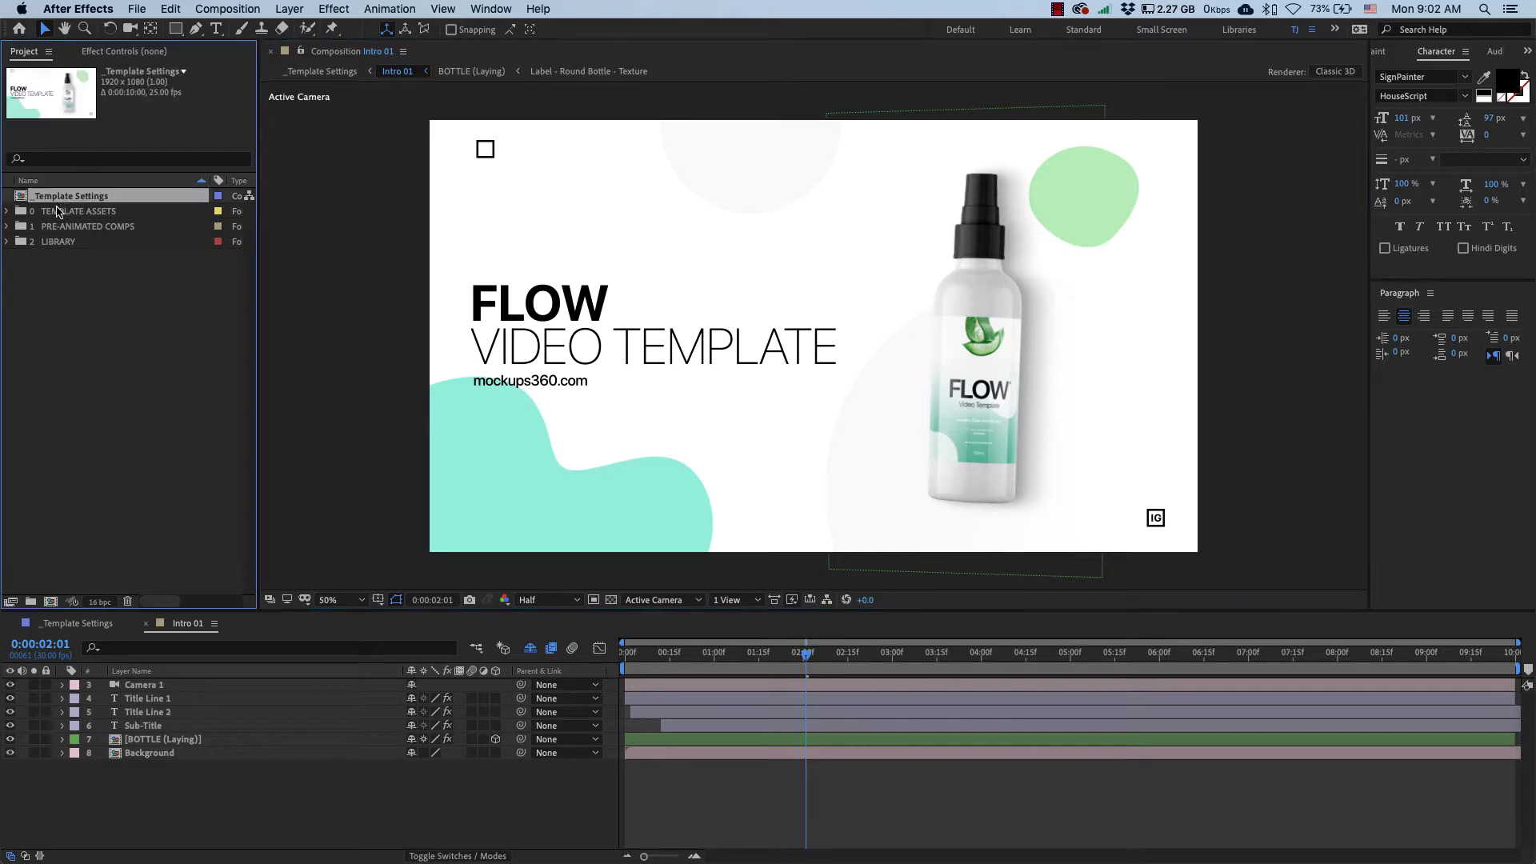
{"action": "left_click", "coordinate": [61, 213]}
{"action": "left_click", "coordinate": [62, 228]}
{"action": "left_click", "coordinate": [63, 242]}
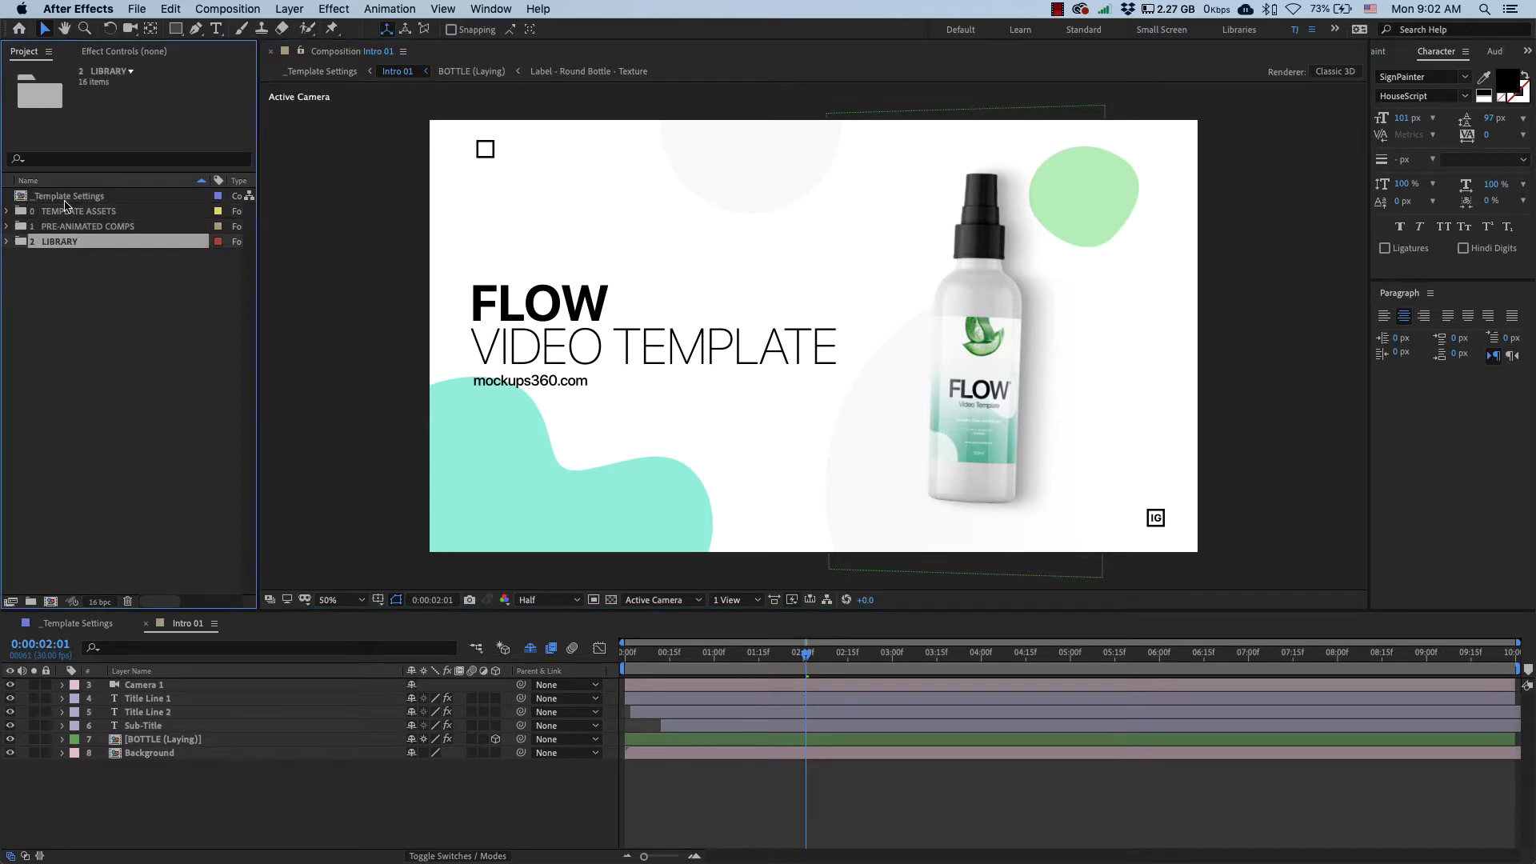
{"action": "left_click", "coordinate": [63, 213]}
{"action": "left_click", "coordinate": [6, 211]}
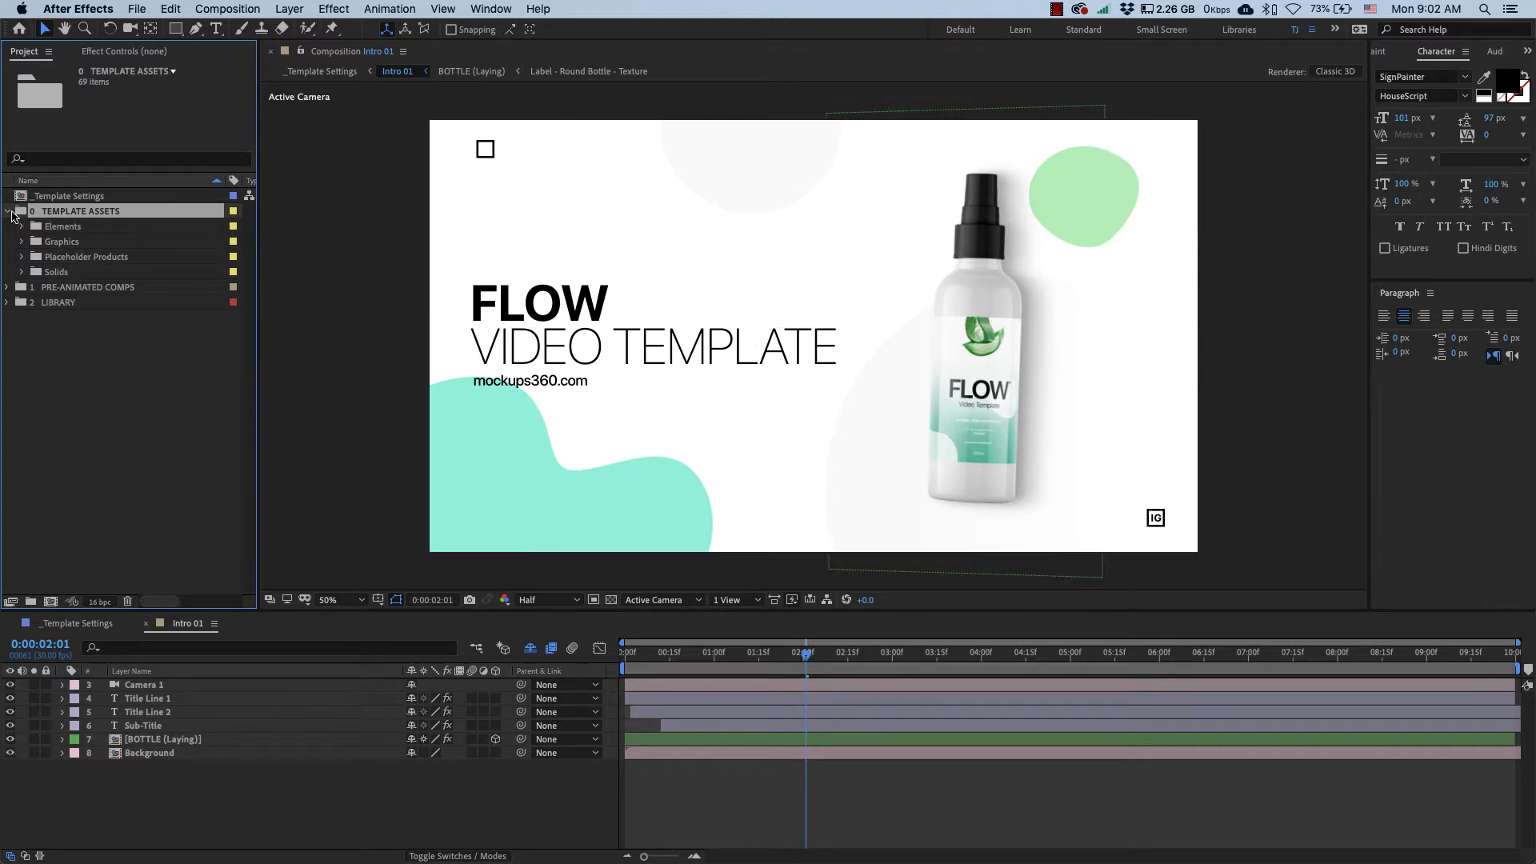
{"action": "left_click", "coordinate": [7, 211]}
Step: Preview the Intro 01 scene from the pre-animated Intro folder
{"action": "left_click", "coordinate": [7, 227]}
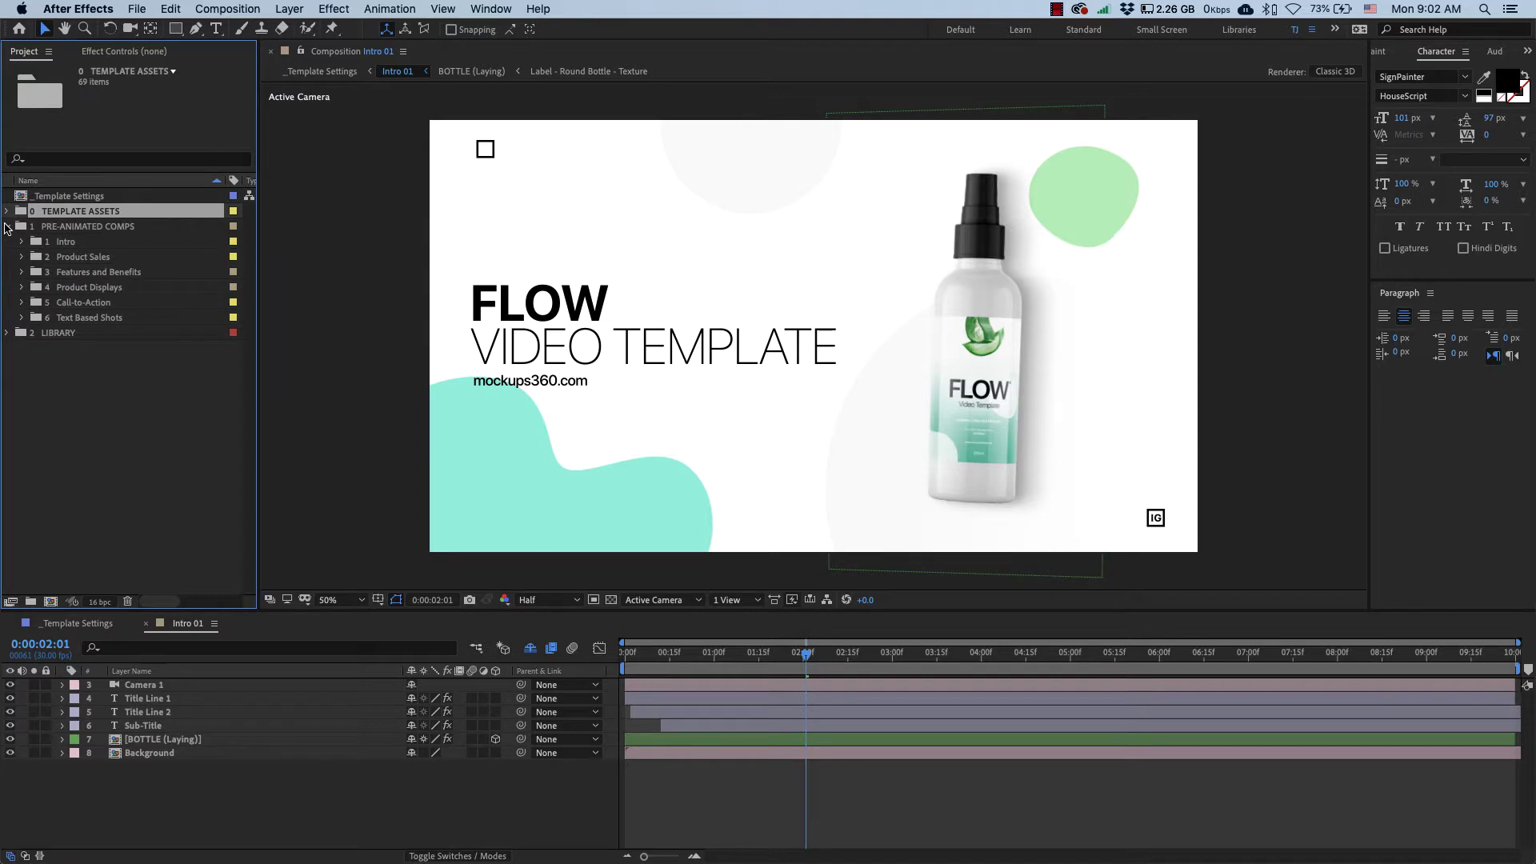
{"action": "left_click", "coordinate": [79, 242]}
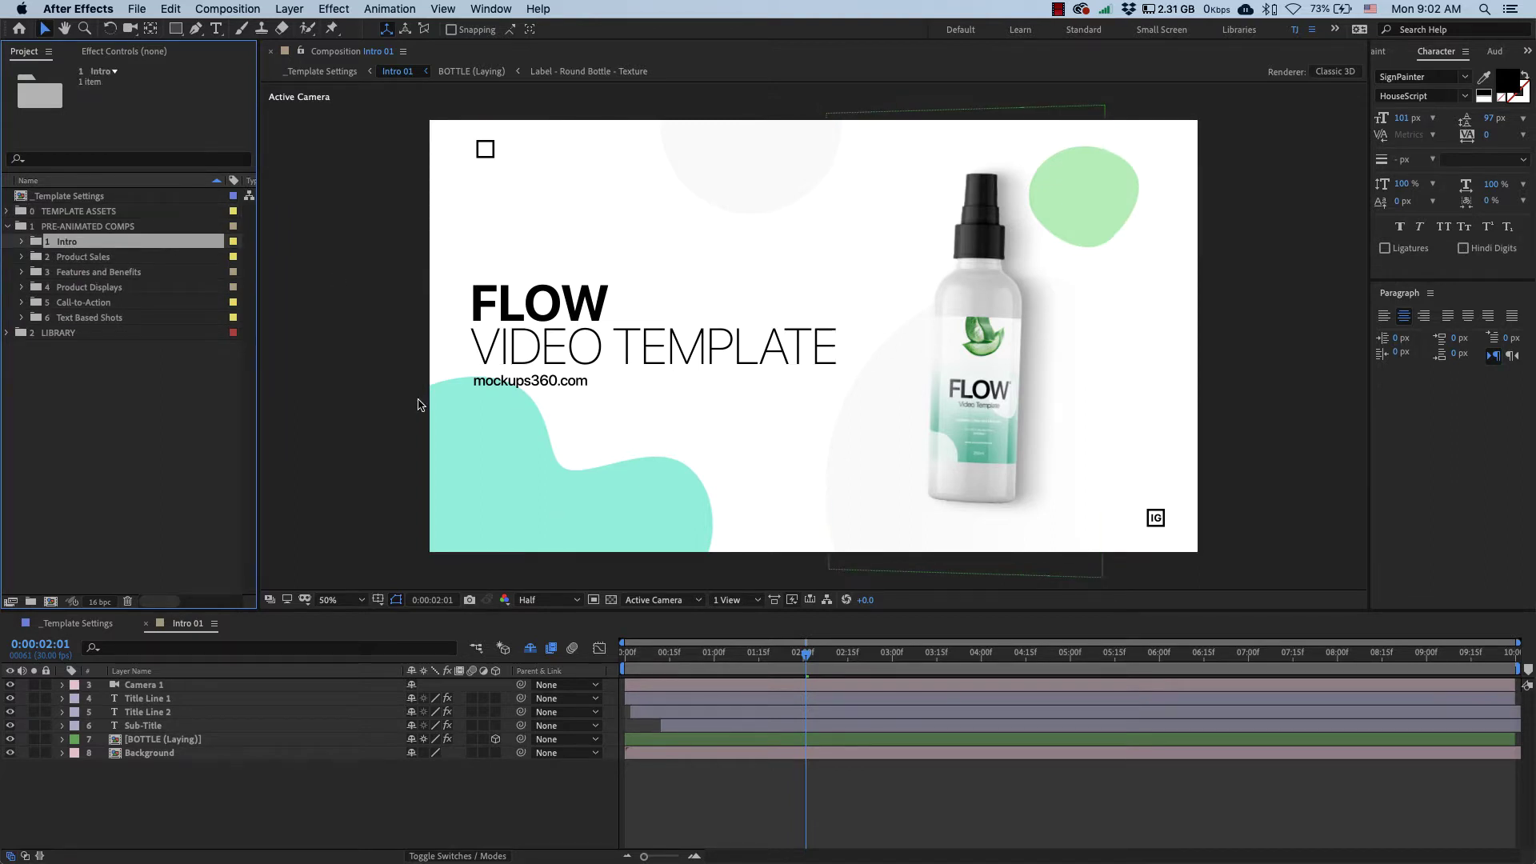
{"action": "key", "text": "space"}
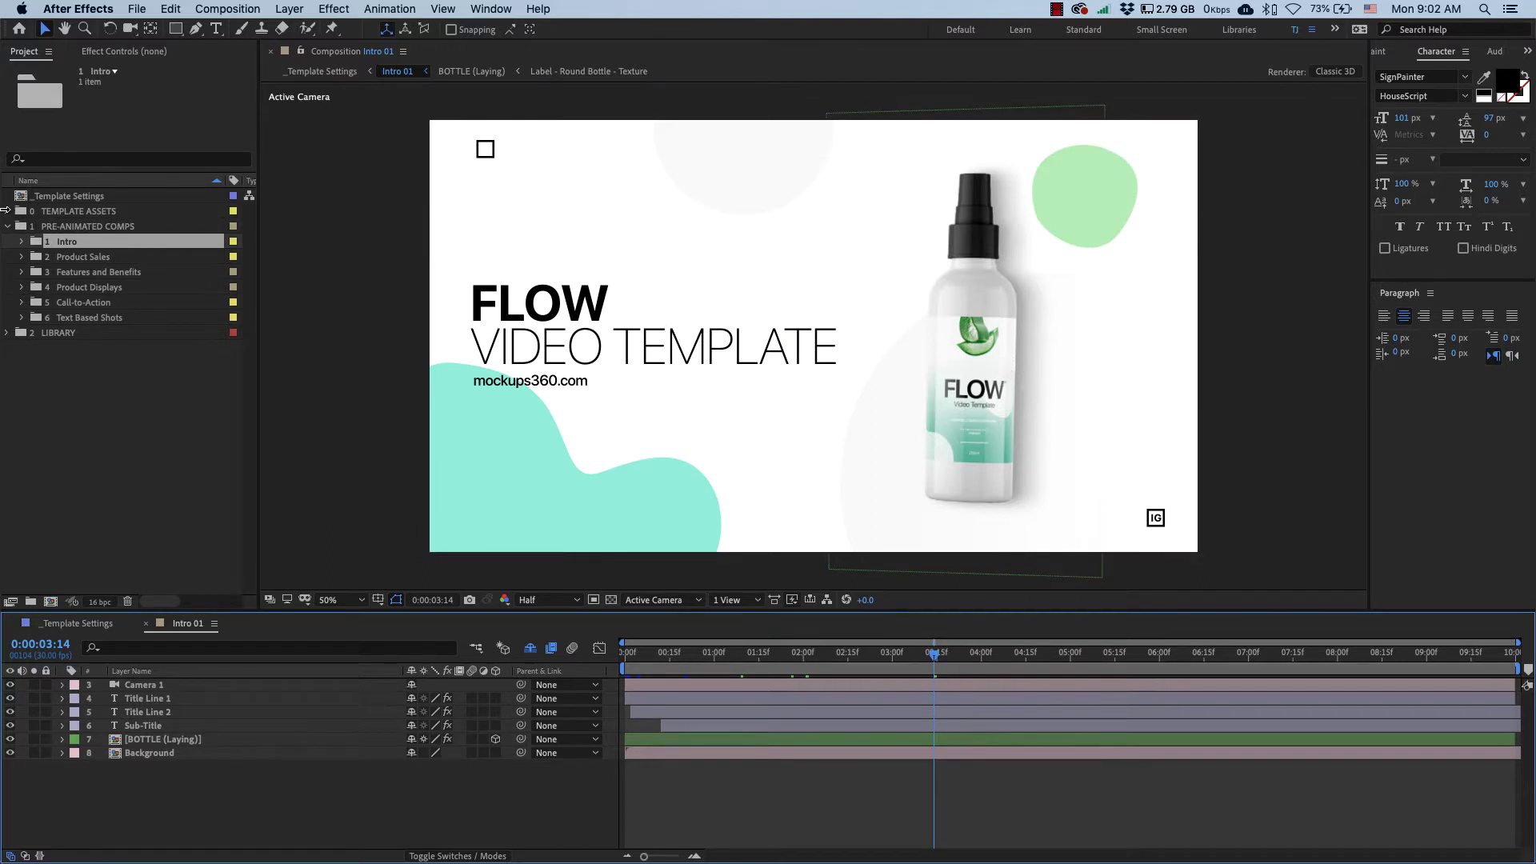
{"action": "left_click", "coordinate": [8, 227]}
Step: Look through the LIBRARY's Backgrounds, Buttons and Small Graphics folders, including the six GFX graphics
{"action": "left_click", "coordinate": [8, 241]}
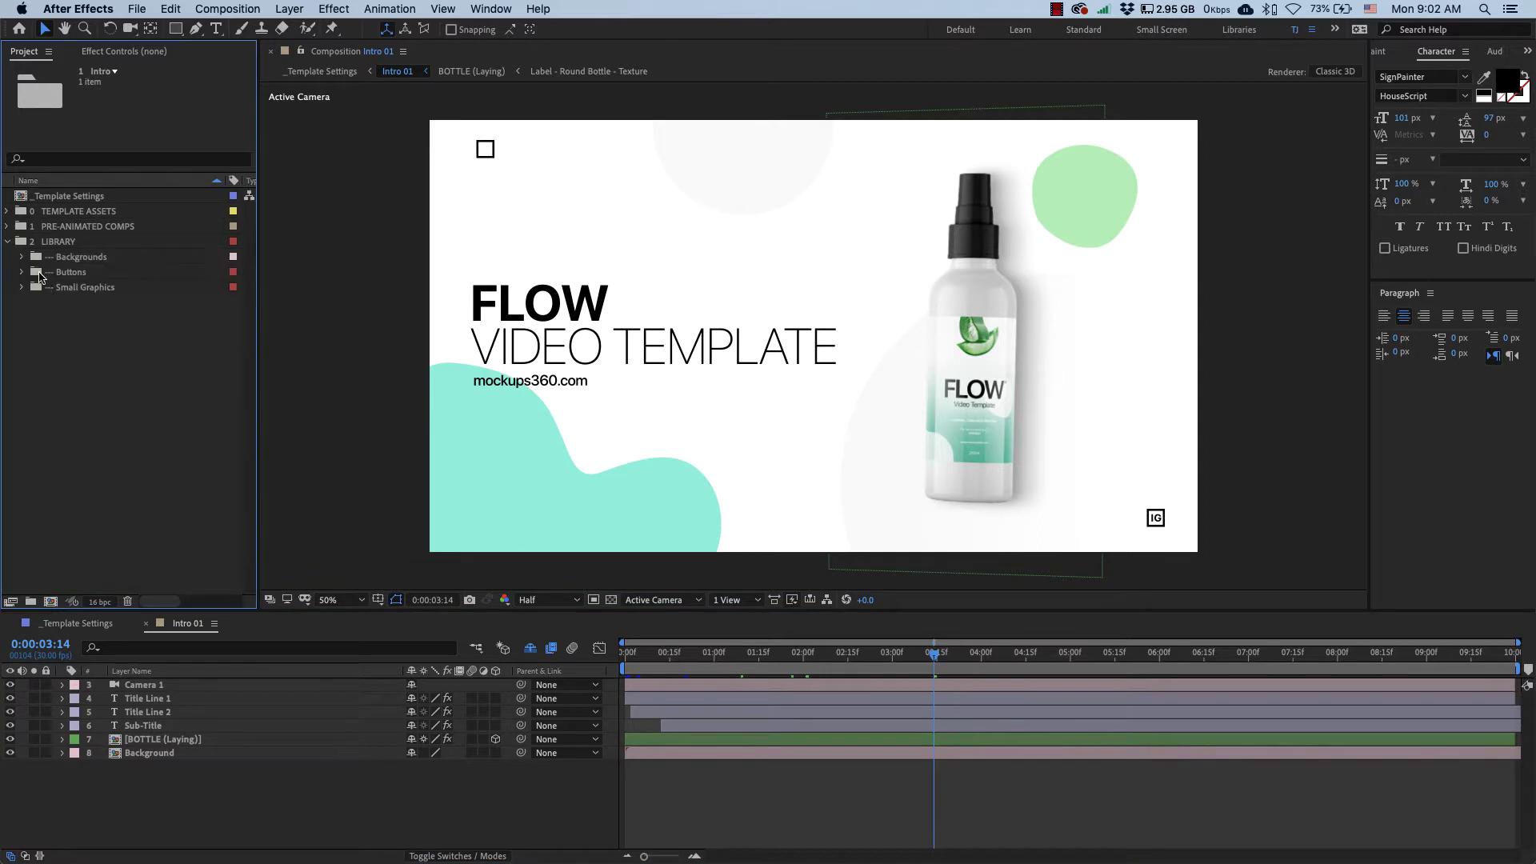
{"action": "left_click", "coordinate": [67, 257]}
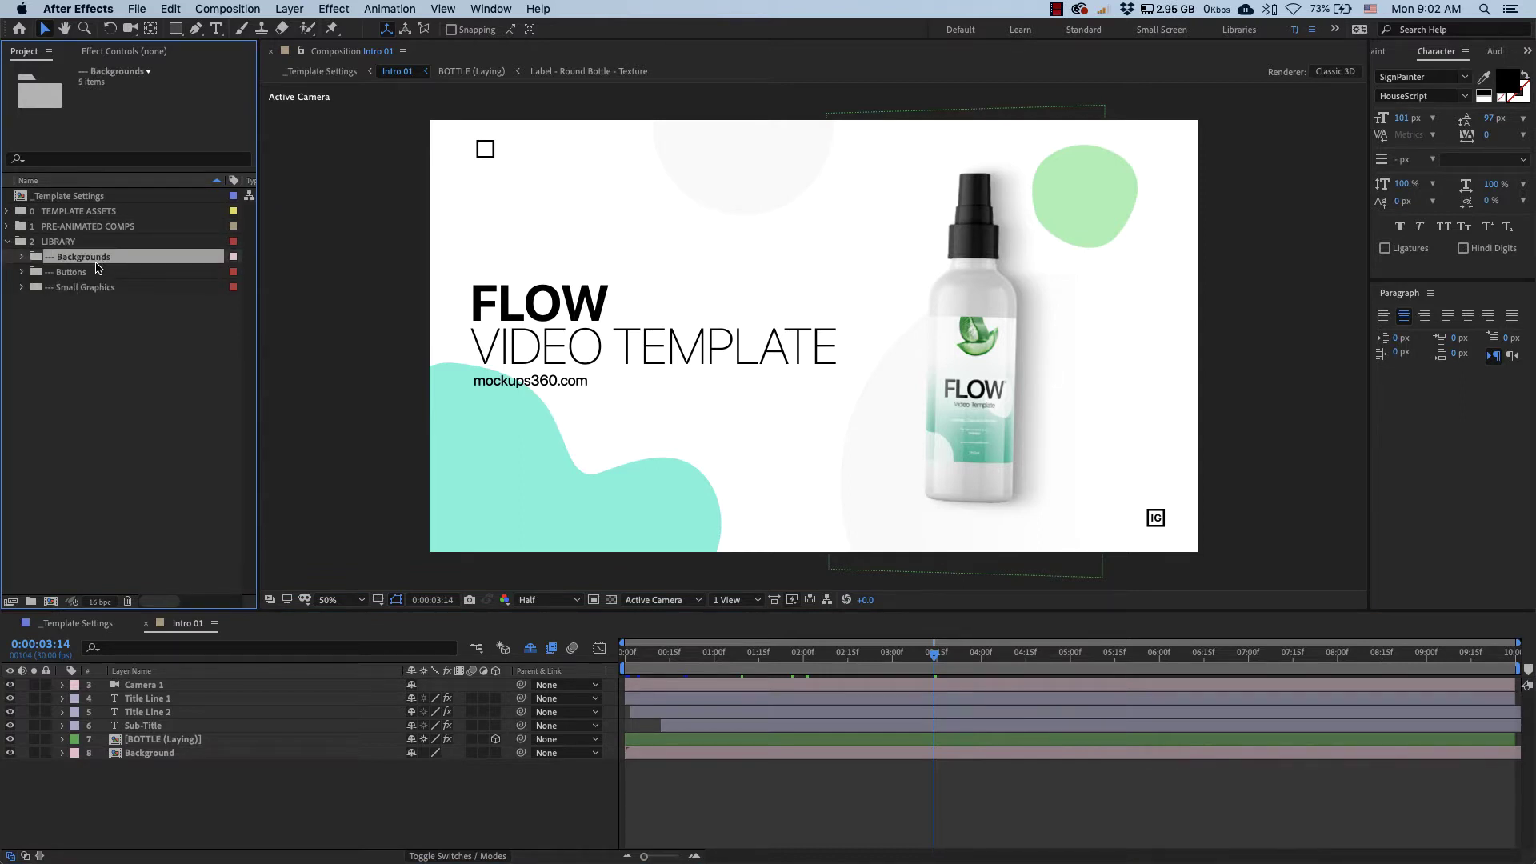
{"action": "left_click", "coordinate": [85, 275]}
{"action": "left_click", "coordinate": [89, 294]}
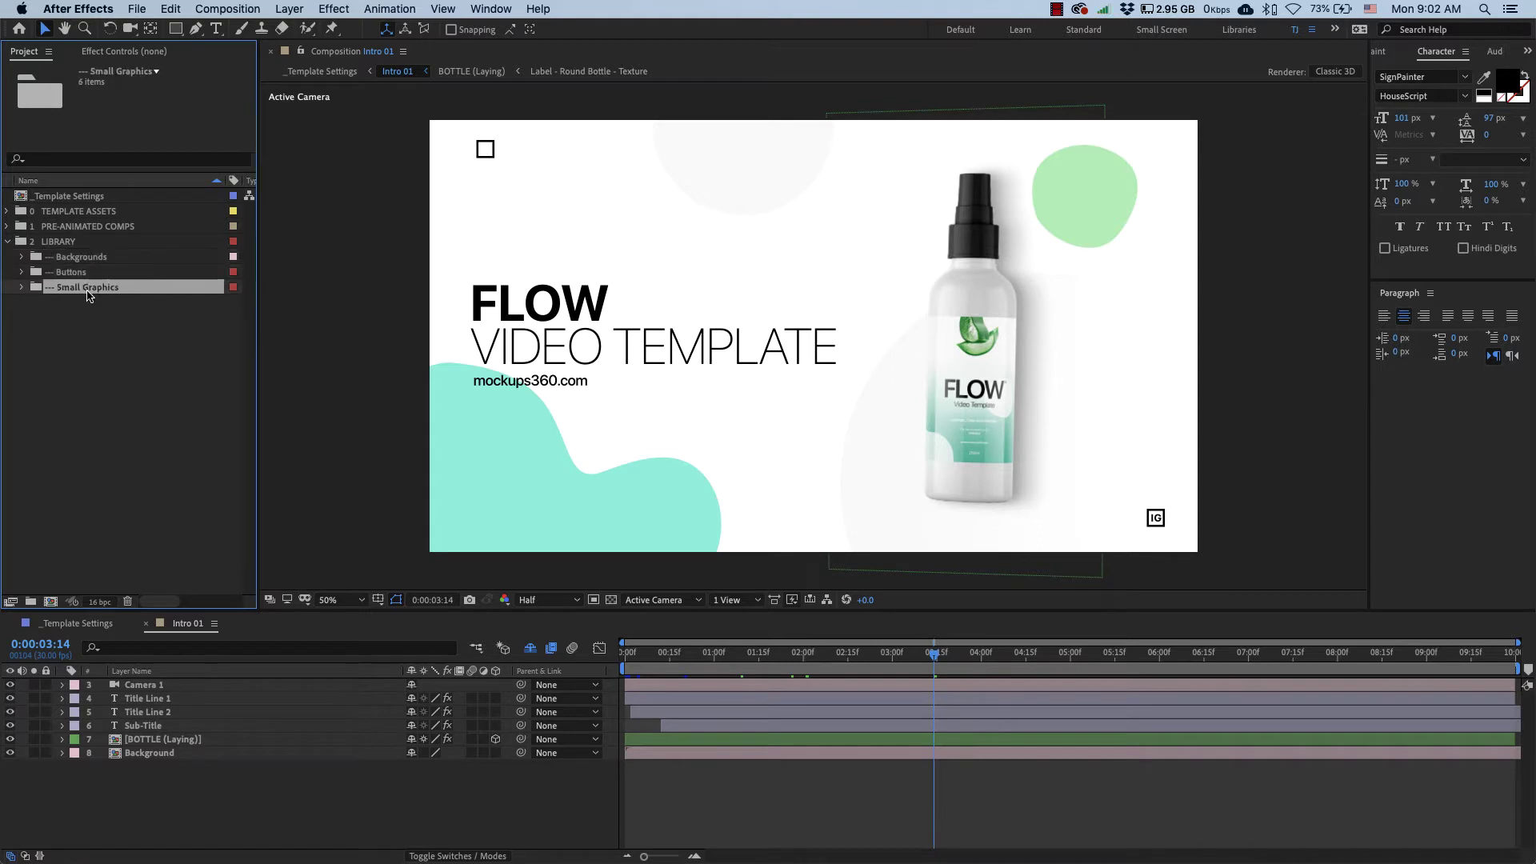
{"action": "left_click", "coordinate": [22, 287]}
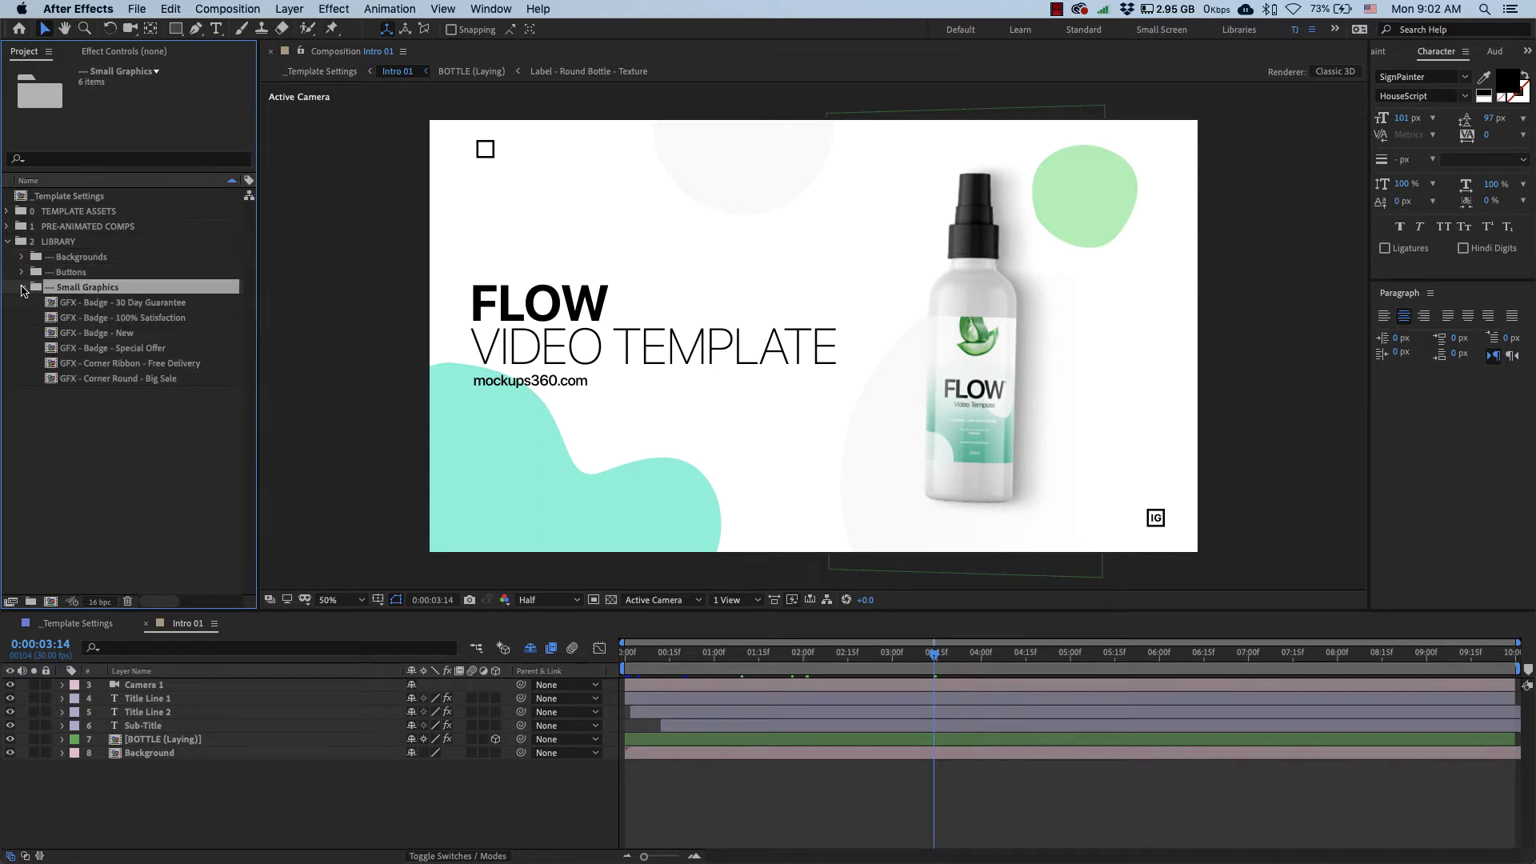
{"action": "left_click", "coordinate": [21, 288]}
{"action": "left_click", "coordinate": [8, 241]}
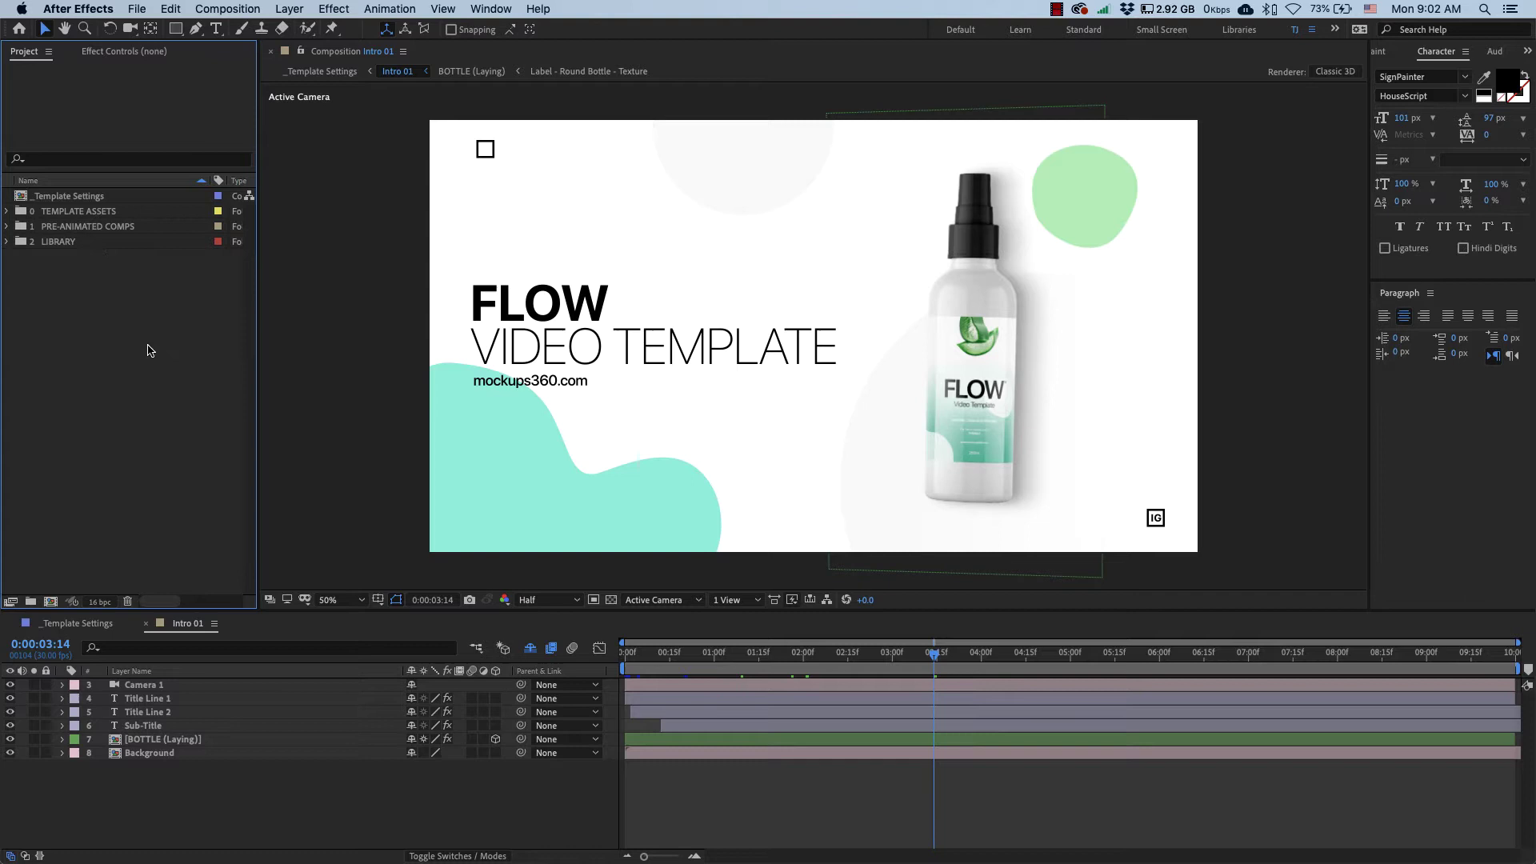
Step: Open the Intro 01 composition from PRE-ANIMATED COMPS > Intro
{"action": "left_click", "coordinate": [103, 230]}
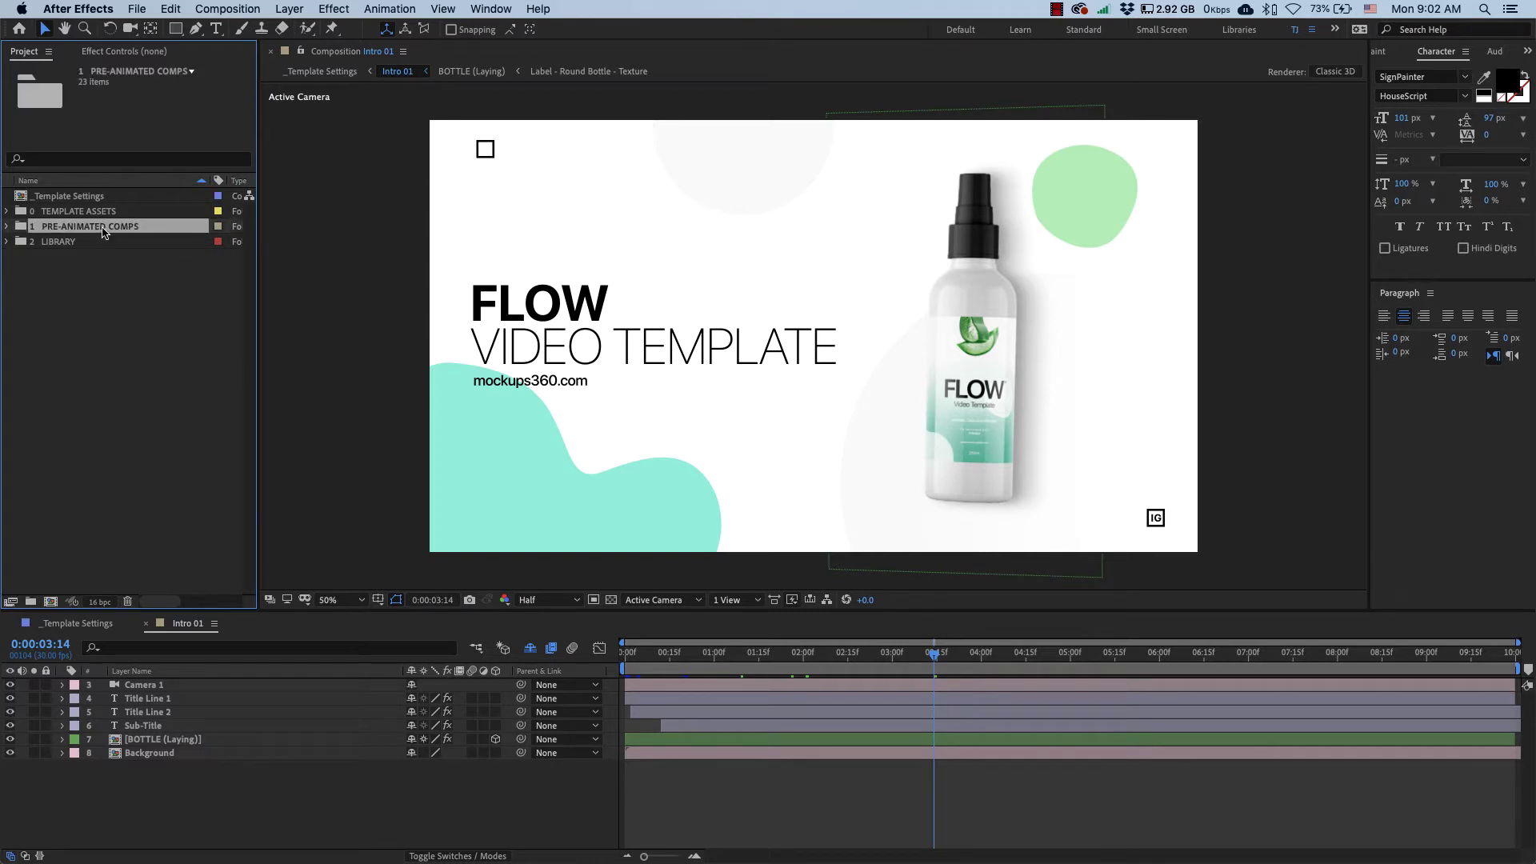
{"action": "left_click", "coordinate": [7, 228]}
{"action": "left_click", "coordinate": [339, 349]}
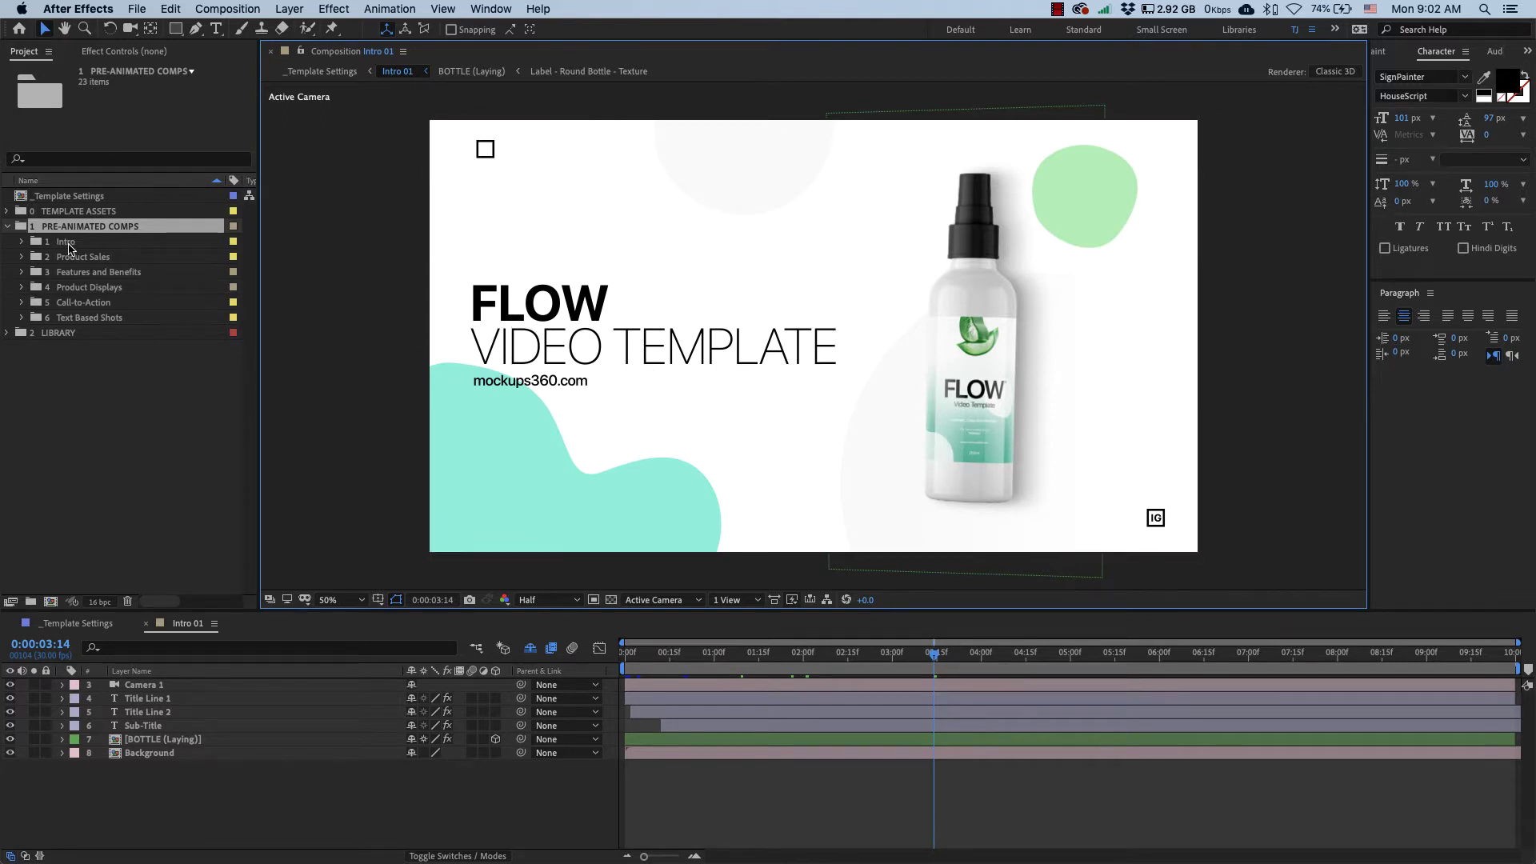
{"action": "left_click", "coordinate": [22, 241]}
{"action": "left_click", "coordinate": [82, 256]}
{"action": "double_click", "coordinate": [86, 260]}
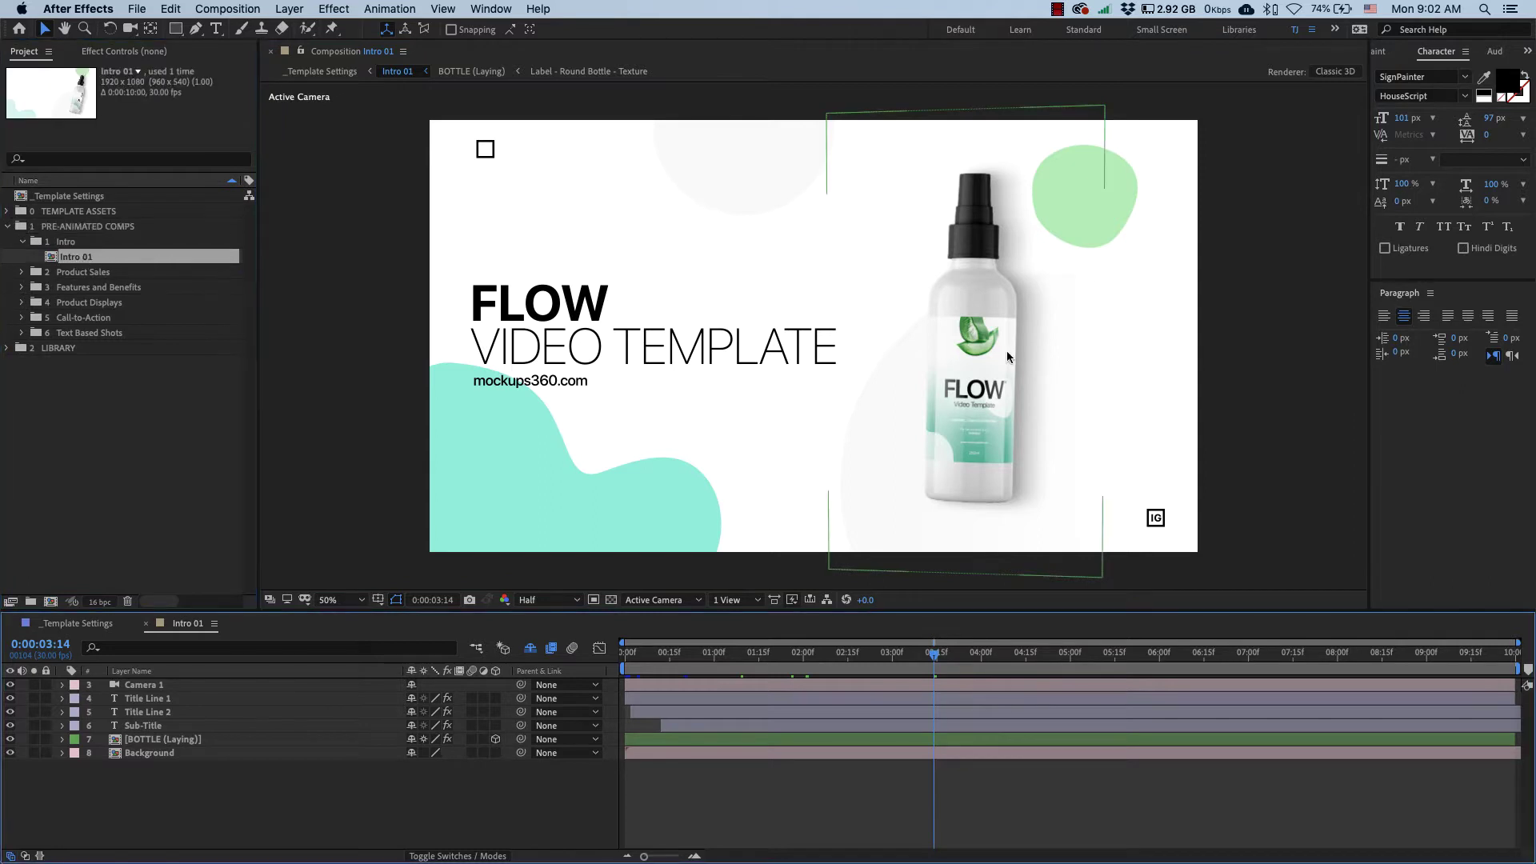
Step: Replay Intro 01 from frame 0 and expand the Product Sales folder
{"action": "left_click_drag", "start_coordinate": [933, 653], "coordinate": [620, 657]}
{"action": "key", "text": "space"}
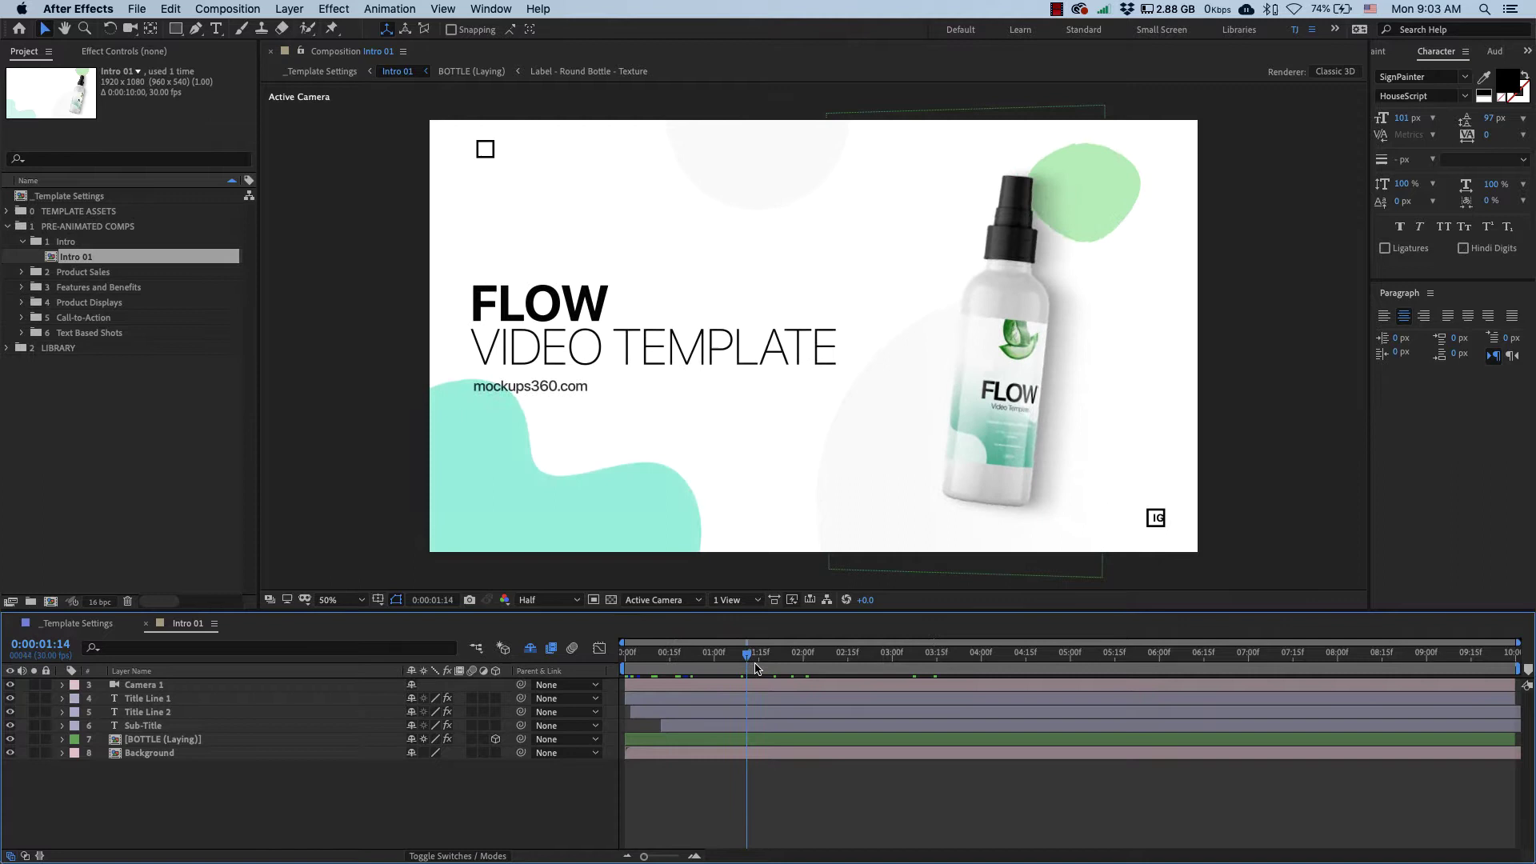
{"action": "left_click", "coordinate": [22, 273]}
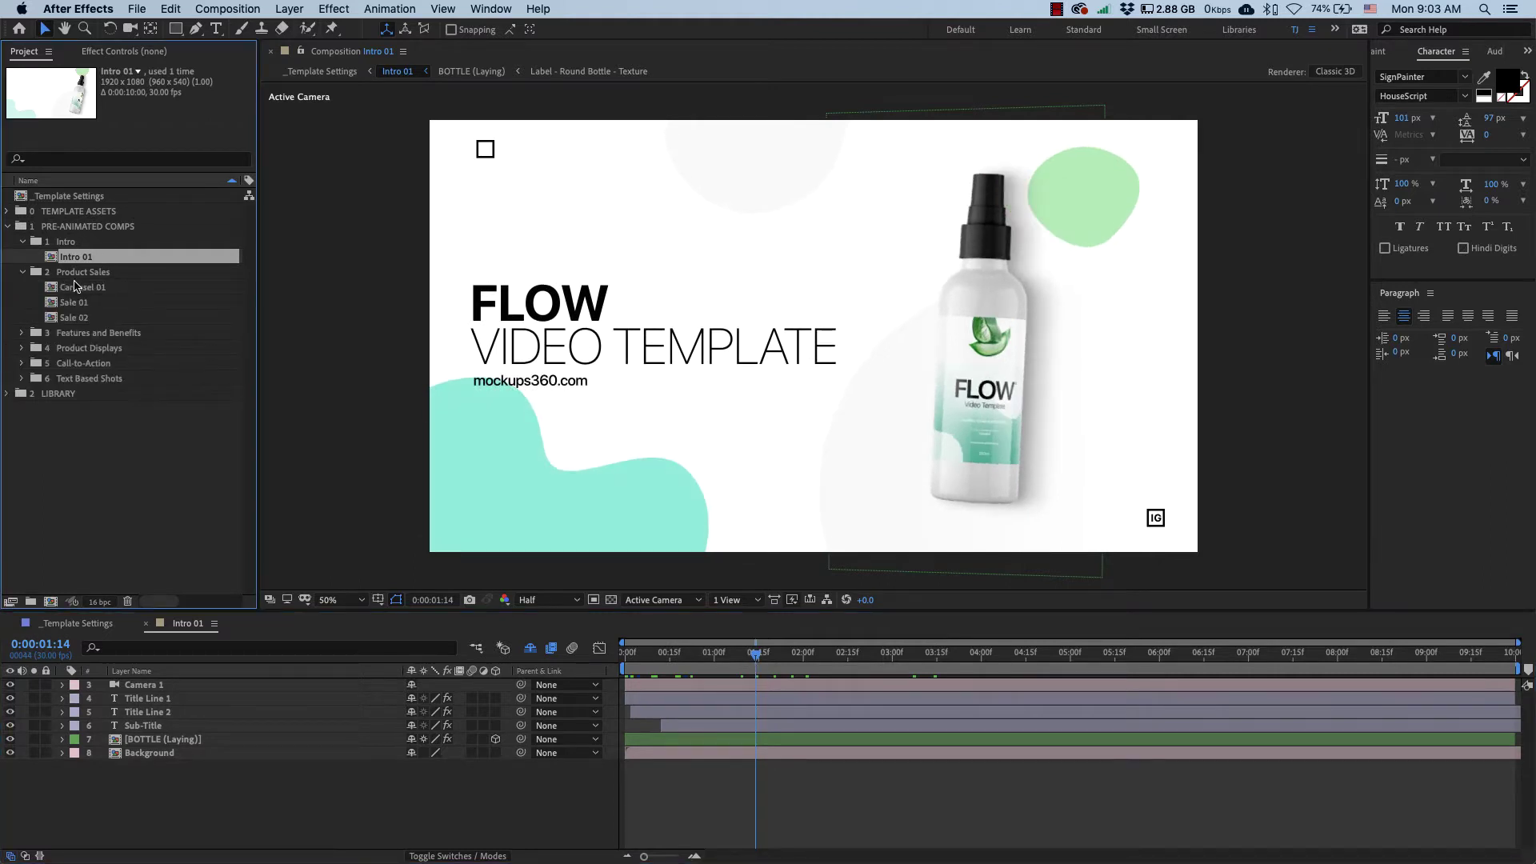
Step: Open Carousel 01 and preview it, scrubbing and playing to about six seconds
{"action": "double_click", "coordinate": [86, 291]}
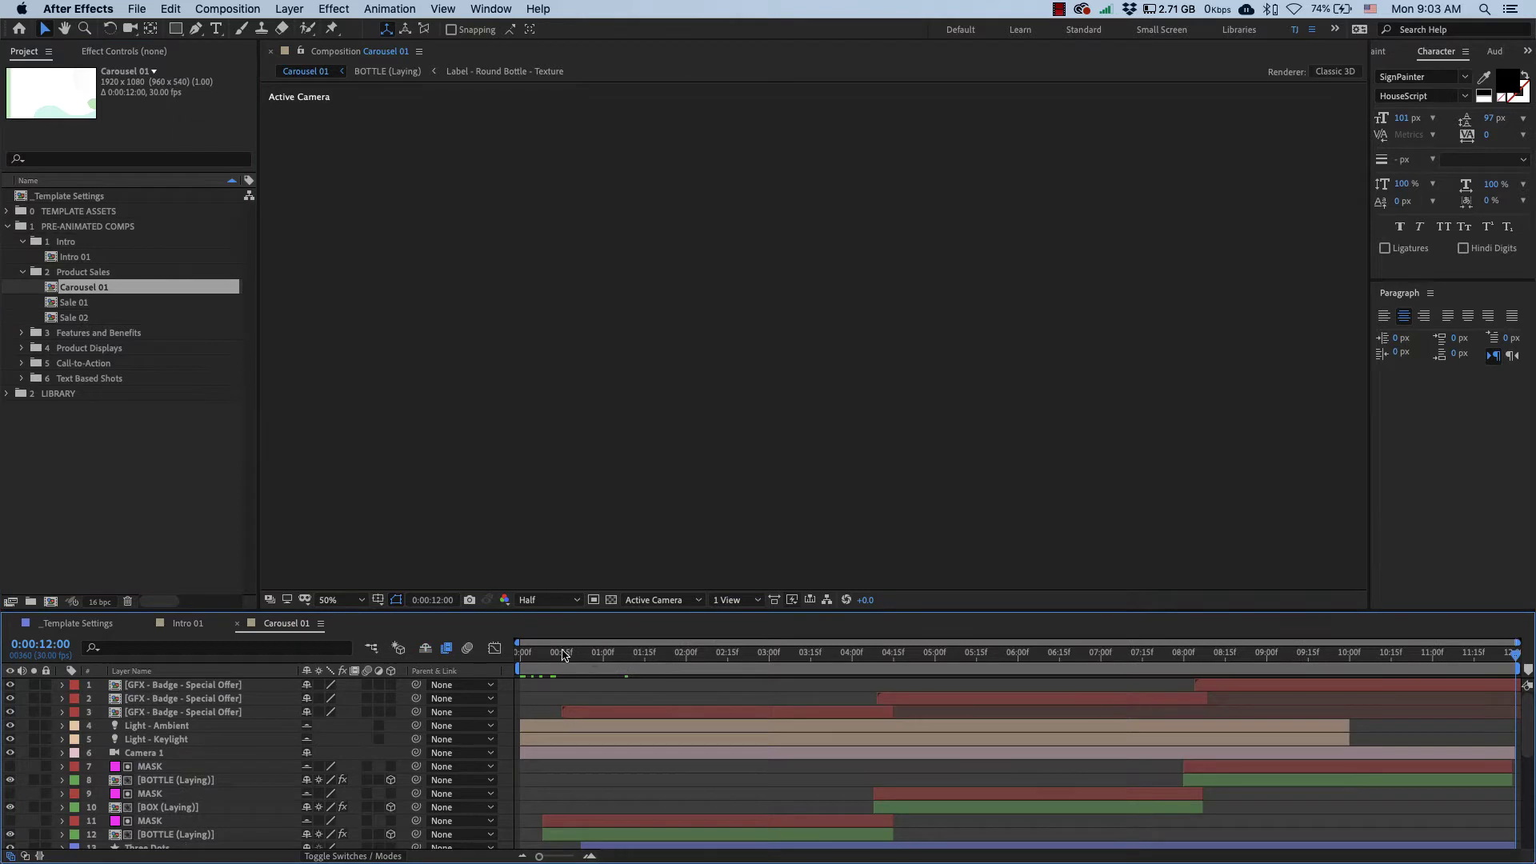
{"action": "left_click_drag", "start_coordinate": [564, 655], "coordinate": [676, 657]}
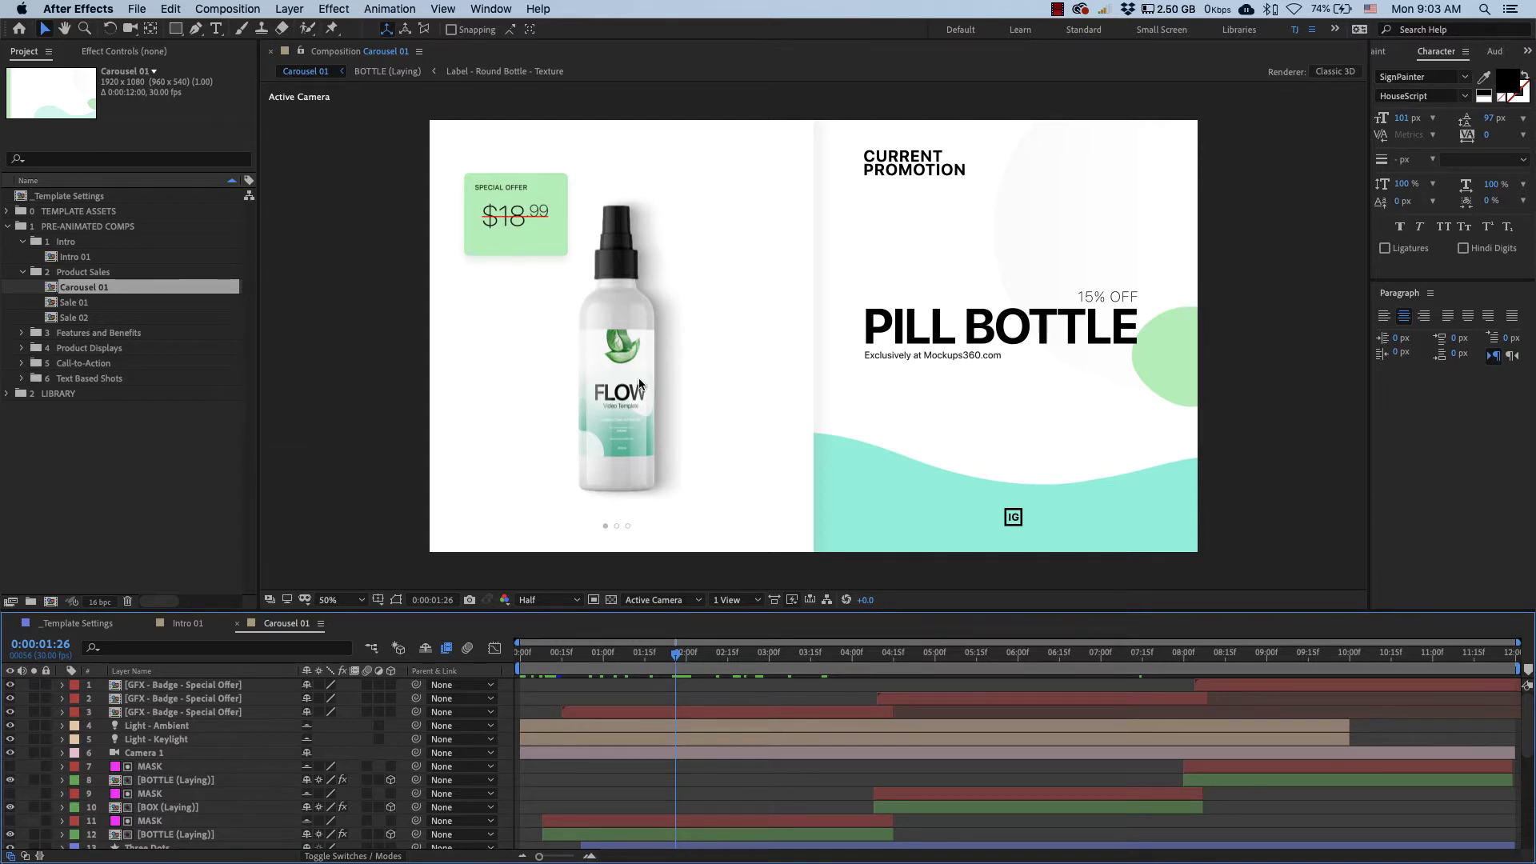
{"action": "left_click_drag", "start_coordinate": [722, 659], "coordinate": [998, 666]}
{"action": "key", "text": "space"}
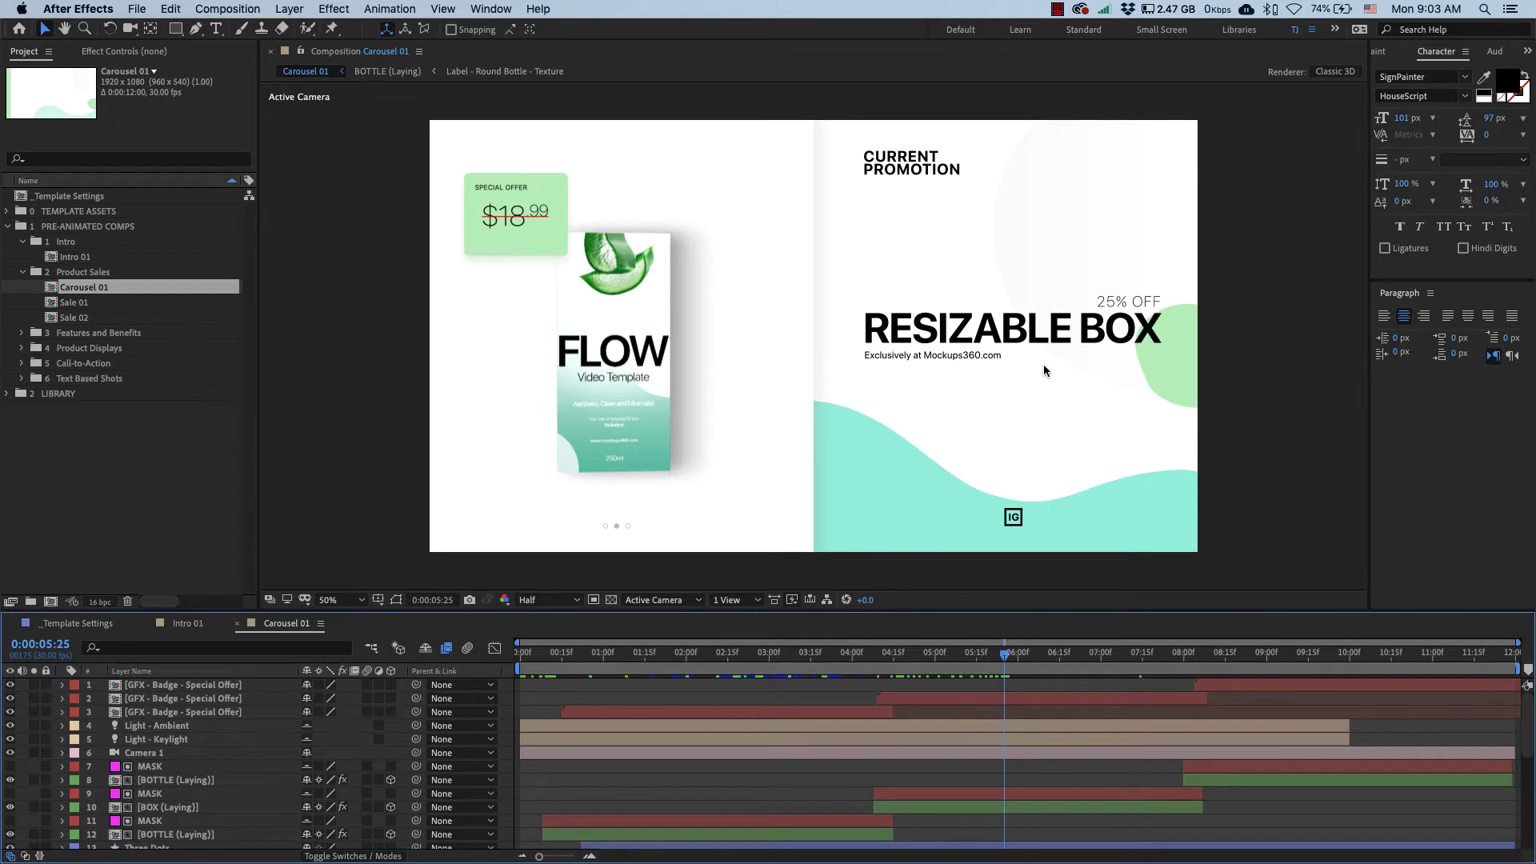
{"action": "left_click", "coordinate": [1041, 664]}
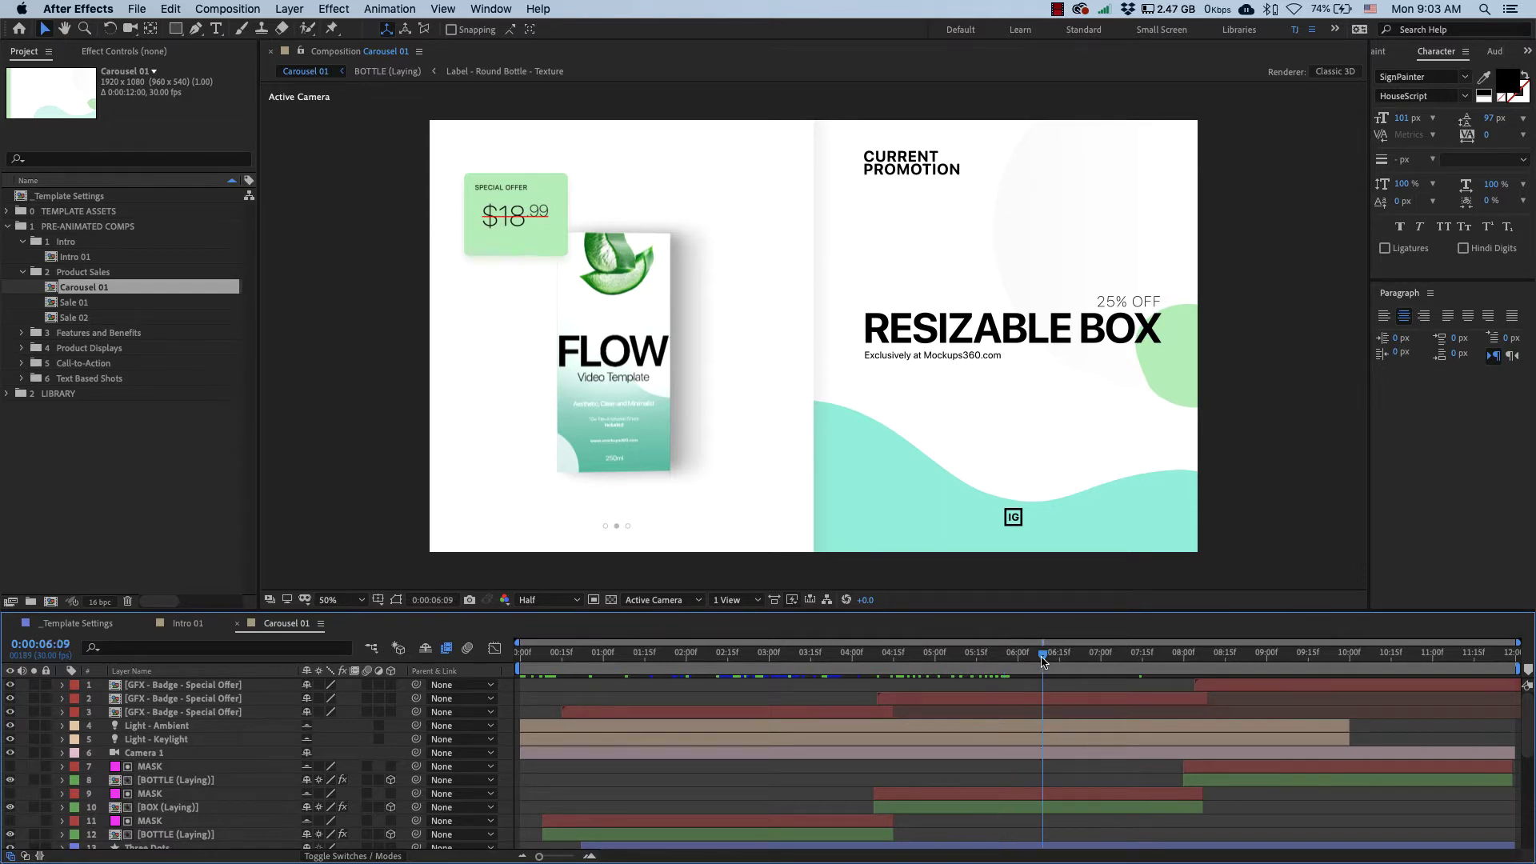
Step: Open Sale 02 and scrub through its January Sale title animation
{"action": "double_click", "coordinate": [74, 318]}
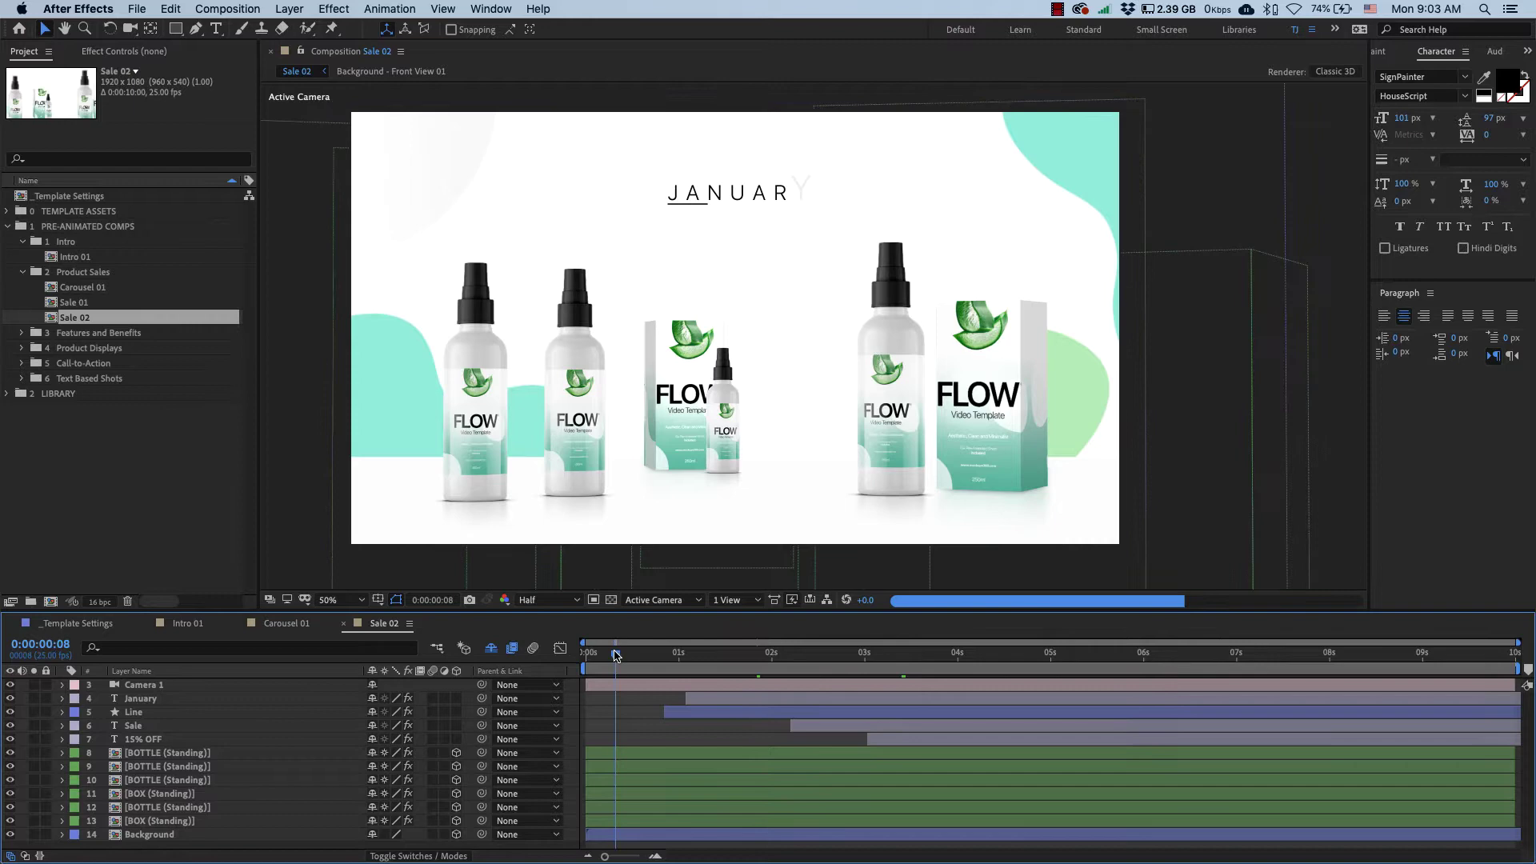
{"action": "left_click", "coordinate": [617, 654]}
{"action": "left_click_drag", "start_coordinate": [617, 655], "coordinate": [1018, 682]}
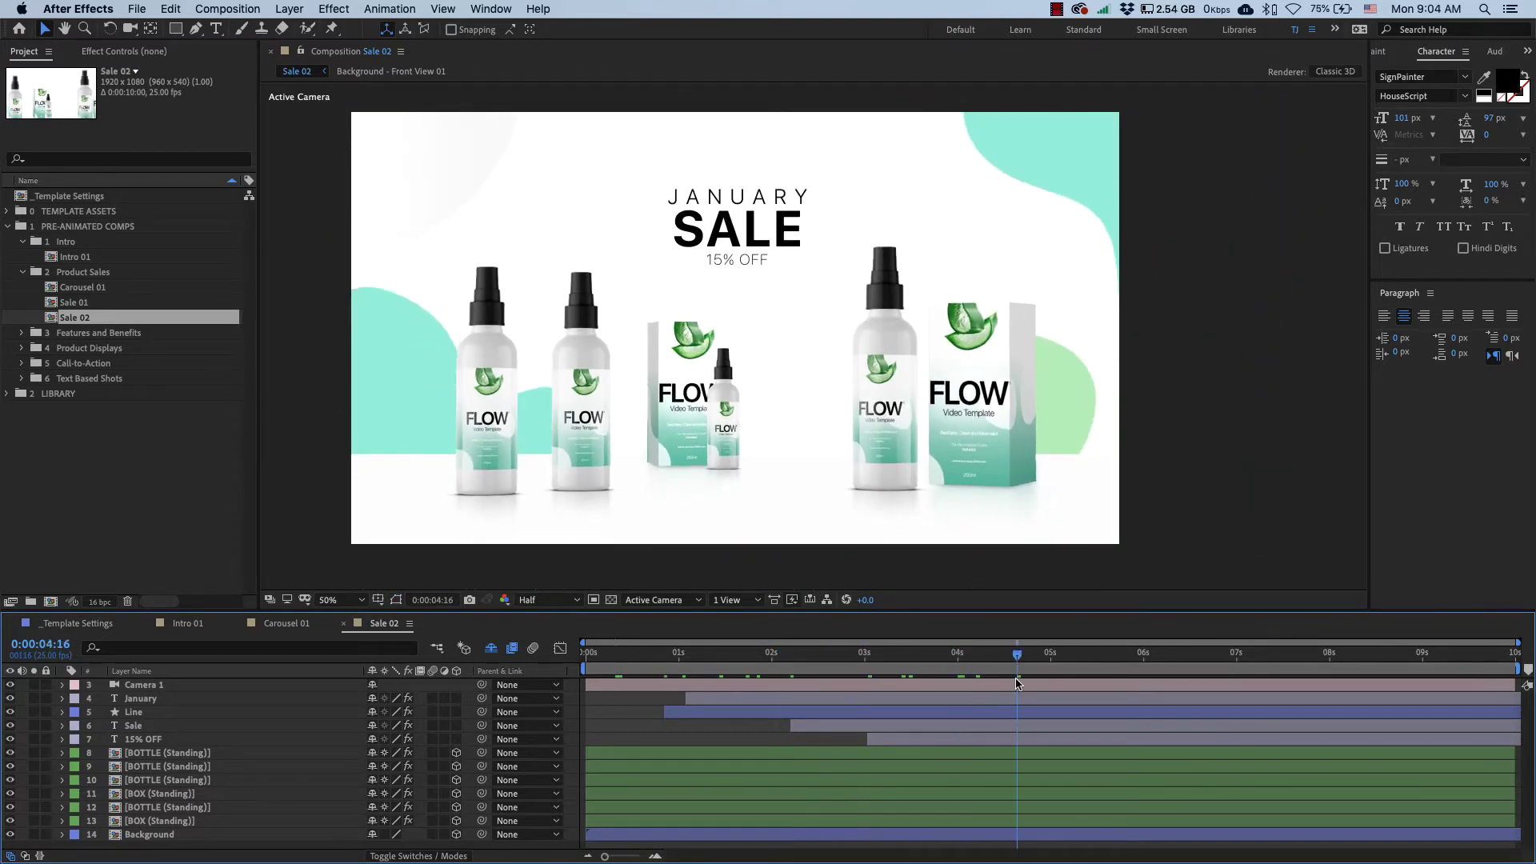
Step: Expand the Features and Benefits folder and select Benefits 01
{"action": "left_click", "coordinate": [116, 334]}
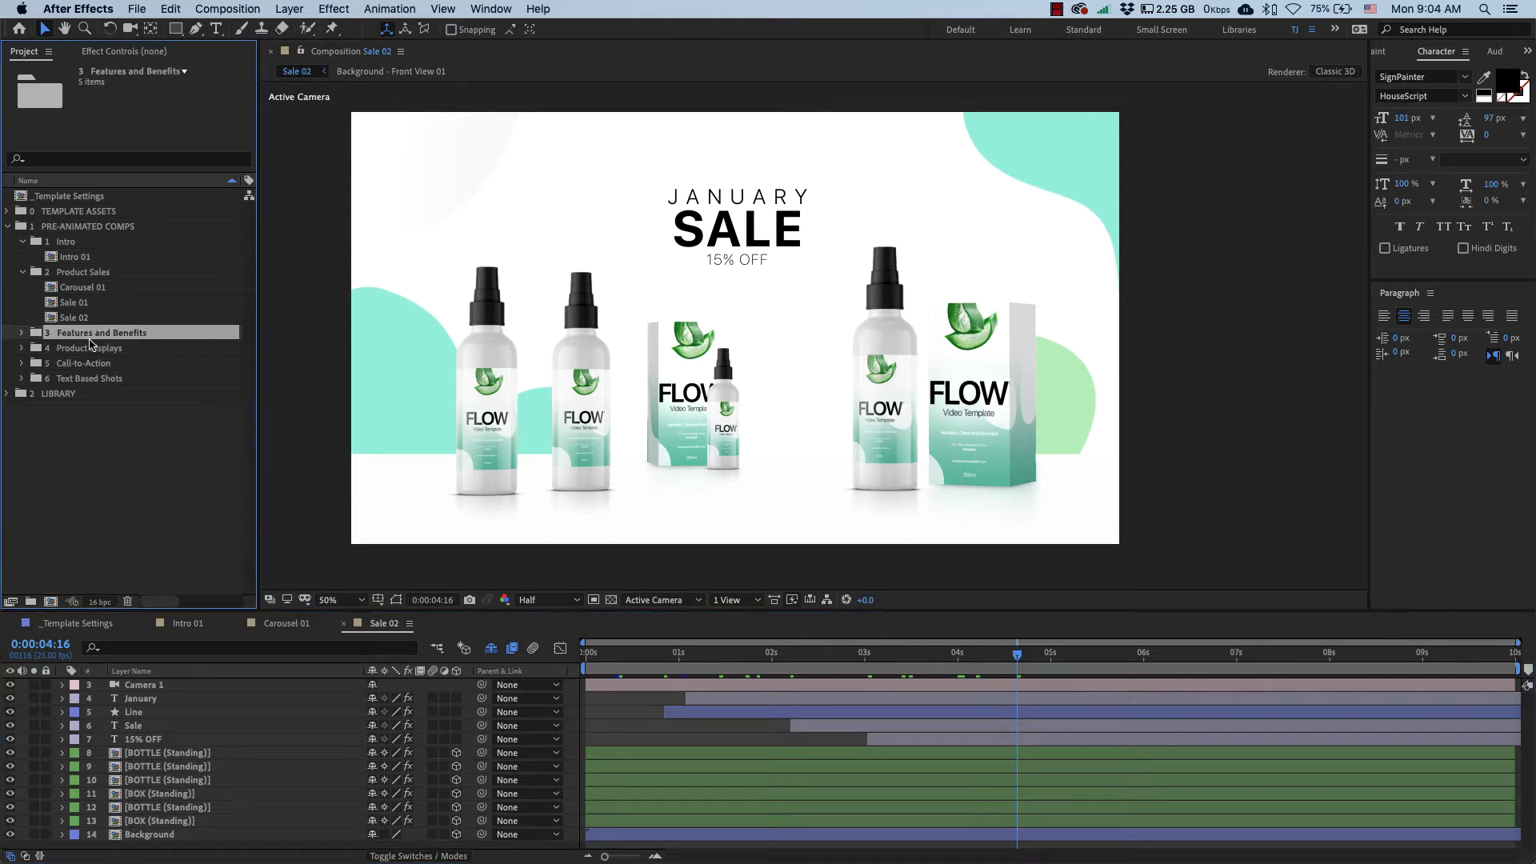
{"action": "left_click", "coordinate": [23, 333]}
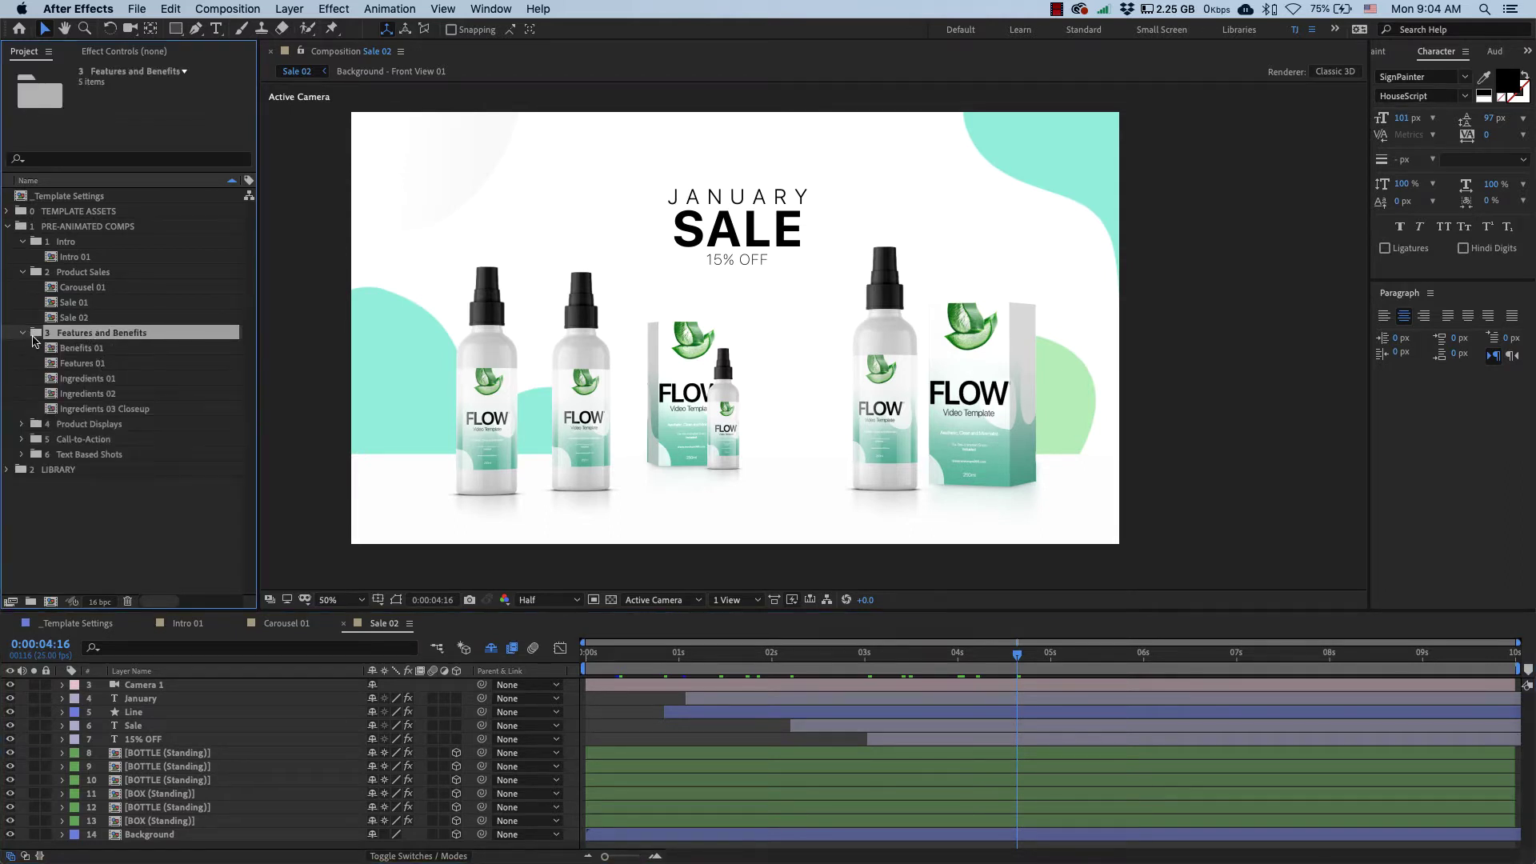
{"action": "left_click", "coordinate": [85, 351]}
Step: Open Benefits 01 and play a preview of it
{"action": "double_click", "coordinate": [92, 349]}
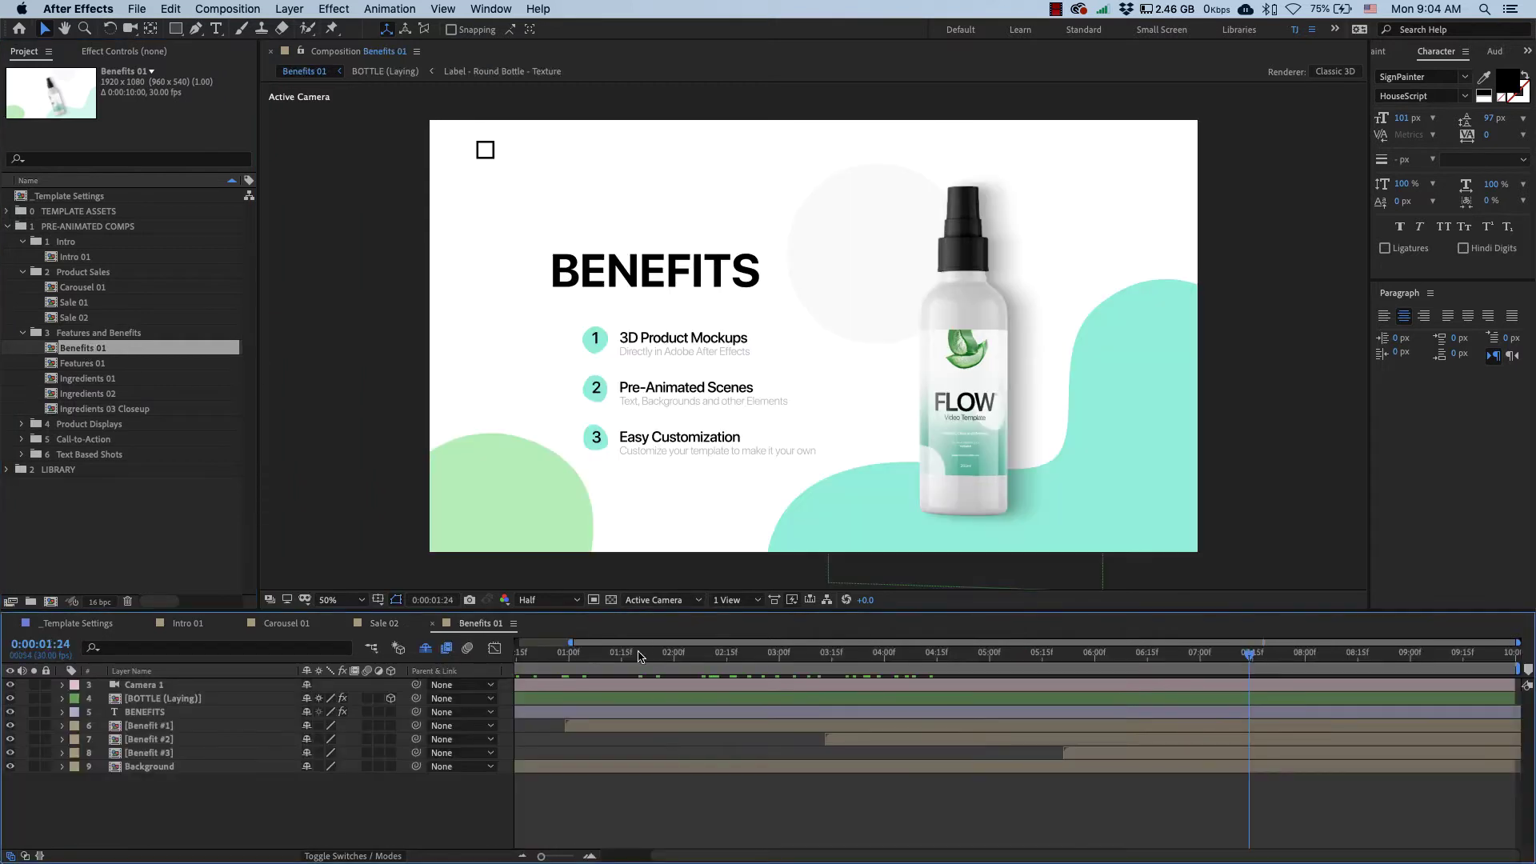
{"action": "left_click_drag", "start_coordinate": [640, 656], "coordinate": [721, 655]}
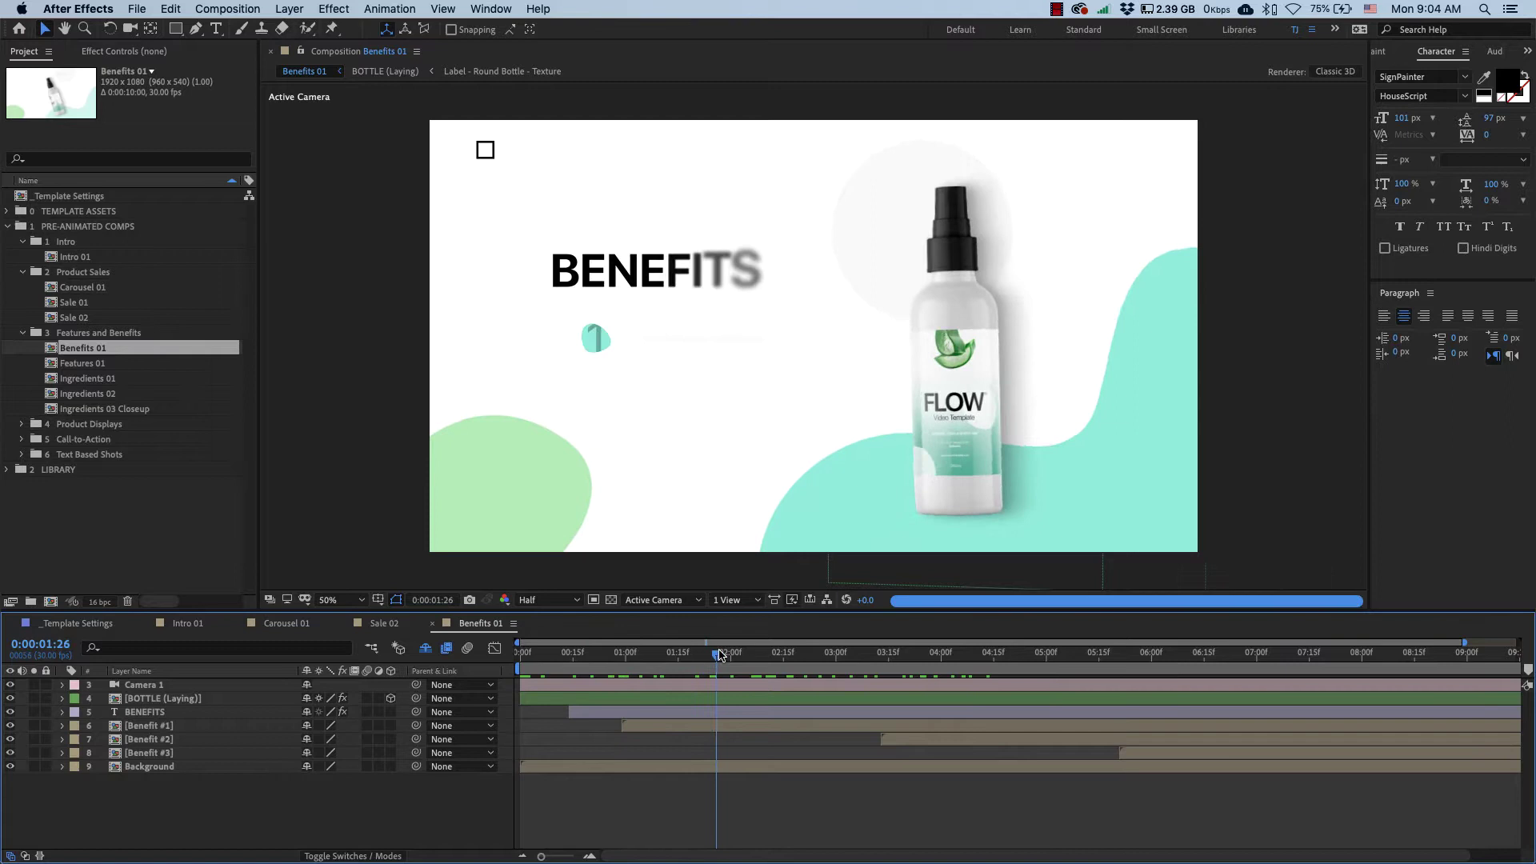
{"action": "key", "text": "space"}
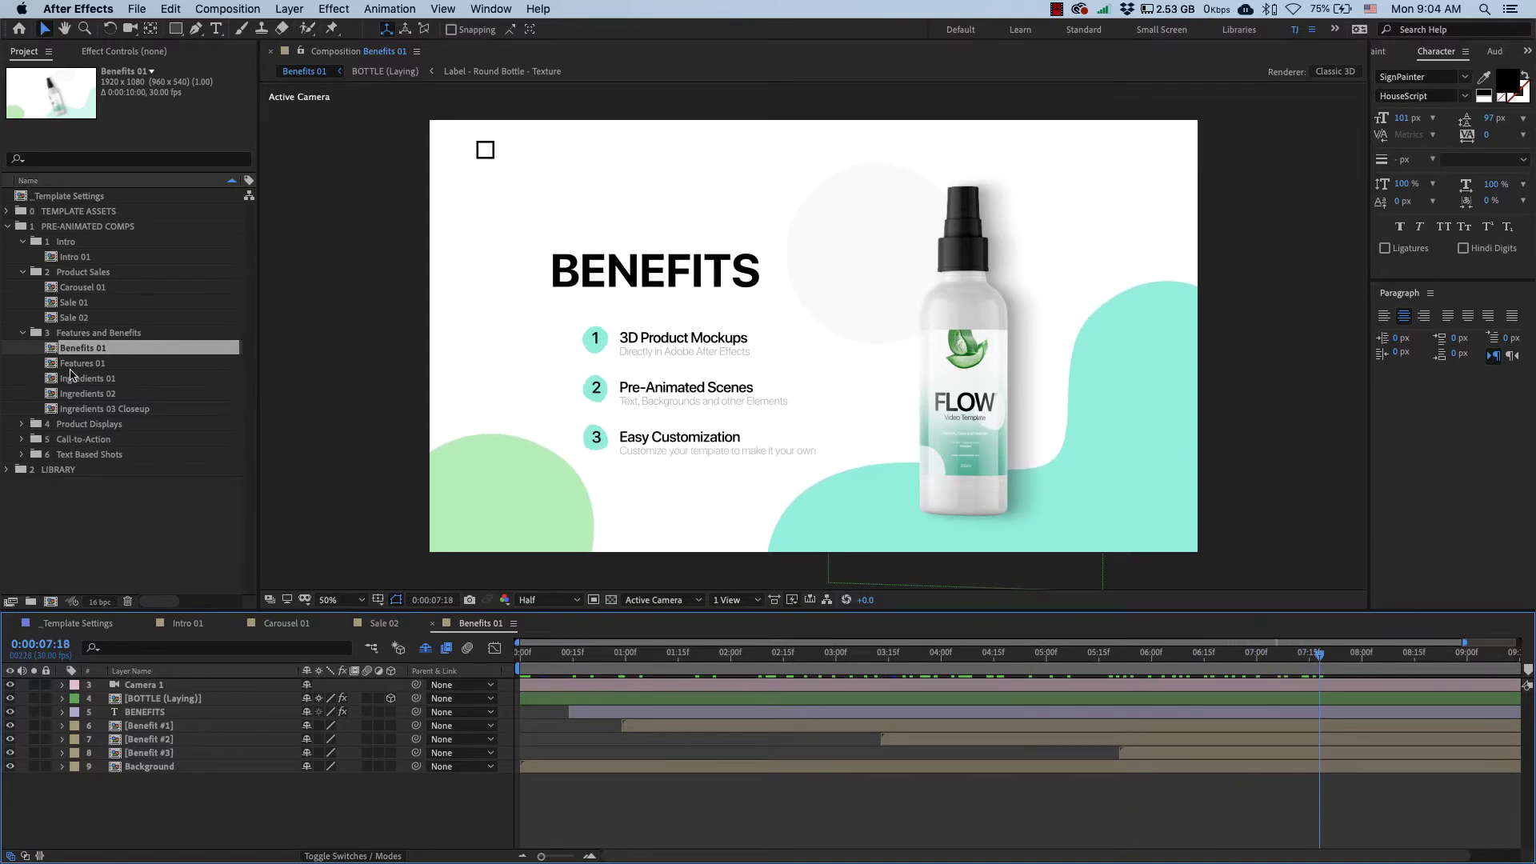
Step: Open Ingredients 01, scrub to the vitamin labels, and list the Product Display scenes
{"action": "left_click", "coordinate": [74, 379]}
{"action": "double_click", "coordinate": [77, 382]}
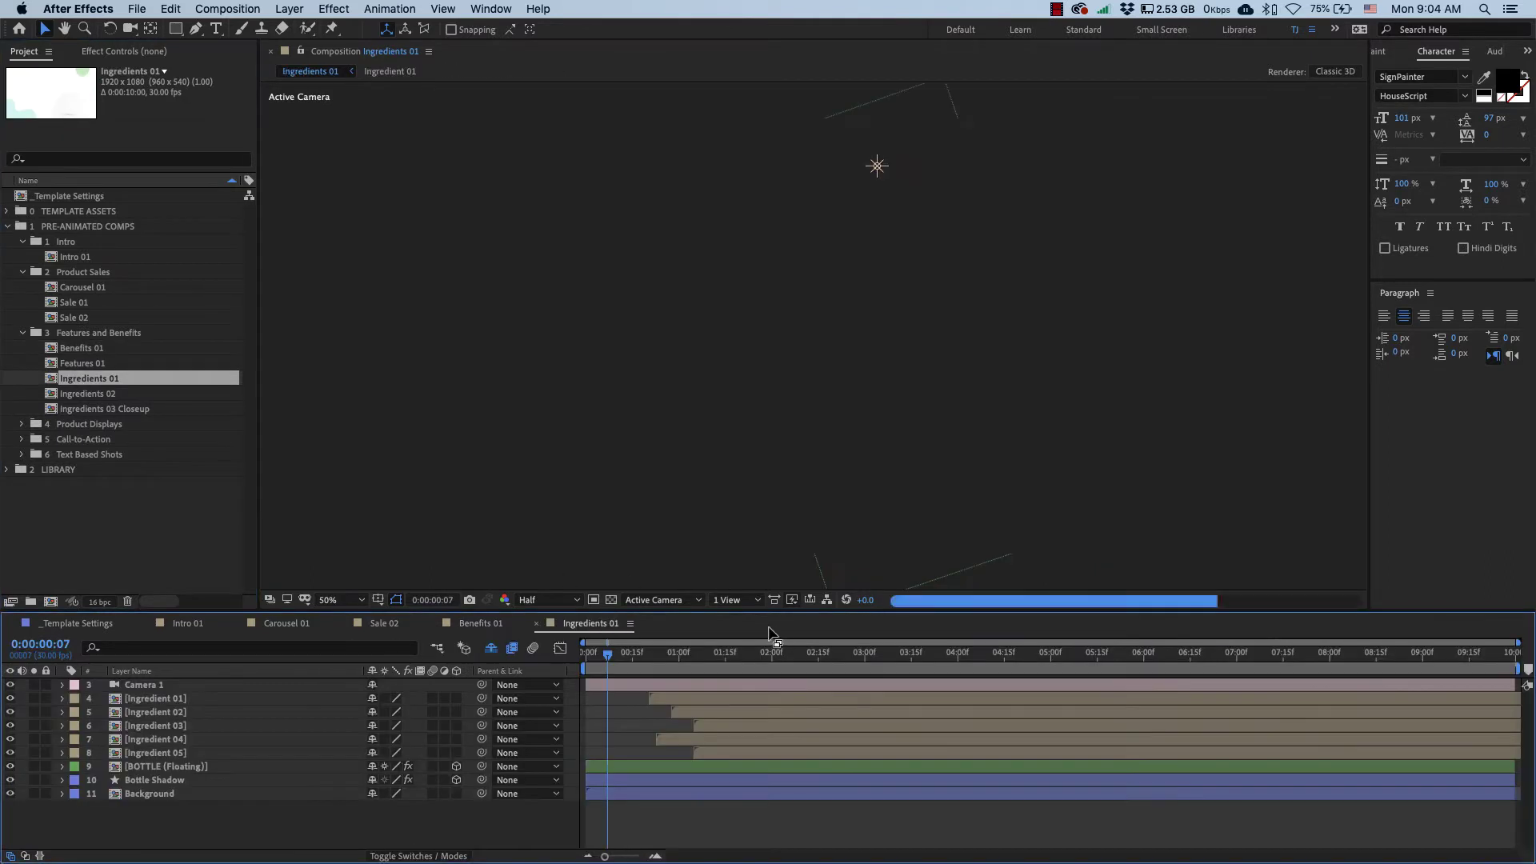
{"action": "left_click_drag", "start_coordinate": [657, 655], "coordinate": [899, 661]}
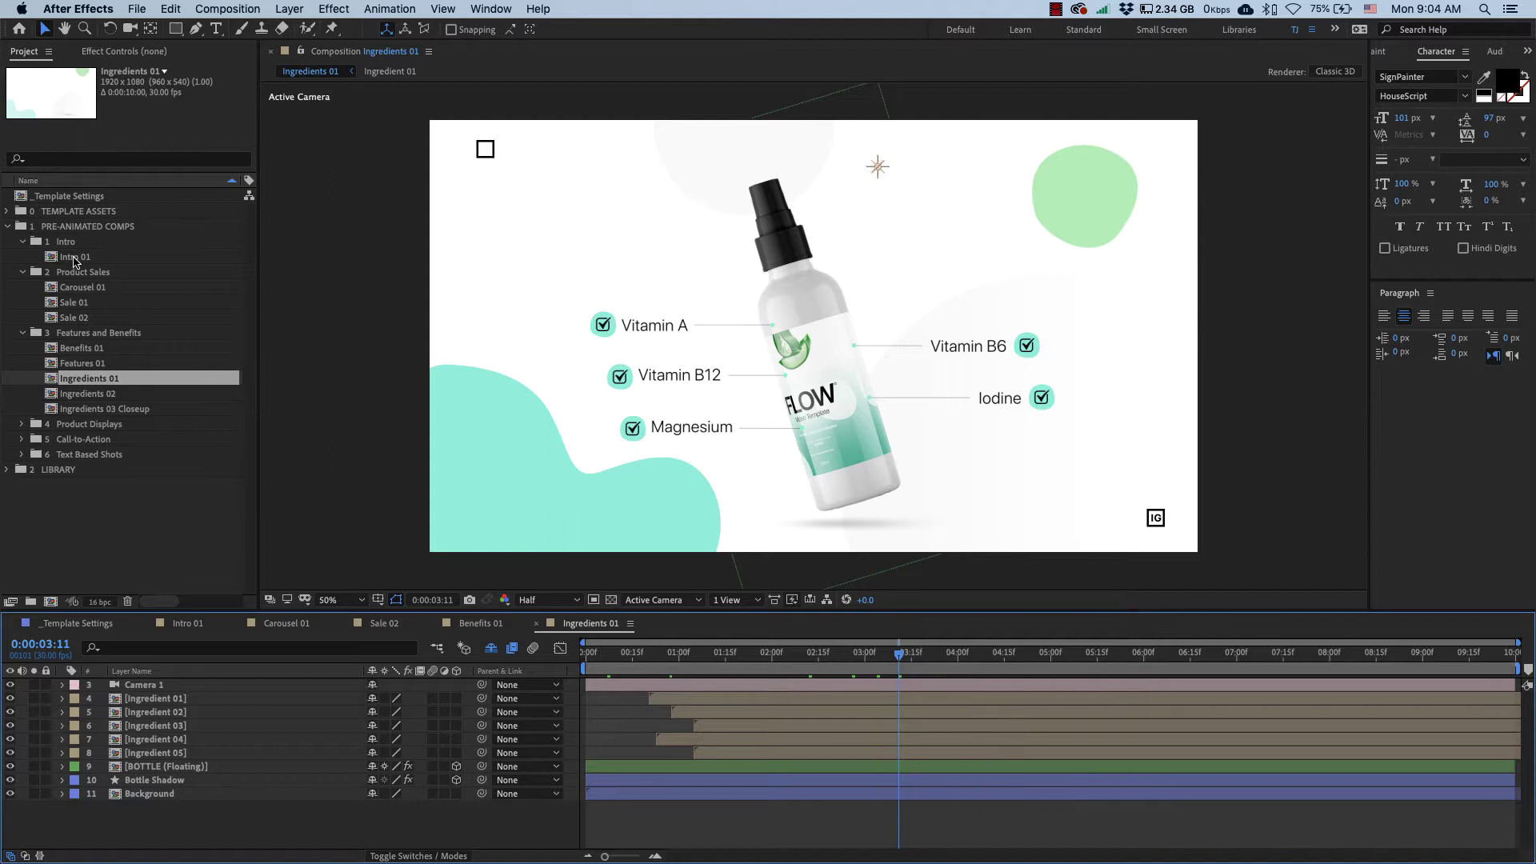
{"action": "left_click", "coordinate": [21, 425]}
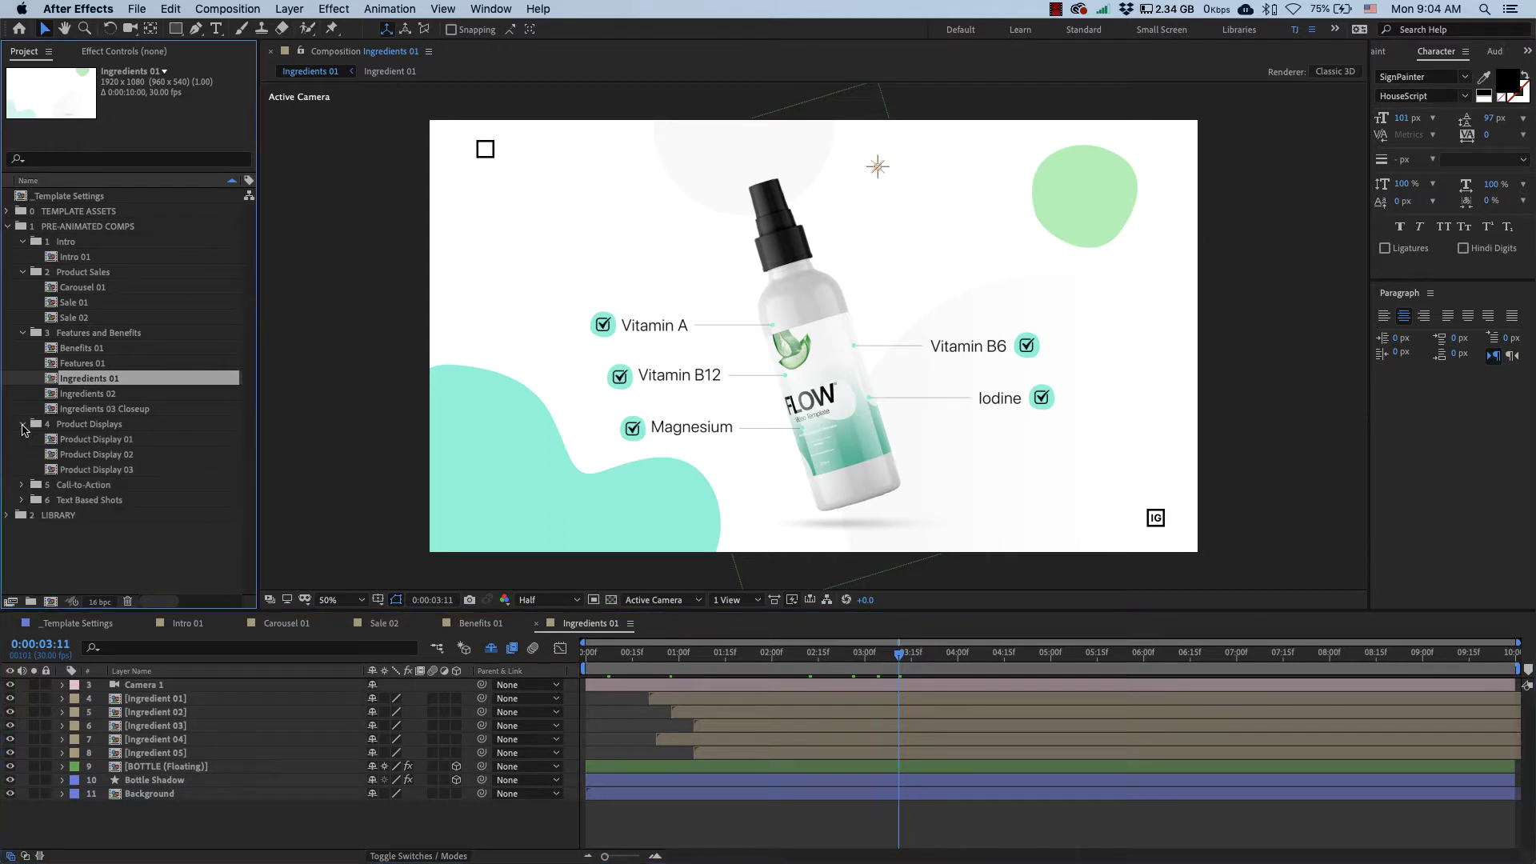
Step: Preview the three-bottle Product Display 02 animation, then reveal Call-to-Action 01 and 02
{"action": "double_click", "coordinate": [116, 461]}
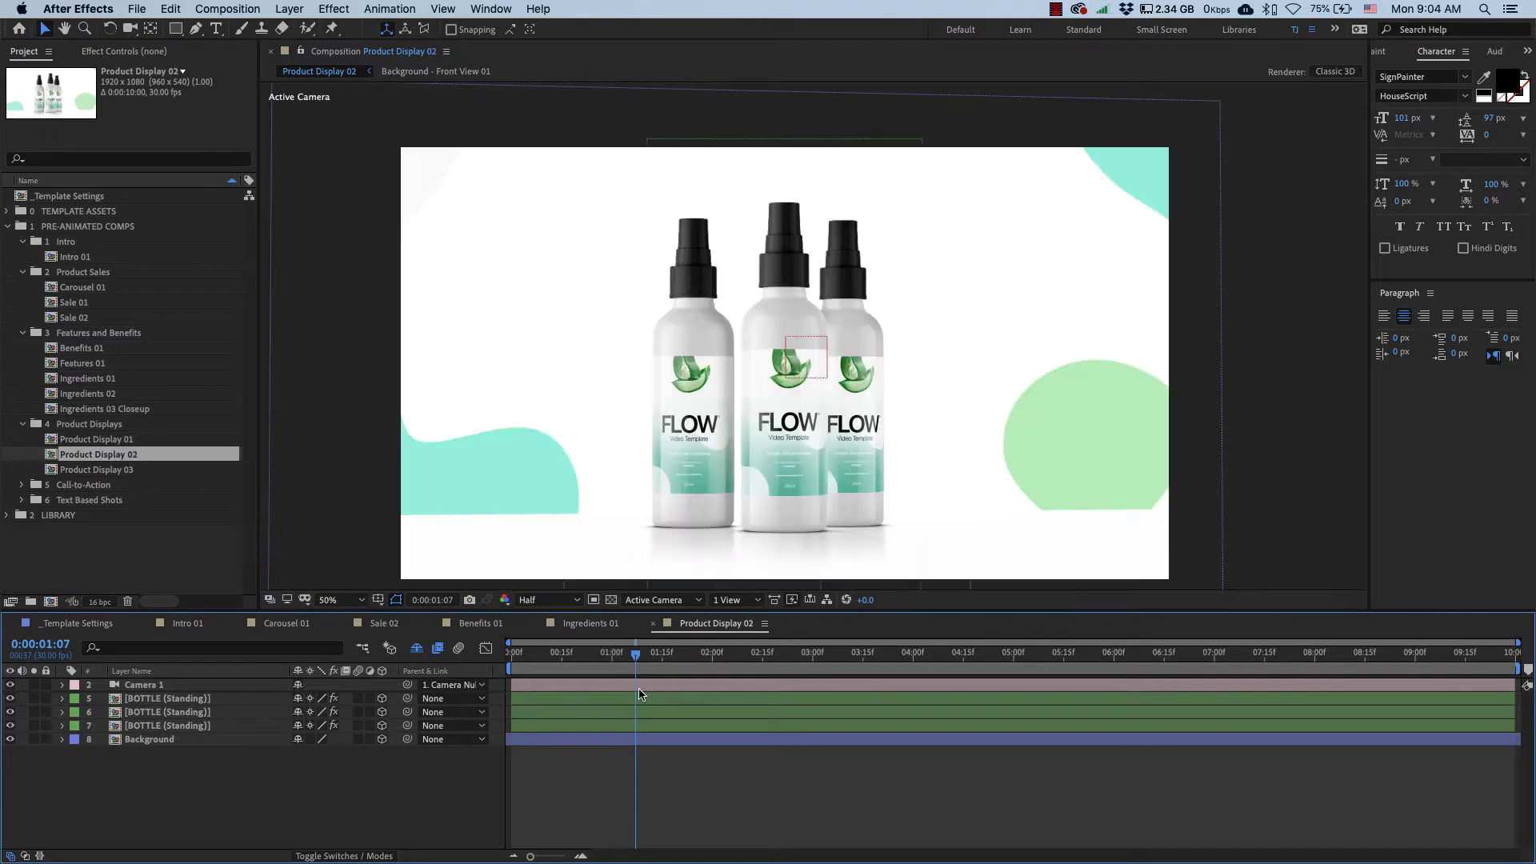
{"action": "left_click_drag", "start_coordinate": [637, 668], "coordinate": [692, 659]}
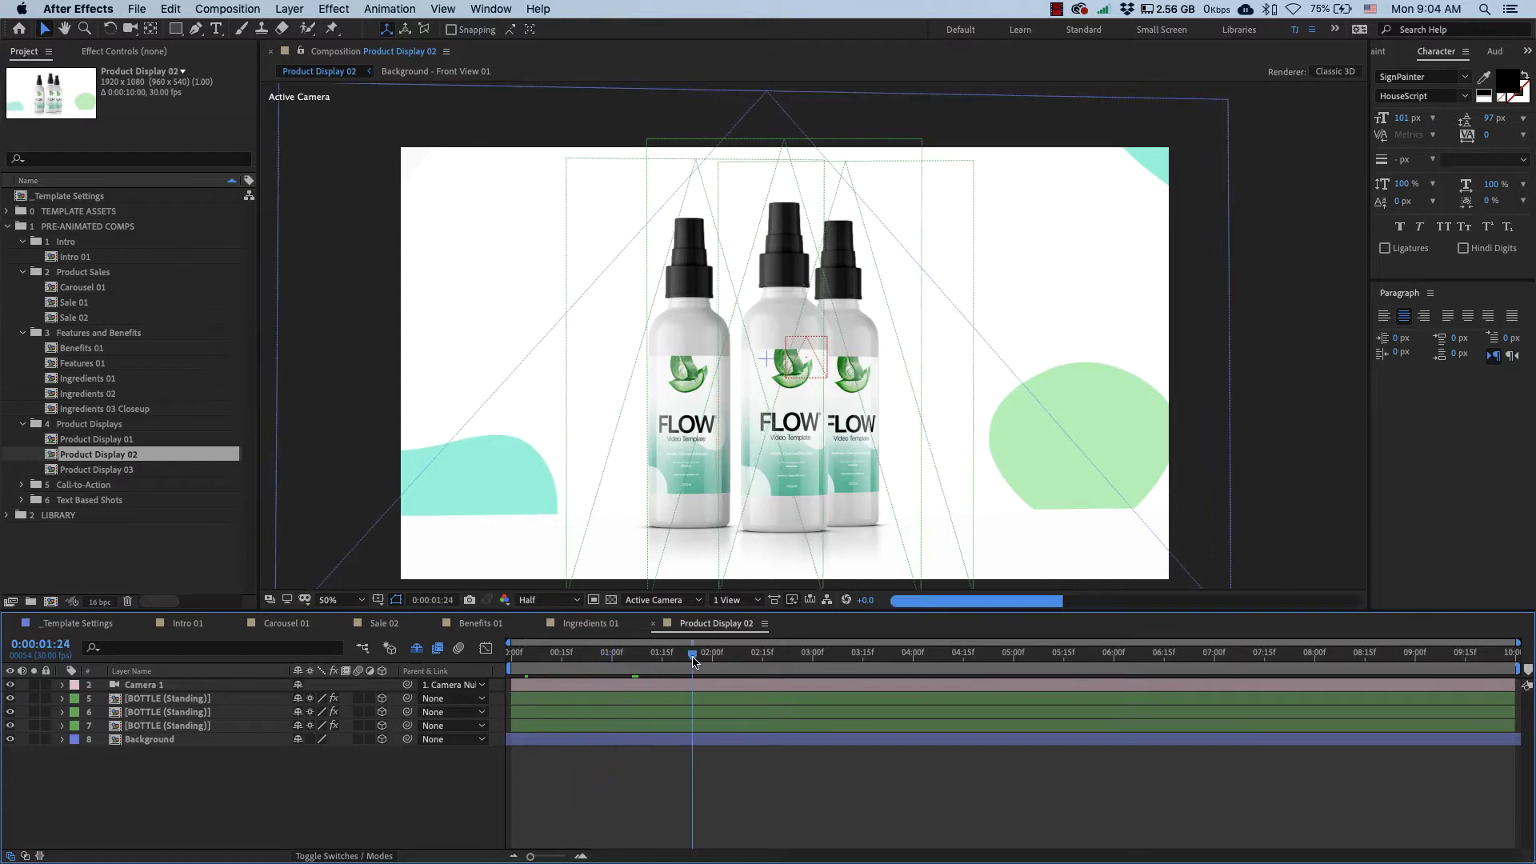
{"action": "left_click", "coordinate": [839, 668]}
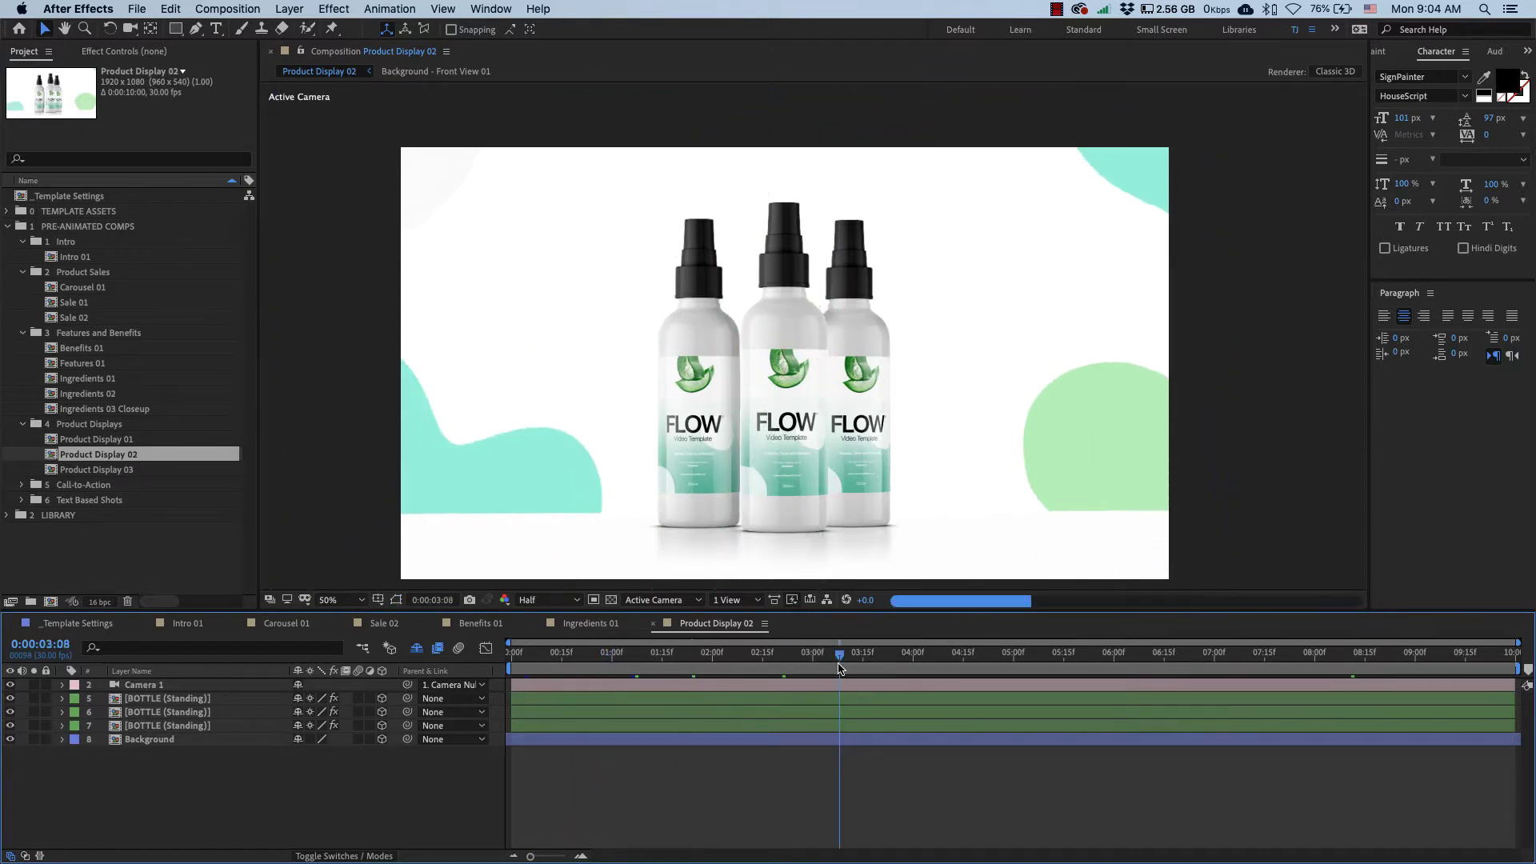
{"action": "left_click_drag", "start_coordinate": [839, 668], "coordinate": [1284, 690]}
{"action": "key", "text": "space"}
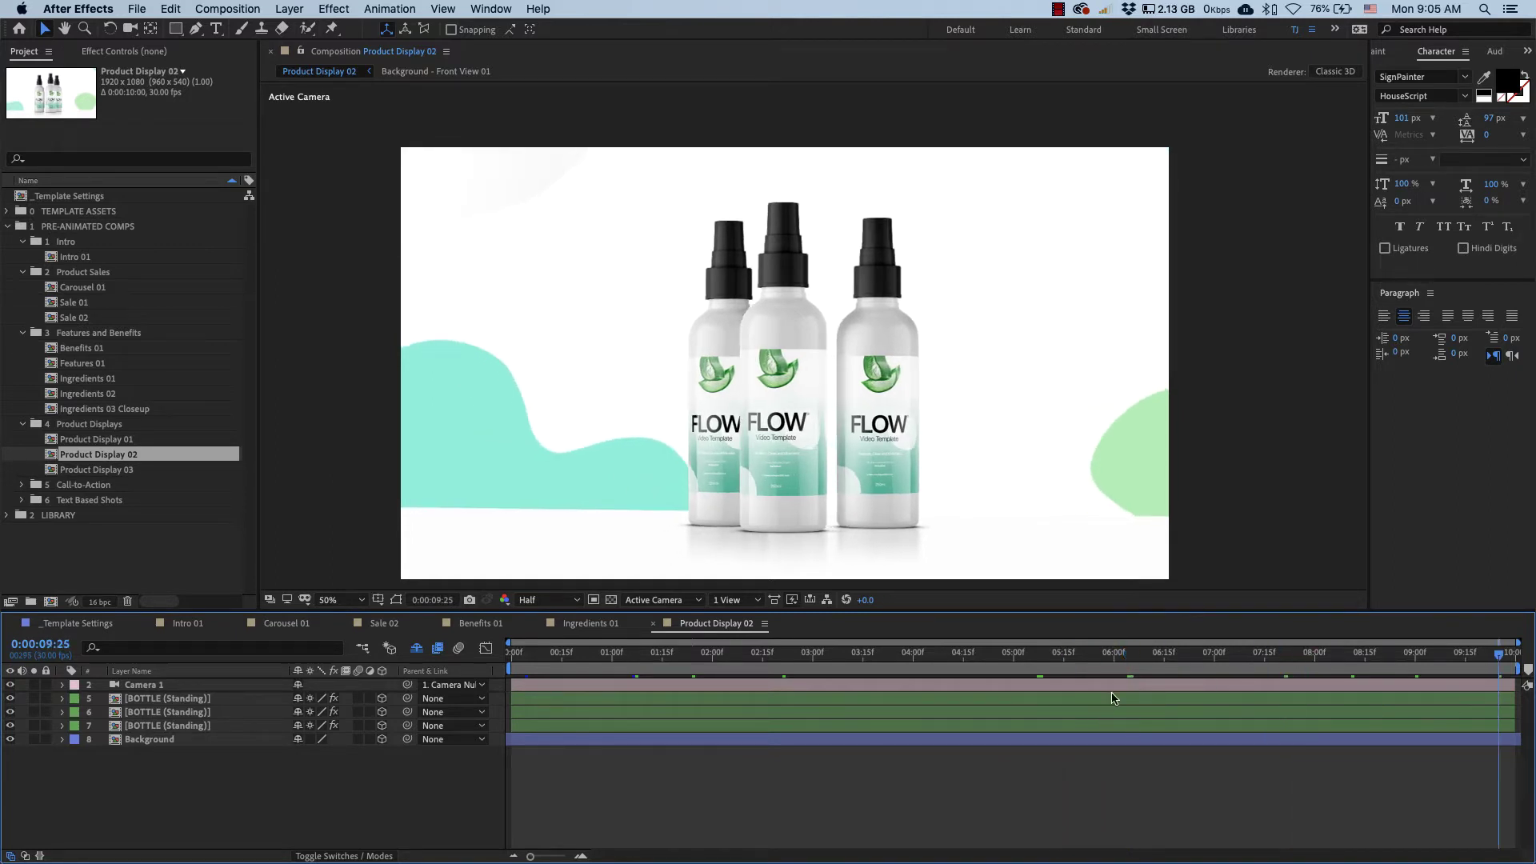
{"action": "left_click", "coordinate": [23, 486]}
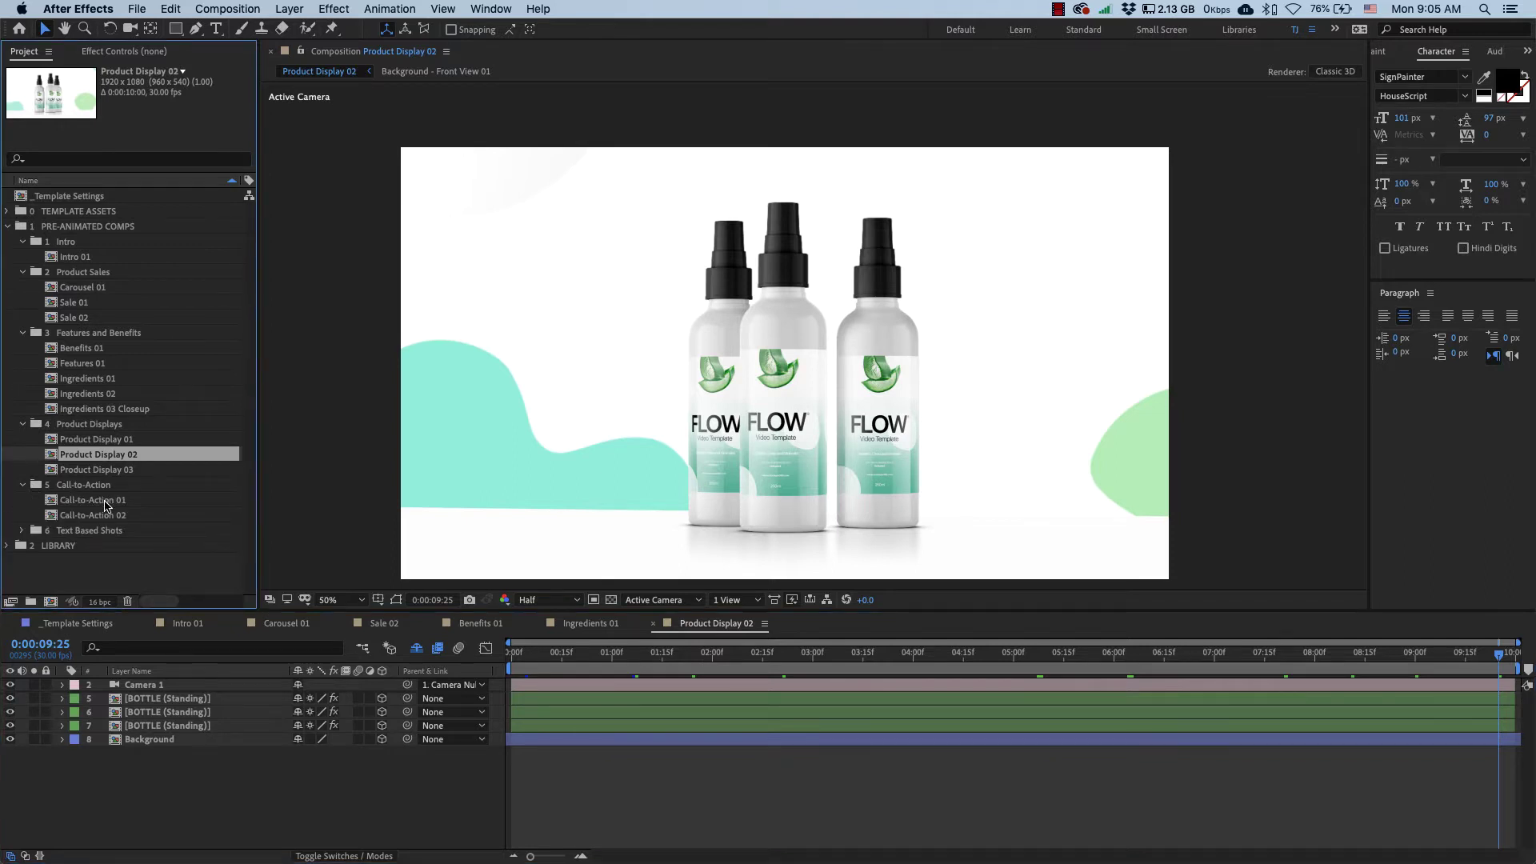
Step: Open Call-to-Action 01 and preview it through to the Big Sale and Get Now! frame
{"action": "double_click", "coordinate": [94, 500]}
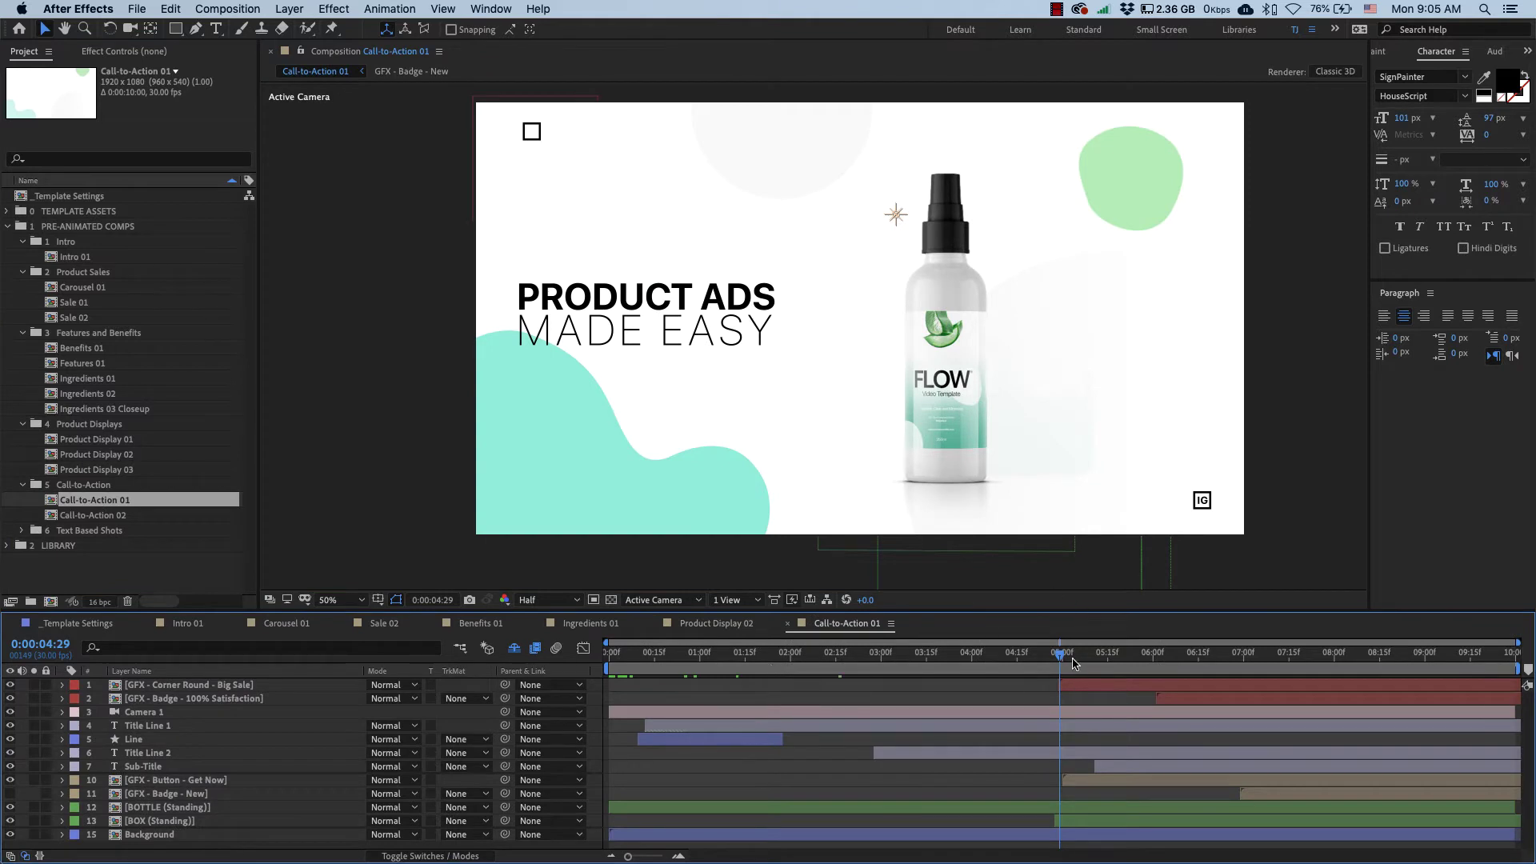
{"action": "left_click_drag", "start_coordinate": [646, 657], "coordinate": [800, 669]}
{"action": "key", "text": "space"}
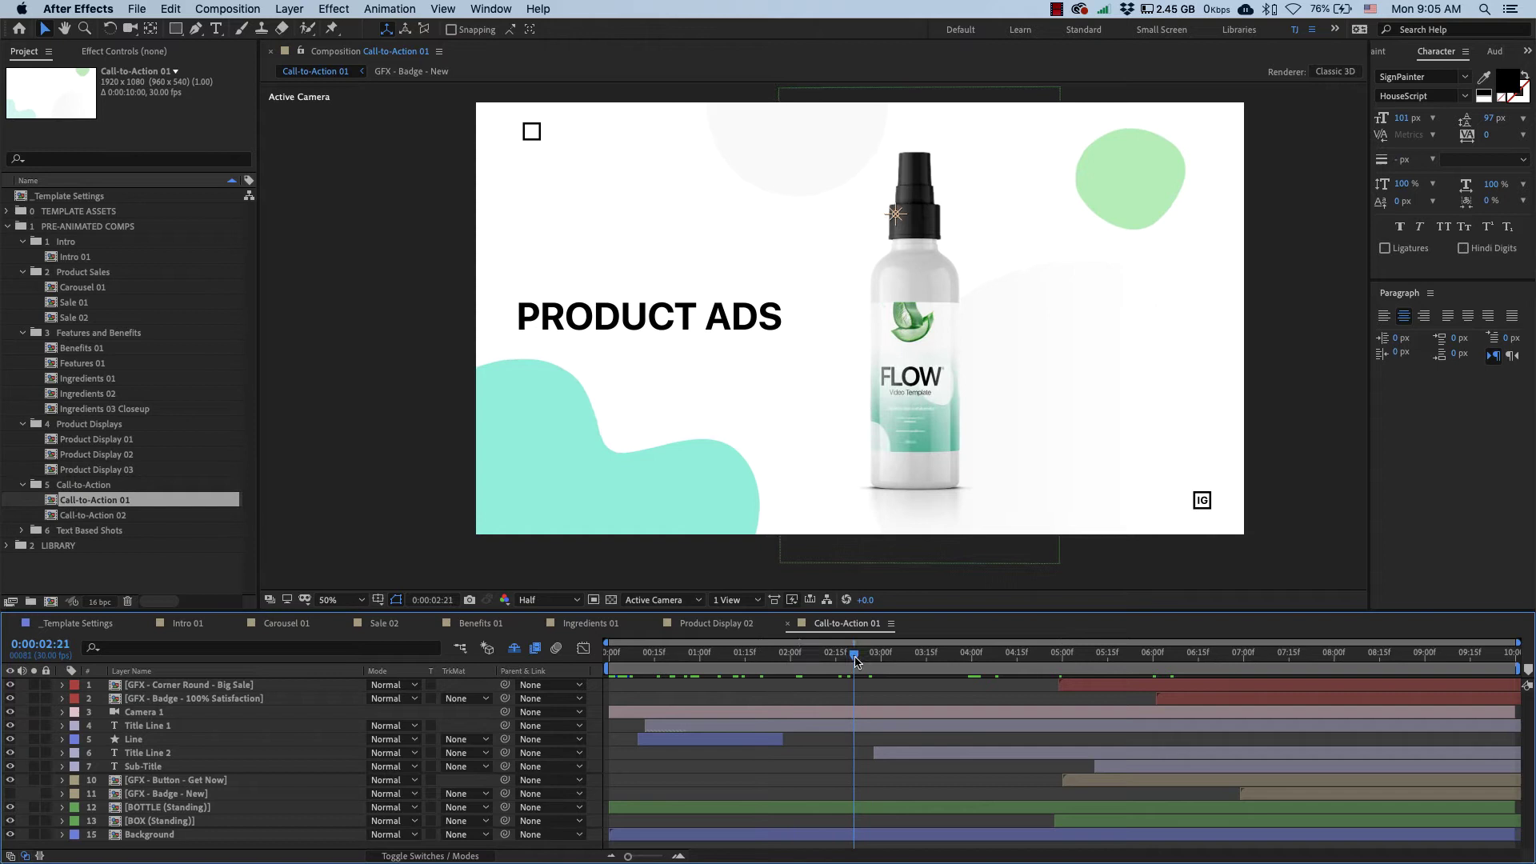
{"action": "key", "text": "space"}
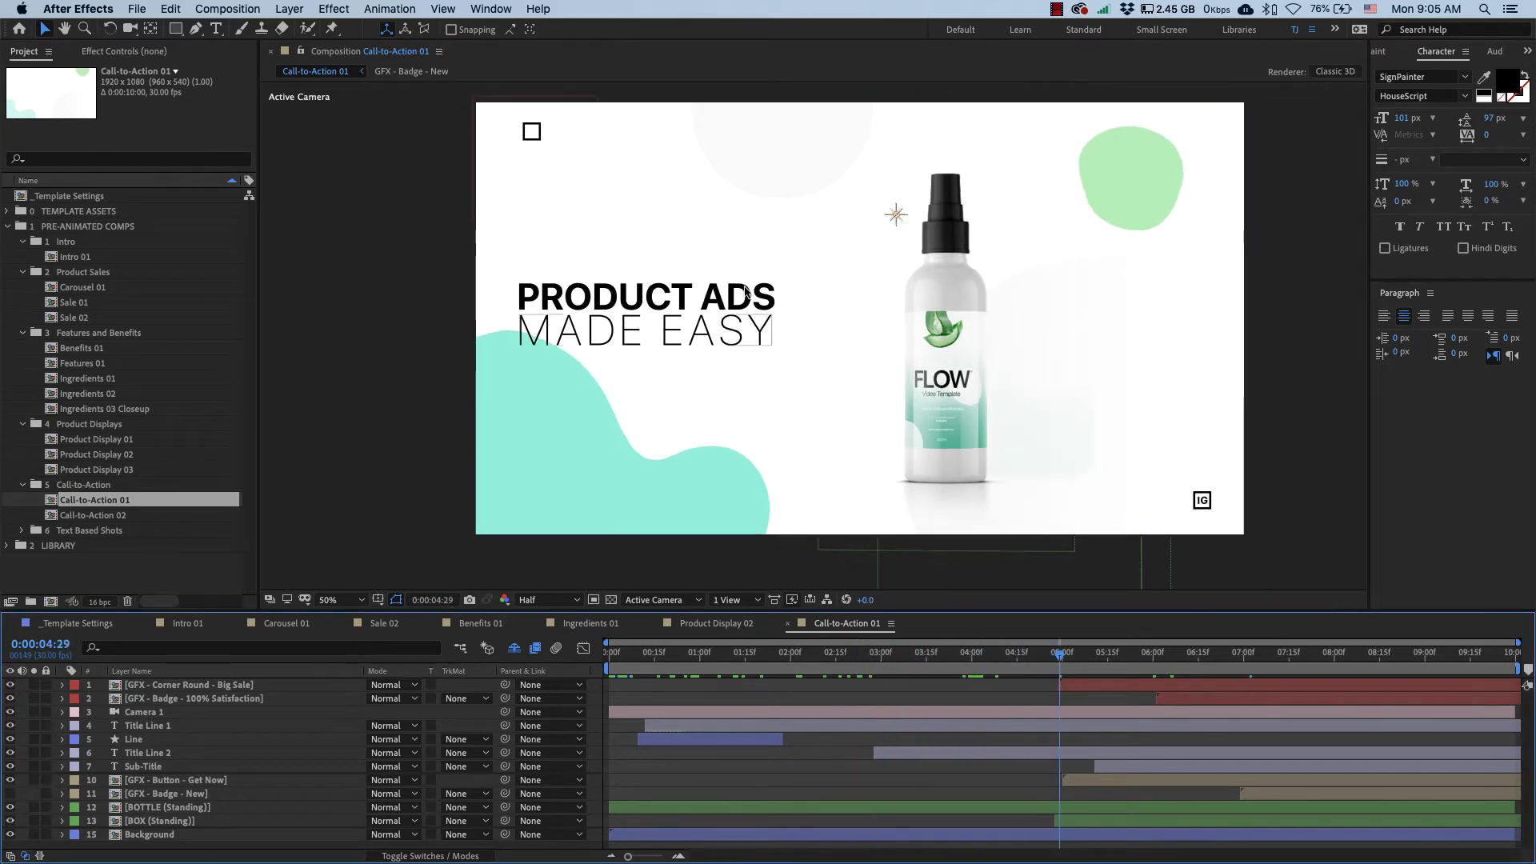
{"action": "left_click_drag", "start_coordinate": [1163, 668], "coordinate": [1360, 668]}
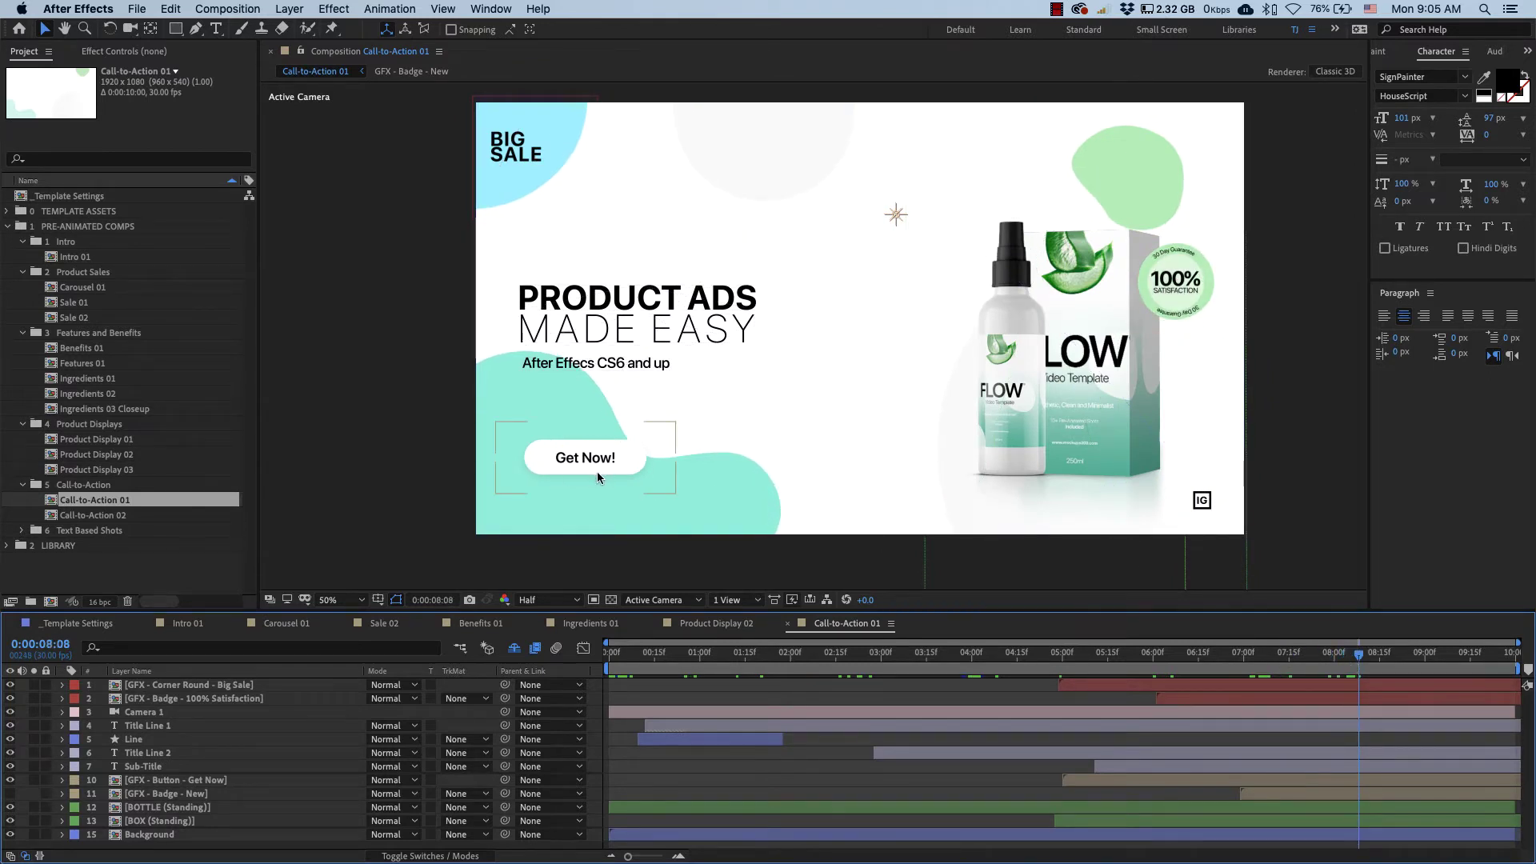
Step: Select the Background layer, then expand Text Based Shots and select Quote 01
{"action": "left_click", "coordinate": [808, 453]}
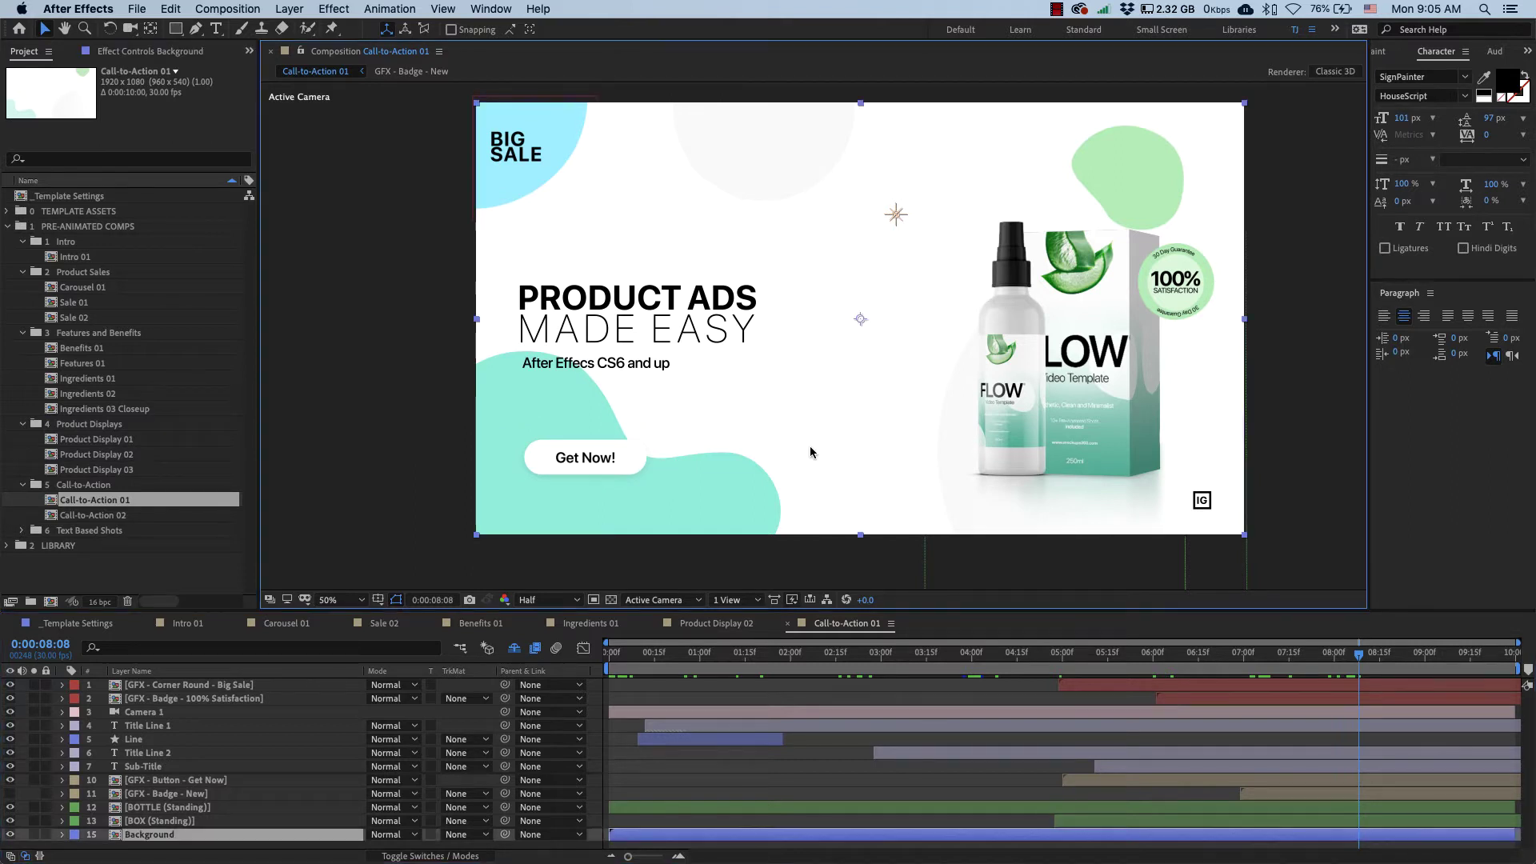
{"action": "left_click", "coordinate": [22, 531]}
{"action": "left_click", "coordinate": [86, 547]}
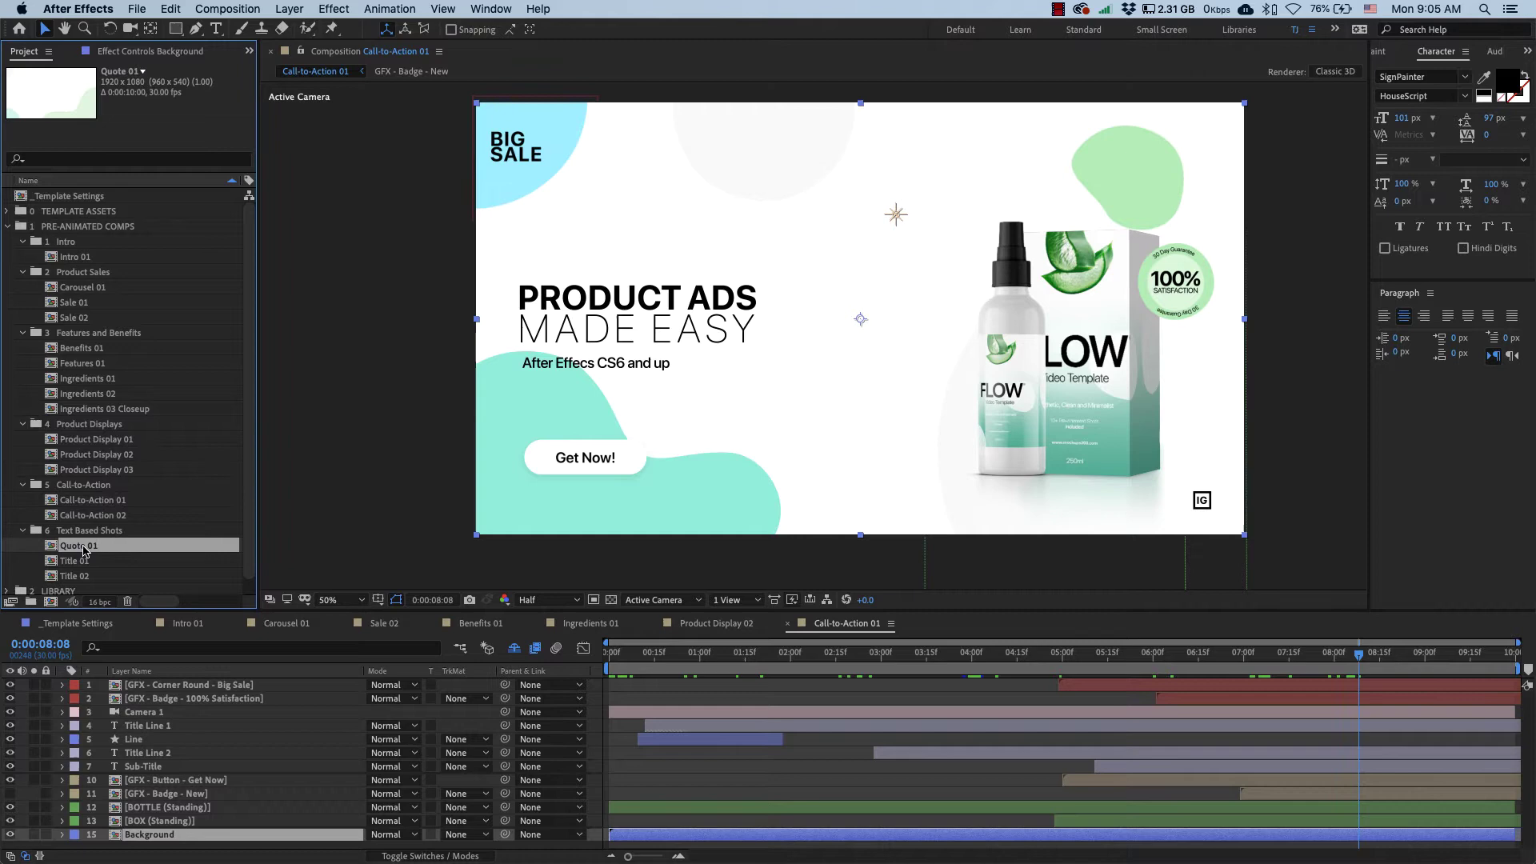
Step: Open Quote 01 and scrub through the quote text animating in
{"action": "double_click", "coordinate": [83, 547]}
{"action": "left_click", "coordinate": [578, 655]}
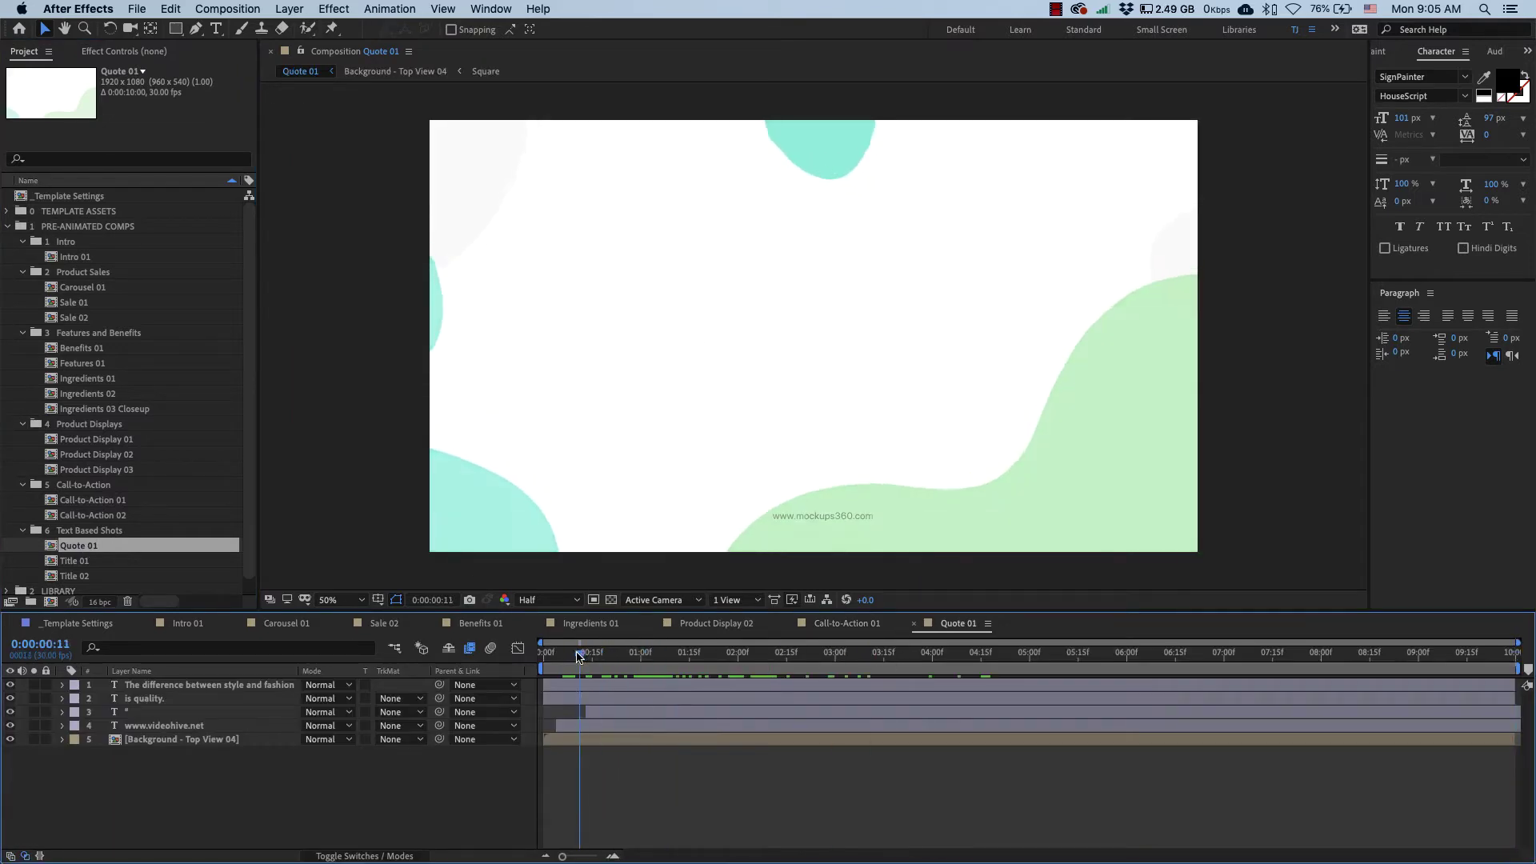
{"action": "left_click_drag", "start_coordinate": [578, 654], "coordinate": [792, 670]}
Step: Open Title 01 and scrub through the NOVEMBER PROMOTION title animation
{"action": "double_click", "coordinate": [80, 562]}
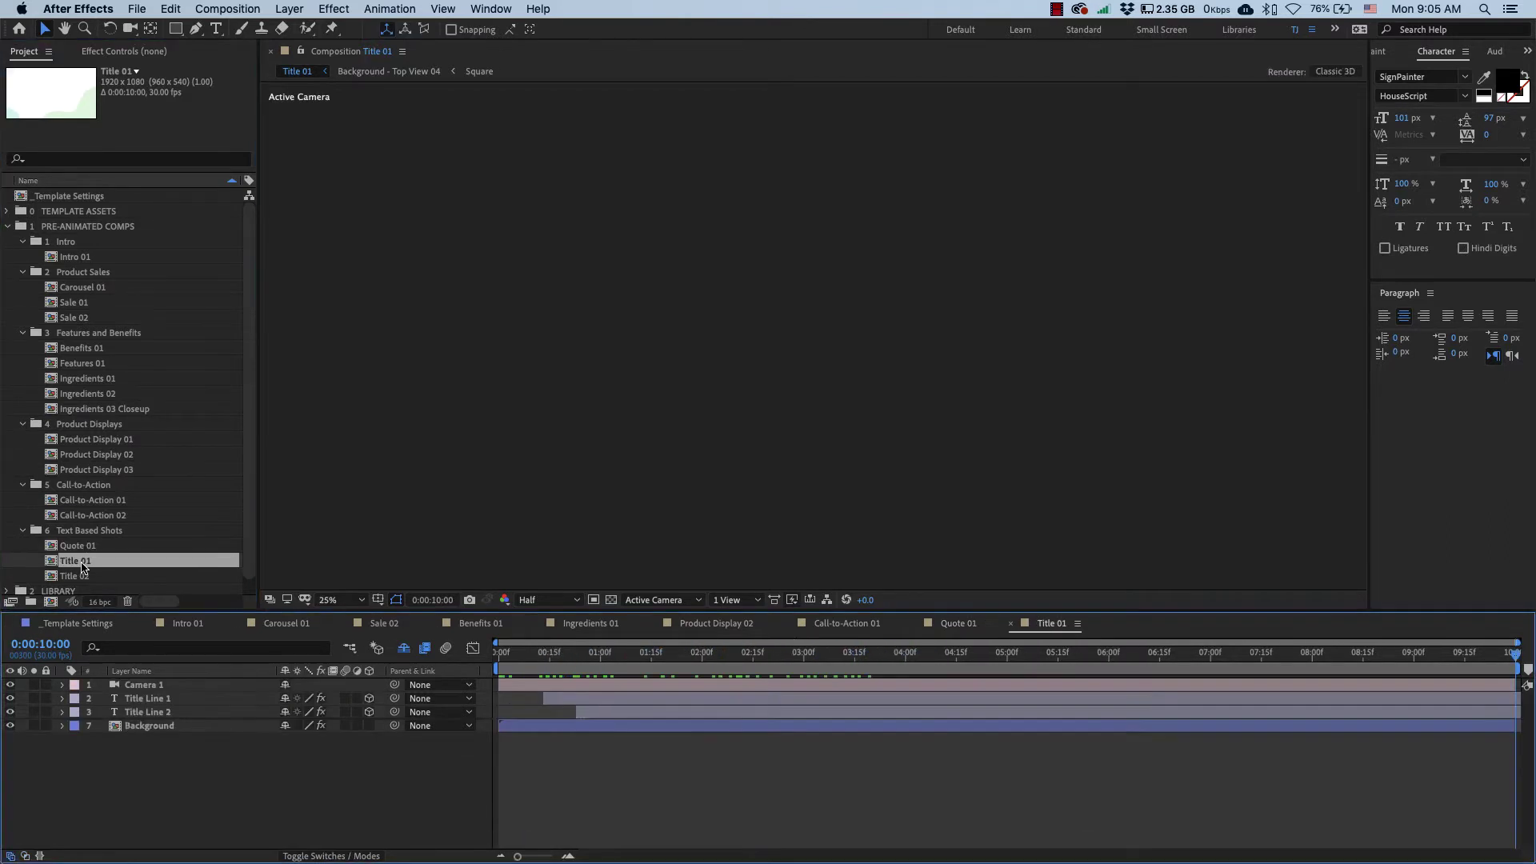
{"action": "left_click", "coordinate": [563, 658]}
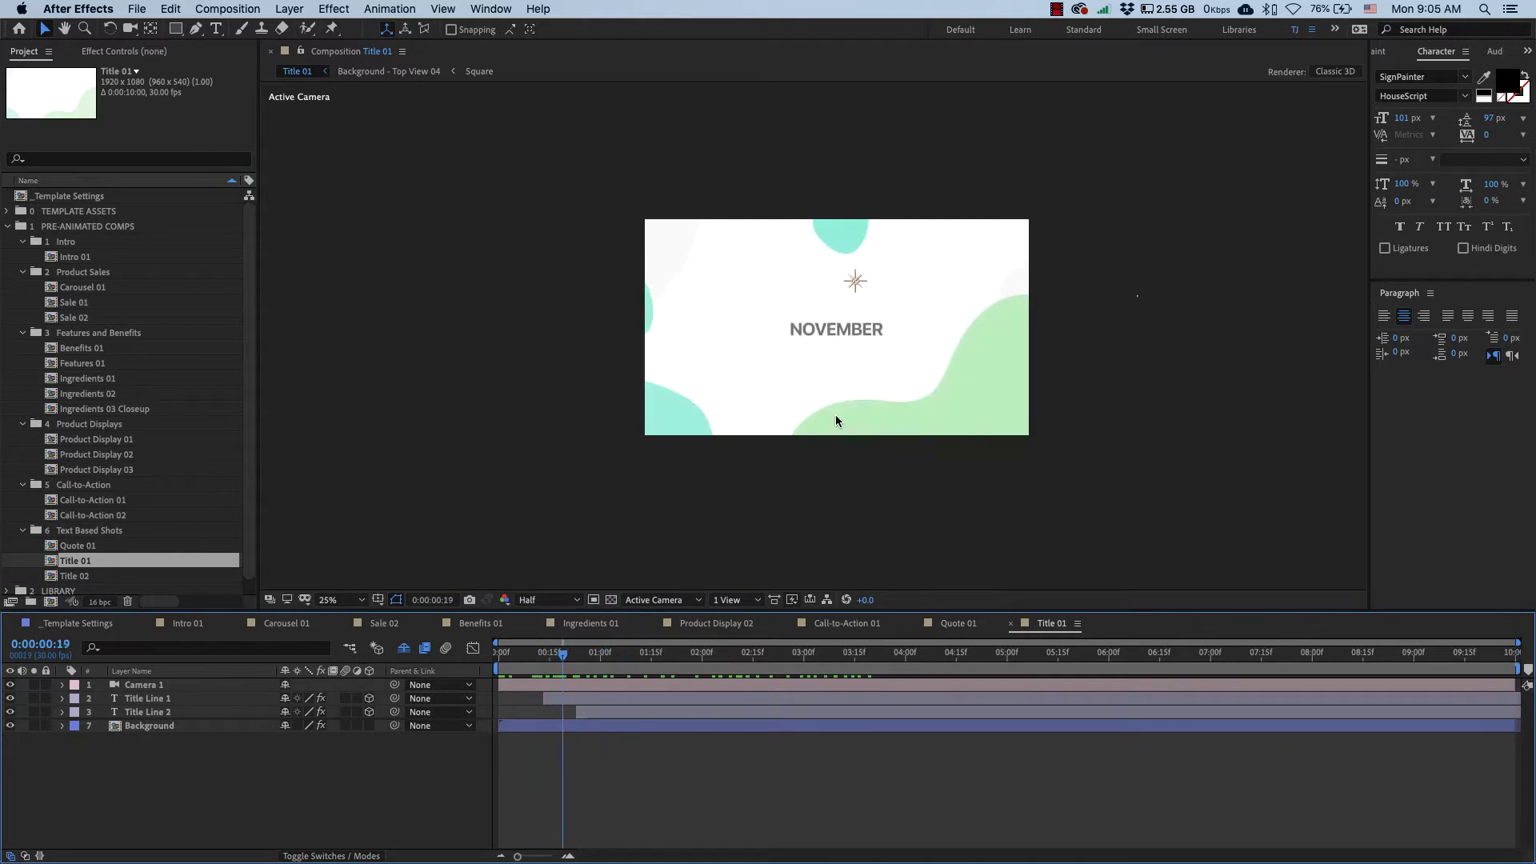
{"action": "scroll", "coordinate": [856, 406], "scroll_direction": "up", "scroll_amount": 2}
{"action": "left_click_drag", "start_coordinate": [562, 658], "coordinate": [815, 689]}
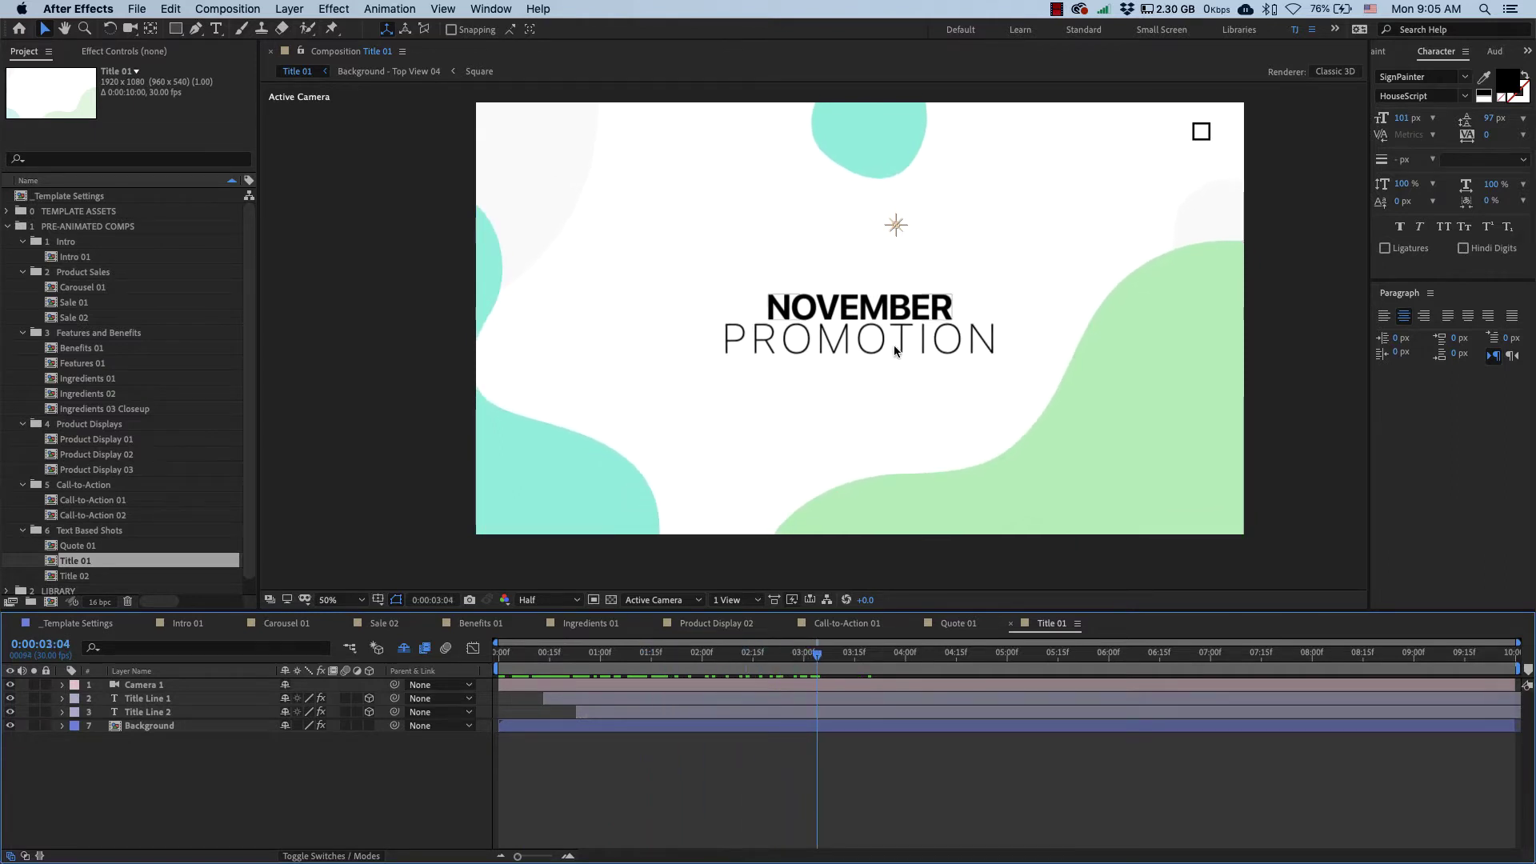
{"action": "left_click", "coordinate": [901, 654]}
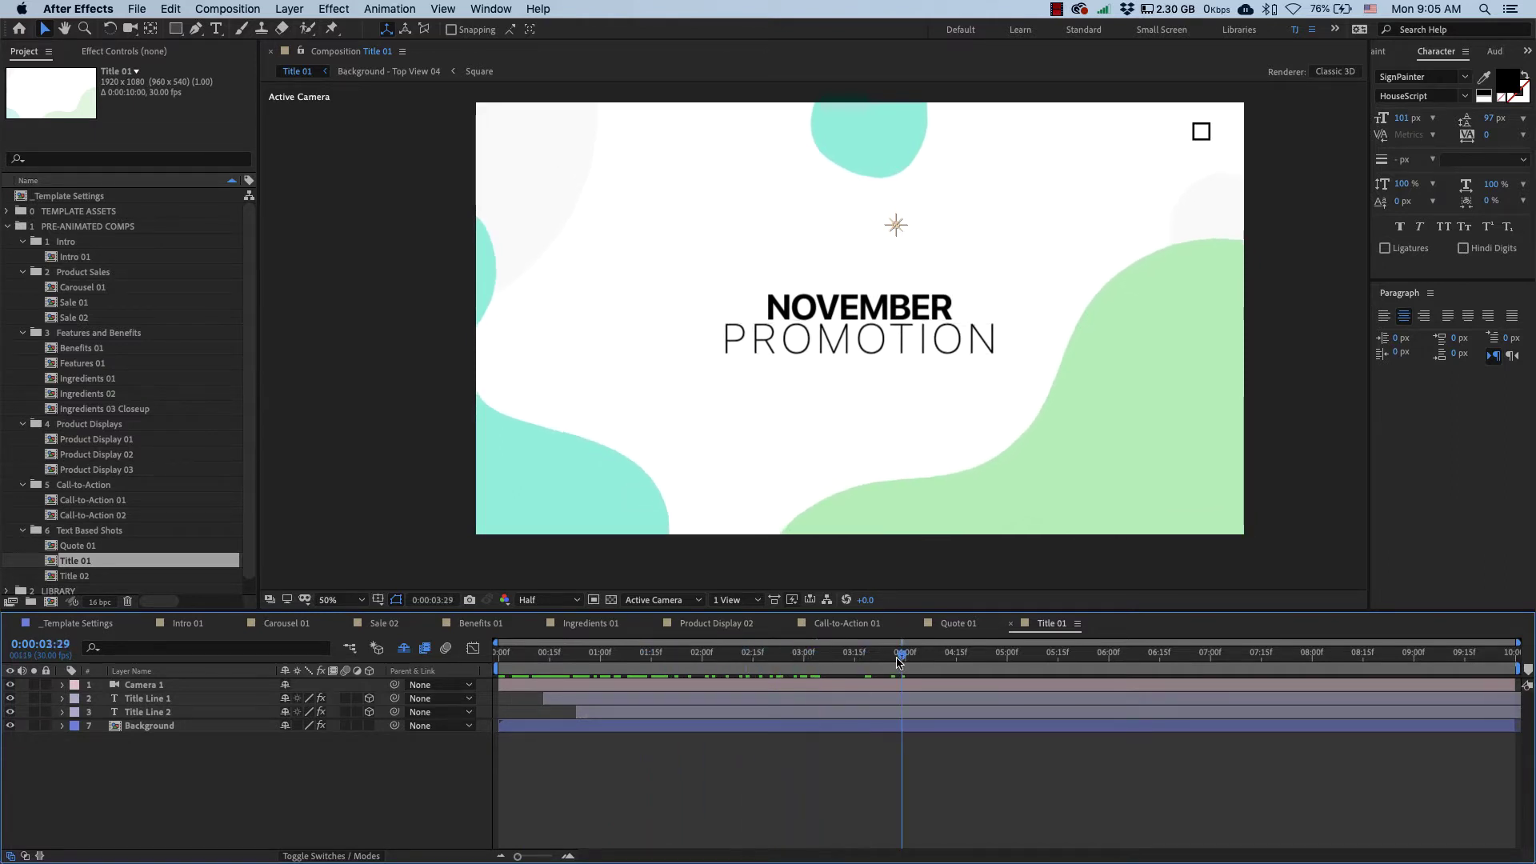
Step: Scrub through the opening of the Carousel 01 scene
{"action": "left_click", "coordinate": [297, 628]}
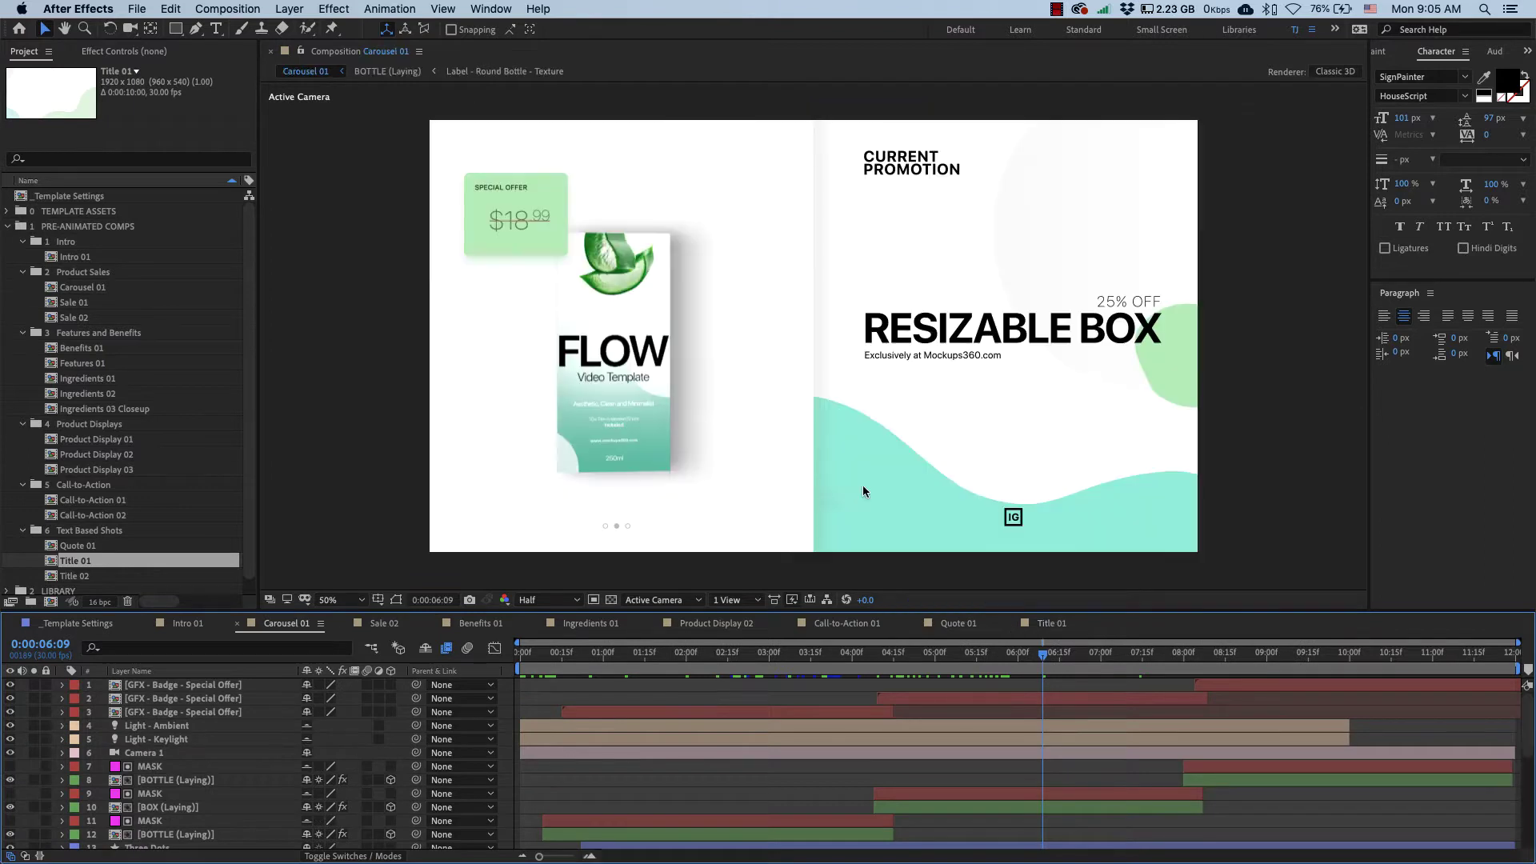
{"action": "left_click", "coordinate": [527, 655]}
{"action": "left_click_drag", "start_coordinate": [527, 657], "coordinate": [1022, 690]}
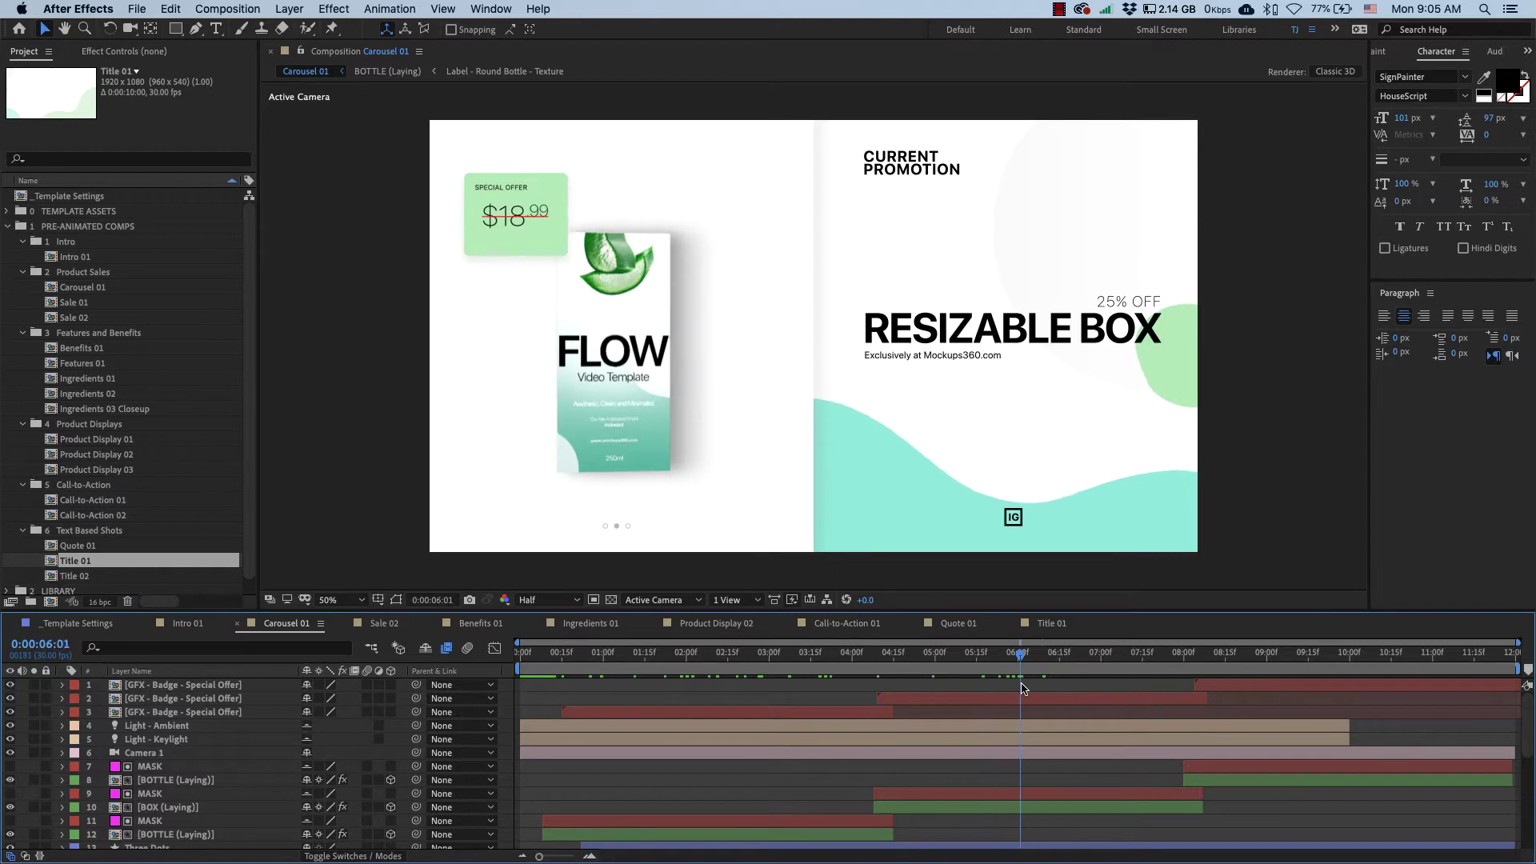
Step: Cycle through Title 01, Intro 01, Product Display 02 and Carousel 01, ending on Call-to-Action 01
{"action": "left_click", "coordinate": [1050, 624]}
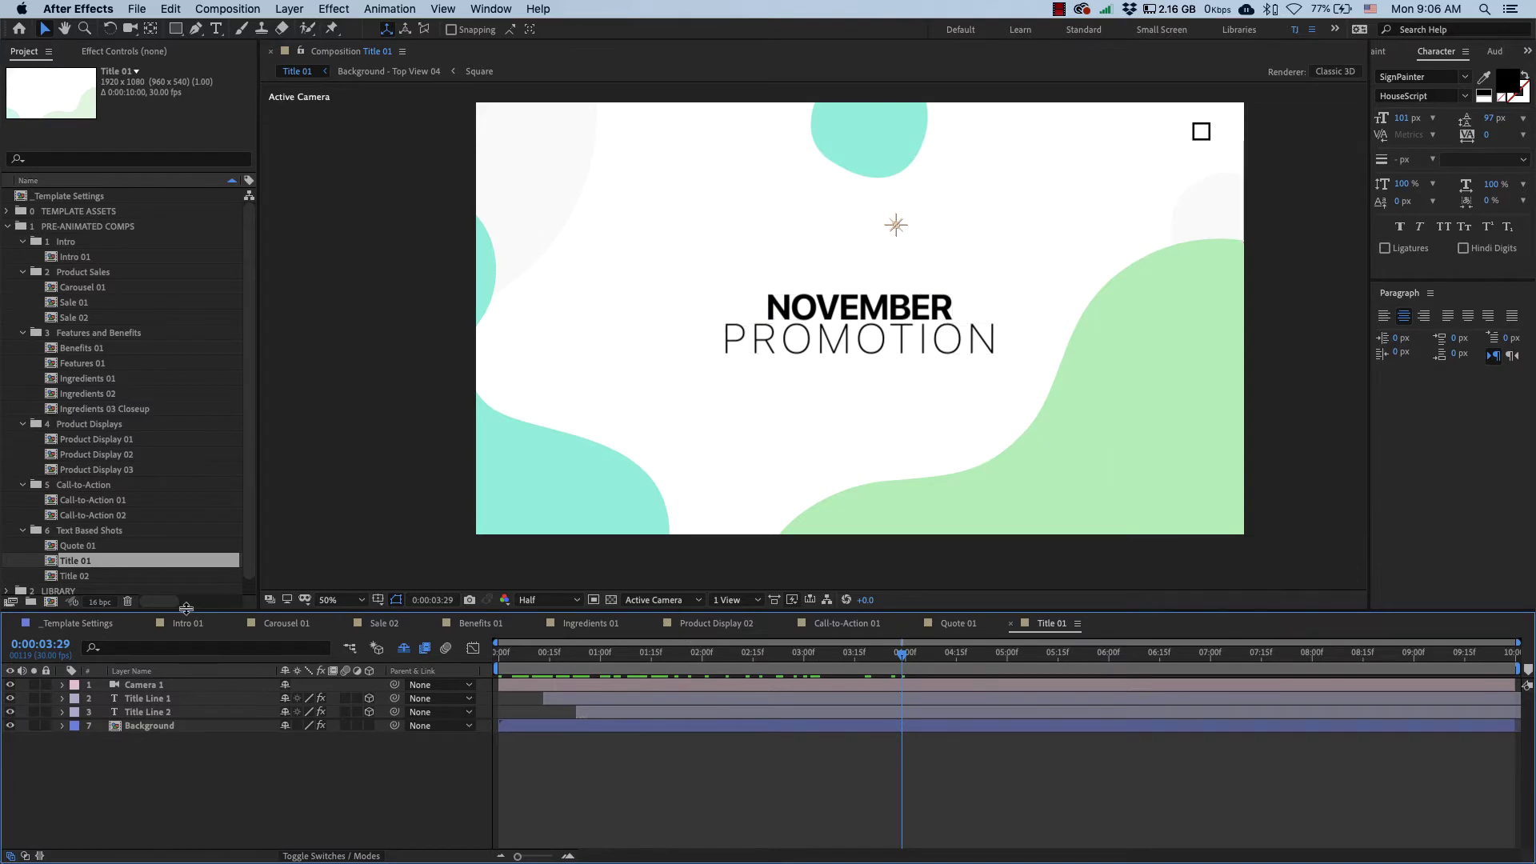
{"action": "key", "text": "shift+Escape"}
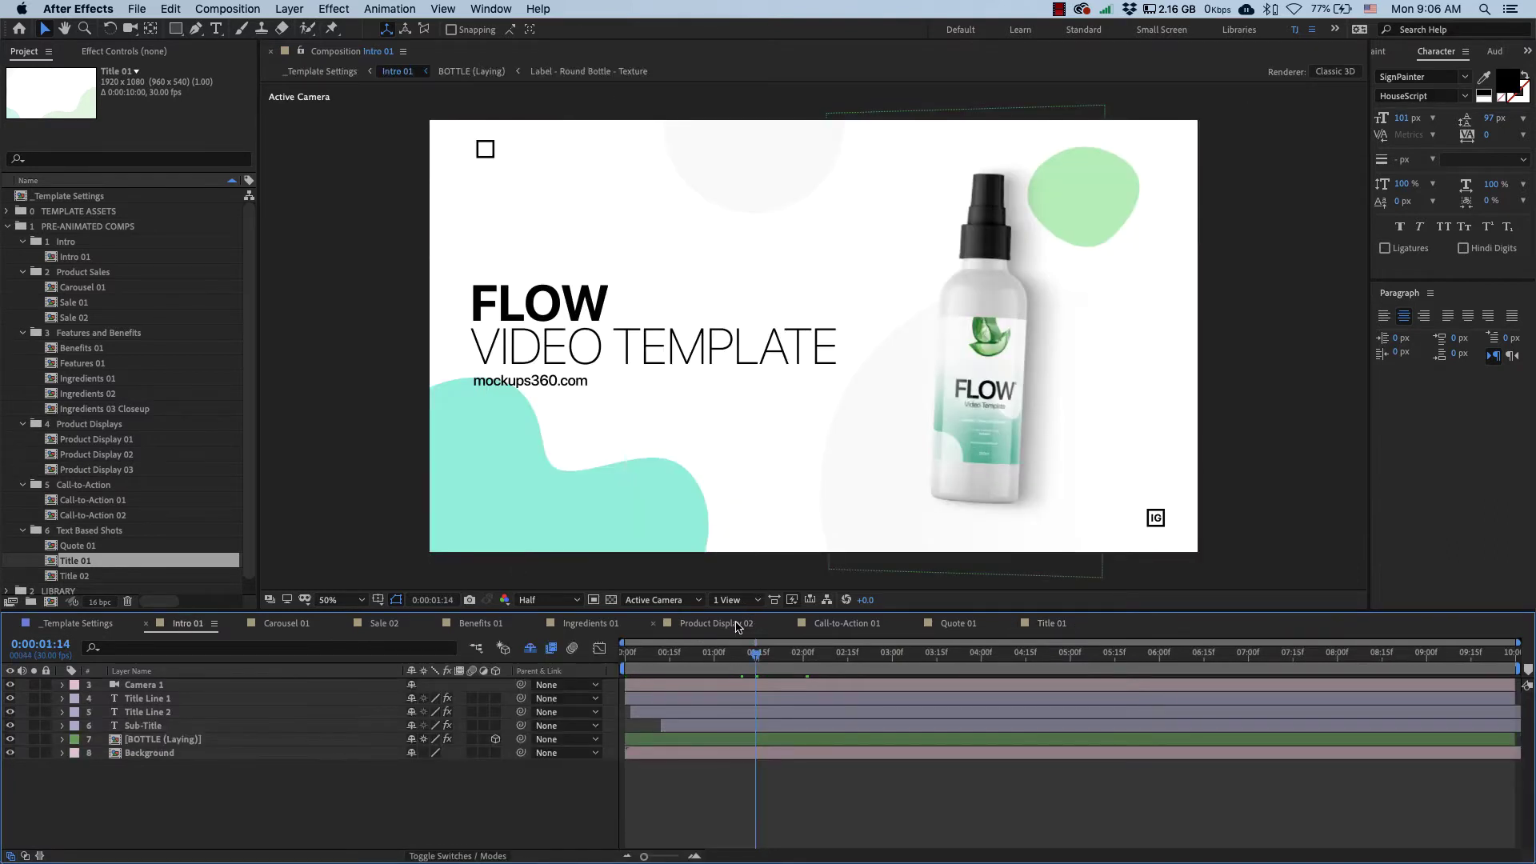
{"action": "left_click", "coordinate": [738, 627]}
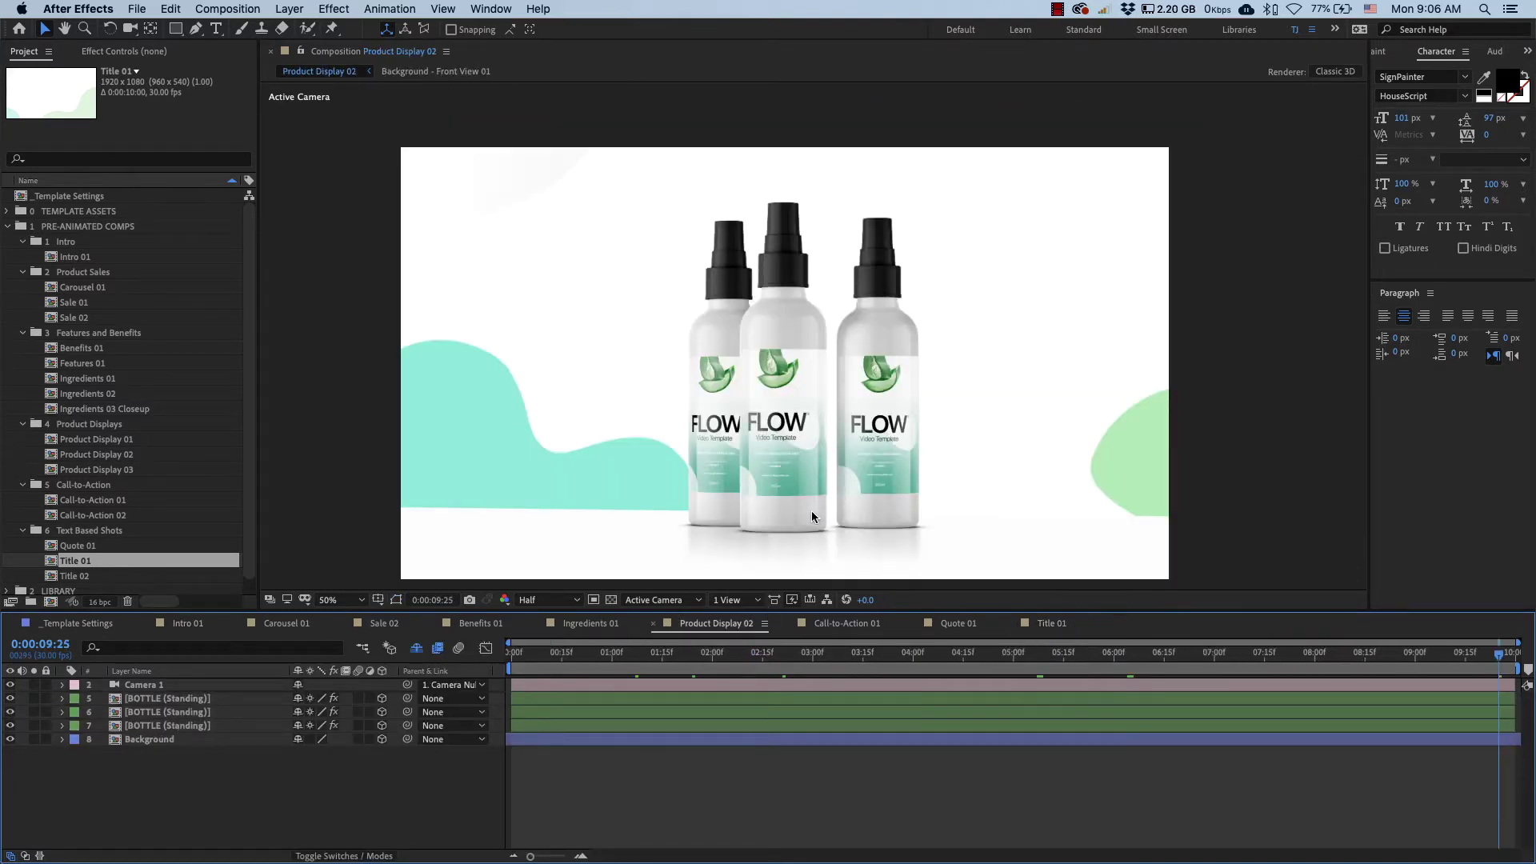
{"action": "left_click", "coordinate": [1048, 626]}
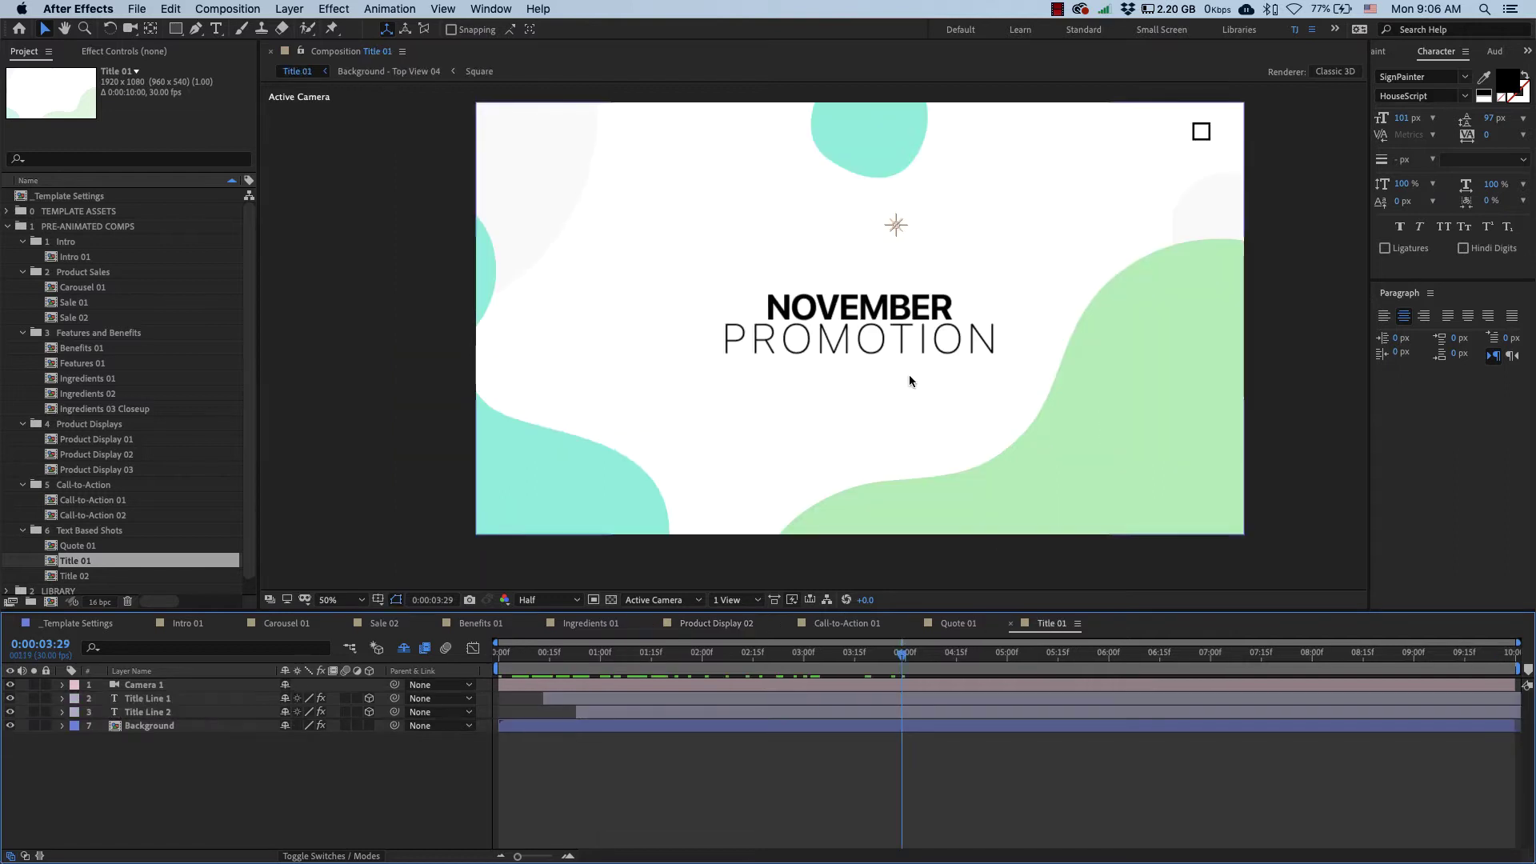
{"action": "left_click", "coordinate": [315, 626]}
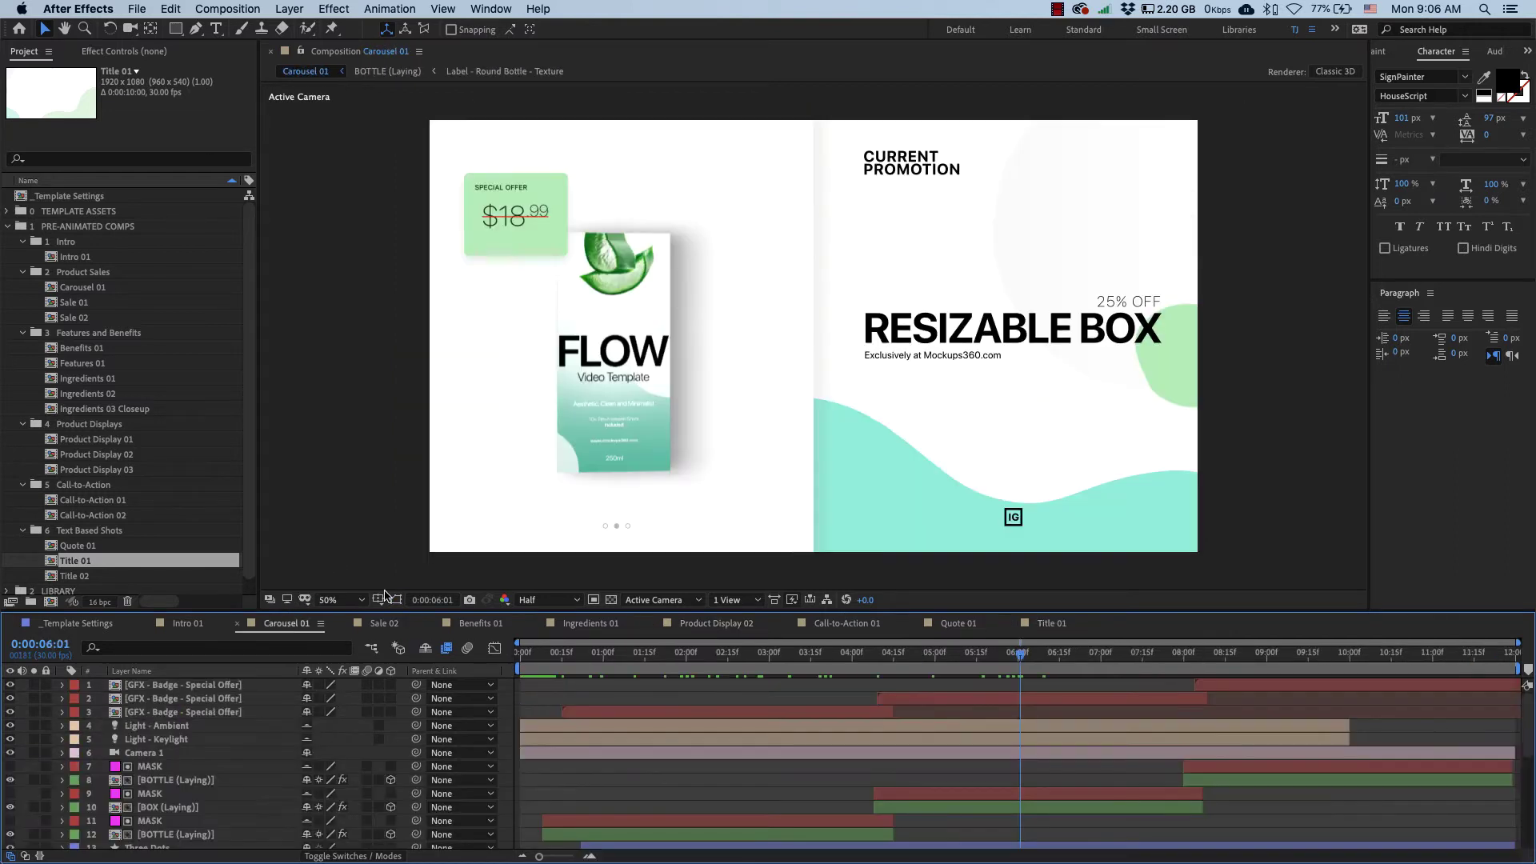
{"action": "left_click", "coordinate": [829, 627]}
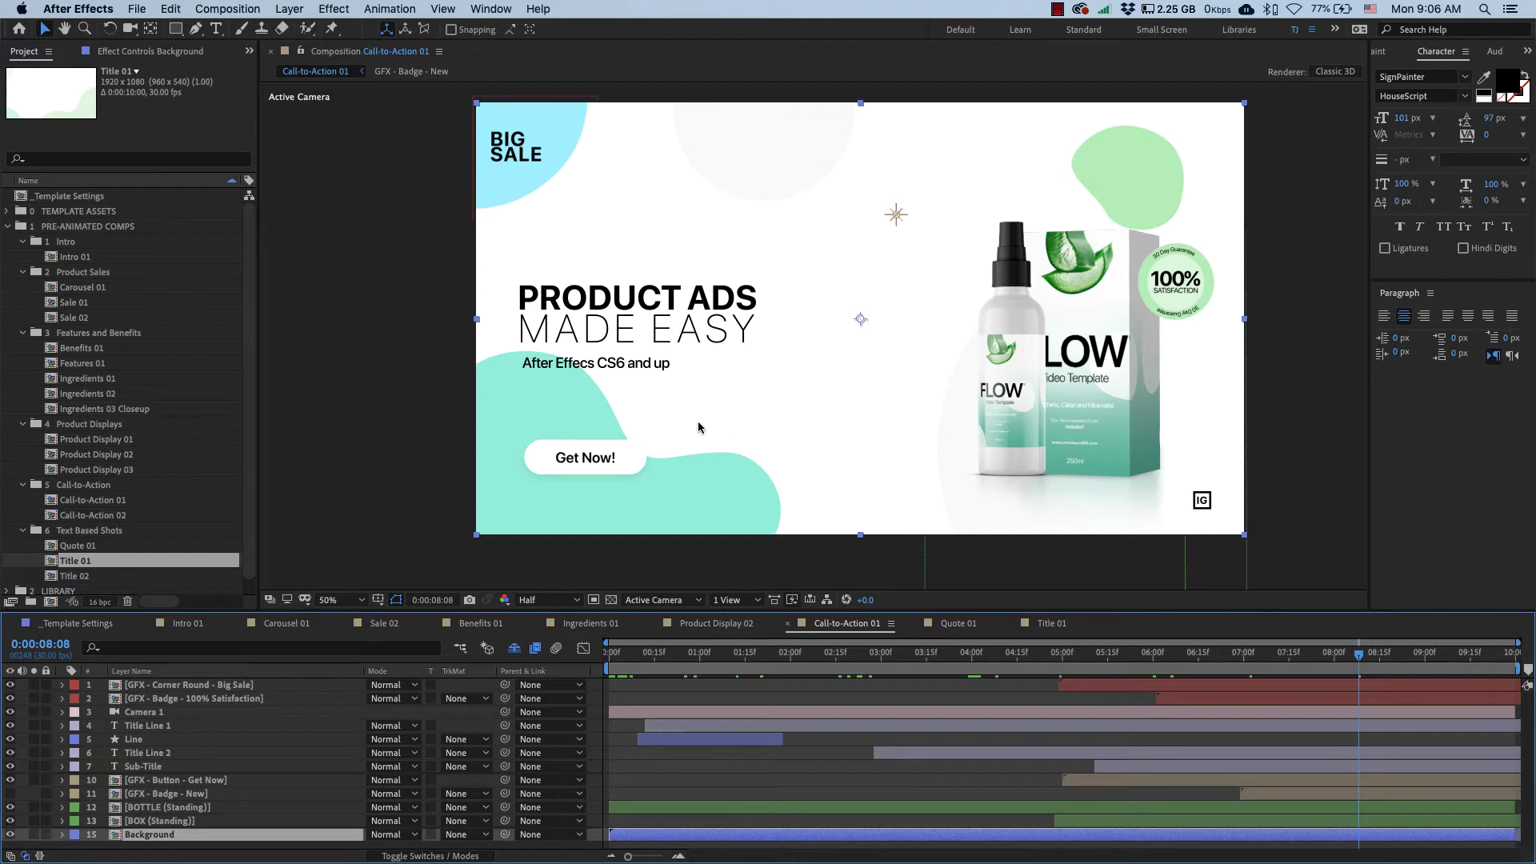
Step: Collapse the Intro, Product Sales, Features and Benefits, Product Displays, Call-to-Action and Text Based Shots folders
{"action": "left_click", "coordinate": [22, 241]}
{"action": "left_click", "coordinate": [22, 257]}
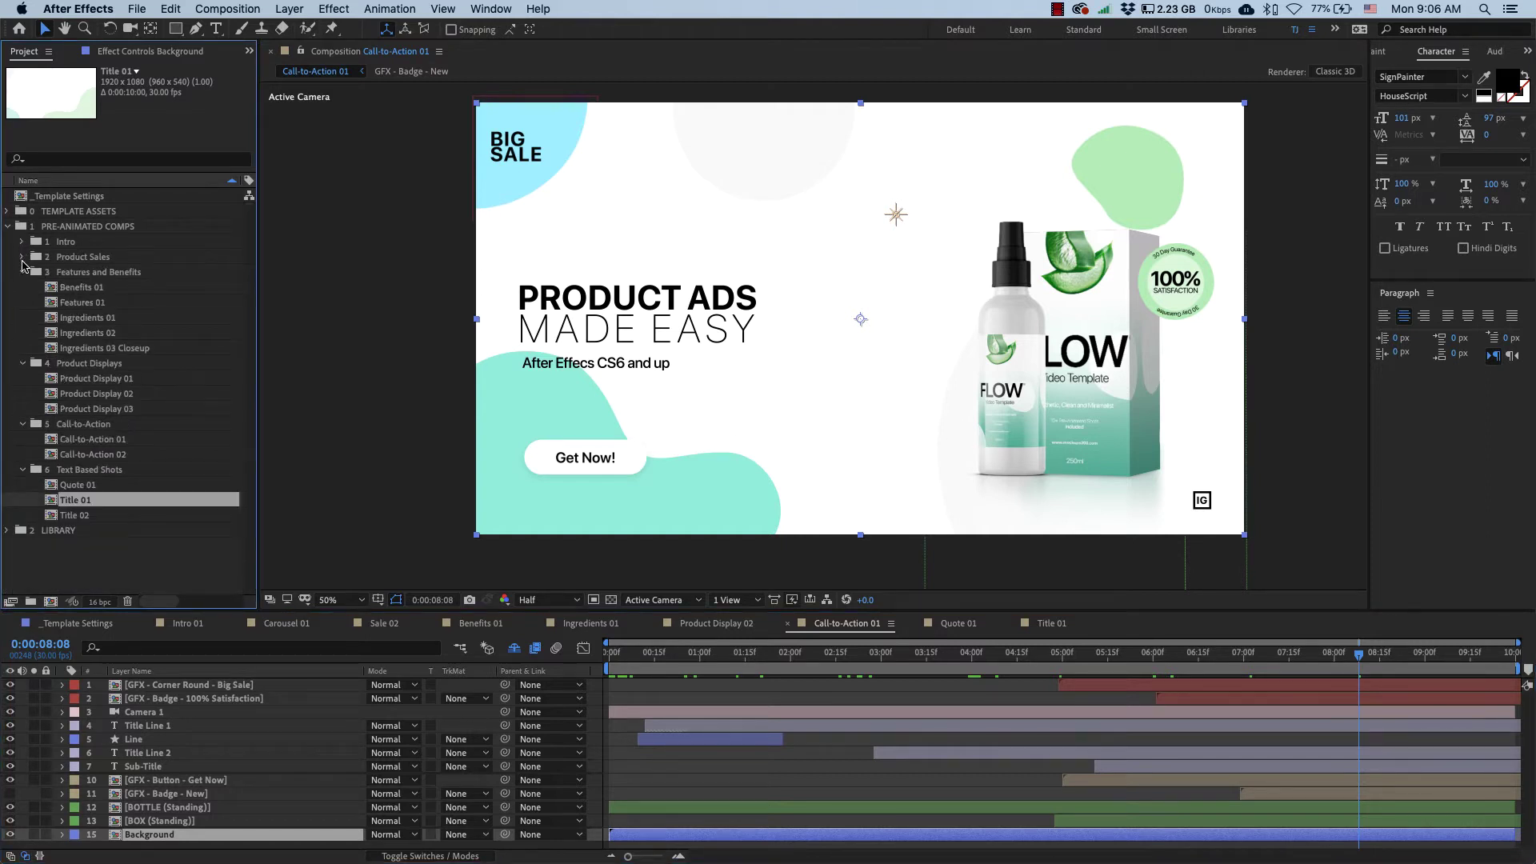
{"action": "left_click", "coordinate": [22, 273]}
{"action": "left_click", "coordinate": [22, 287]}
{"action": "left_click", "coordinate": [22, 302]}
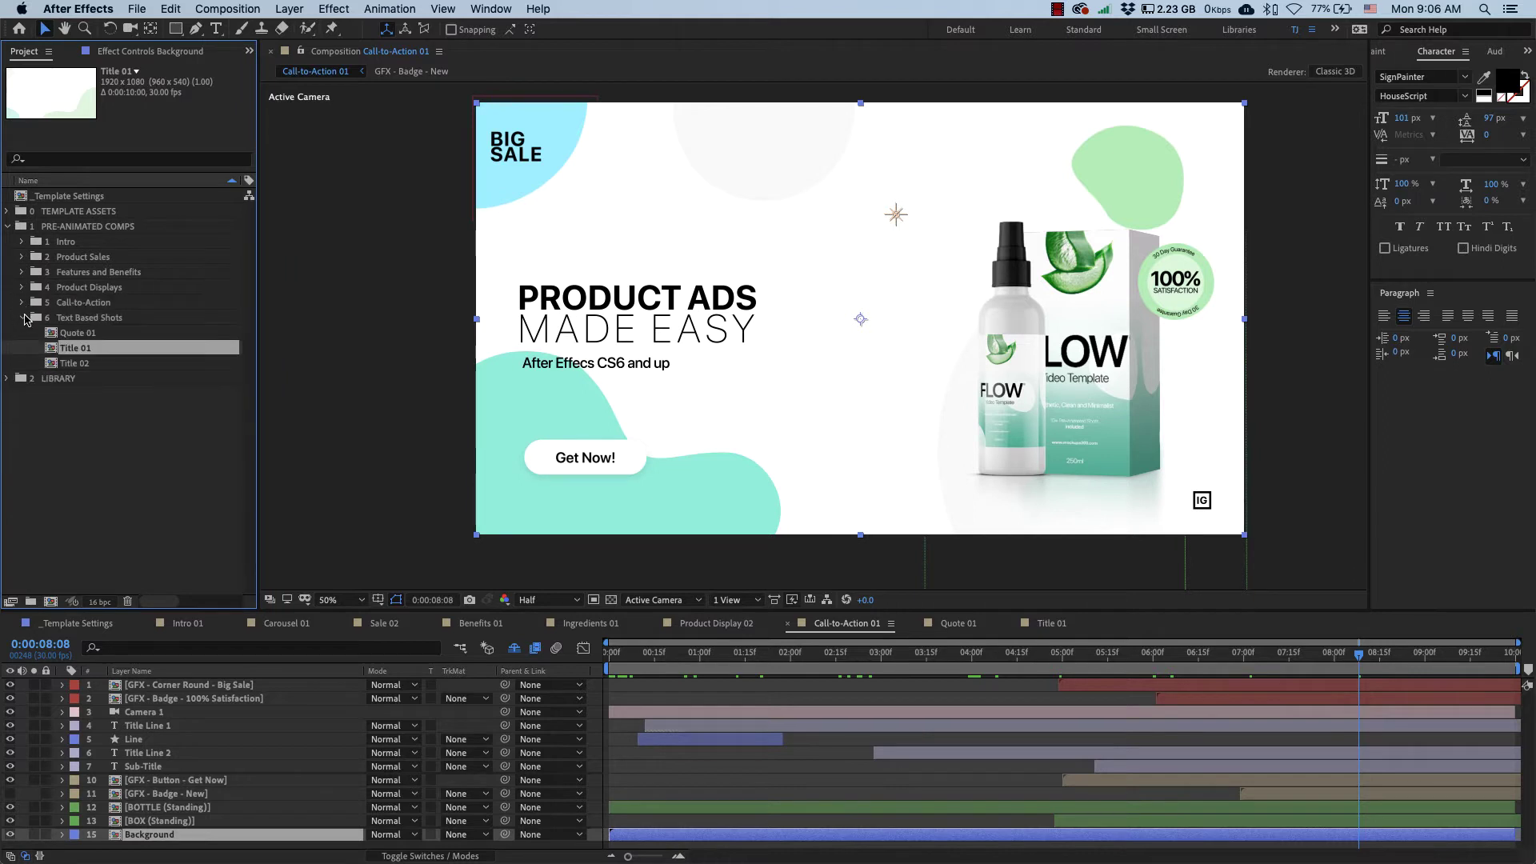
{"action": "left_click", "coordinate": [21, 317]}
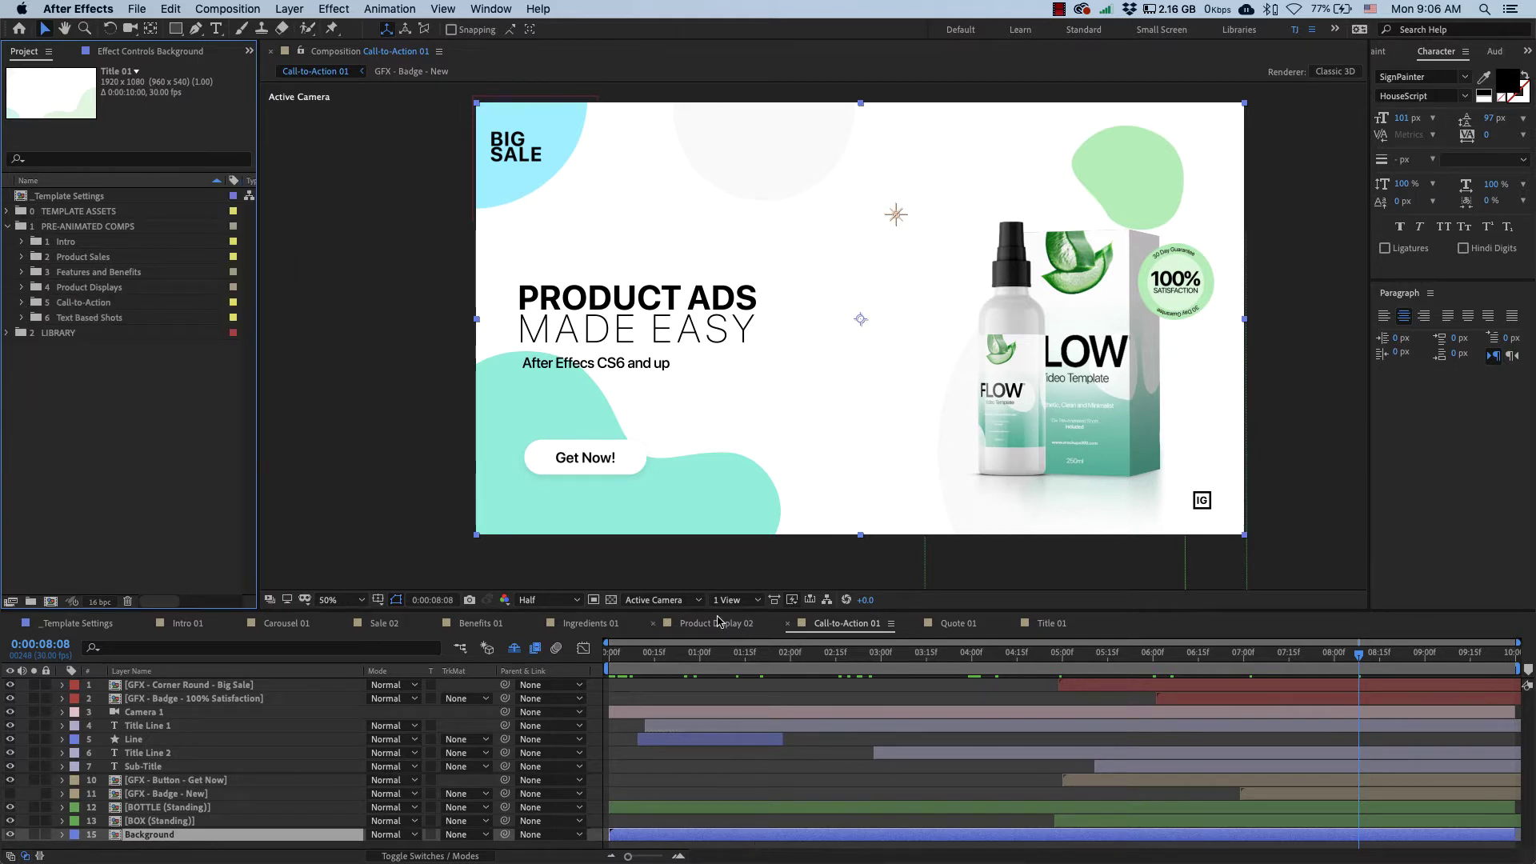
Step: Close the Carousel, Sale, Benefits, Ingredients, Product Display, Quote and Title scene tabs
{"action": "left_click", "coordinate": [237, 631]}
{"action": "left_click", "coordinate": [238, 631]}
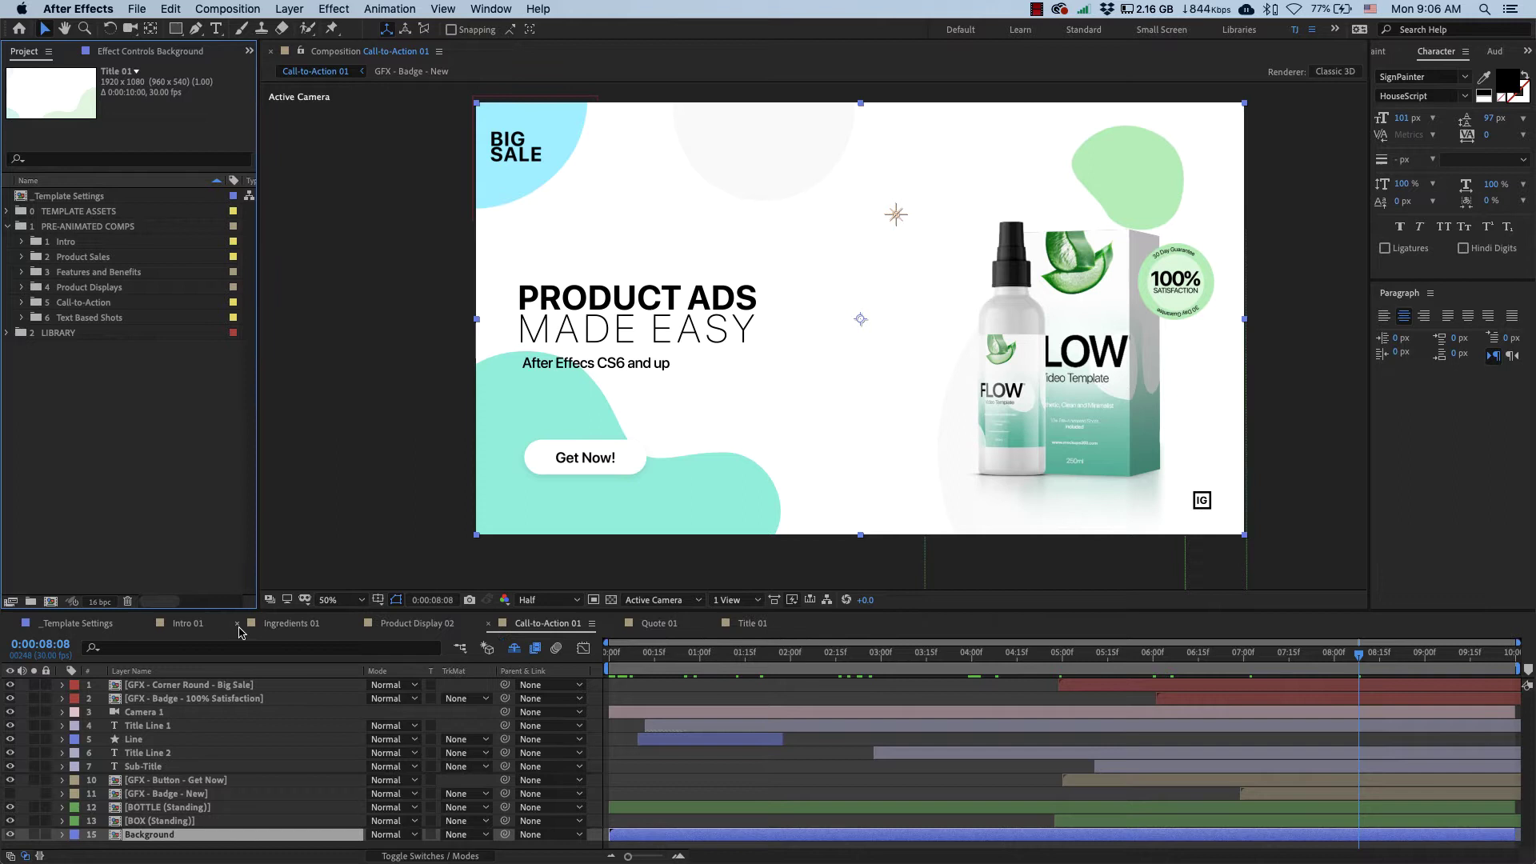
{"action": "left_click", "coordinate": [237, 631]}
{"action": "left_click", "coordinate": [237, 632]}
{"action": "left_click", "coordinate": [237, 623]}
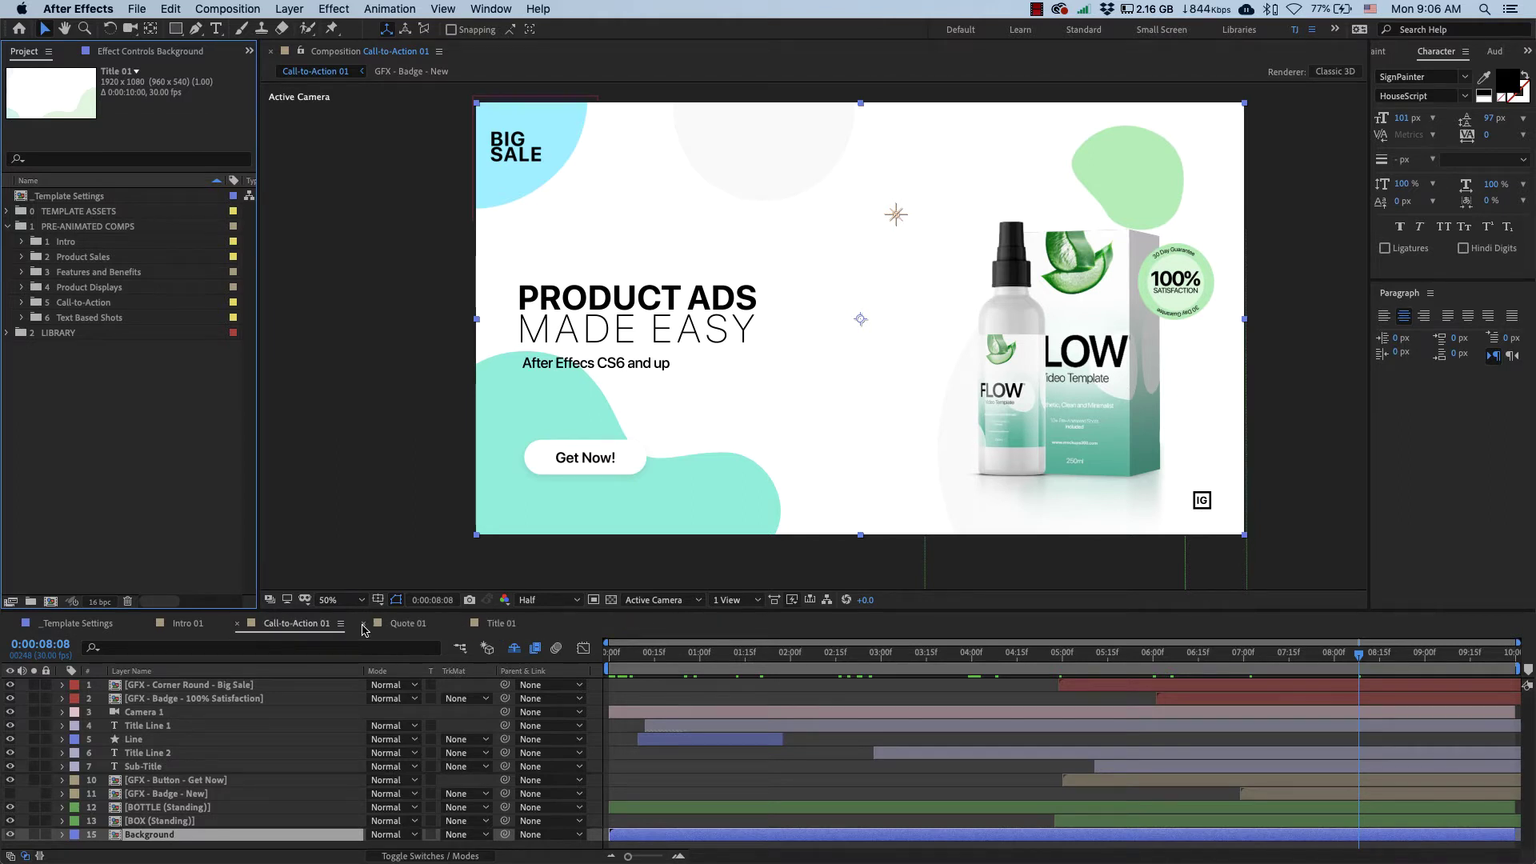
{"action": "left_click", "coordinate": [363, 625]}
{"action": "left_click", "coordinate": [364, 625]}
{"action": "left_click", "coordinate": [180, 624]}
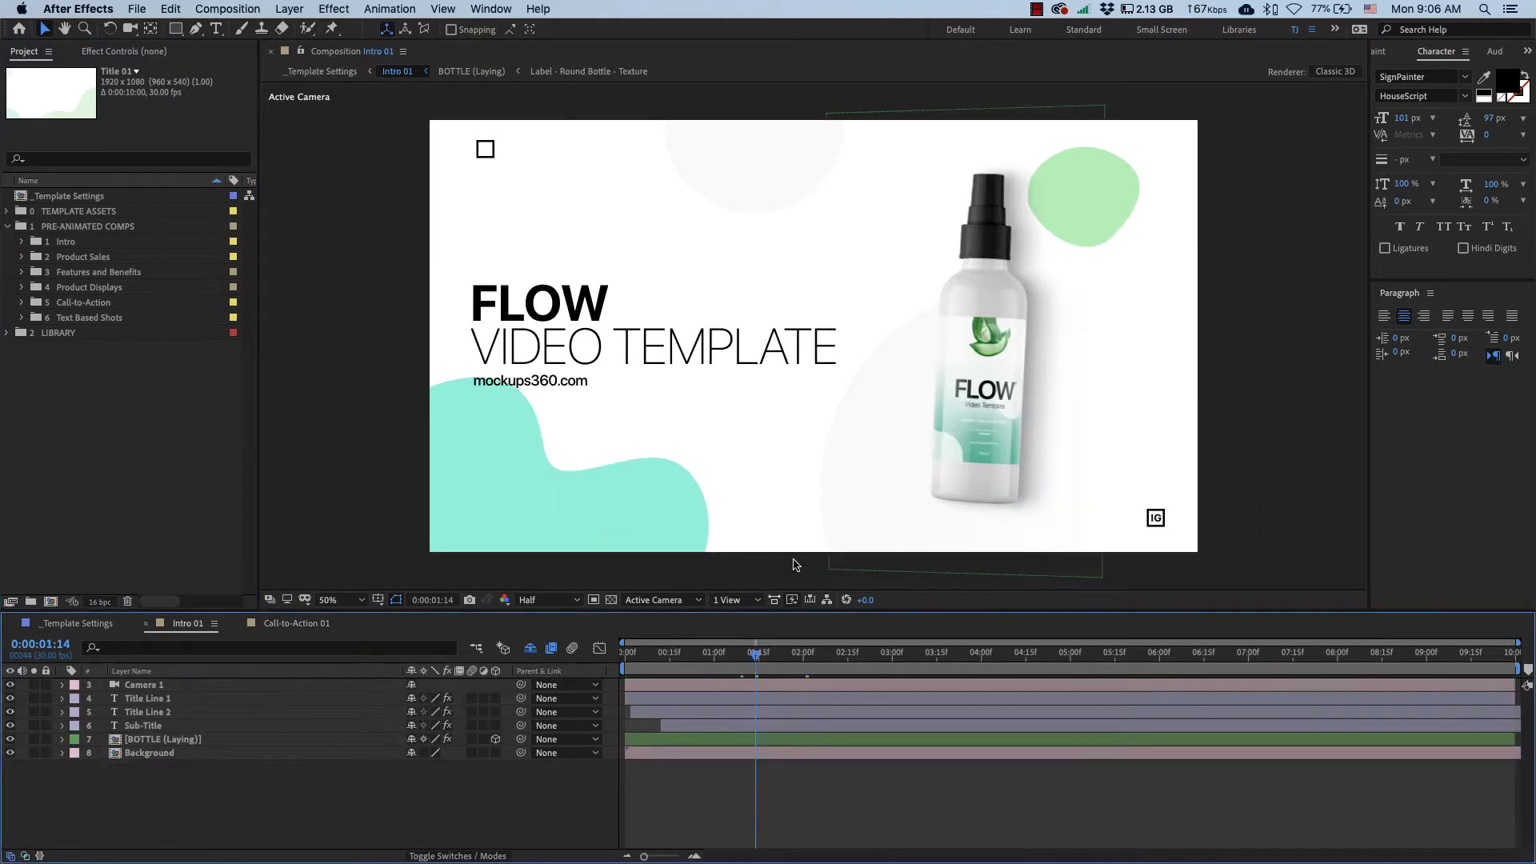
Step: Retype the first headline line of Intro 01 as INTRODUCING
{"action": "left_click_drag", "start_coordinate": [817, 655], "coordinate": [983, 656]}
{"action": "left_click", "coordinate": [1131, 666]}
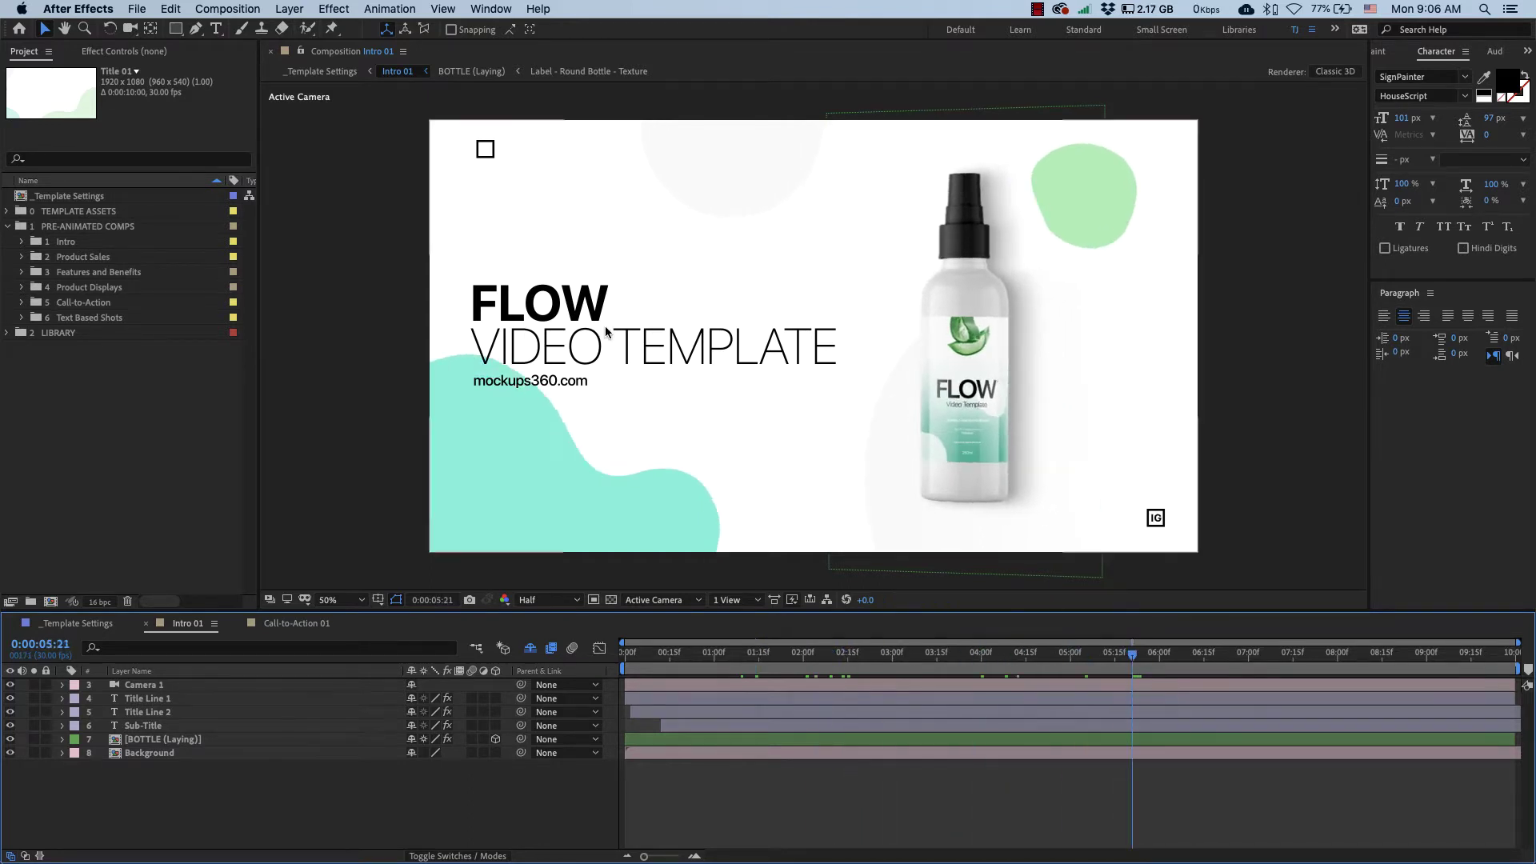
{"action": "left_click", "coordinate": [484, 302]}
{"action": "key", "text": "super+t"}
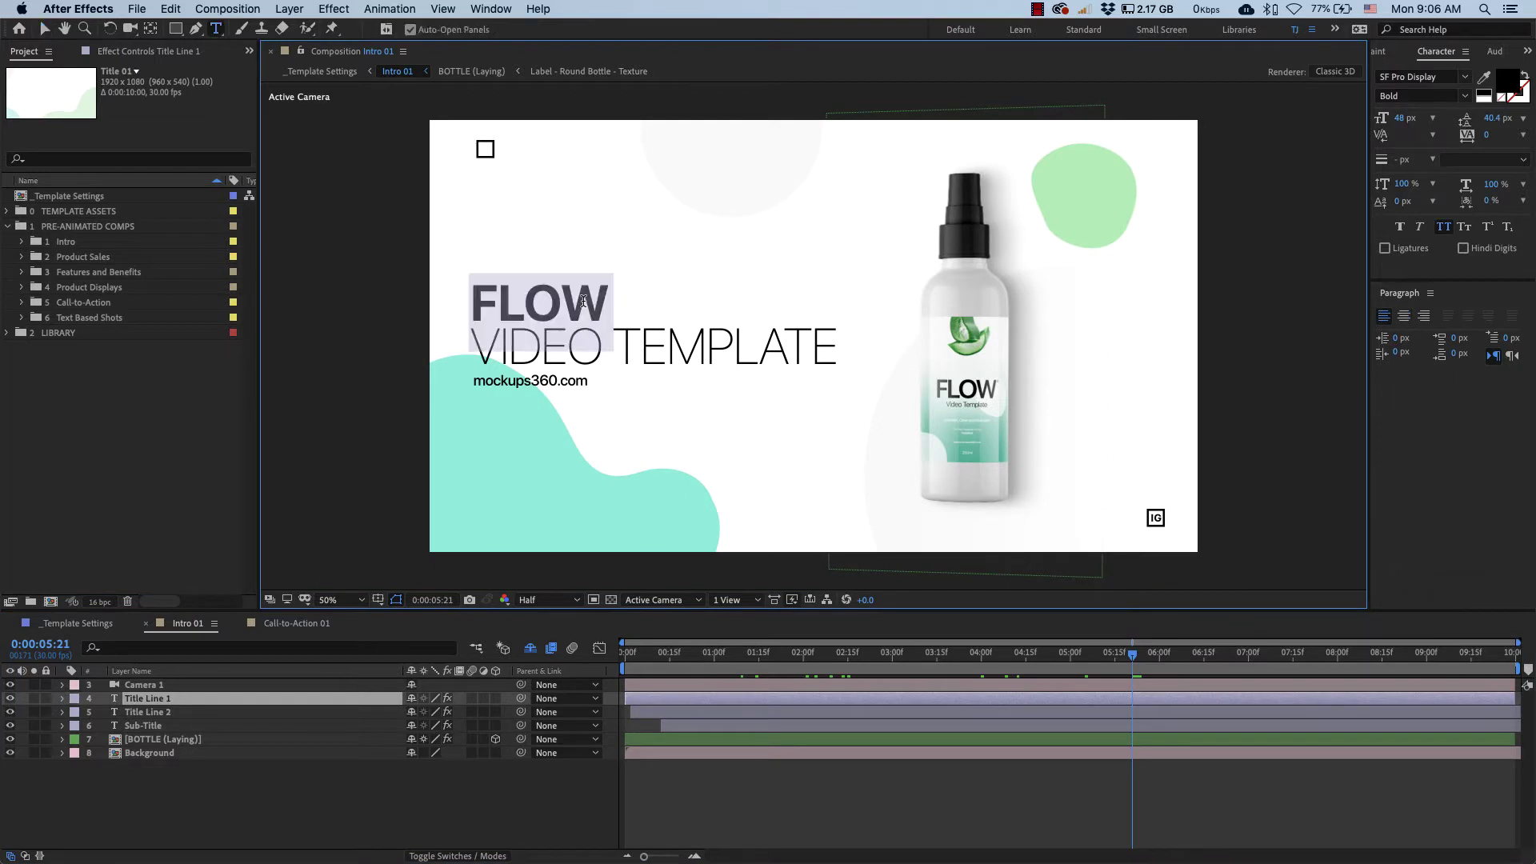
{"action": "type", "text": "INTRO"}
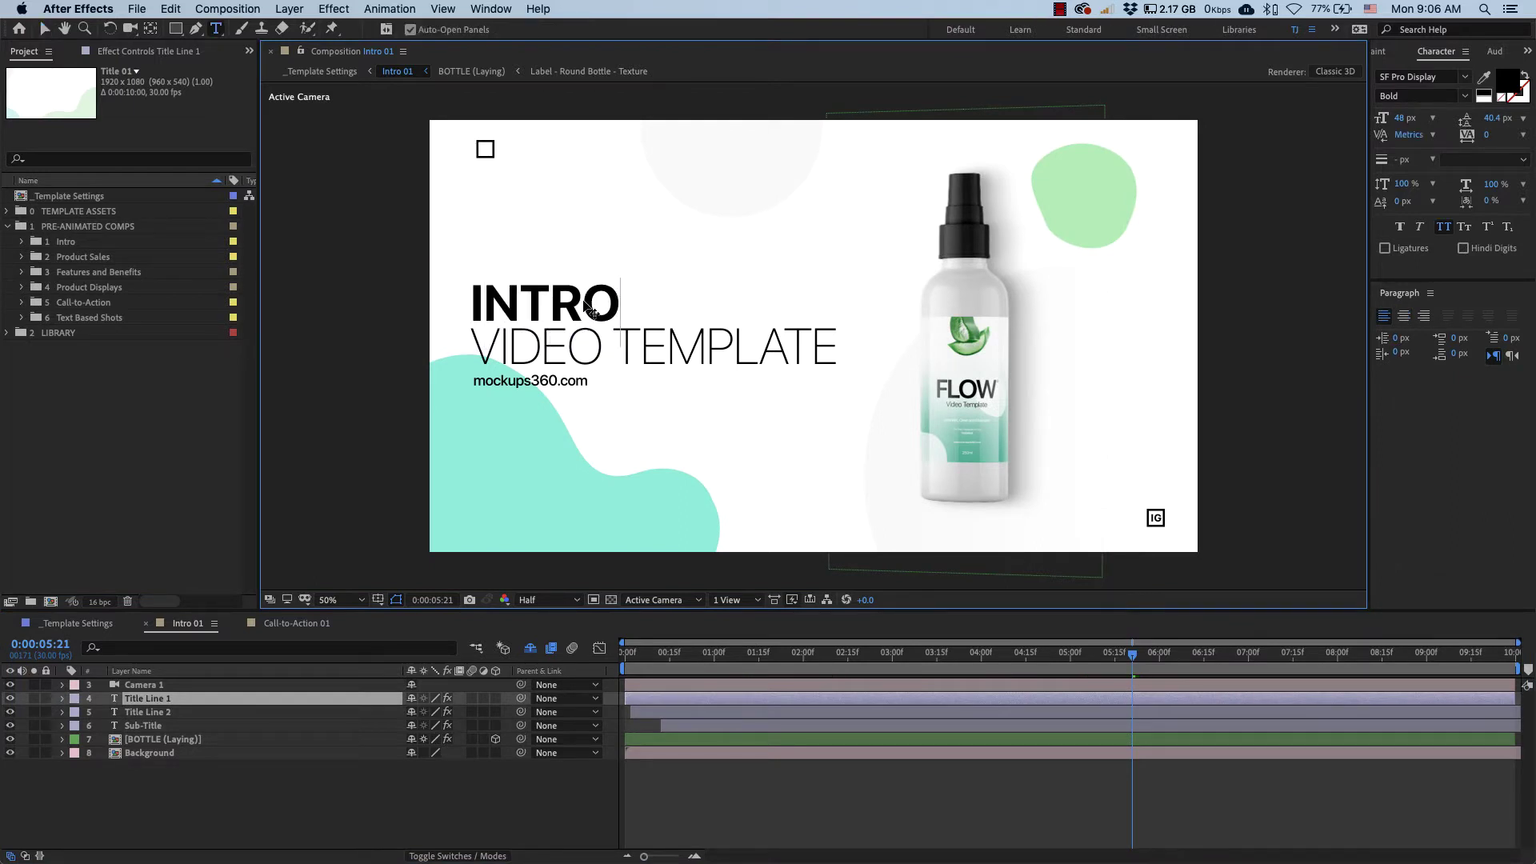
{"action": "type", "text": "DUCING"}
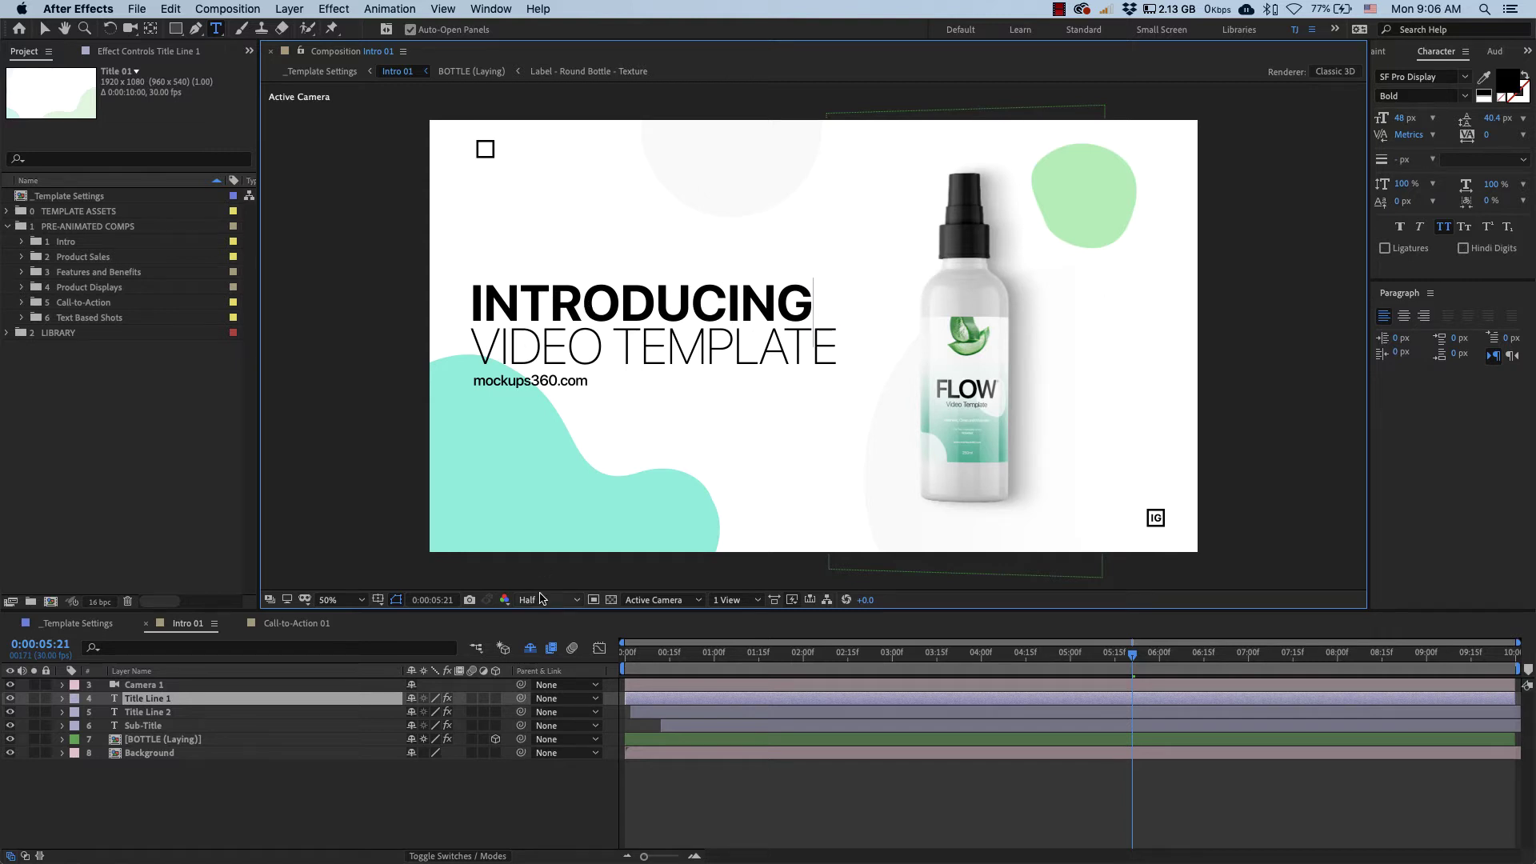
{"action": "left_click", "coordinate": [285, 808]}
Step: Replace TEMPLATE with TUTORIAL so the second line reads VIDEO TUTORIAL
{"action": "left_click", "coordinate": [757, 339]}
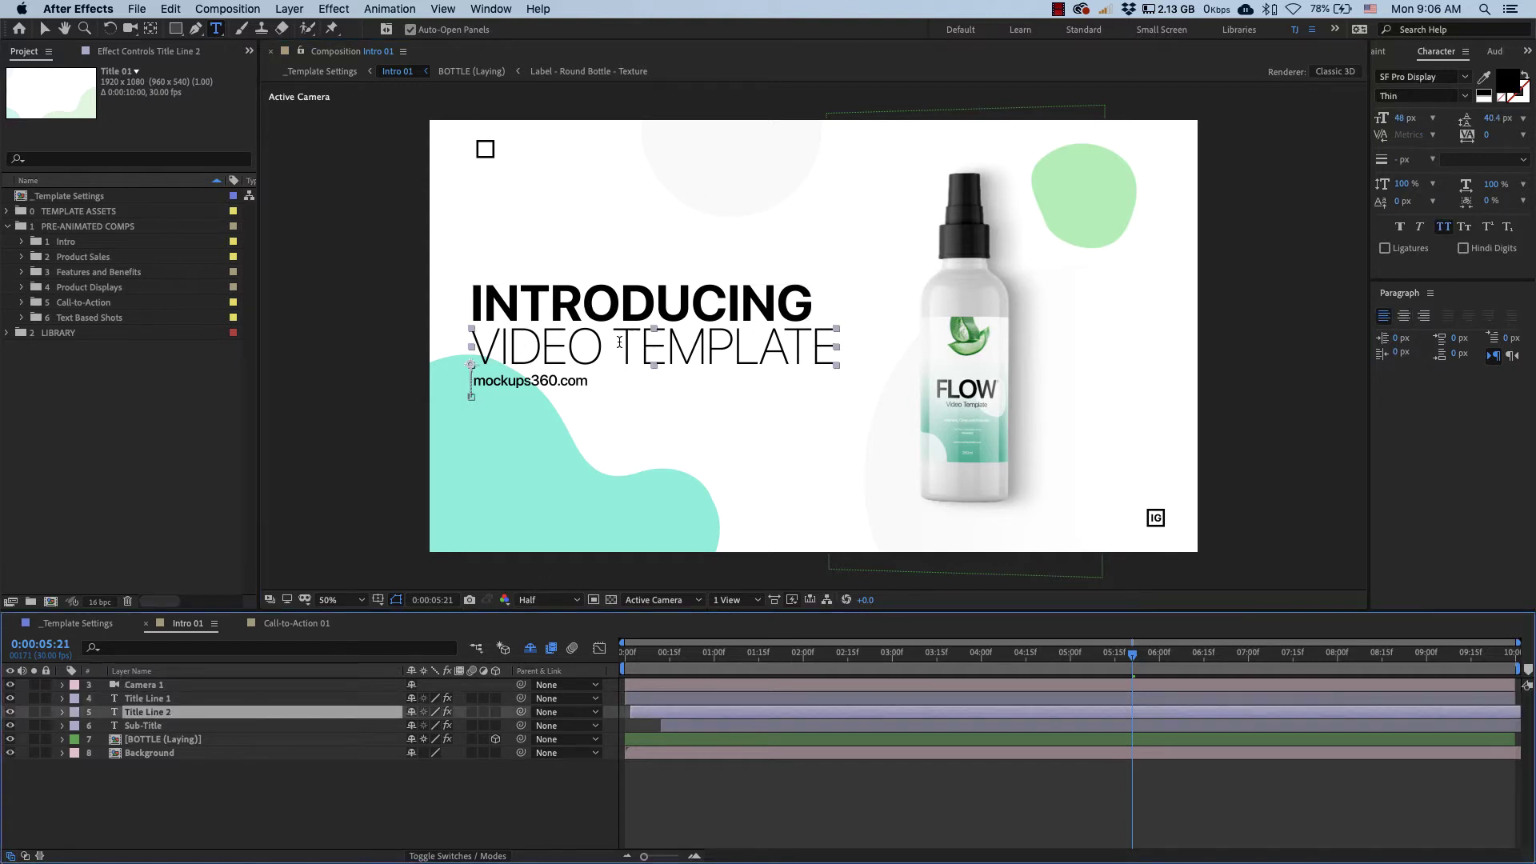
{"action": "double_click", "coordinate": [679, 336]}
{"action": "type", "text": "TUTORIAL"}
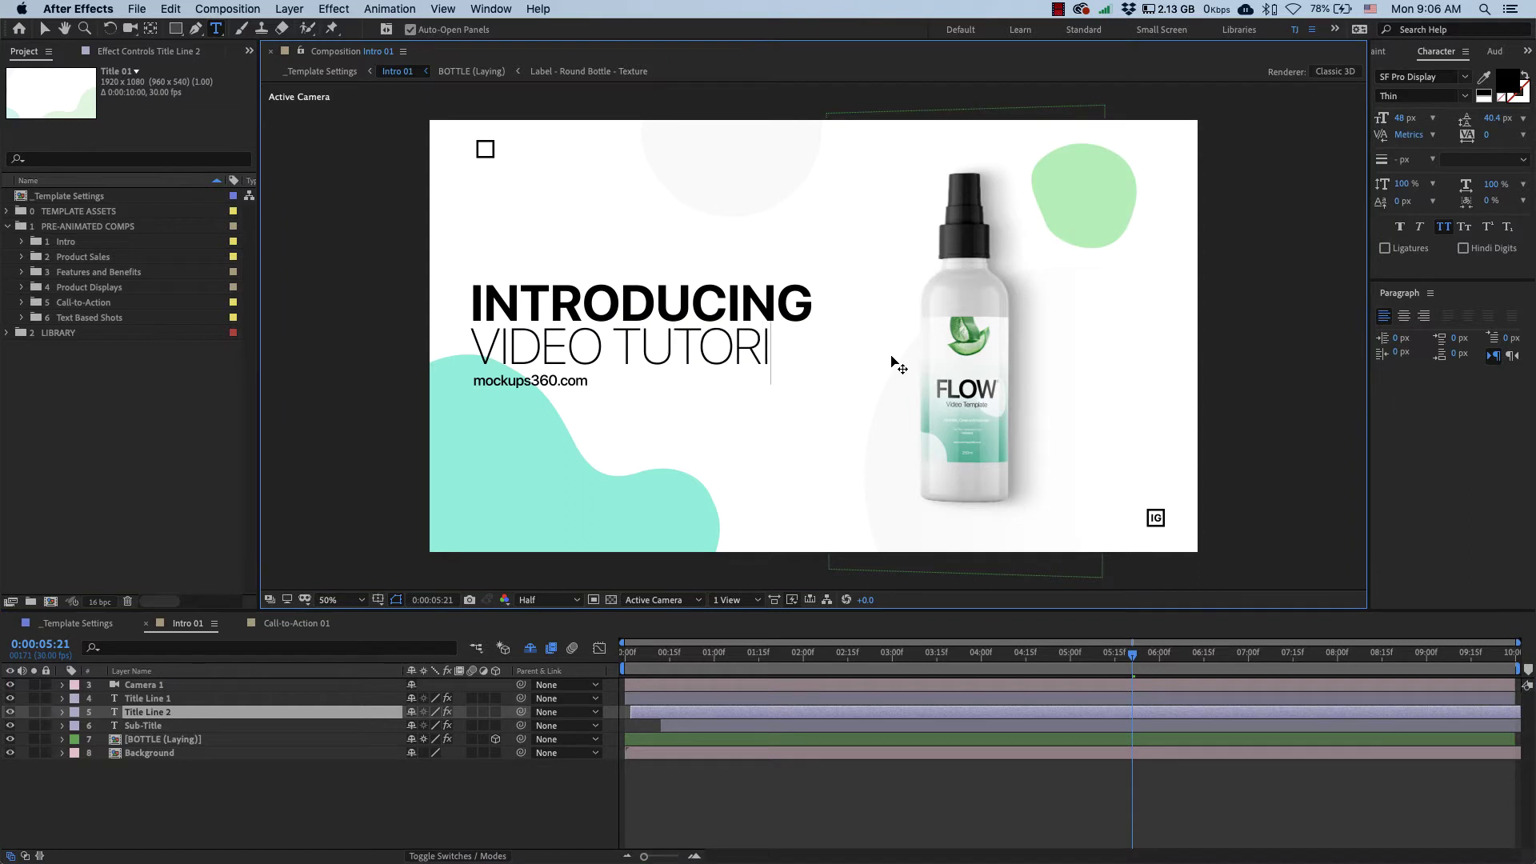
Step: Shrink the INTRODUCING line to 35 px and return to the Selection tool
{"action": "left_click", "coordinate": [147, 698]}
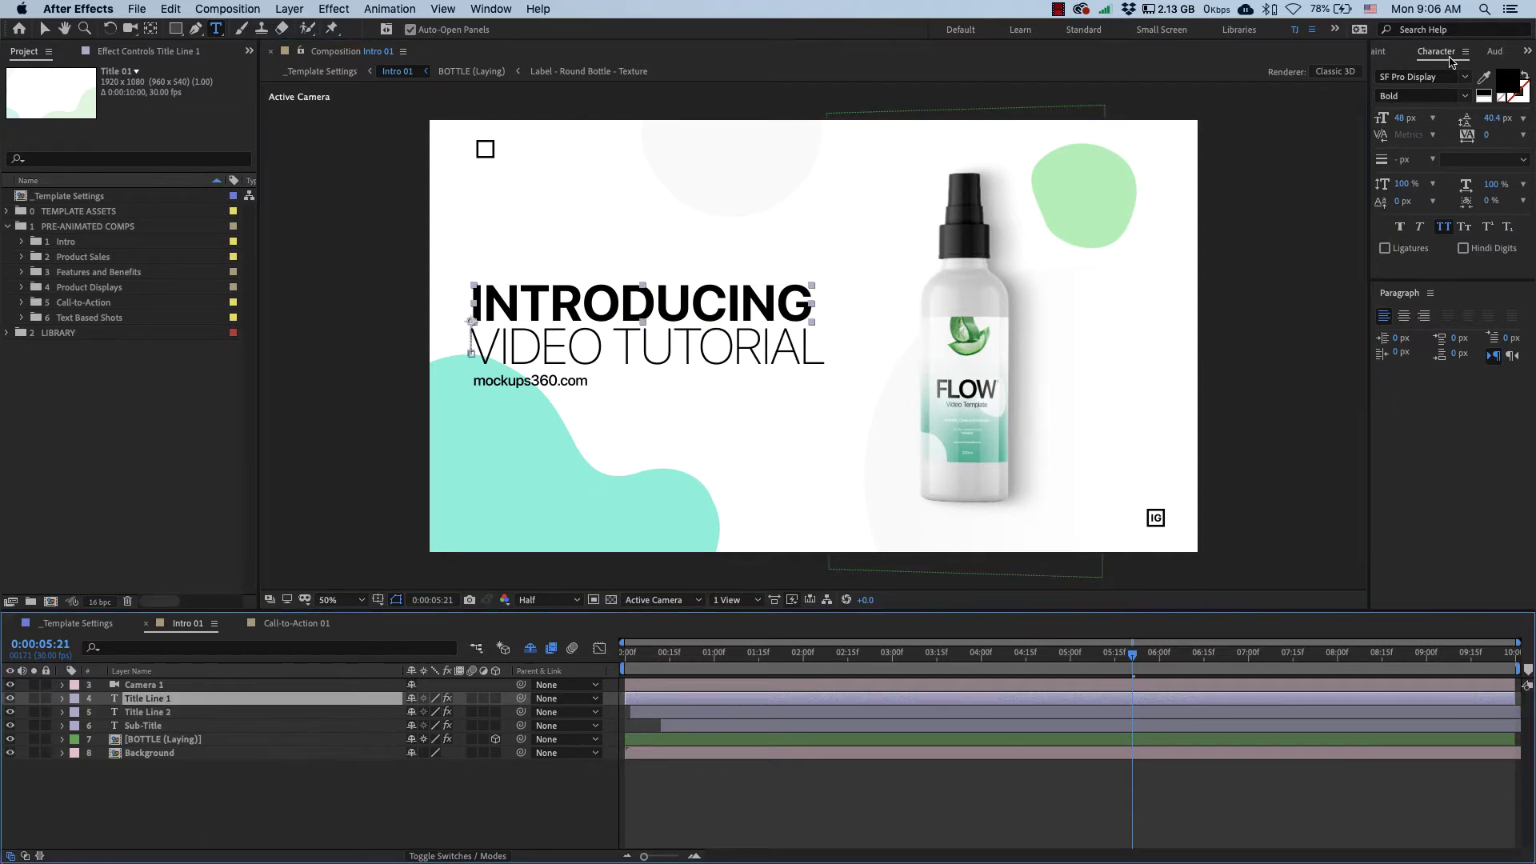
{"action": "left_click_drag", "start_coordinate": [1395, 120], "coordinate": [1364, 120]}
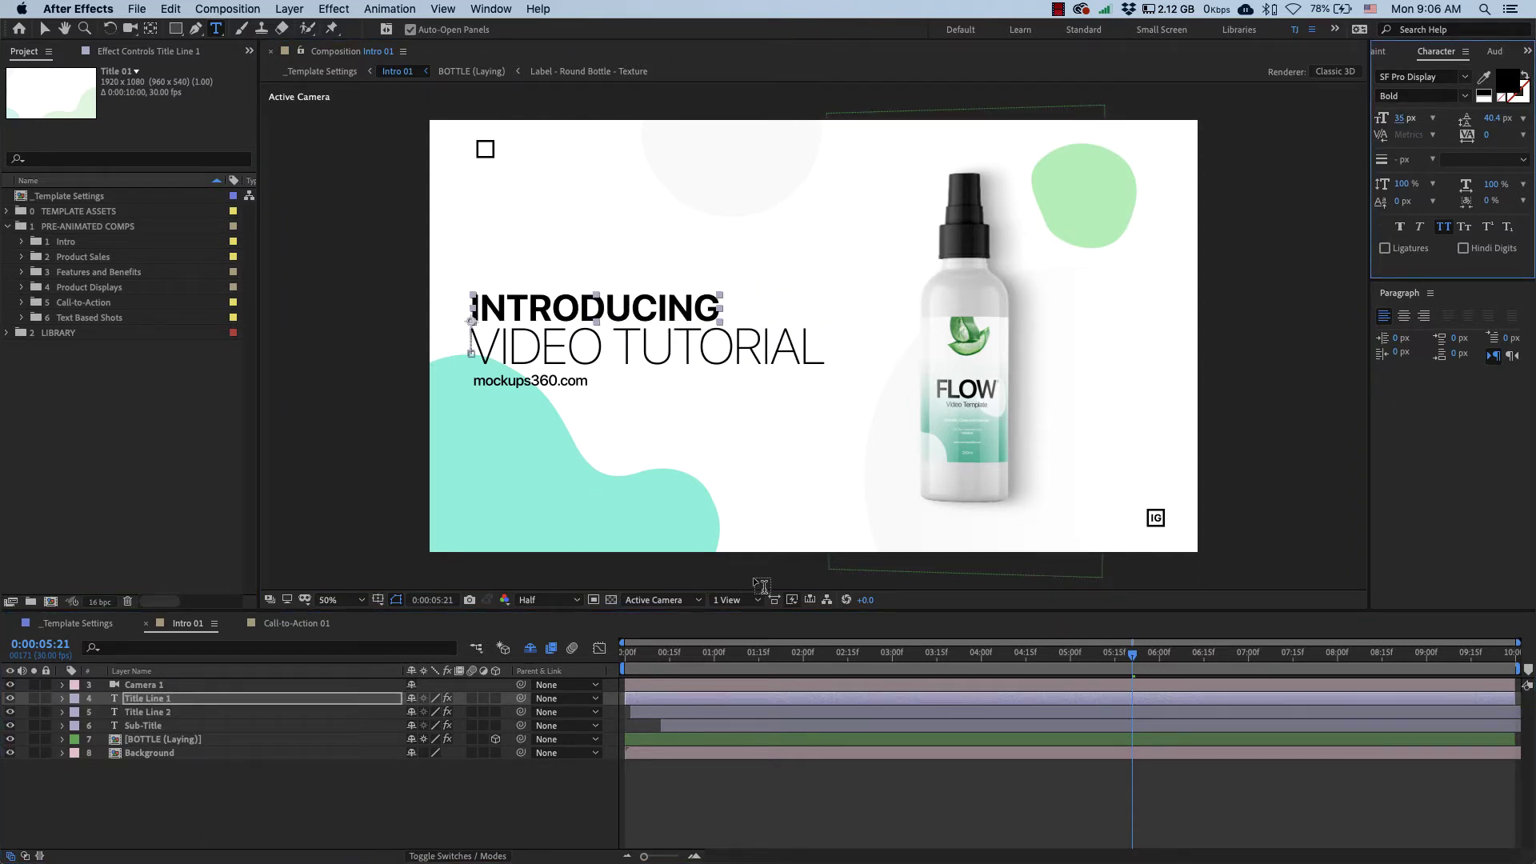
{"action": "left_click", "coordinate": [665, 680]}
{"action": "left_click_drag", "start_coordinate": [667, 652], "coordinate": [853, 657]}
{"action": "key", "text": "v"}
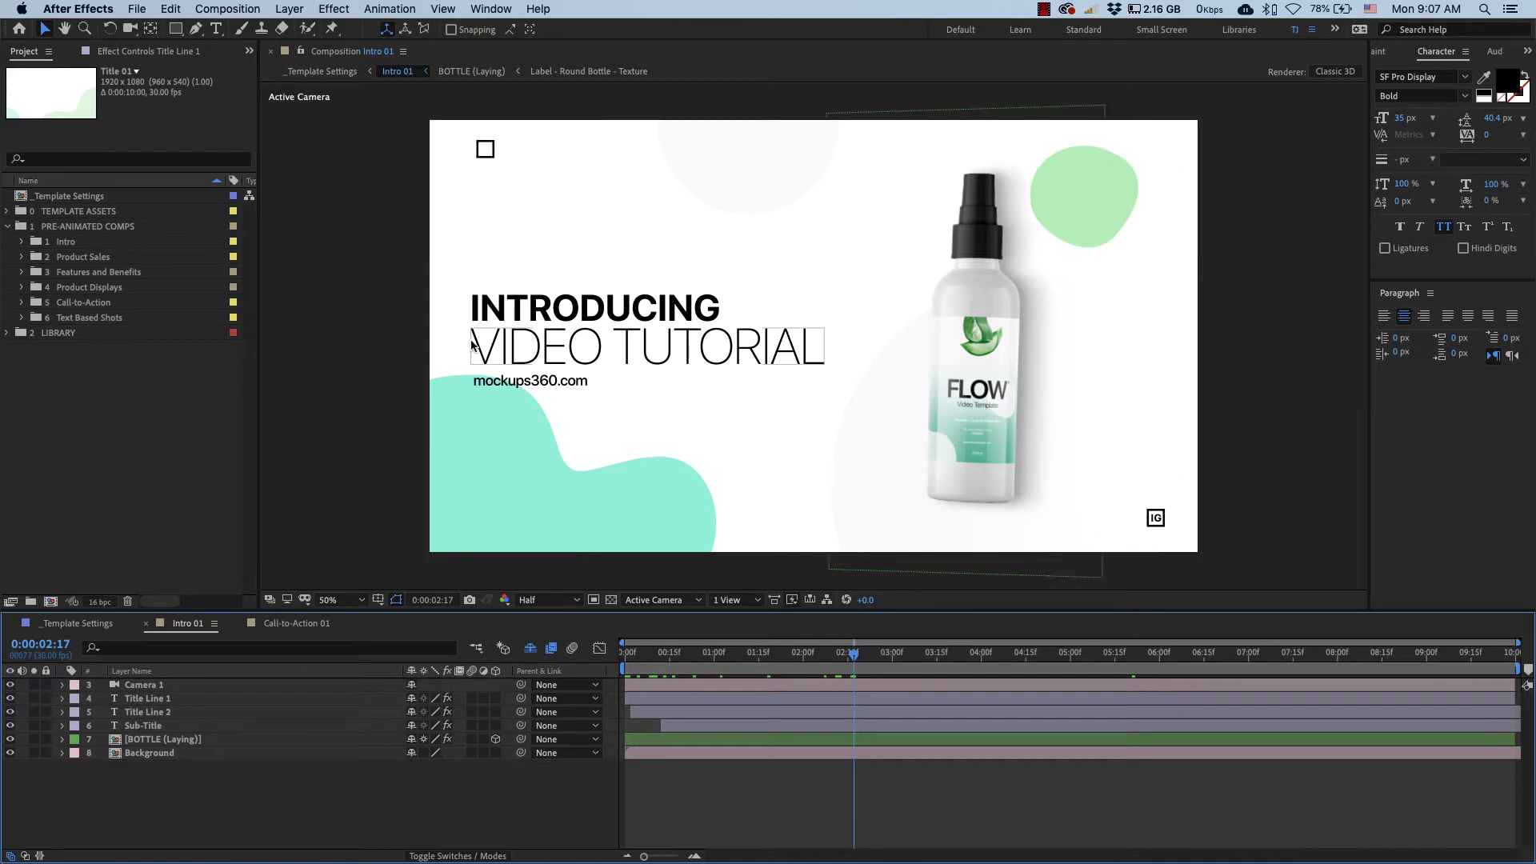
Step: Open _Template Settings and inspect the GLOBAL COLOURS colour settings
{"action": "left_click", "coordinate": [56, 199]}
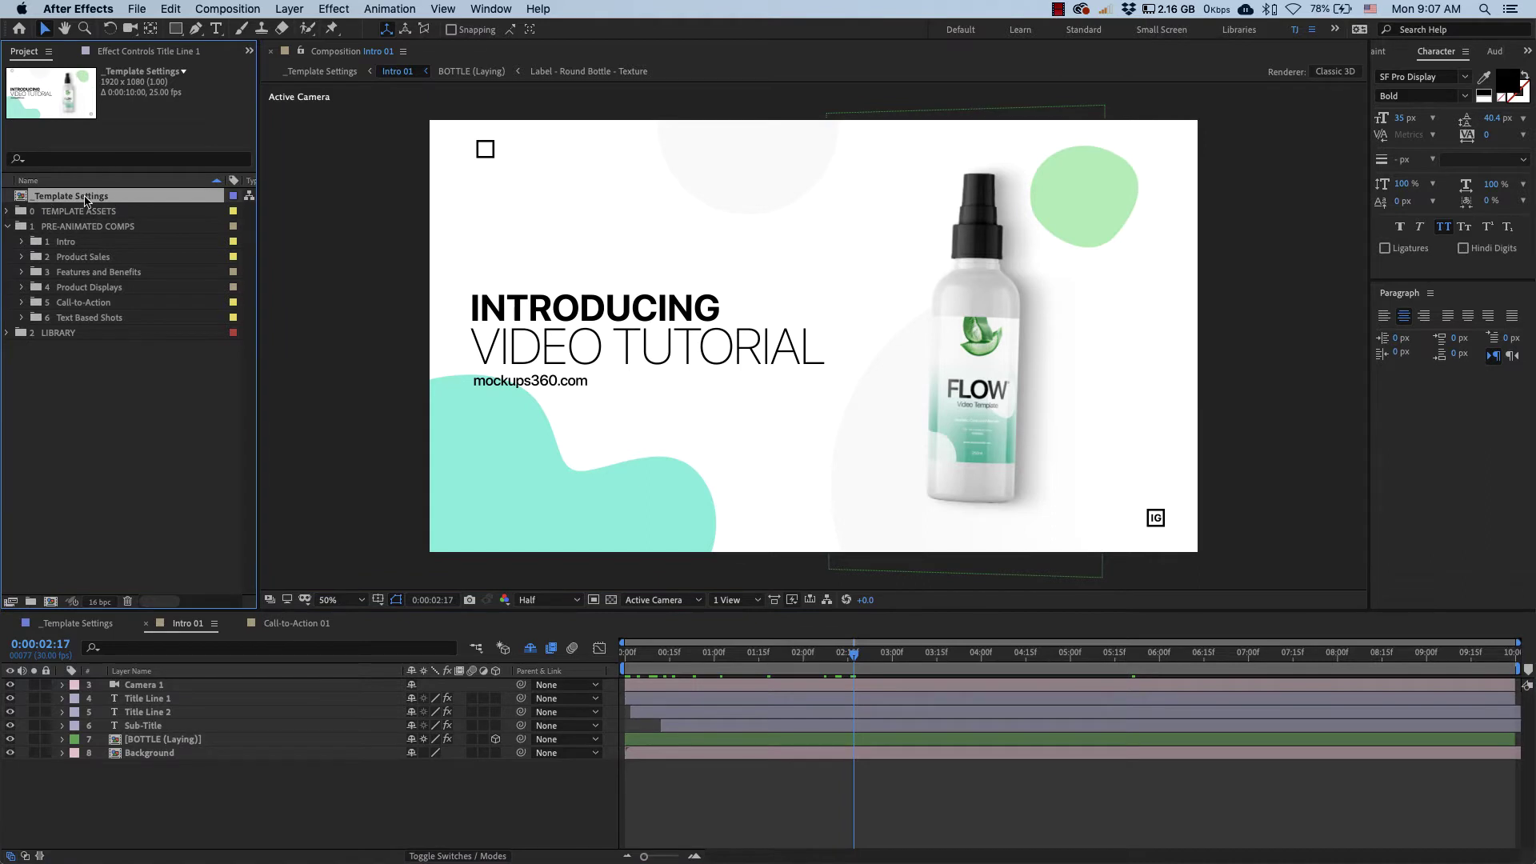
{"action": "double_click", "coordinate": [85, 200]}
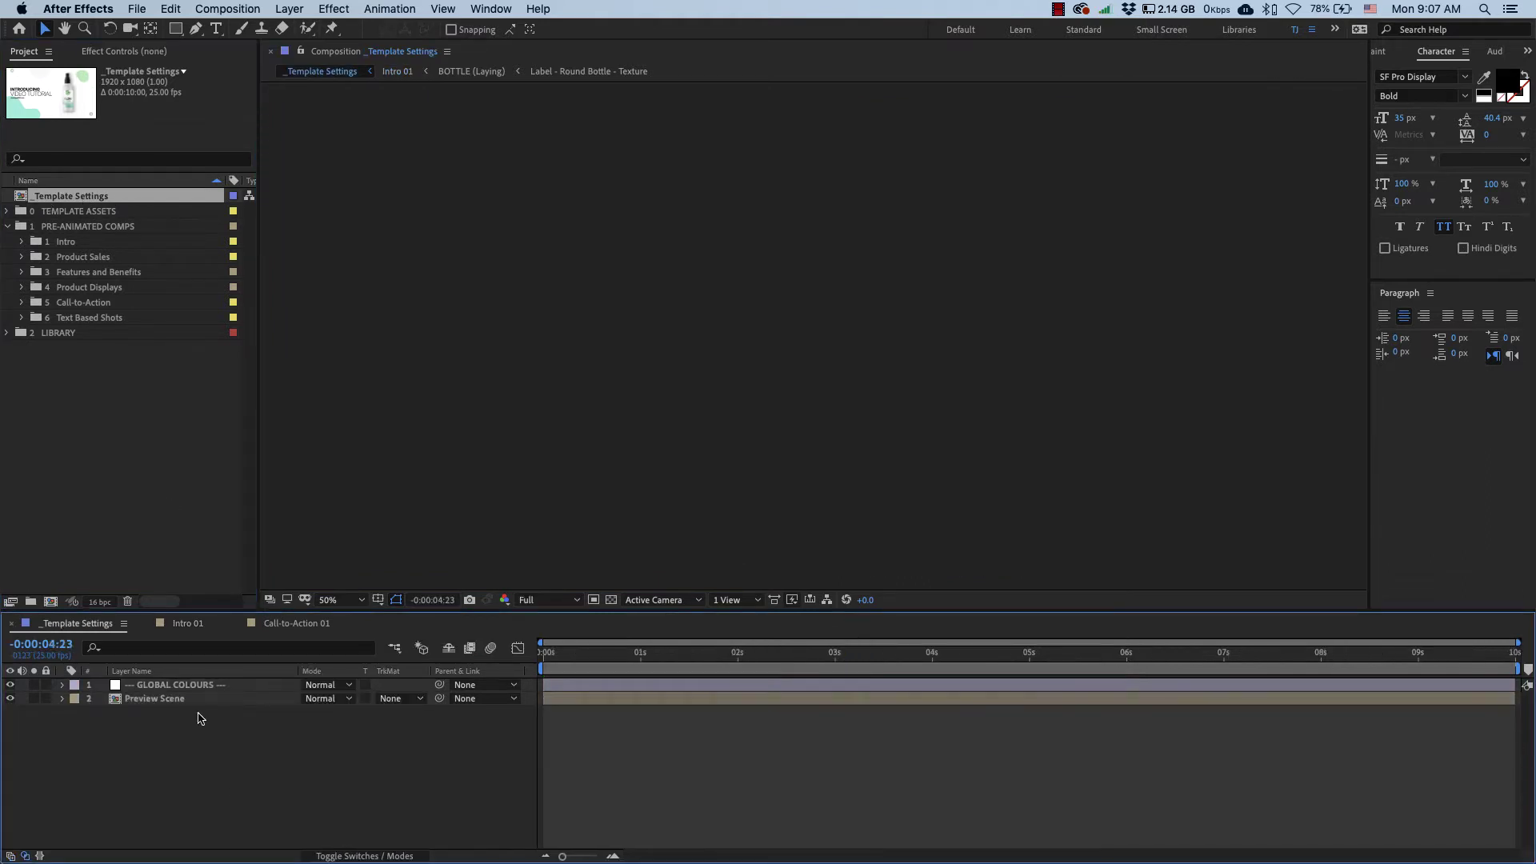
{"action": "left_click", "coordinate": [190, 685]}
{"action": "left_click", "coordinate": [644, 655]}
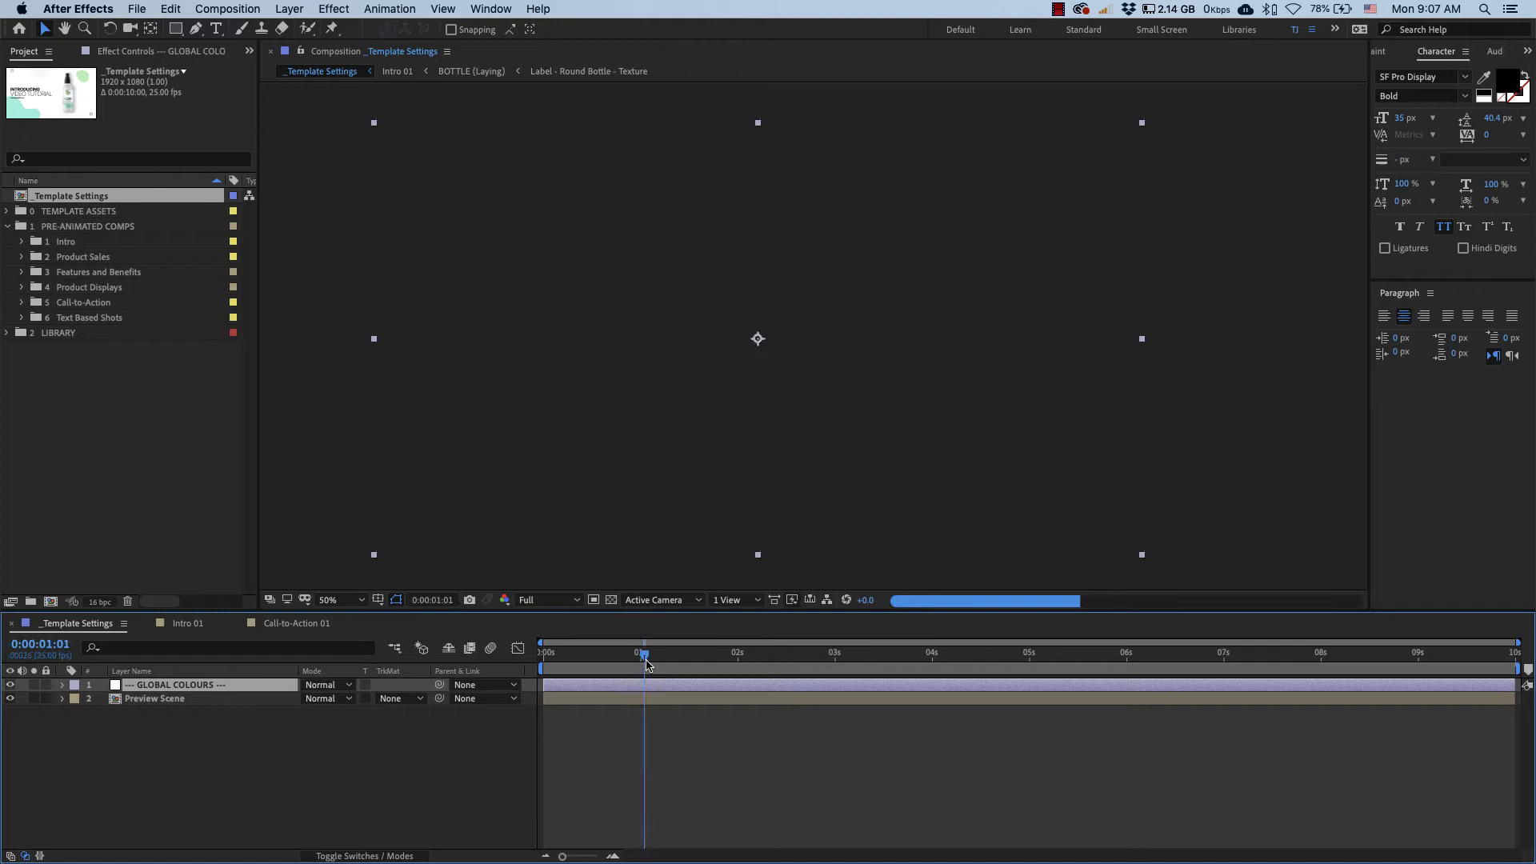
{"action": "left_click", "coordinate": [125, 50]}
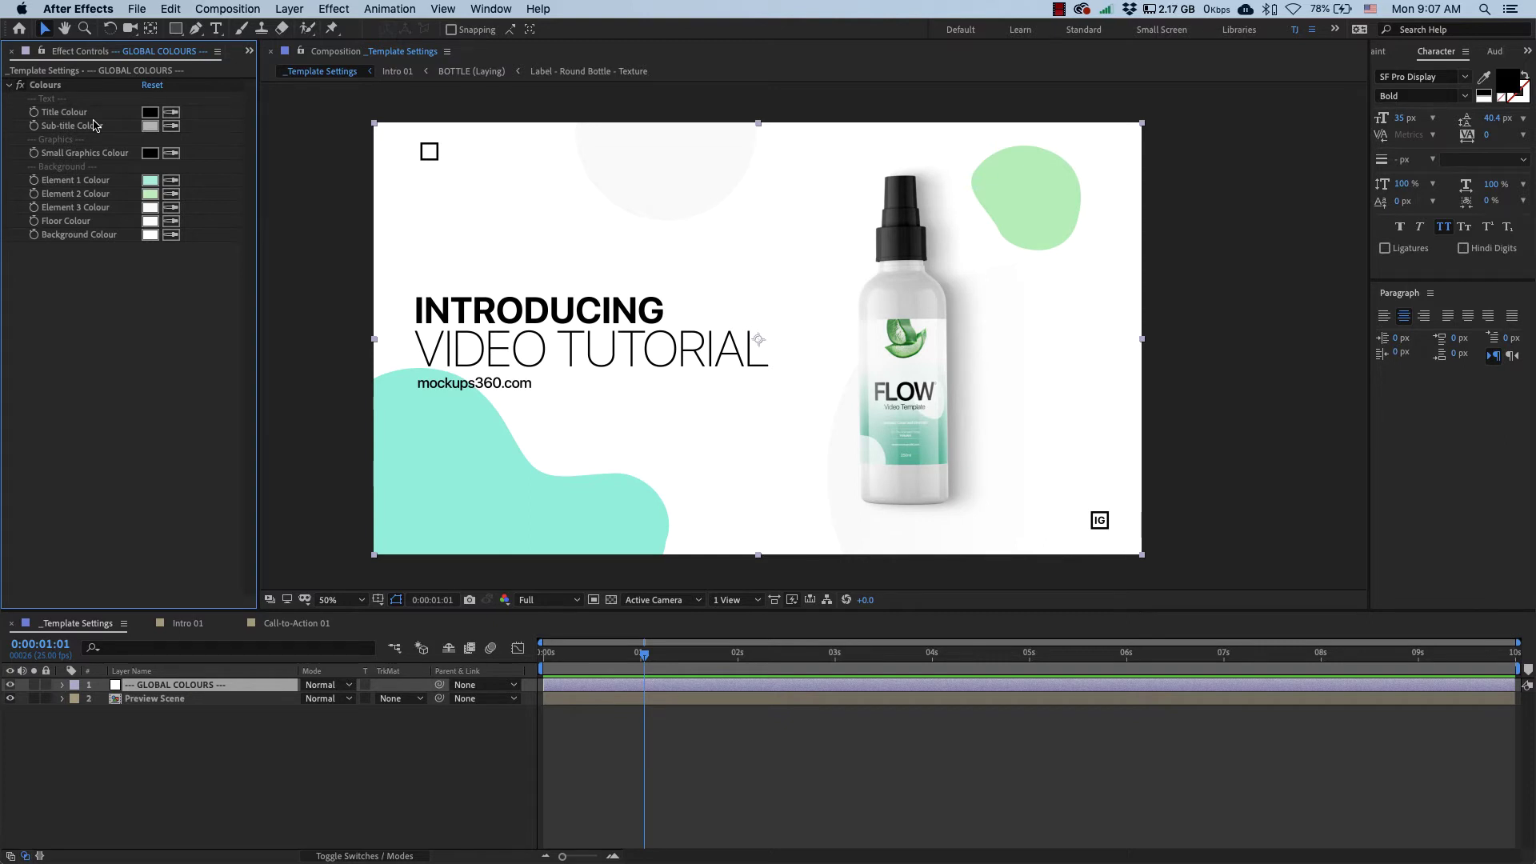
Step: Switch between Call-to-Action 01 and _Template Settings, ending on Intro 01
{"action": "left_click", "coordinate": [300, 623]}
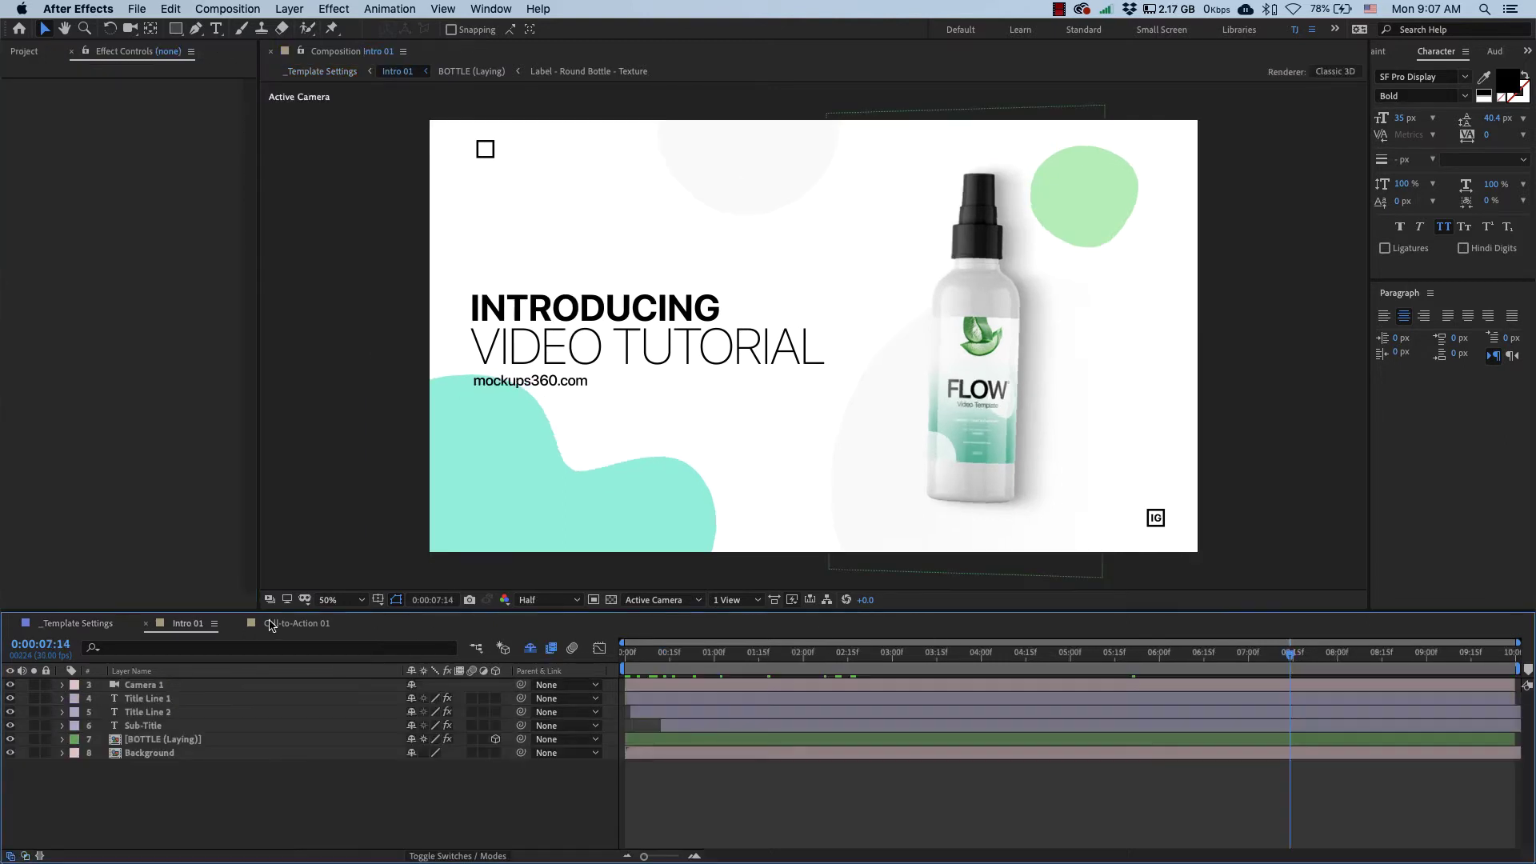
{"action": "left_click", "coordinate": [94, 622]}
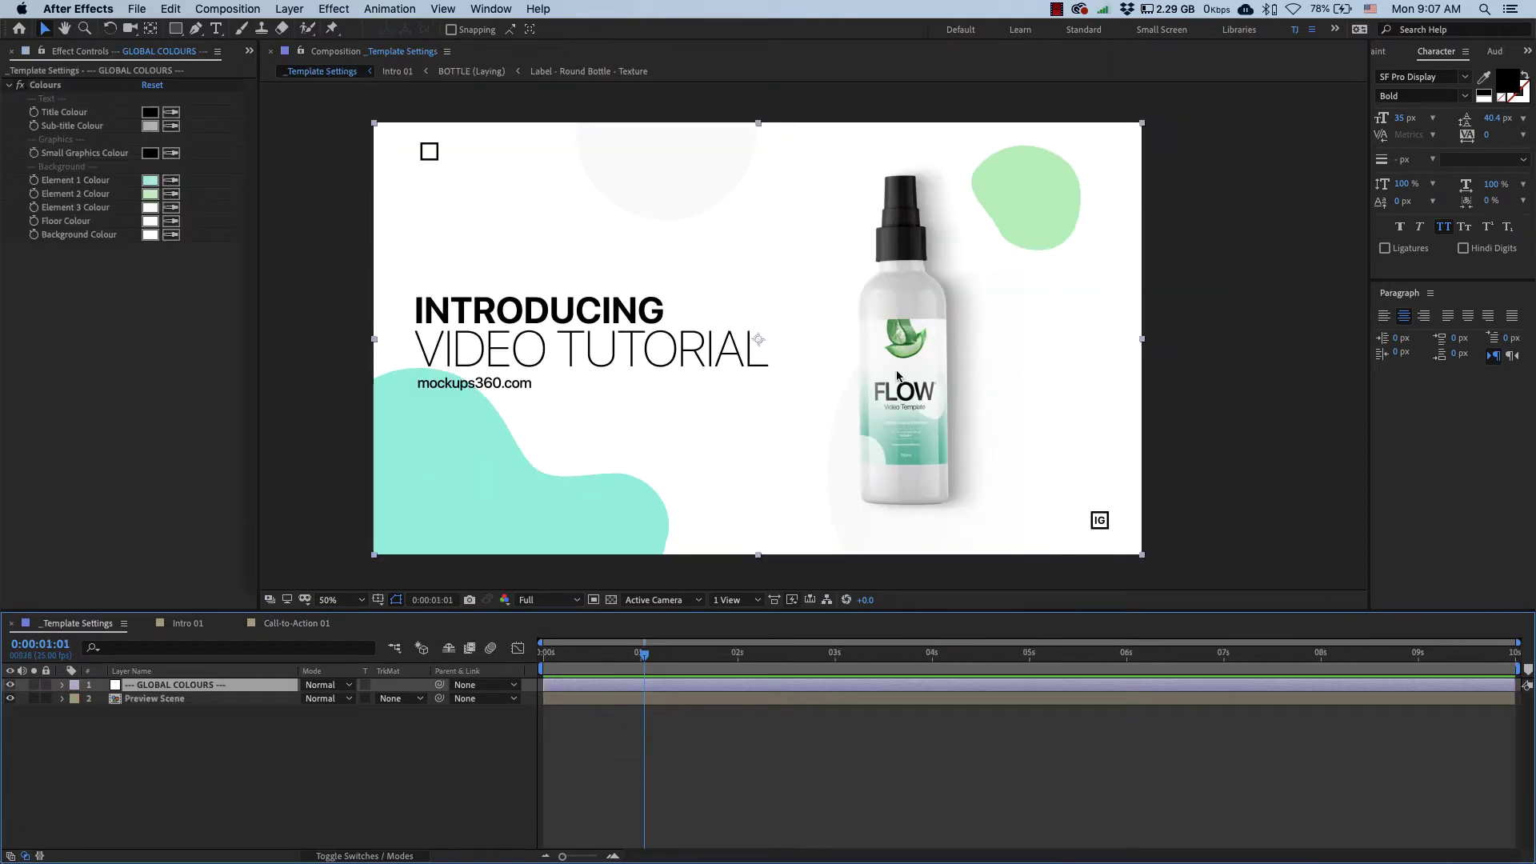
{"action": "left_click", "coordinate": [189, 623]}
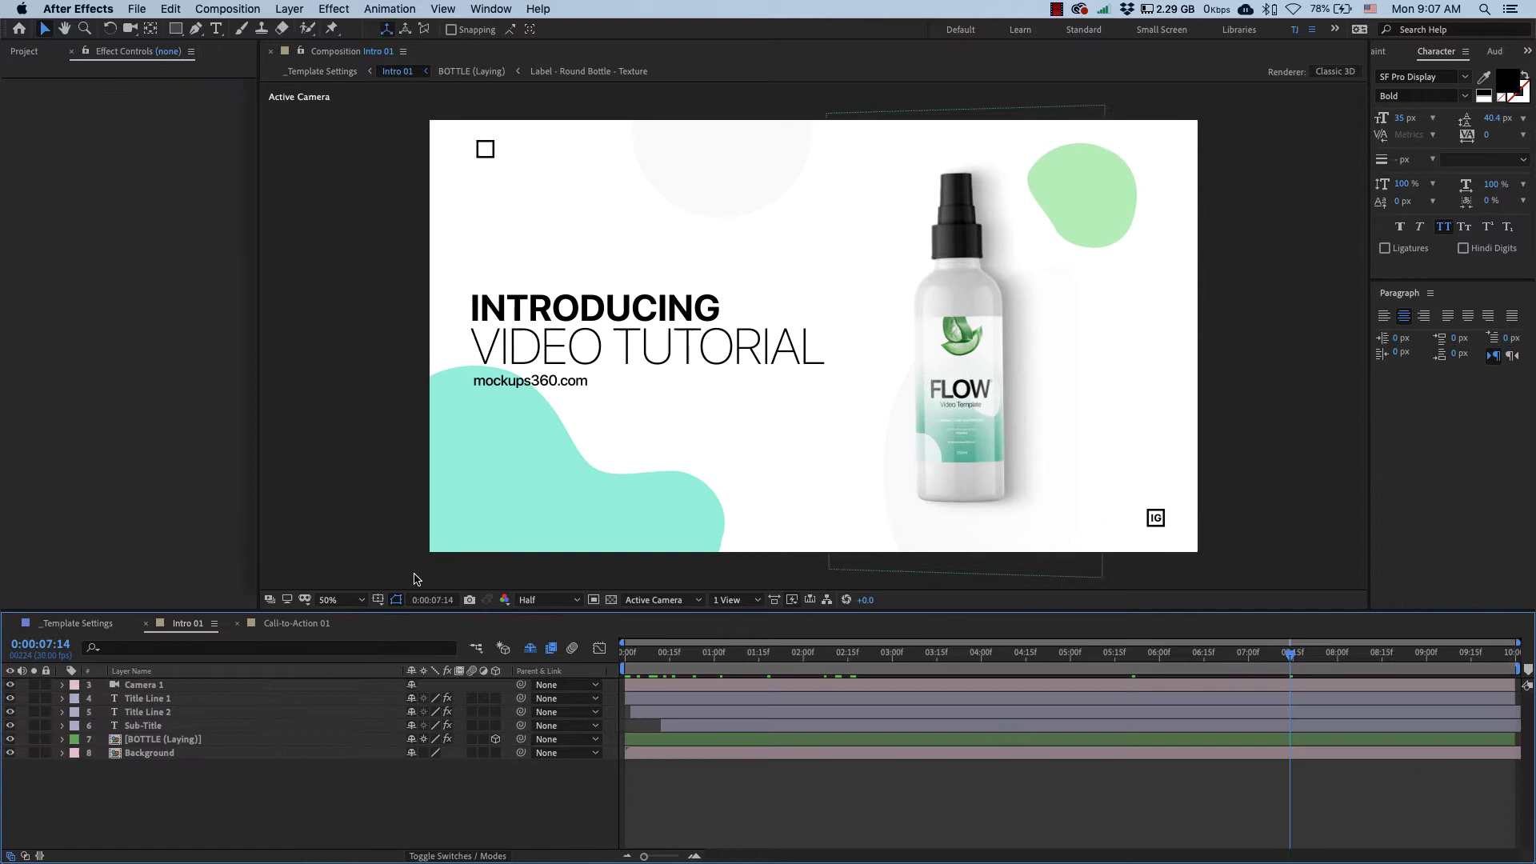
Step: Add Hue/Saturation to the FLOW bottle and scrub Master Hue to about 103° for a purple label
{"action": "left_click", "coordinate": [968, 376]}
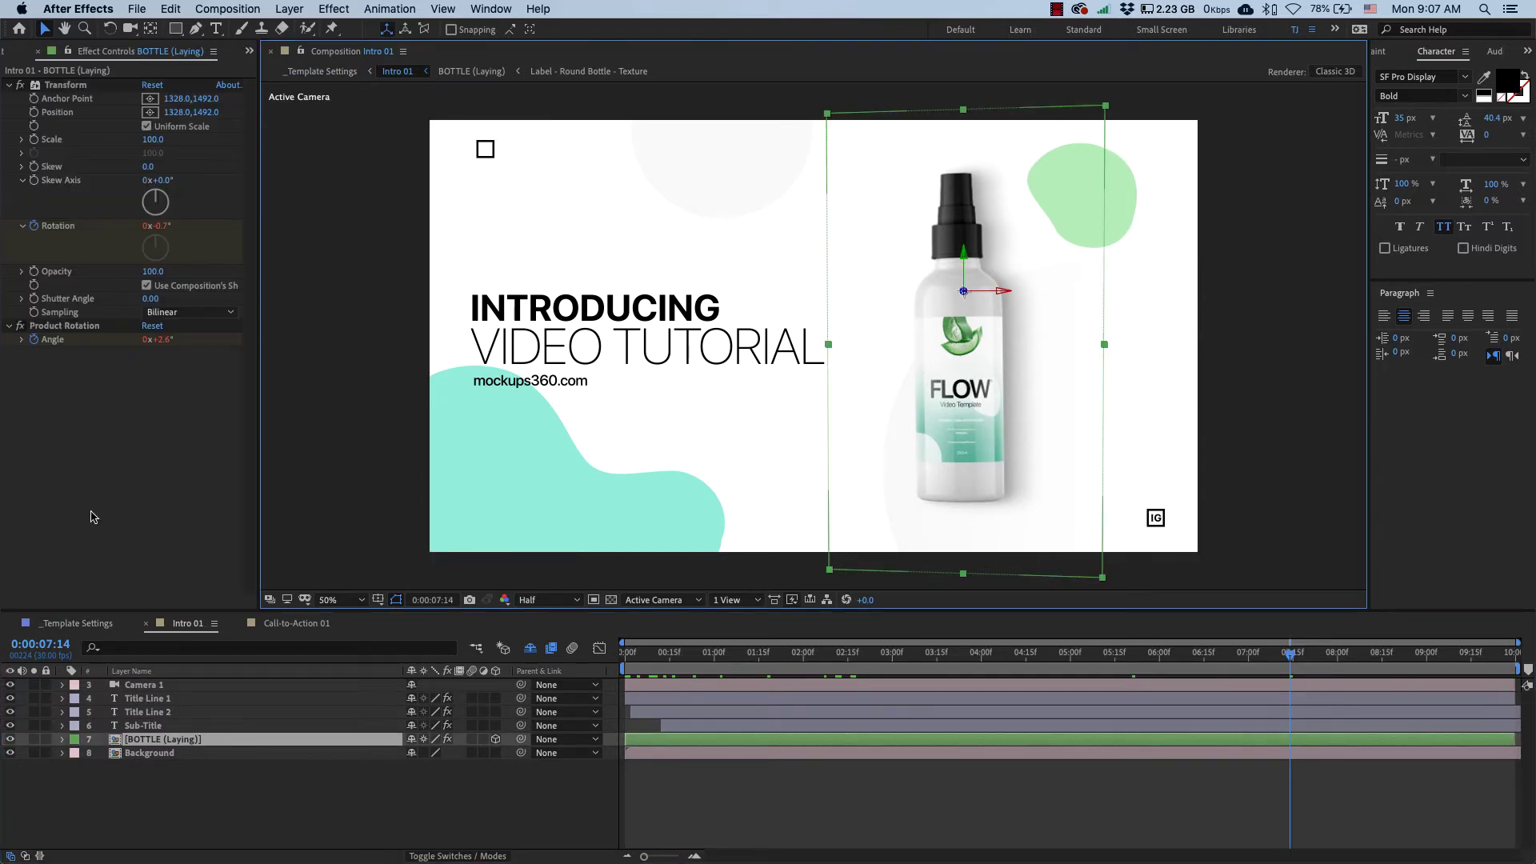
{"action": "right_click", "coordinate": [102, 425]}
{"action": "mouse_move", "coordinate": [164, 483]}
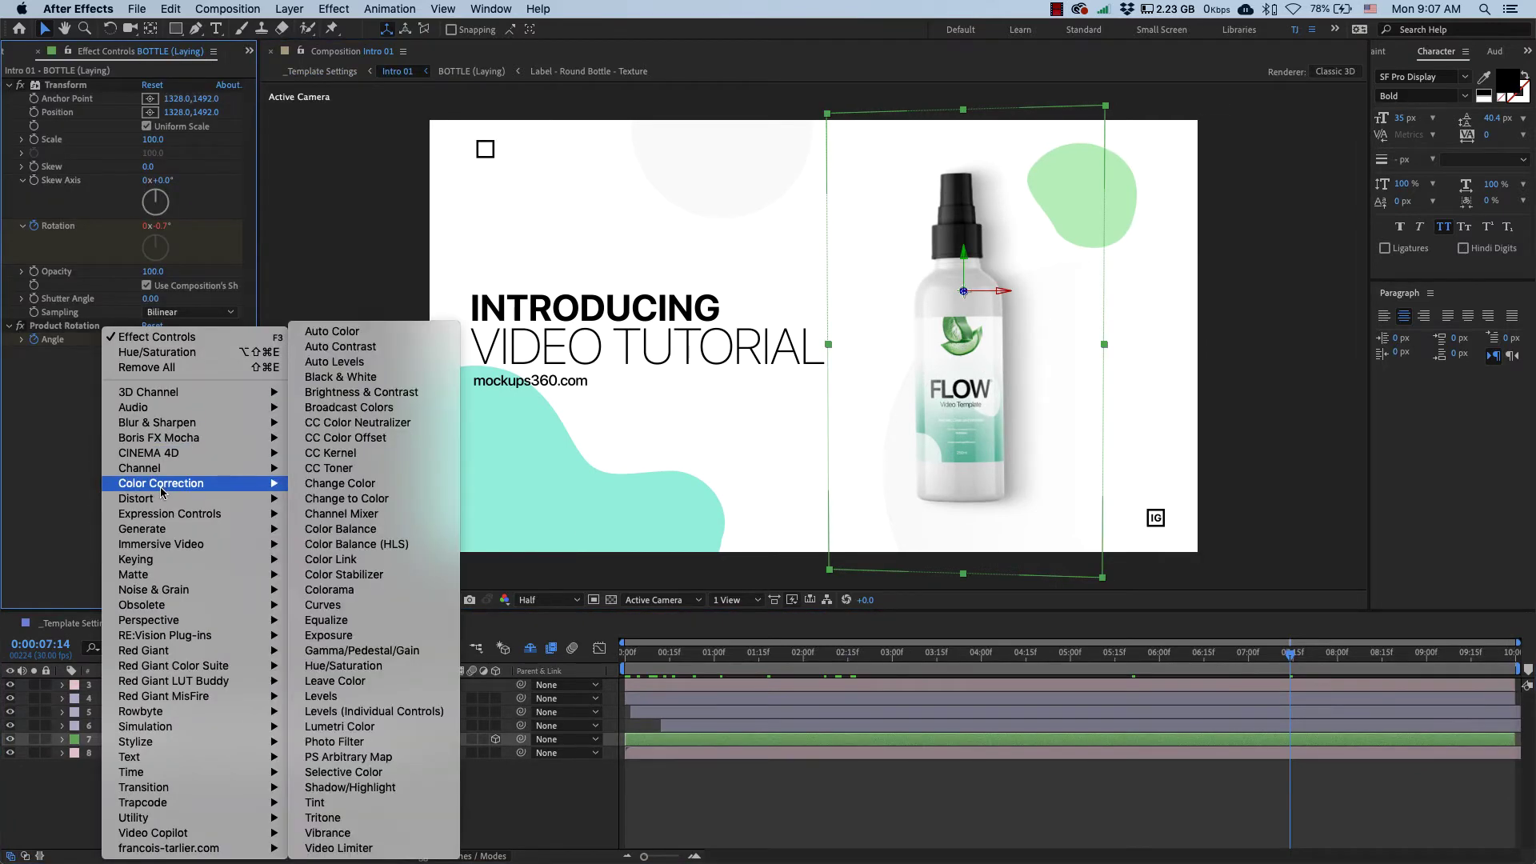
{"action": "left_click", "coordinate": [343, 666]}
{"action": "left_click_drag", "start_coordinate": [160, 430], "coordinate": [258, 445]}
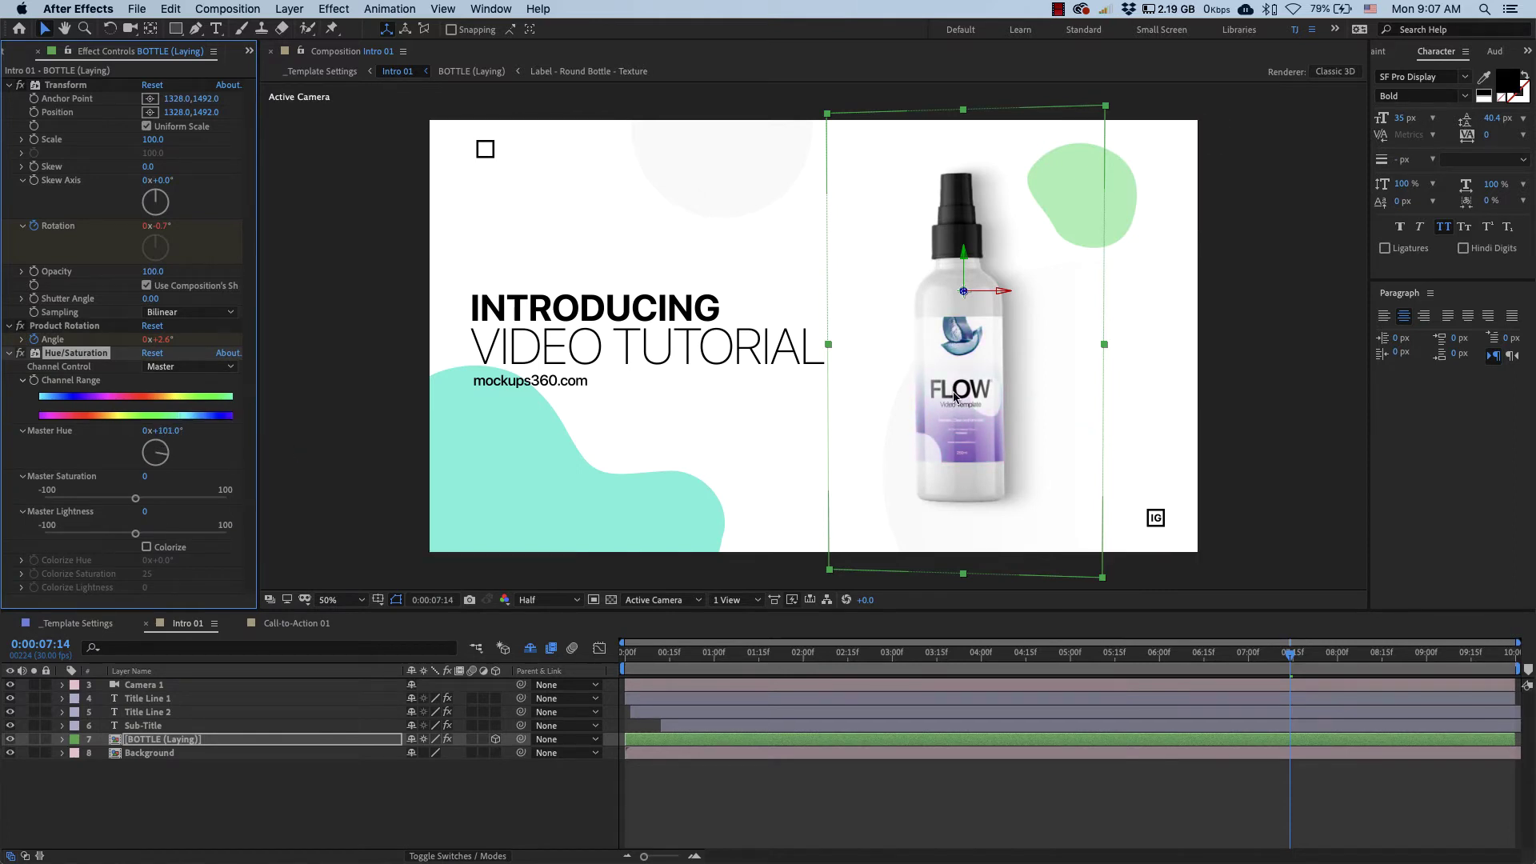
Step: In _Template Settings, set the GLOBAL COLOURS Element 1 Colour to purple D091EC
{"action": "left_click", "coordinate": [104, 624]}
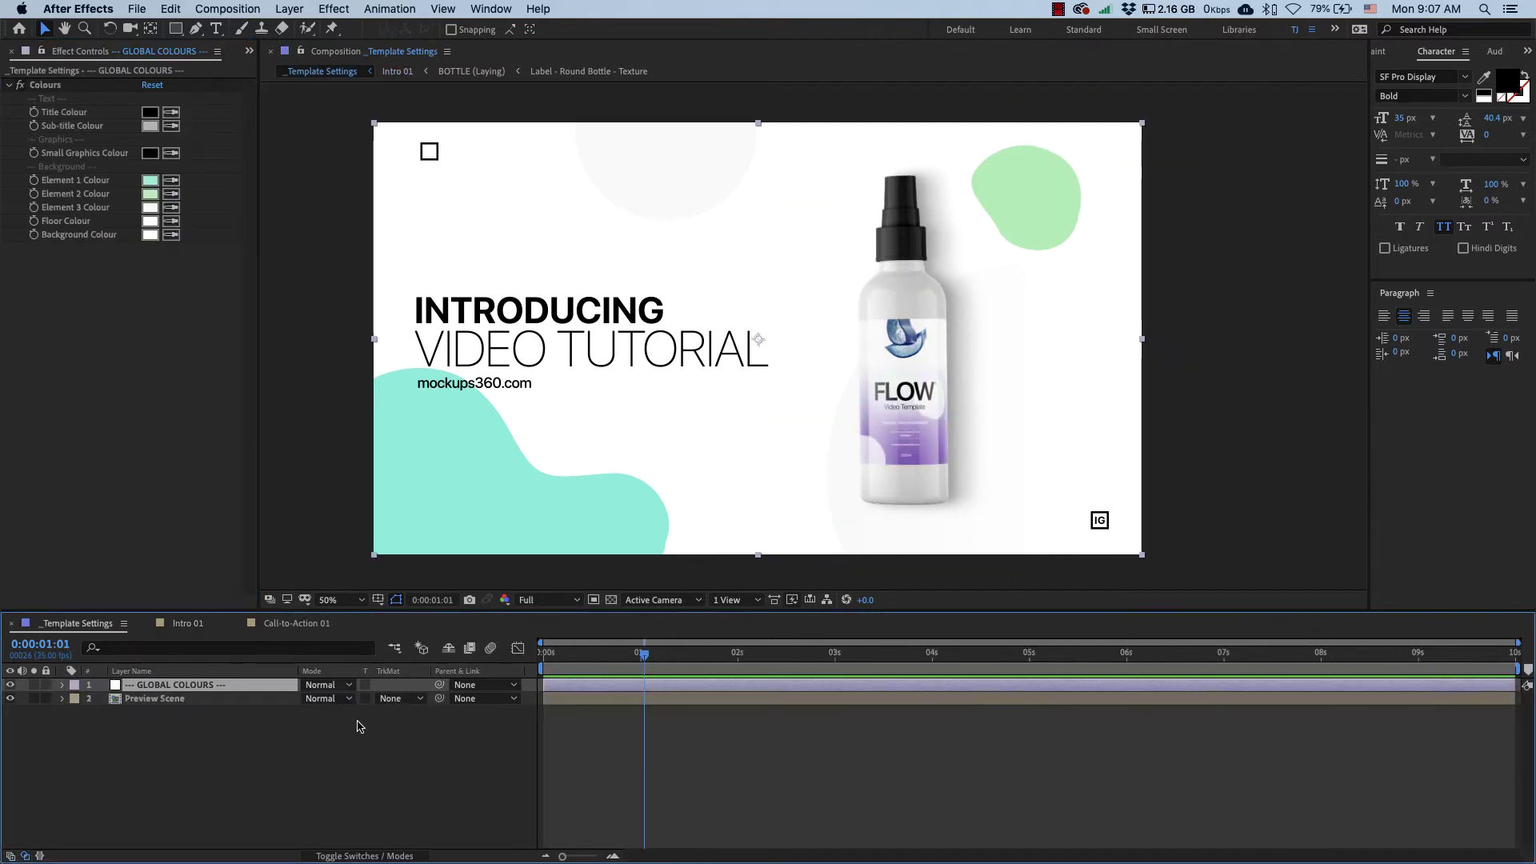
{"action": "left_click", "coordinate": [48, 85]}
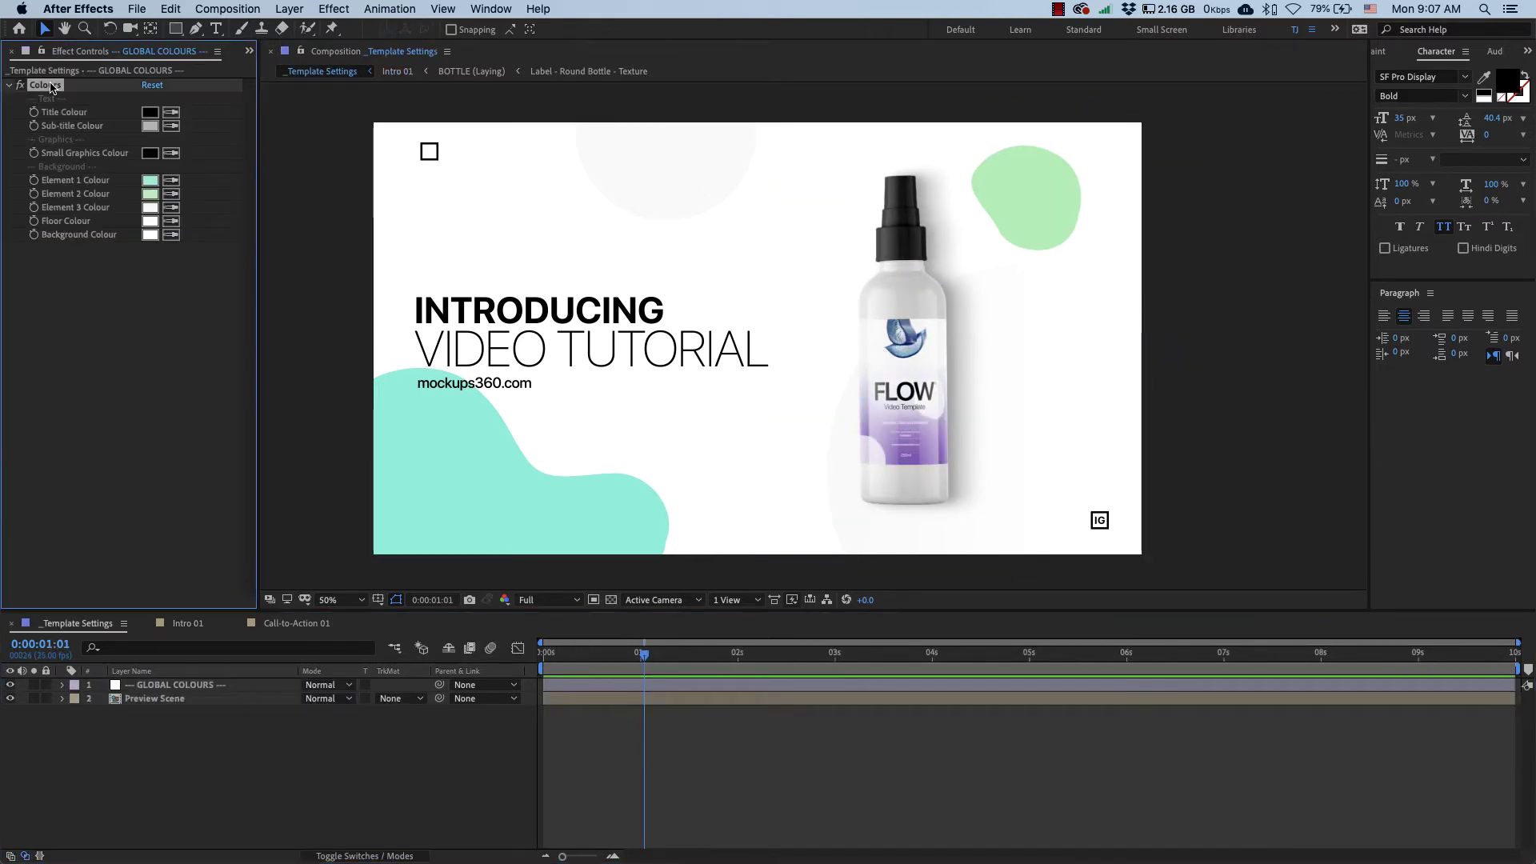
{"action": "left_click", "coordinate": [150, 180]}
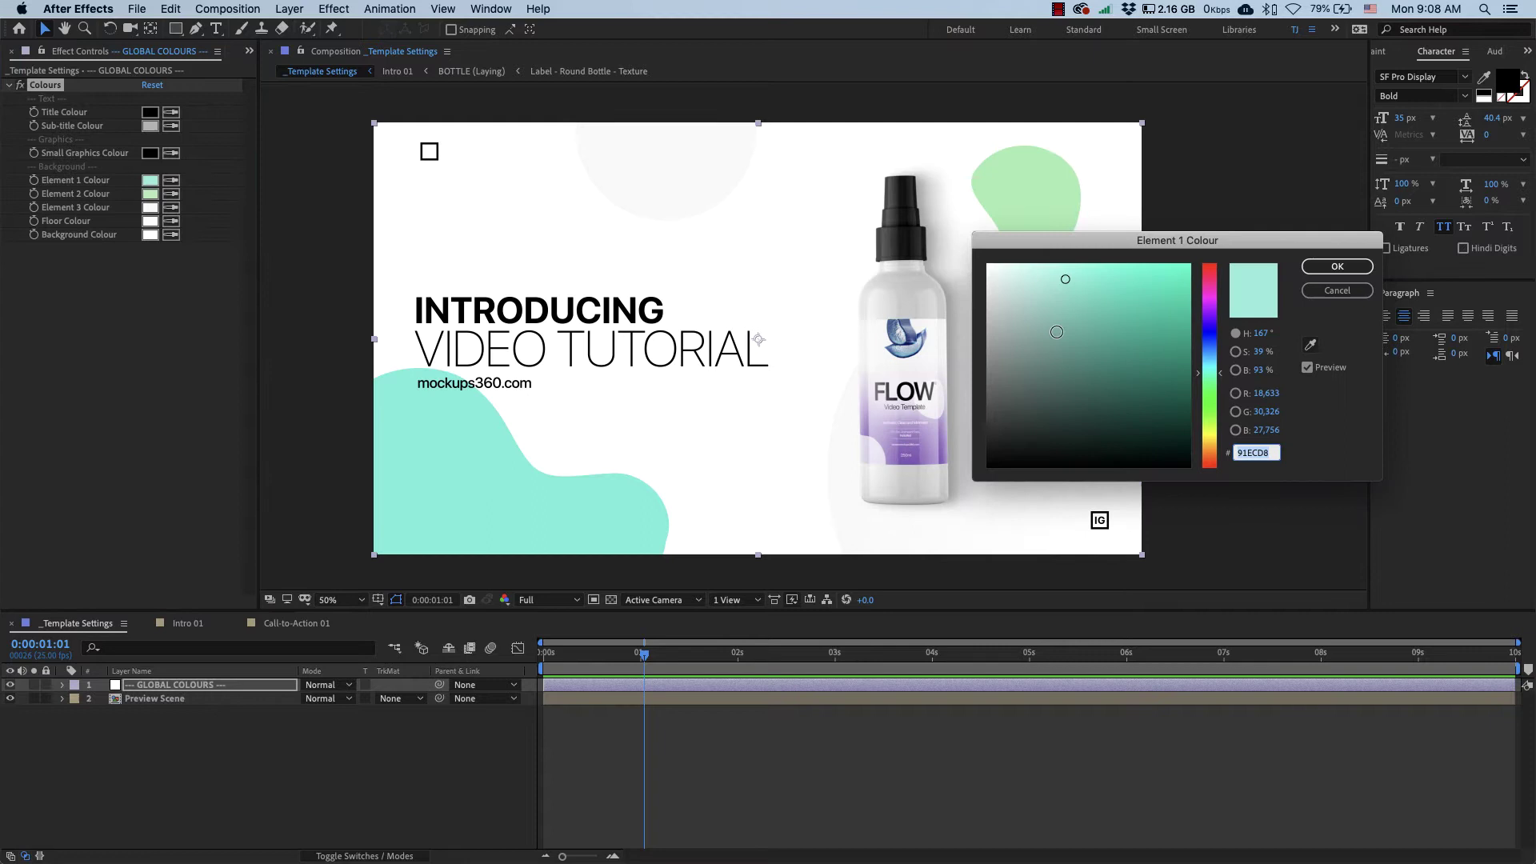
{"action": "left_click", "coordinate": [1210, 306]}
{"action": "left_click_drag", "start_coordinate": [1210, 309], "coordinate": [1210, 311]}
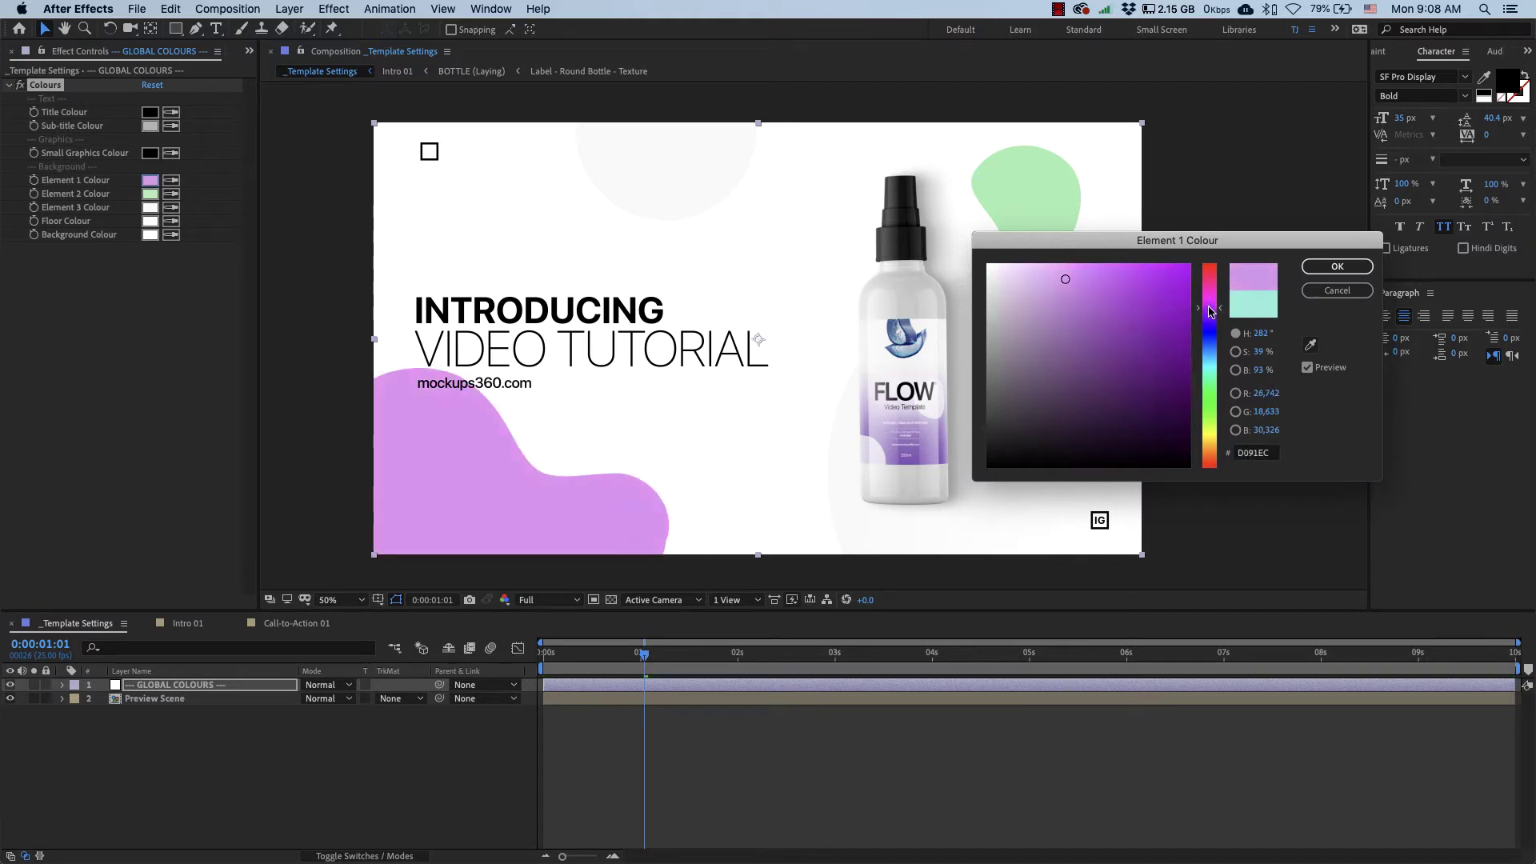
{"action": "left_click", "coordinate": [1354, 265]}
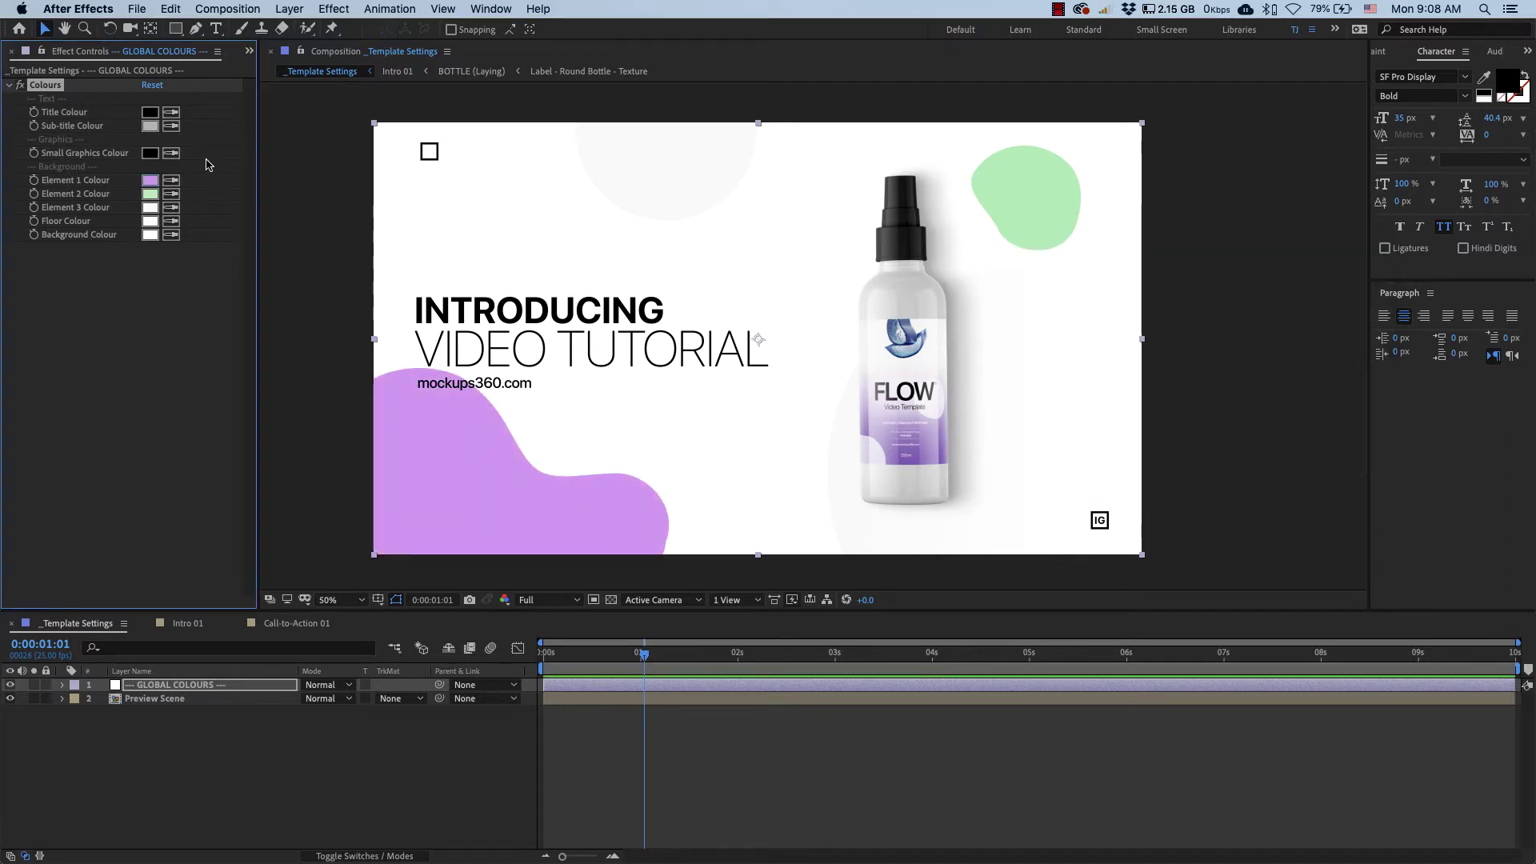
Step: Set Element 2 Colour to lavender B3BFEB and preview the frames around one second
{"action": "left_click", "coordinate": [149, 194]}
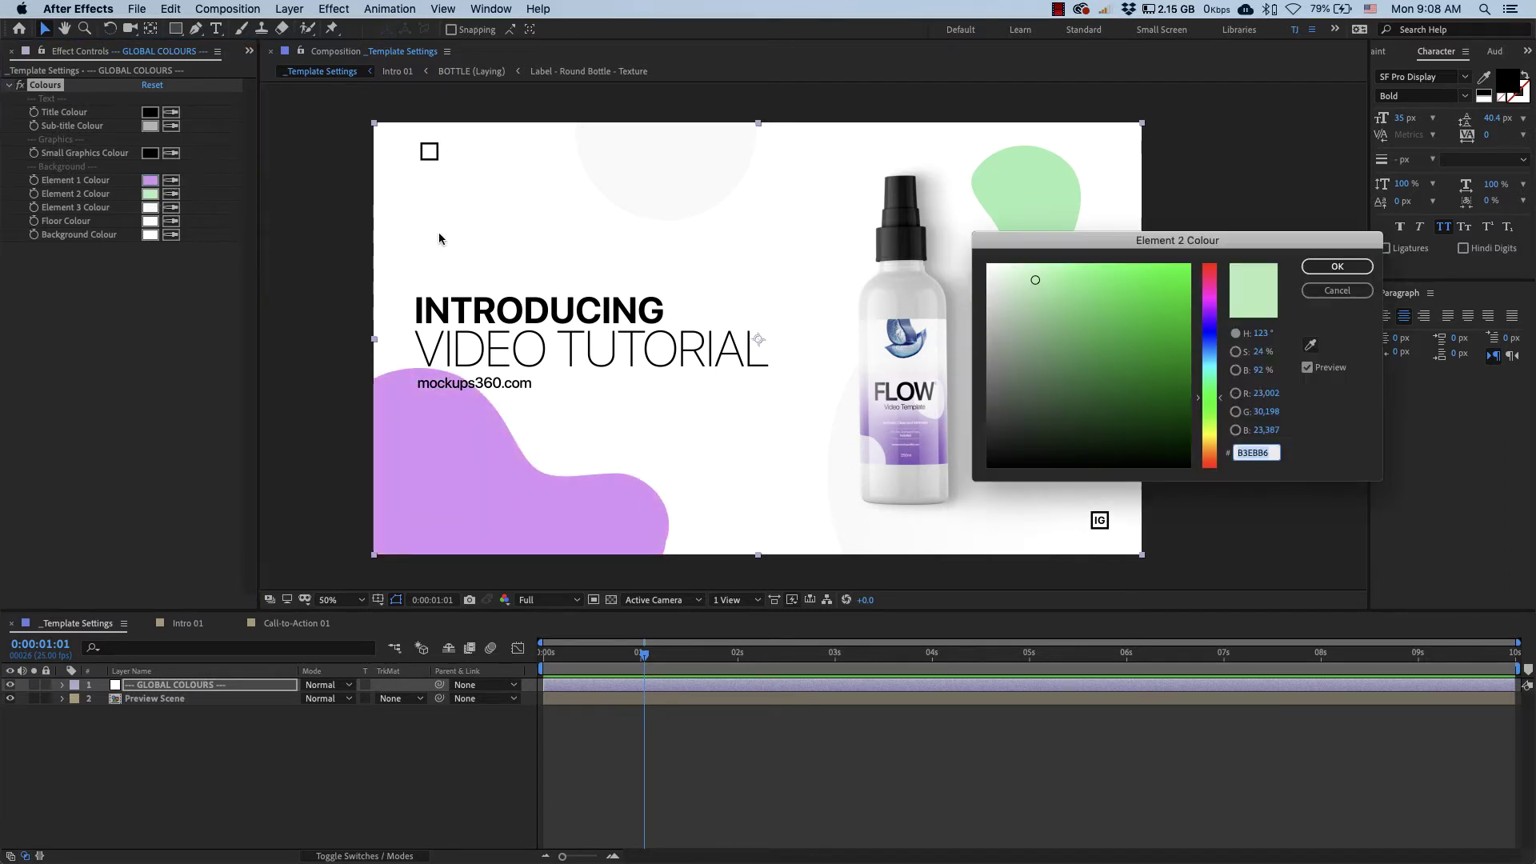
{"action": "left_click", "coordinate": [1216, 346]}
{"action": "left_click_drag", "start_coordinate": [1215, 347], "coordinate": [1215, 343]}
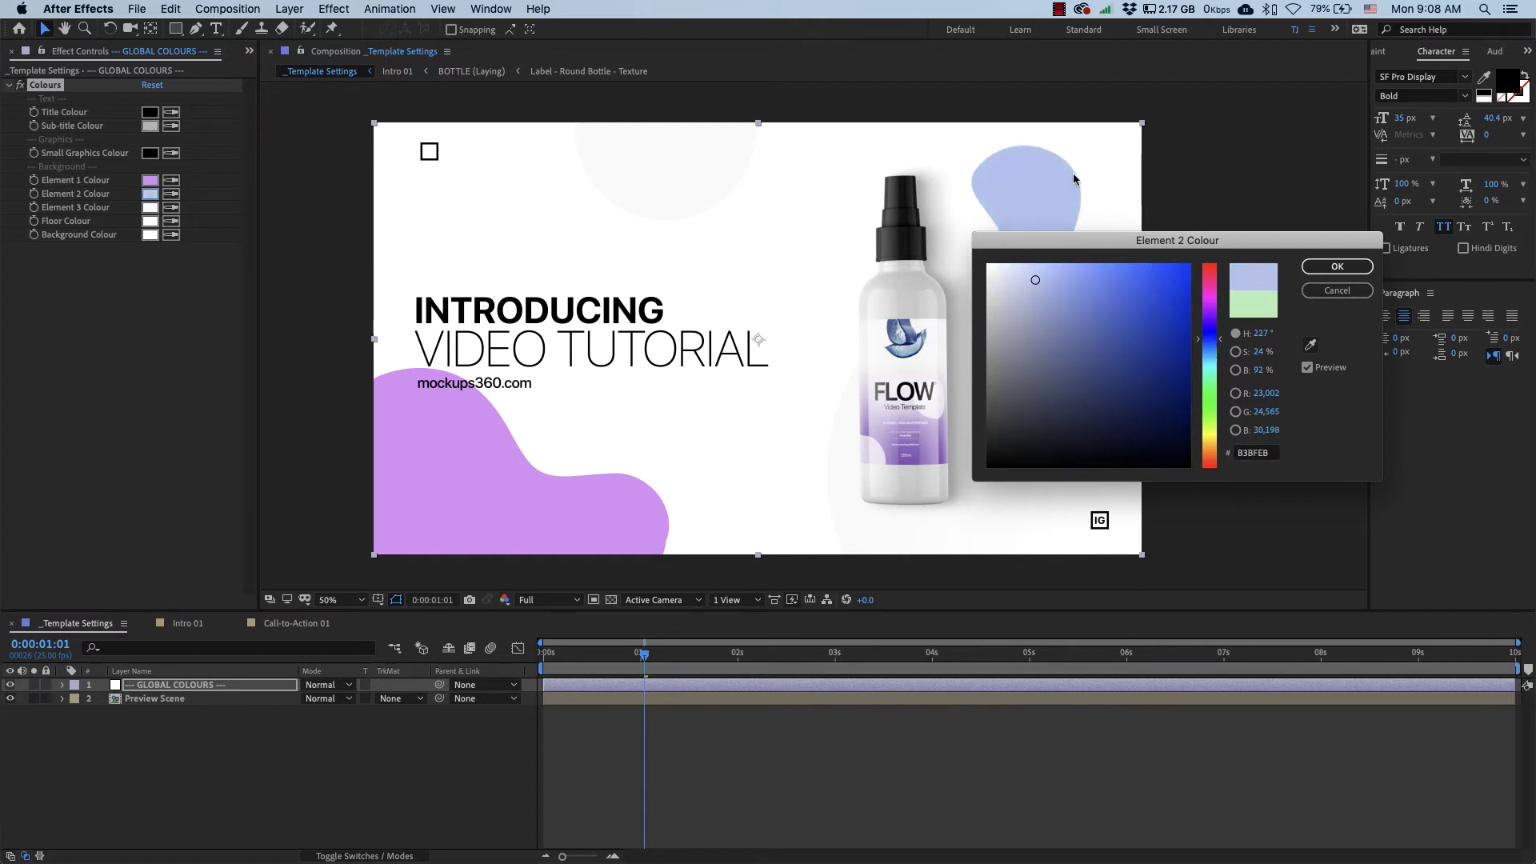
{"action": "left_click", "coordinate": [1336, 267]}
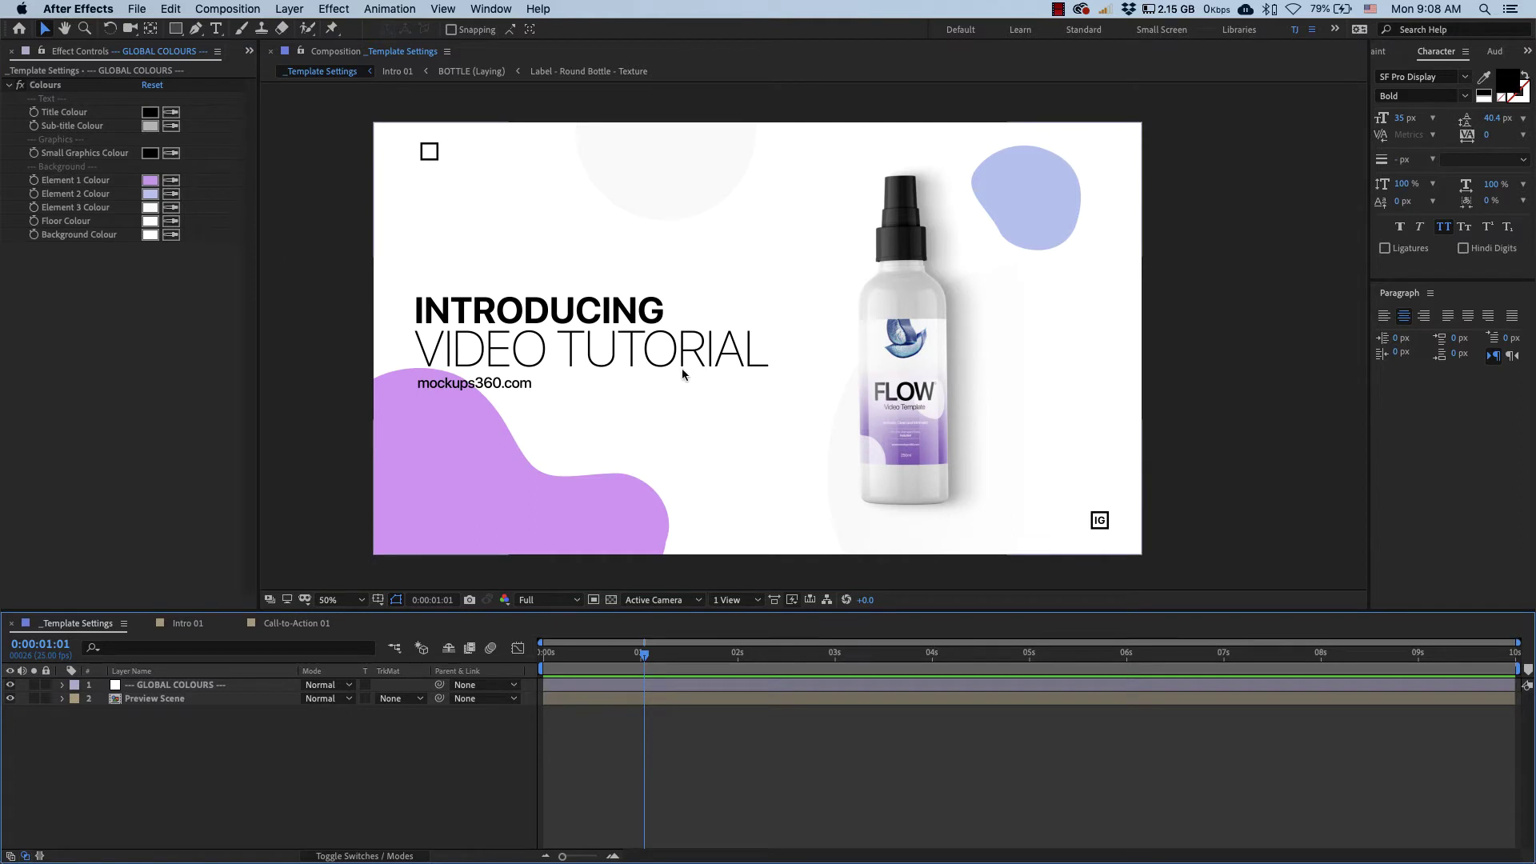
{"action": "mouse_move", "coordinate": [644, 654]}
{"action": "left_mouse_down"}
{"action": "mouse_move", "coordinate": [588, 663]}
{"action": "mouse_move", "coordinate": [652, 666]}
{"action": "left_mouse_up"}
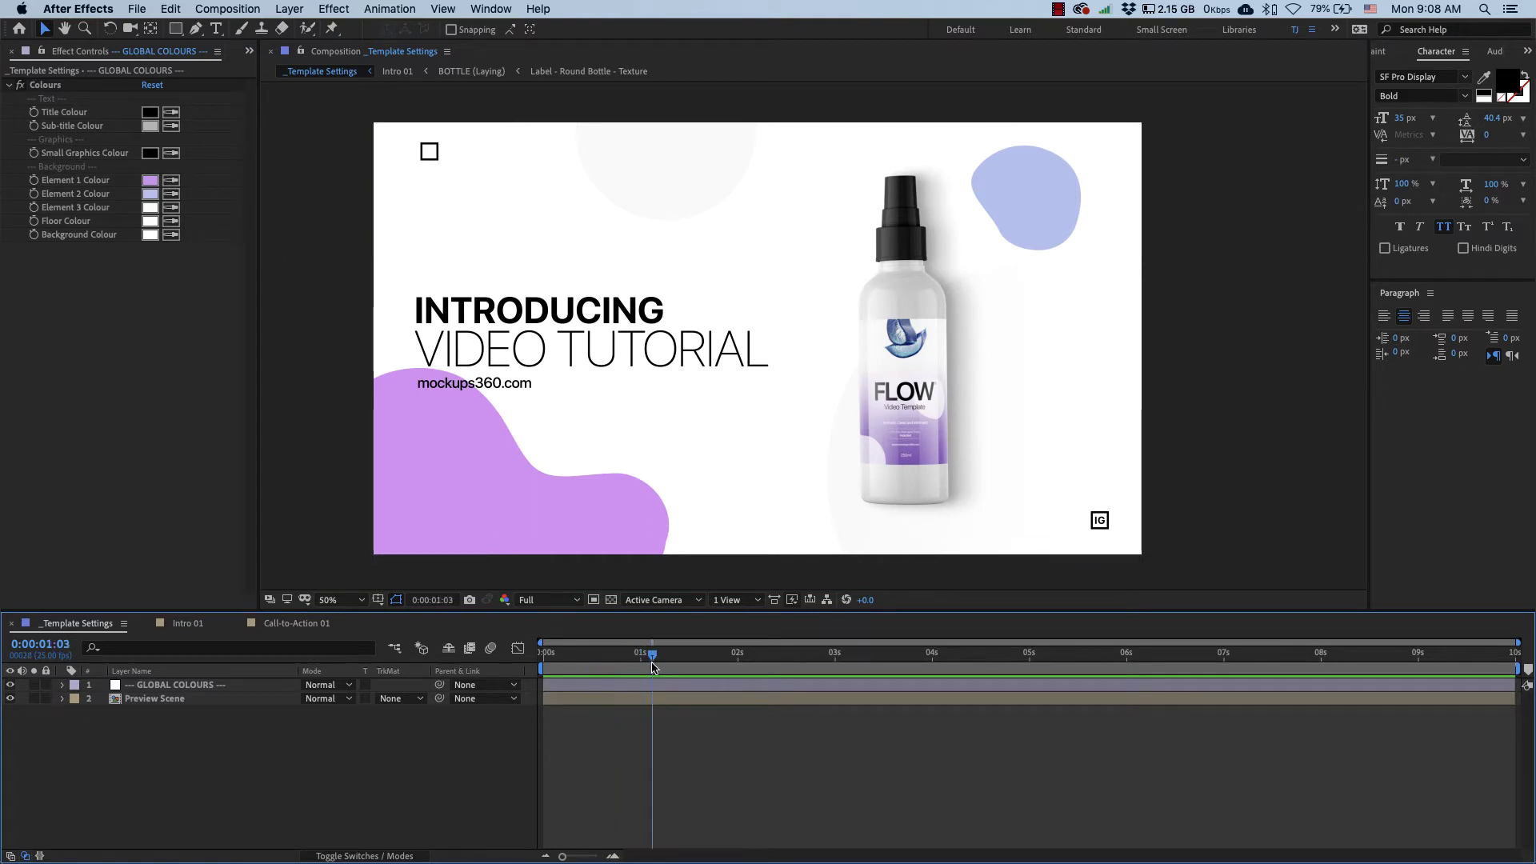
Step: Review Call-to-Action 01 from about five to nine seconds, stepping back one frame along the way
{"action": "left_click", "coordinate": [298, 624]}
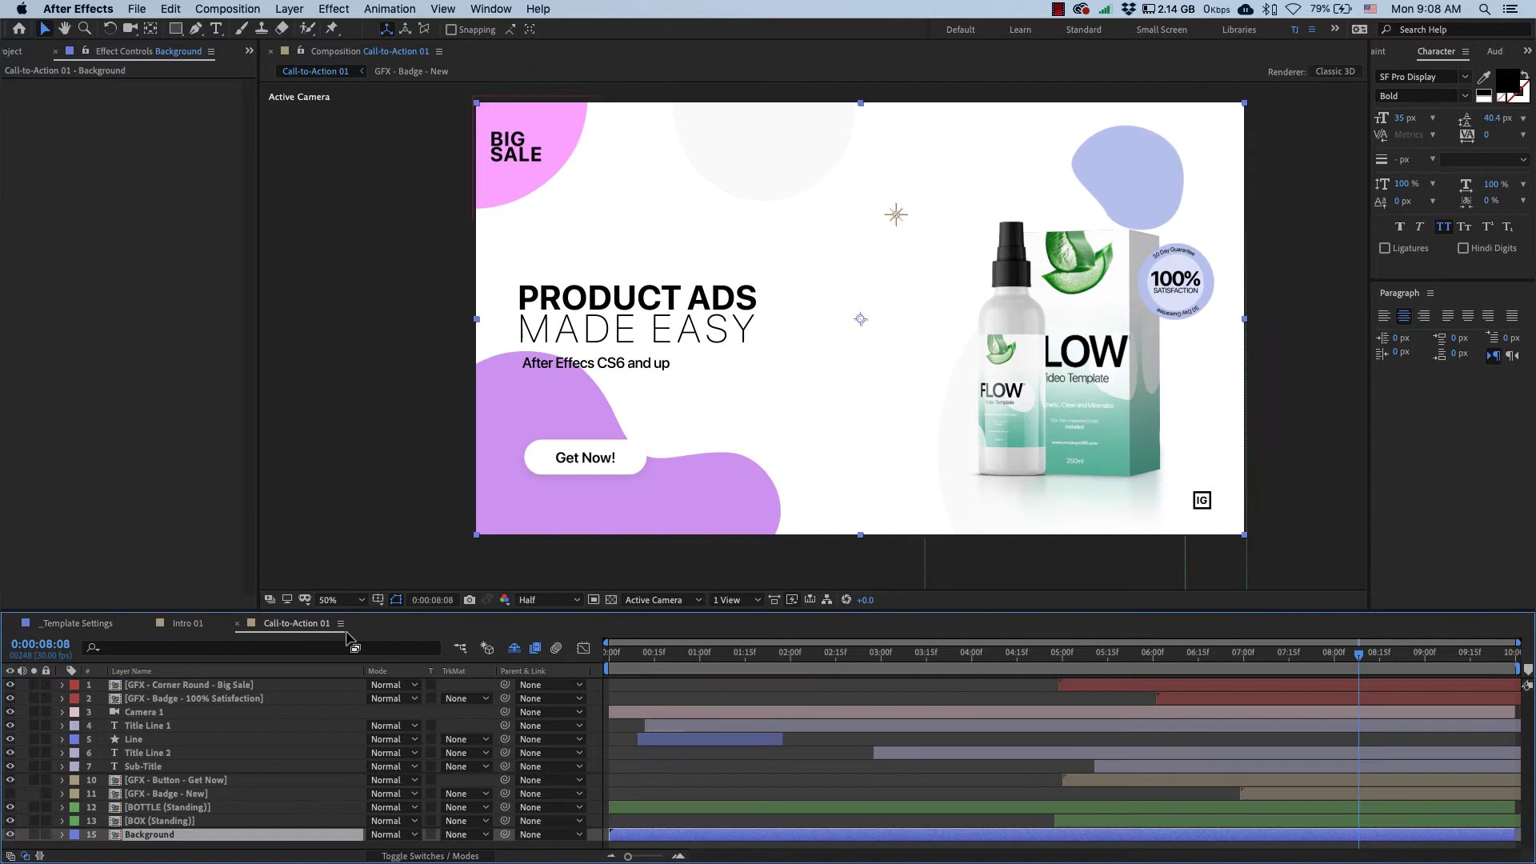
{"action": "left_click_drag", "start_coordinate": [927, 655], "coordinate": [1386, 652]}
{"action": "key", "text": "Page_Up"}
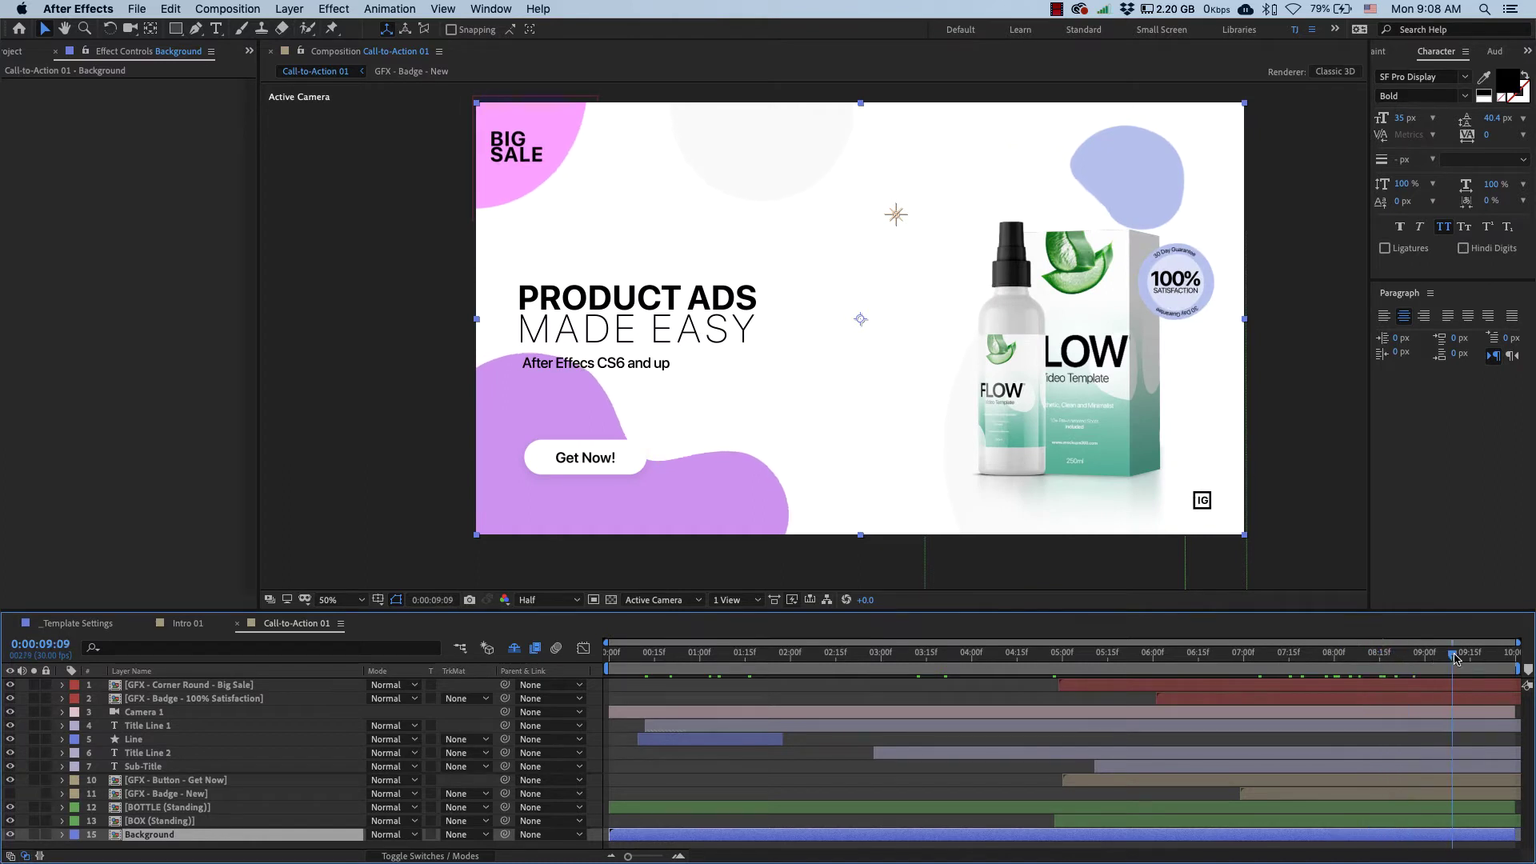
{"action": "left_click_drag", "start_coordinate": [1383, 653], "coordinate": [1429, 659]}
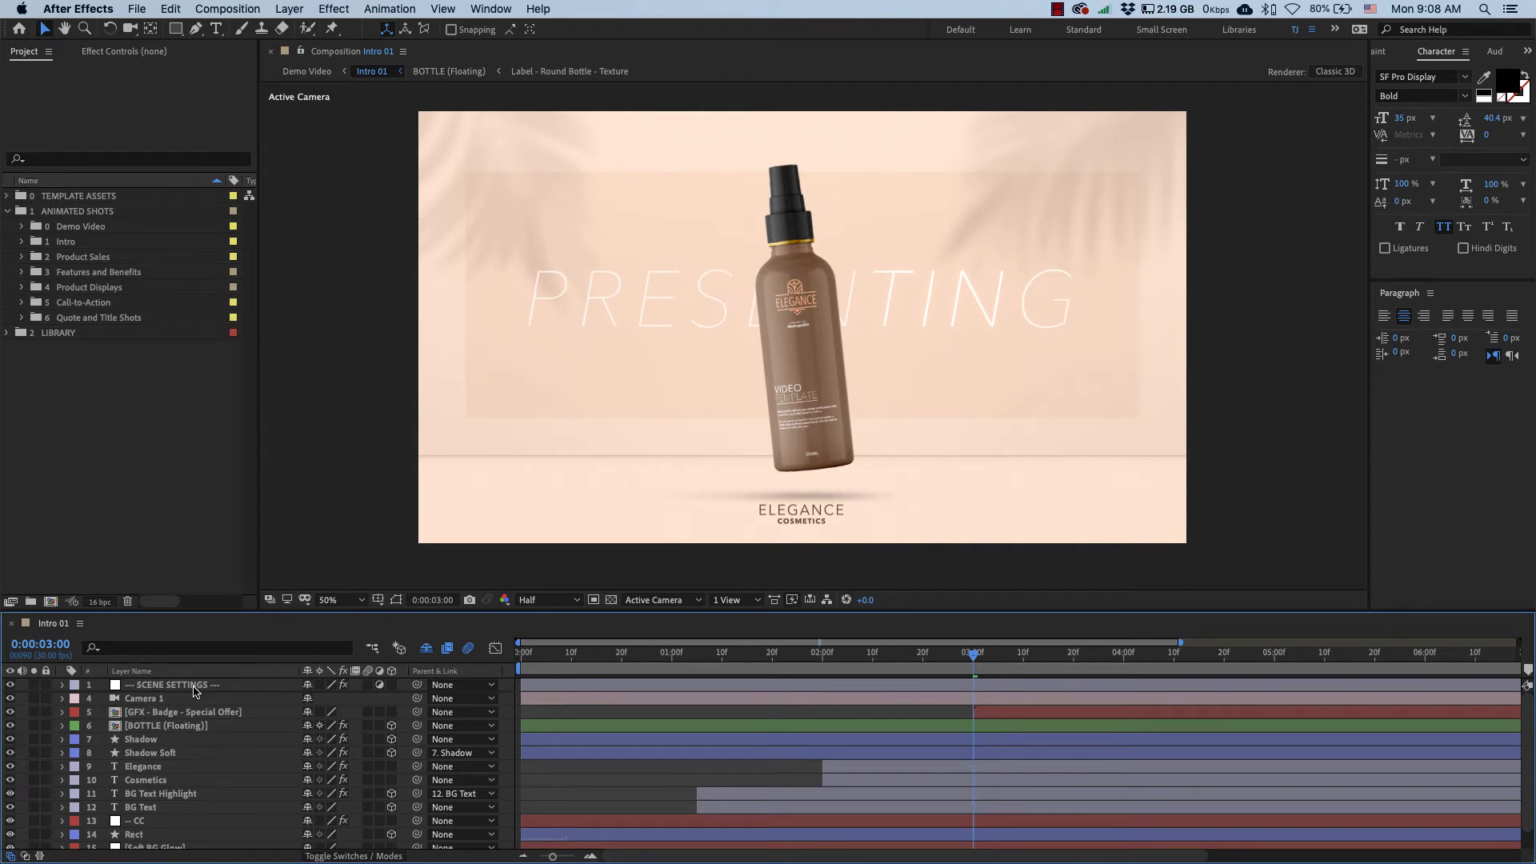
Step: Set the SCENE SETTINGS Background Colour to mint green B1E6BC and restore the Project panel
{"action": "left_click", "coordinate": [200, 687]}
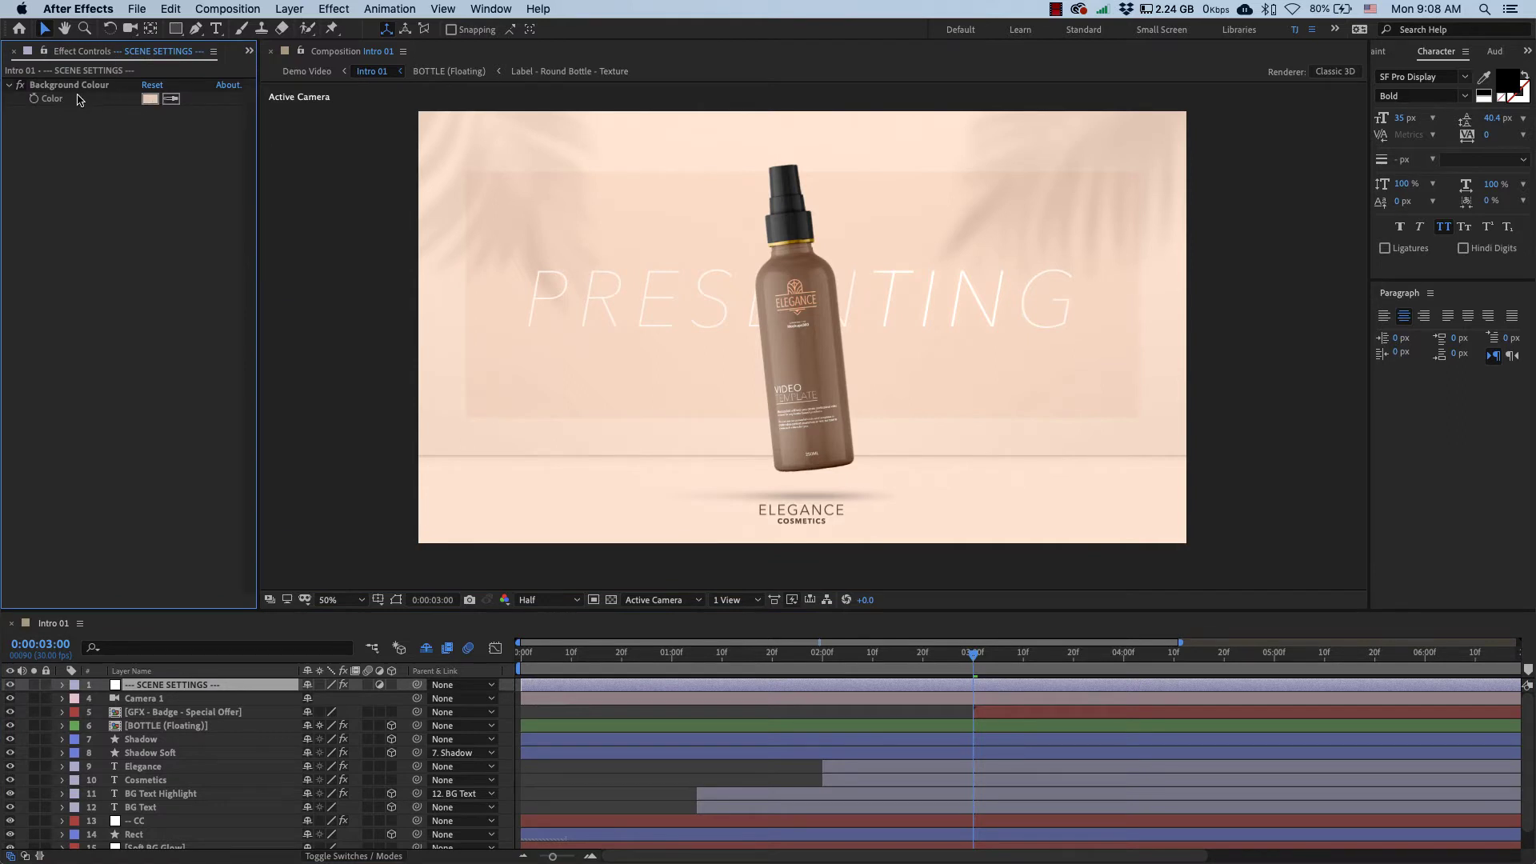
{"action": "left_click", "coordinate": [149, 98]}
{"action": "left_click_drag", "start_coordinate": [1161, 245], "coordinate": [1179, 294]}
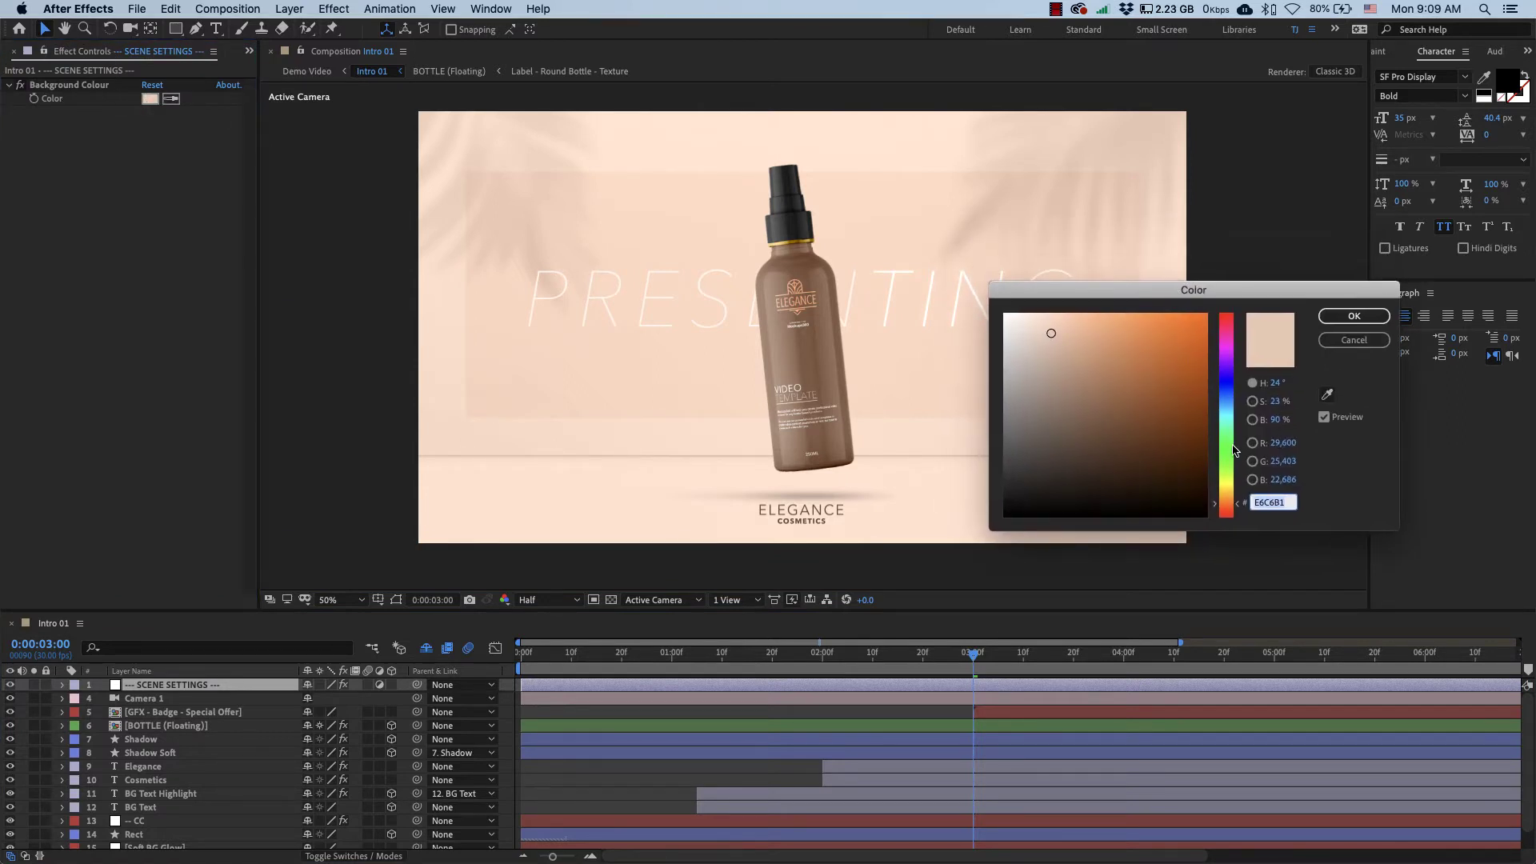
{"action": "left_click", "coordinate": [1228, 438]}
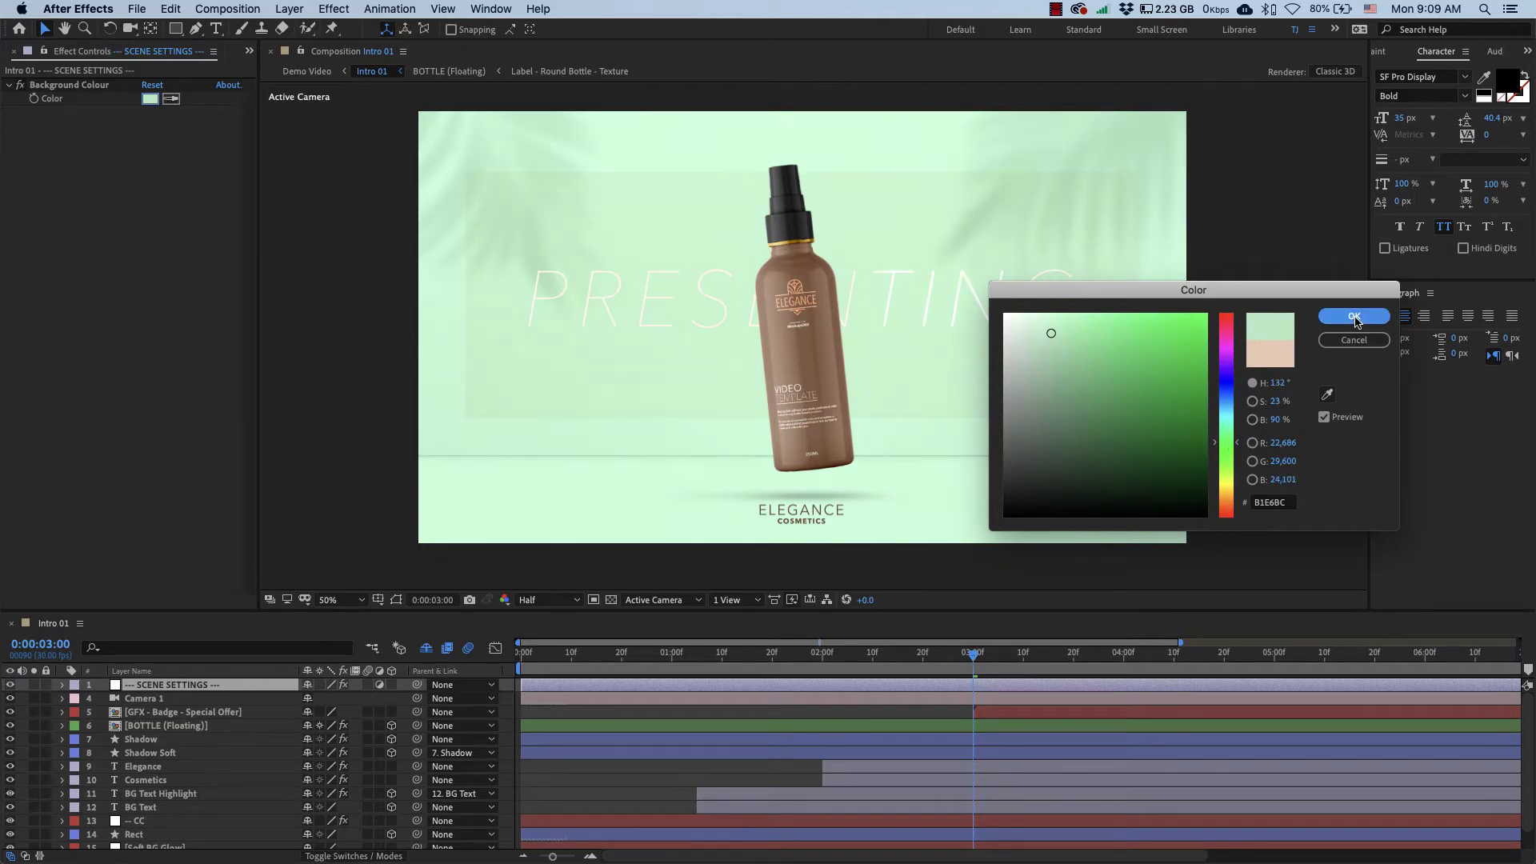
{"action": "left_click", "coordinate": [1353, 316]}
{"action": "left_click", "coordinate": [248, 50]}
{"action": "left_click", "coordinate": [267, 76]}
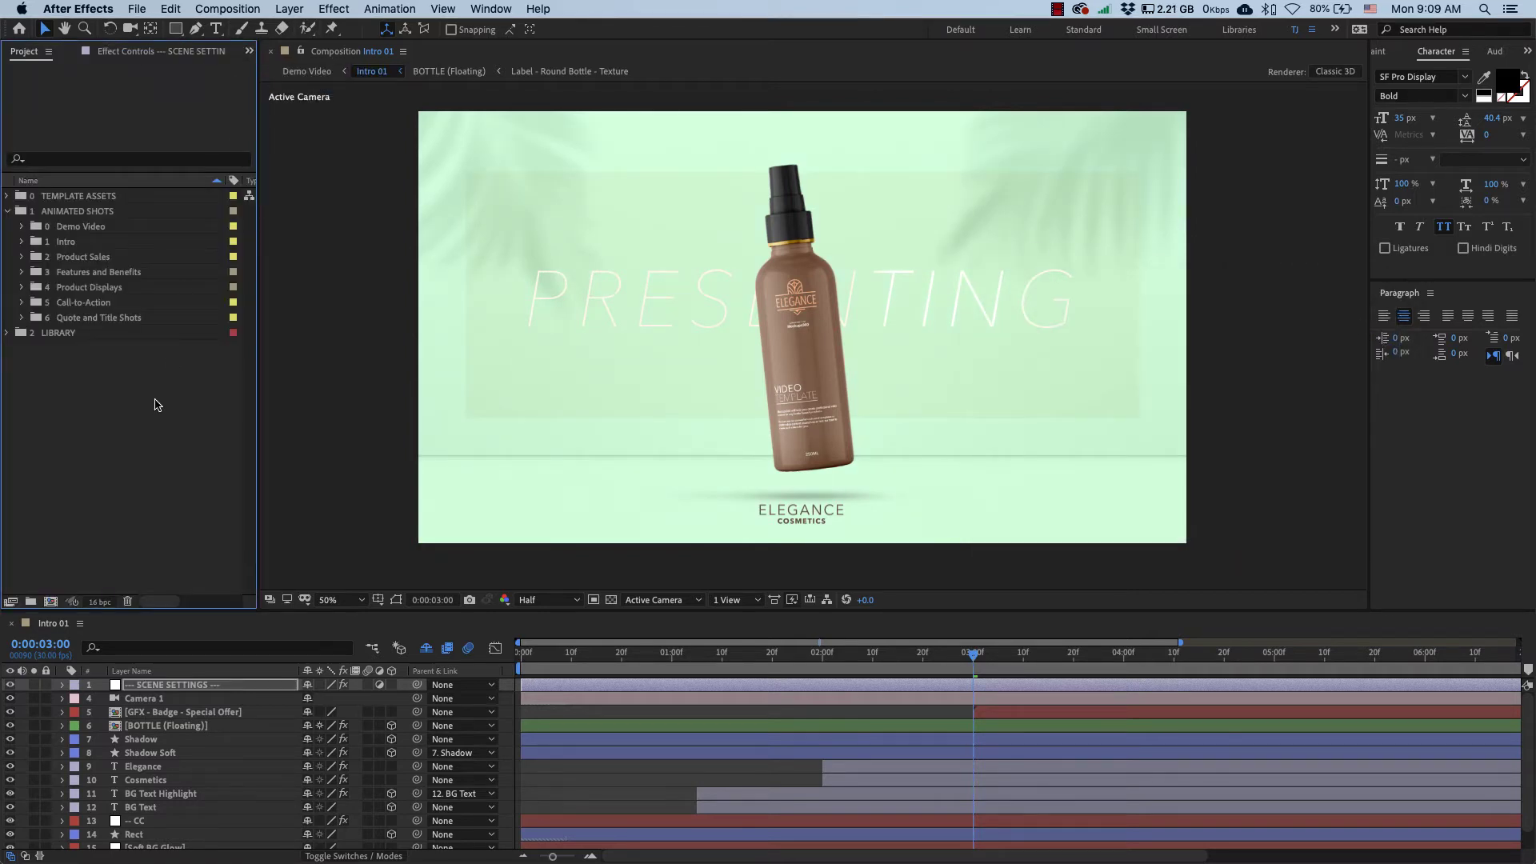
Step: Open Quote 01 and set its SCENE SETTINGS Background Colour to light blue
{"action": "left_click", "coordinate": [21, 317]}
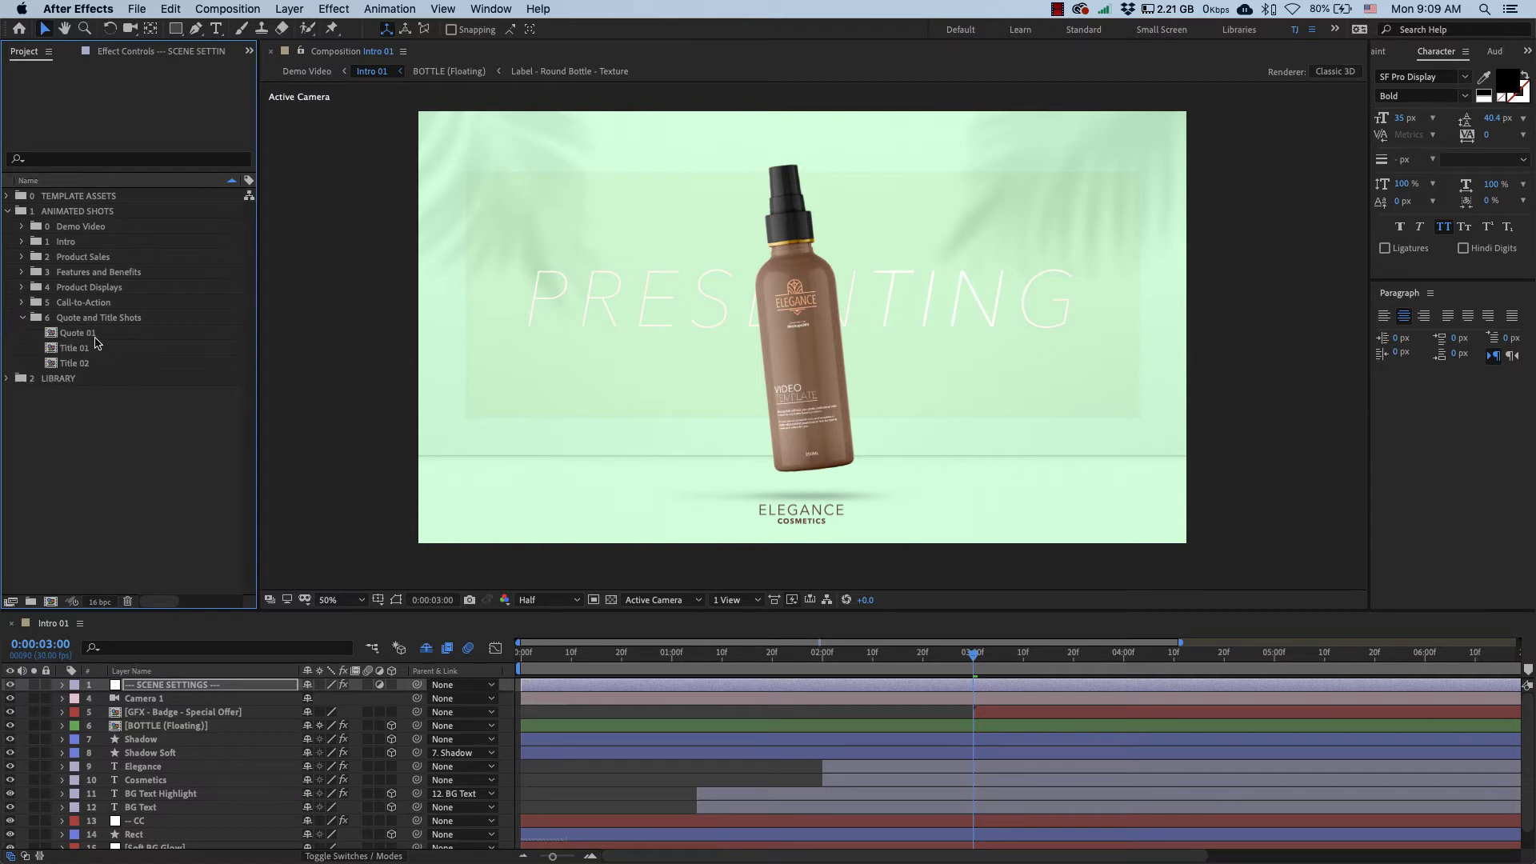
{"action": "double_click", "coordinate": [94, 335]}
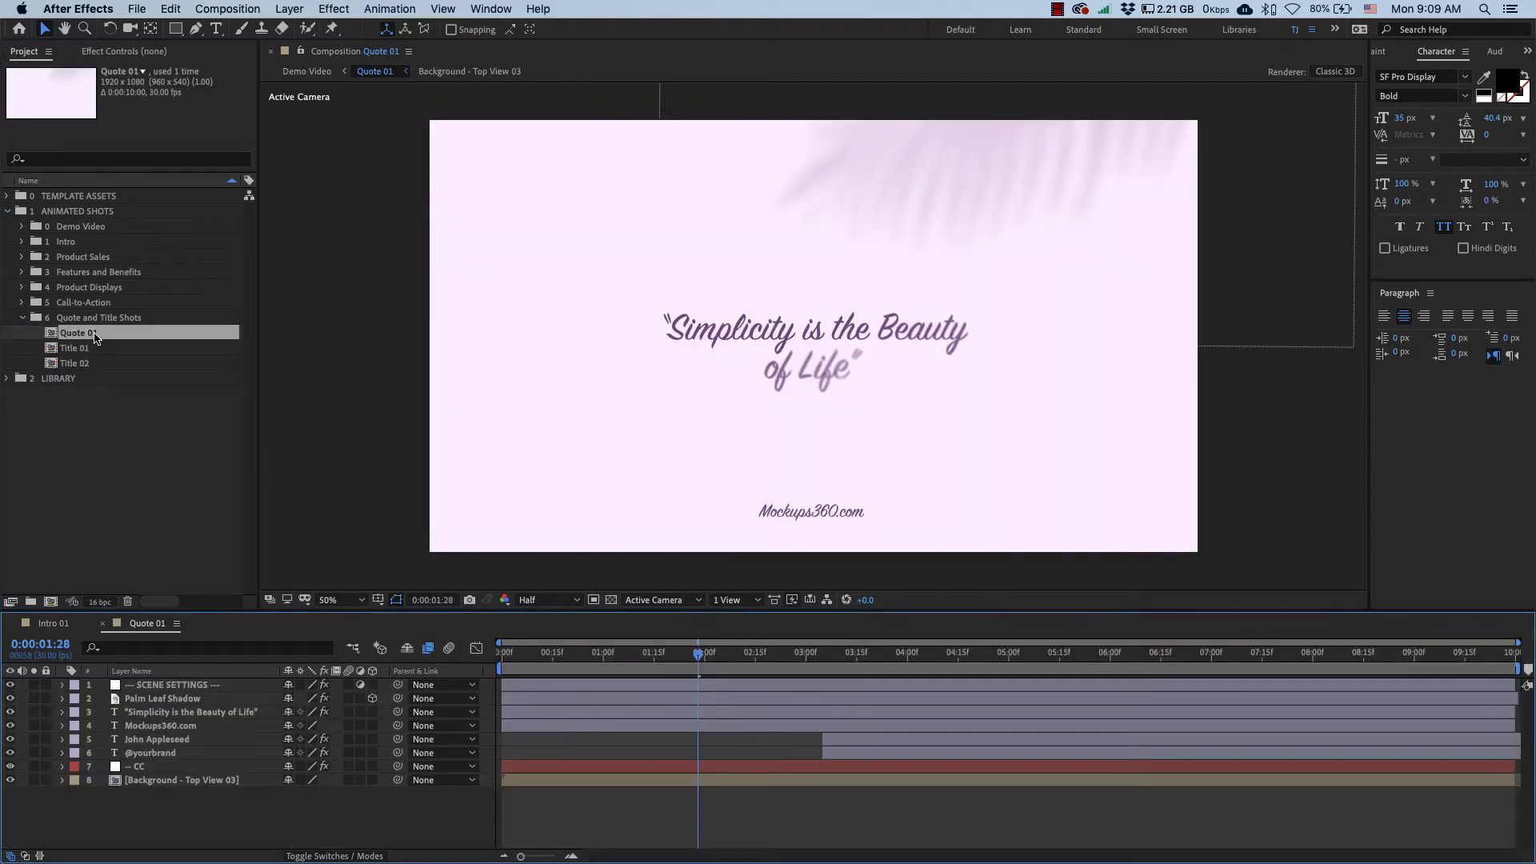
{"action": "left_click", "coordinate": [179, 686]}
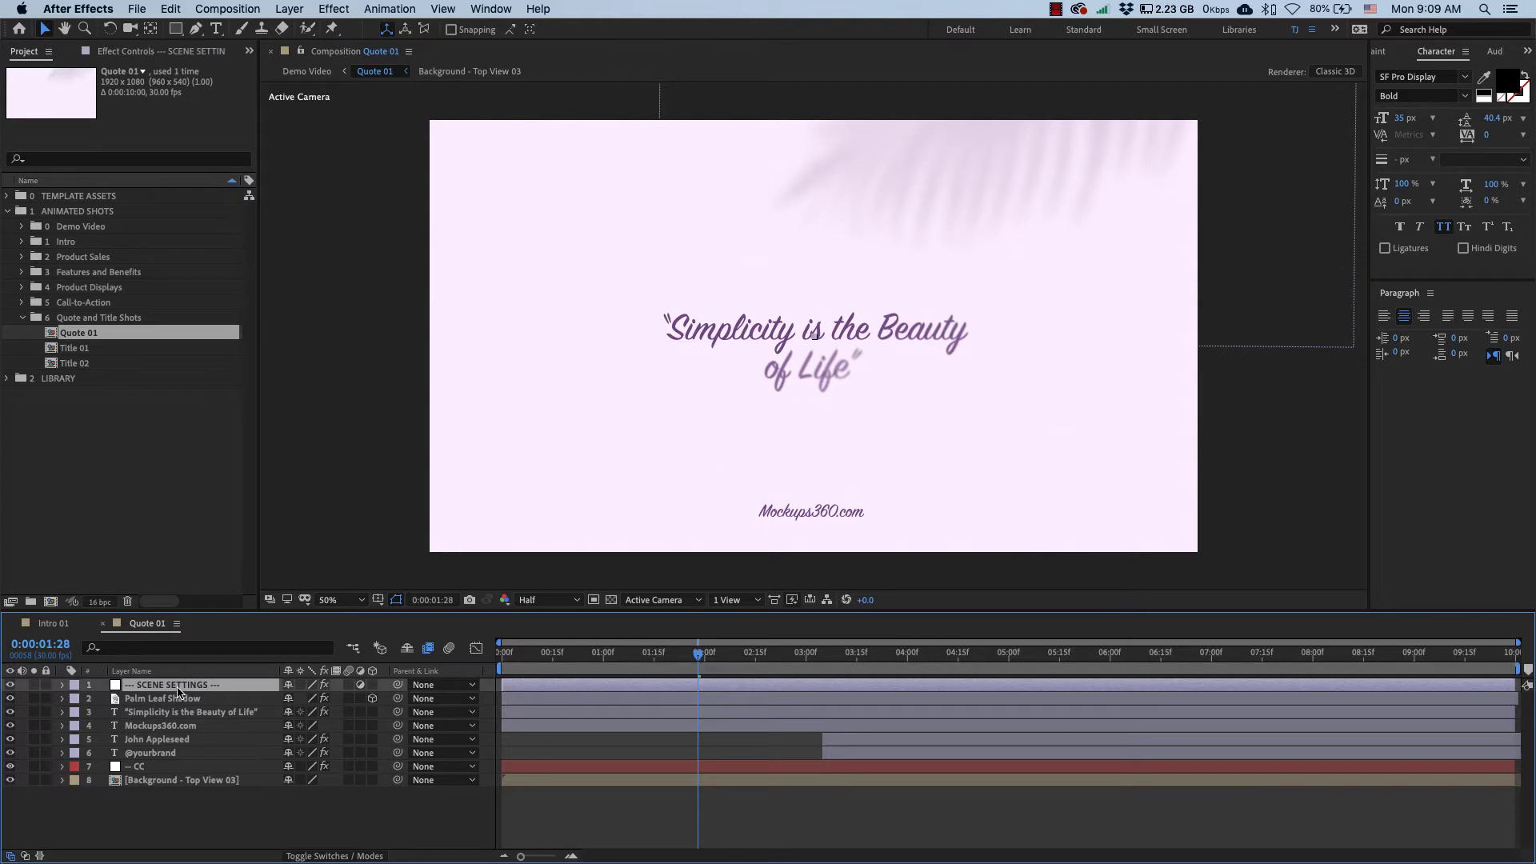
{"action": "left_click", "coordinate": [153, 51]}
{"action": "left_click", "coordinate": [150, 98]}
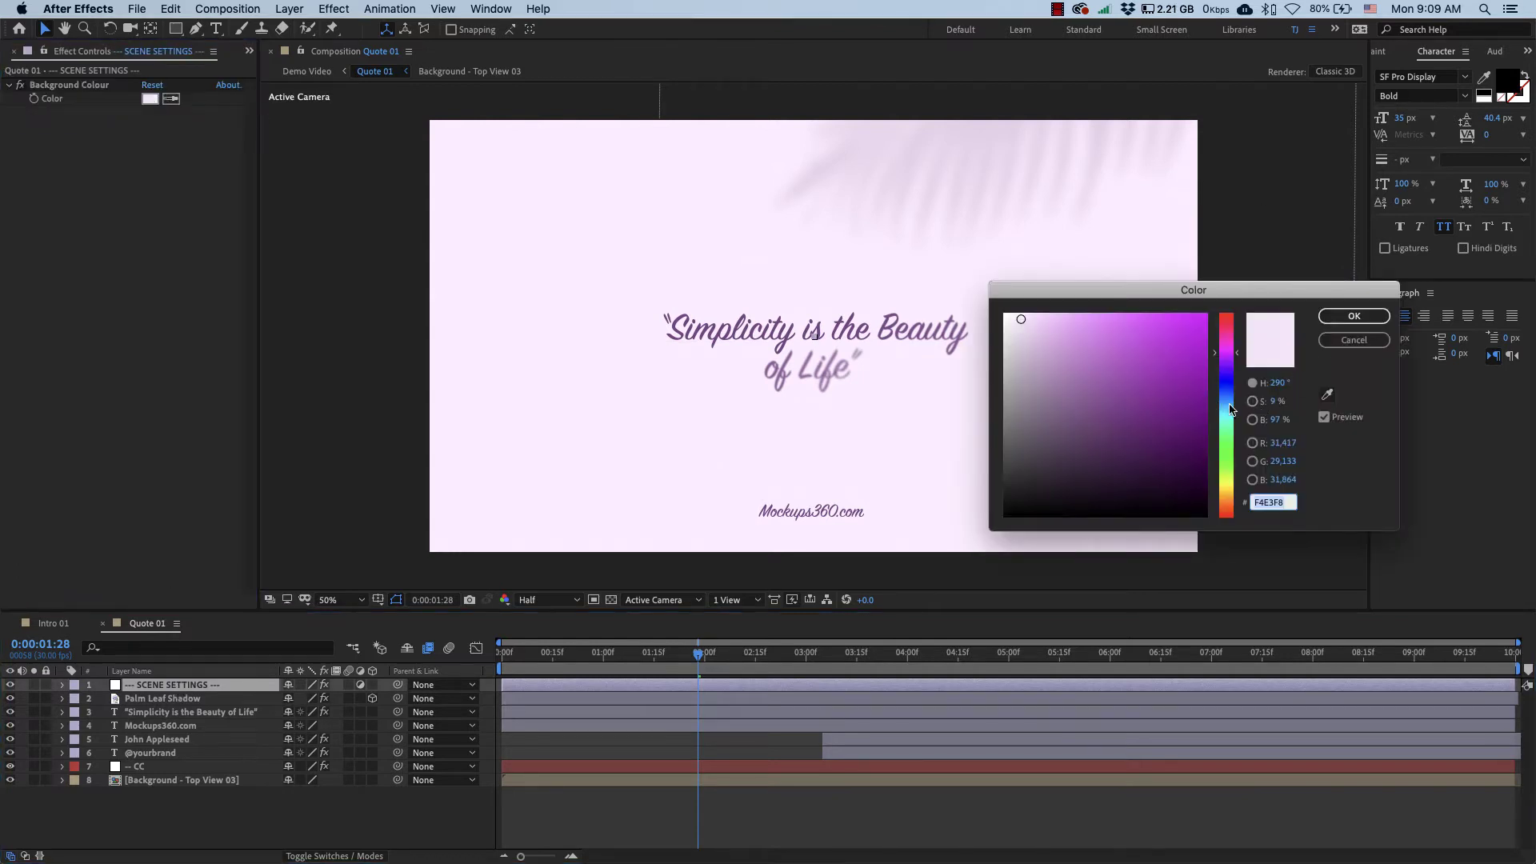
{"action": "left_click", "coordinate": [1230, 406]}
{"action": "left_click", "coordinate": [1354, 316]}
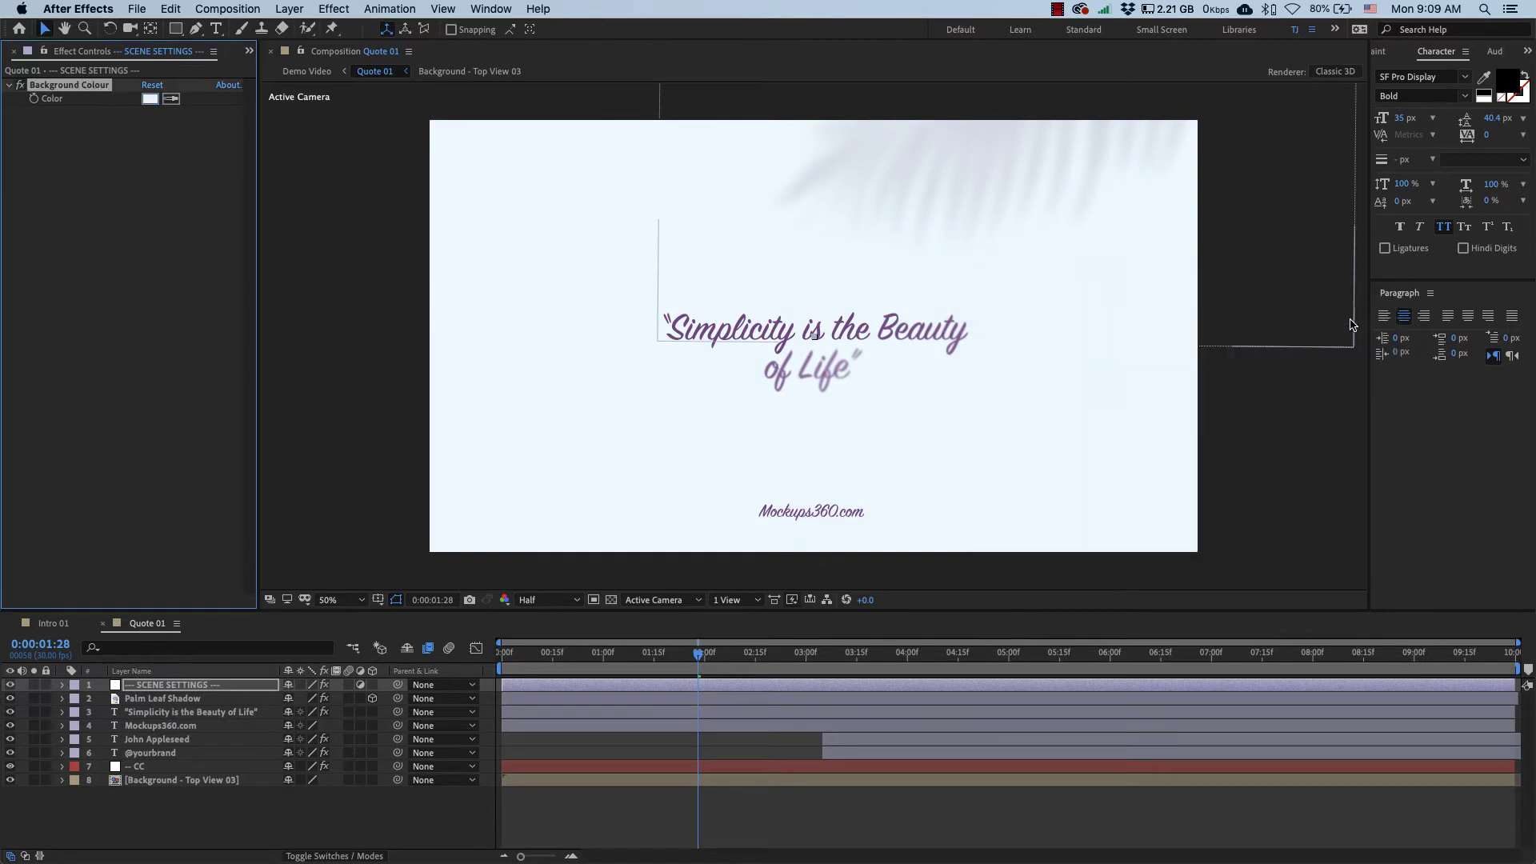
Step: Make the quote text fill black (000000)
{"action": "left_click", "coordinate": [899, 343]}
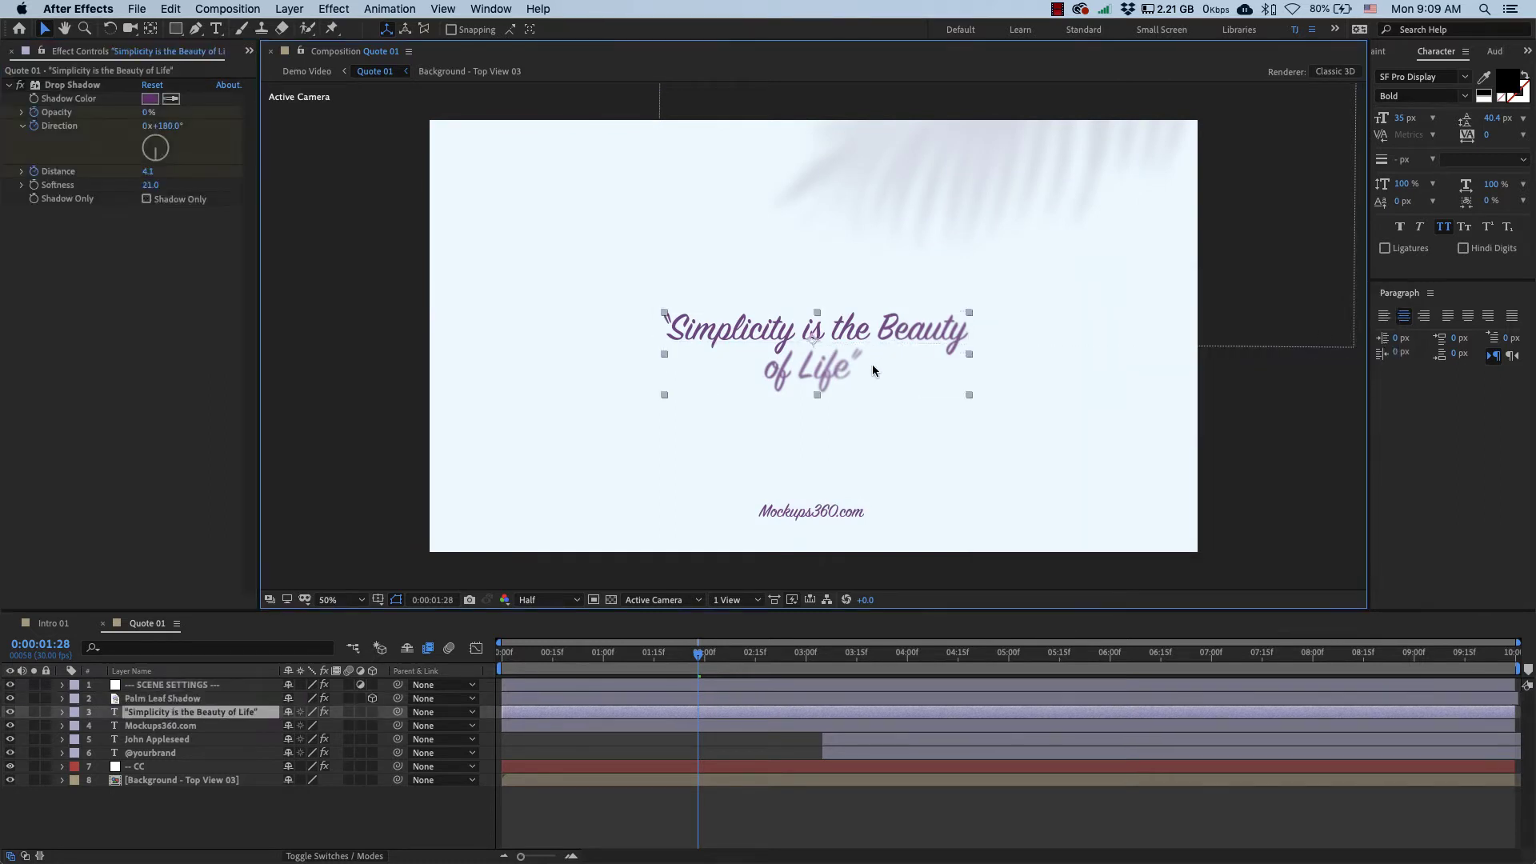
{"action": "left_click", "coordinate": [1507, 80]}
{"action": "type", "text": "000000"}
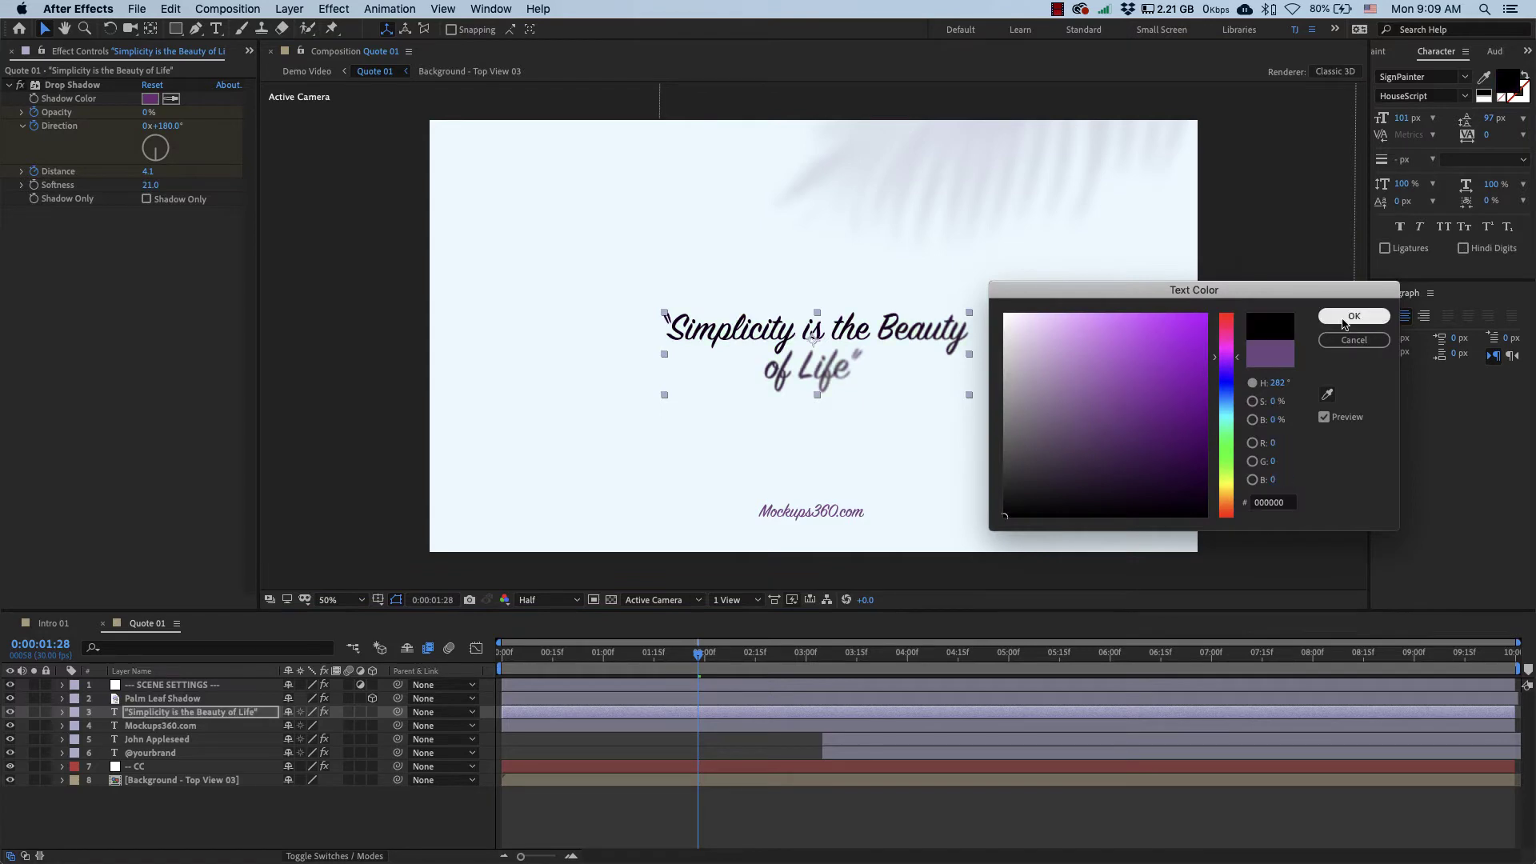
{"action": "left_click", "coordinate": [1353, 316]}
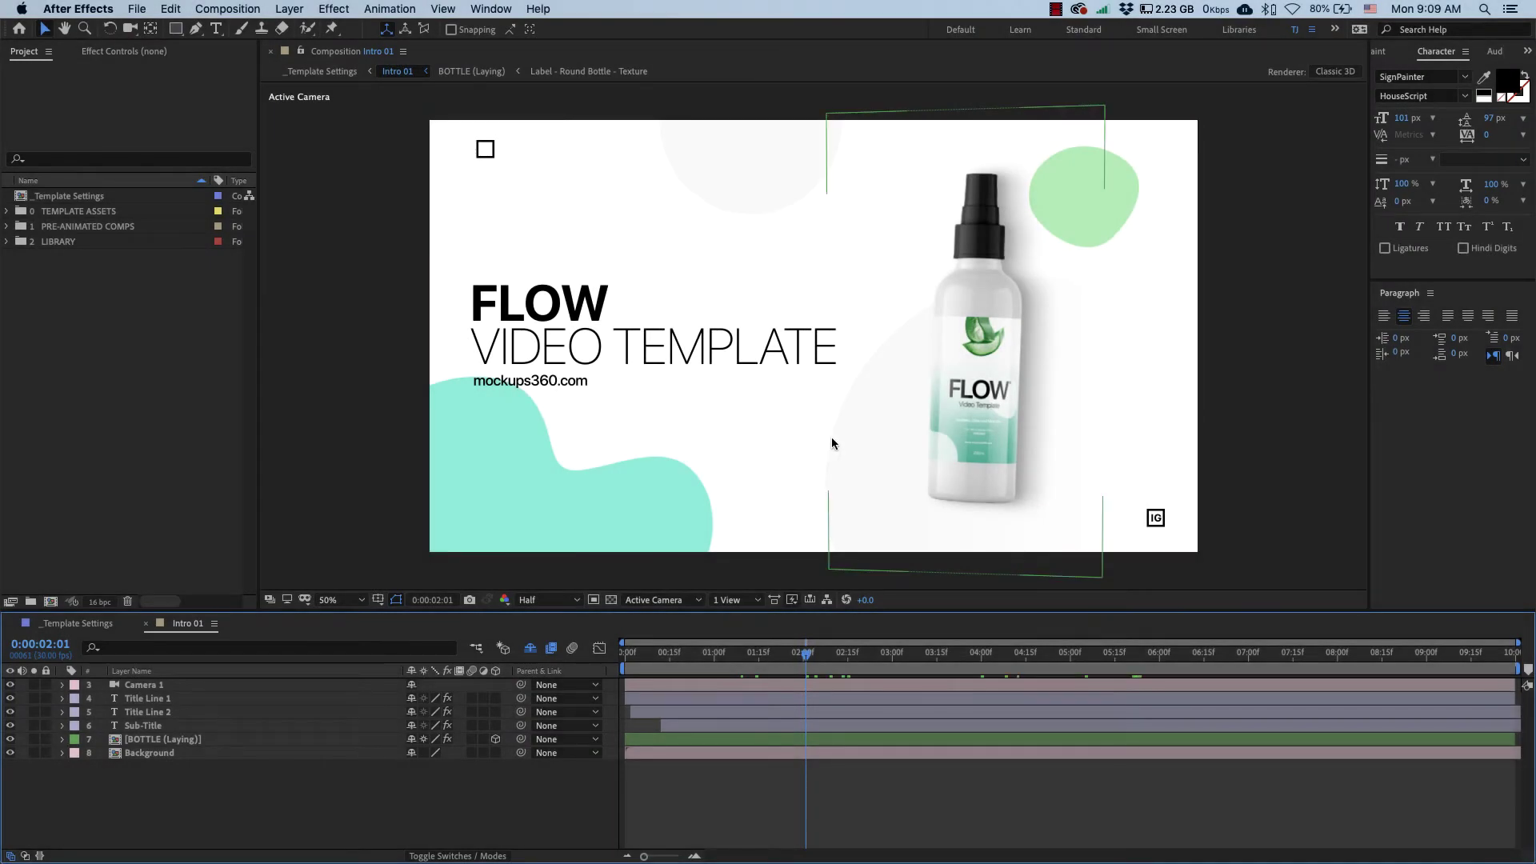
Step: Expand PRE-ANIMATED COMPS > 5 Call-to-Action and open Call-to-Action 01
{"action": "left_click", "coordinate": [7, 226]}
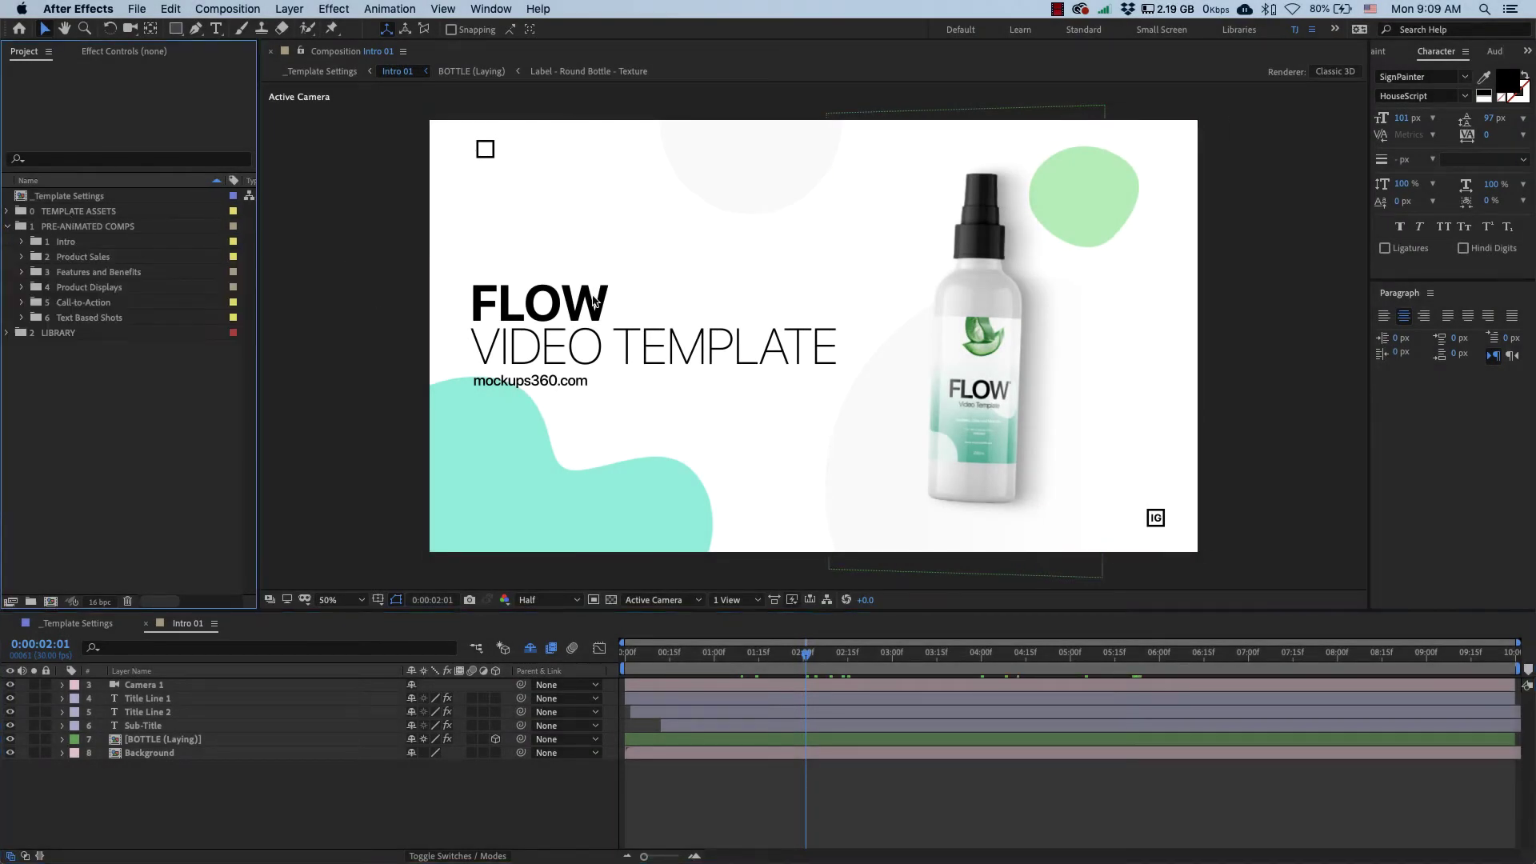
{"action": "left_click", "coordinate": [996, 408]}
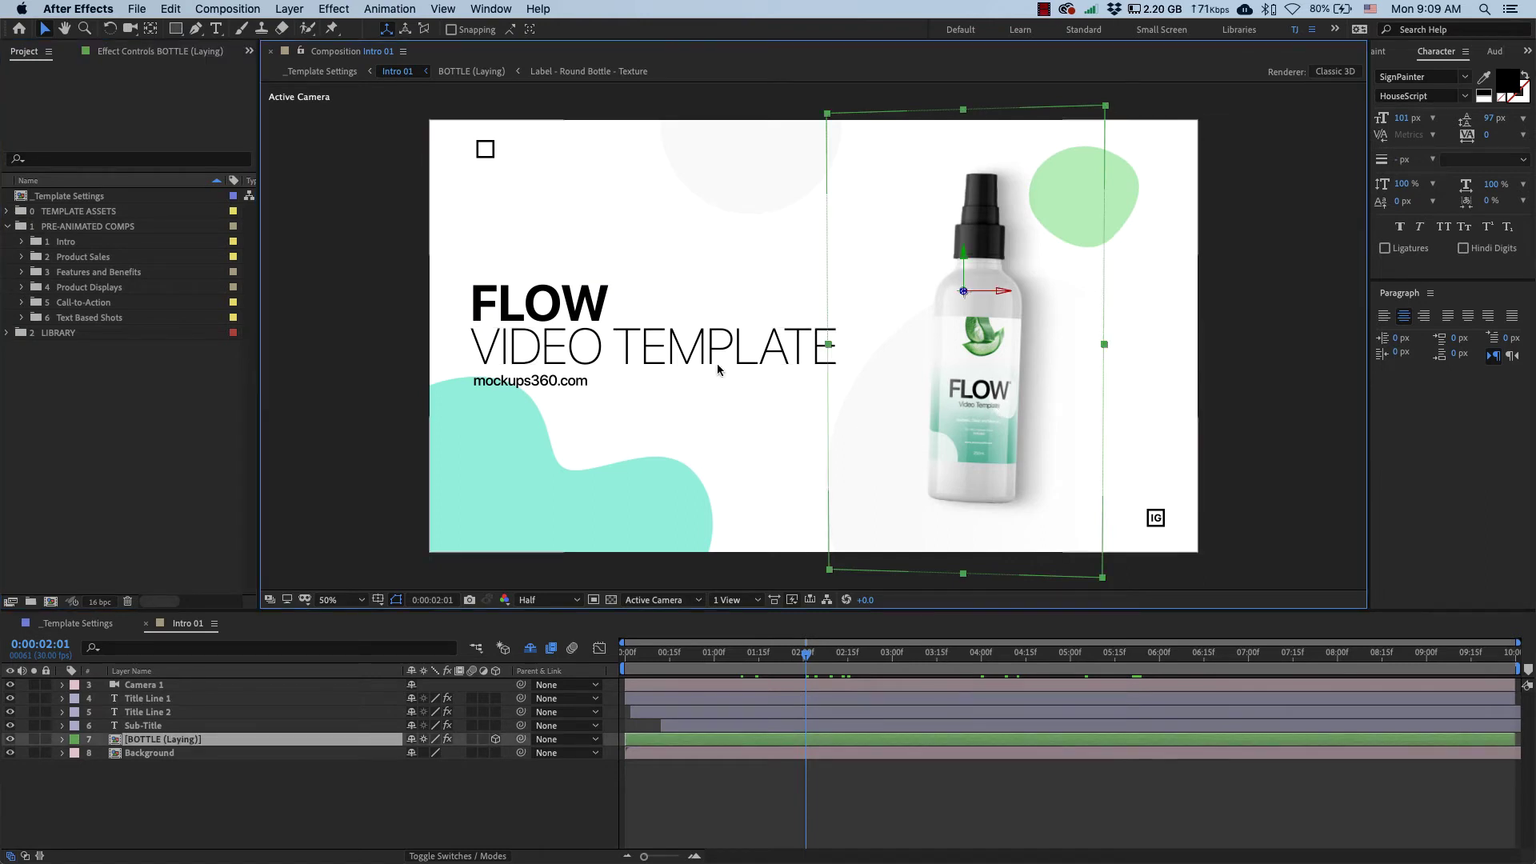
{"action": "left_click", "coordinate": [21, 302]}
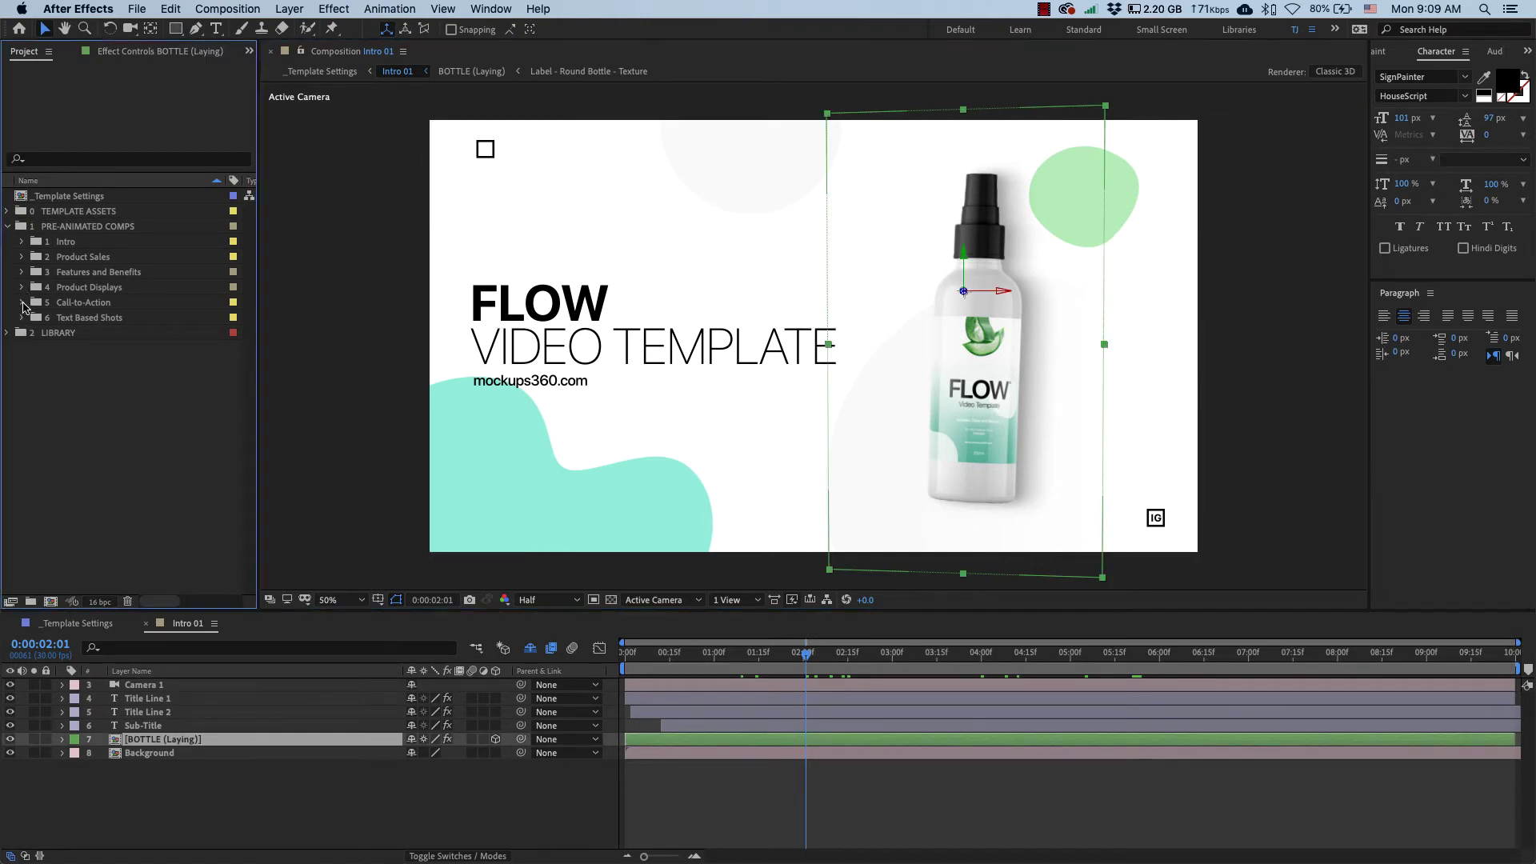
{"action": "left_click", "coordinate": [22, 257]}
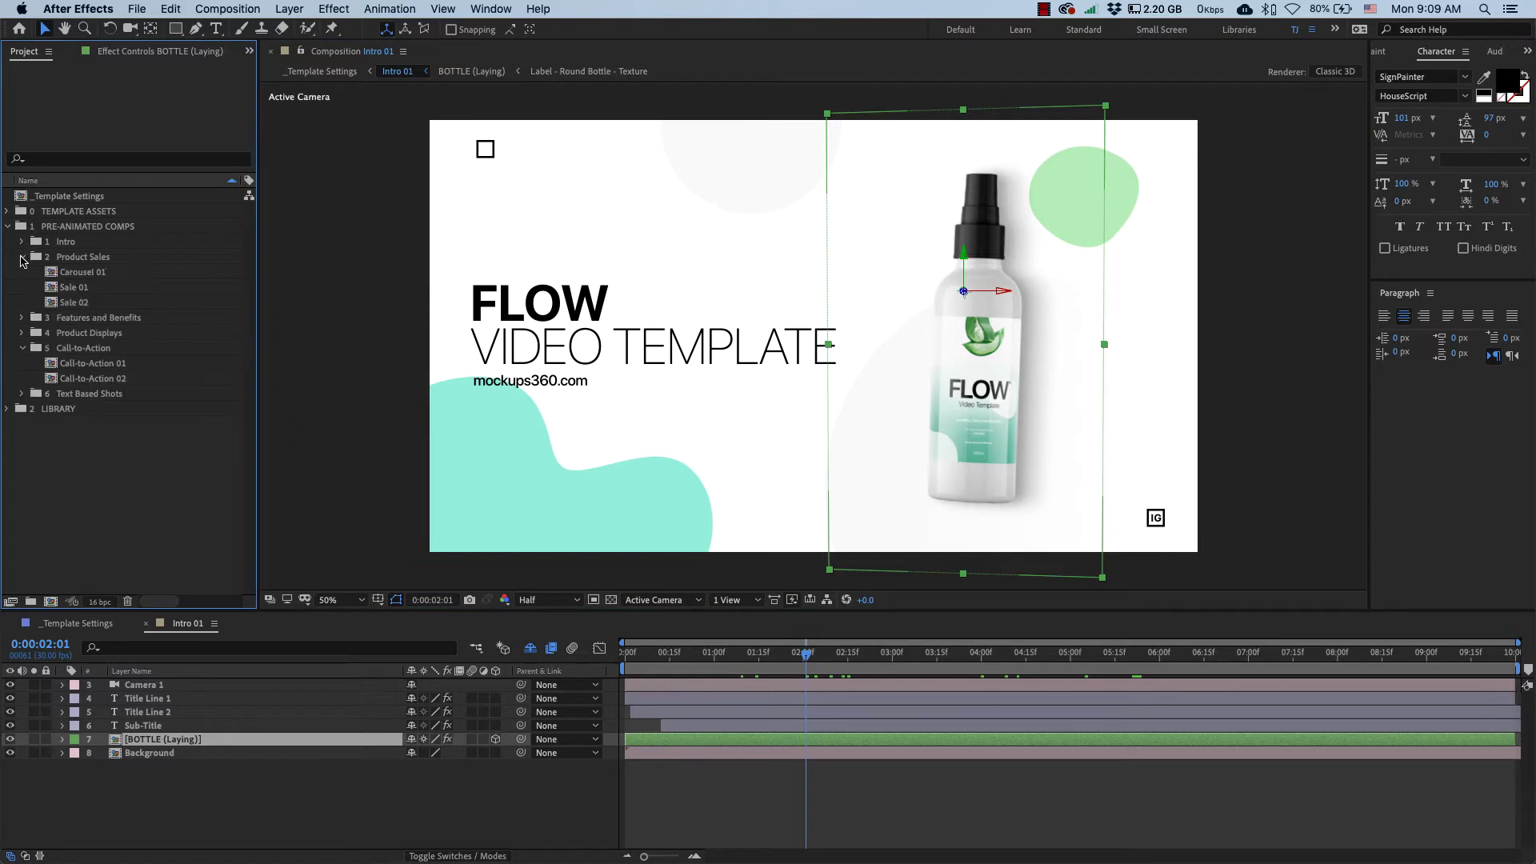
{"action": "left_click", "coordinate": [23, 257]}
{"action": "left_click", "coordinate": [101, 319]}
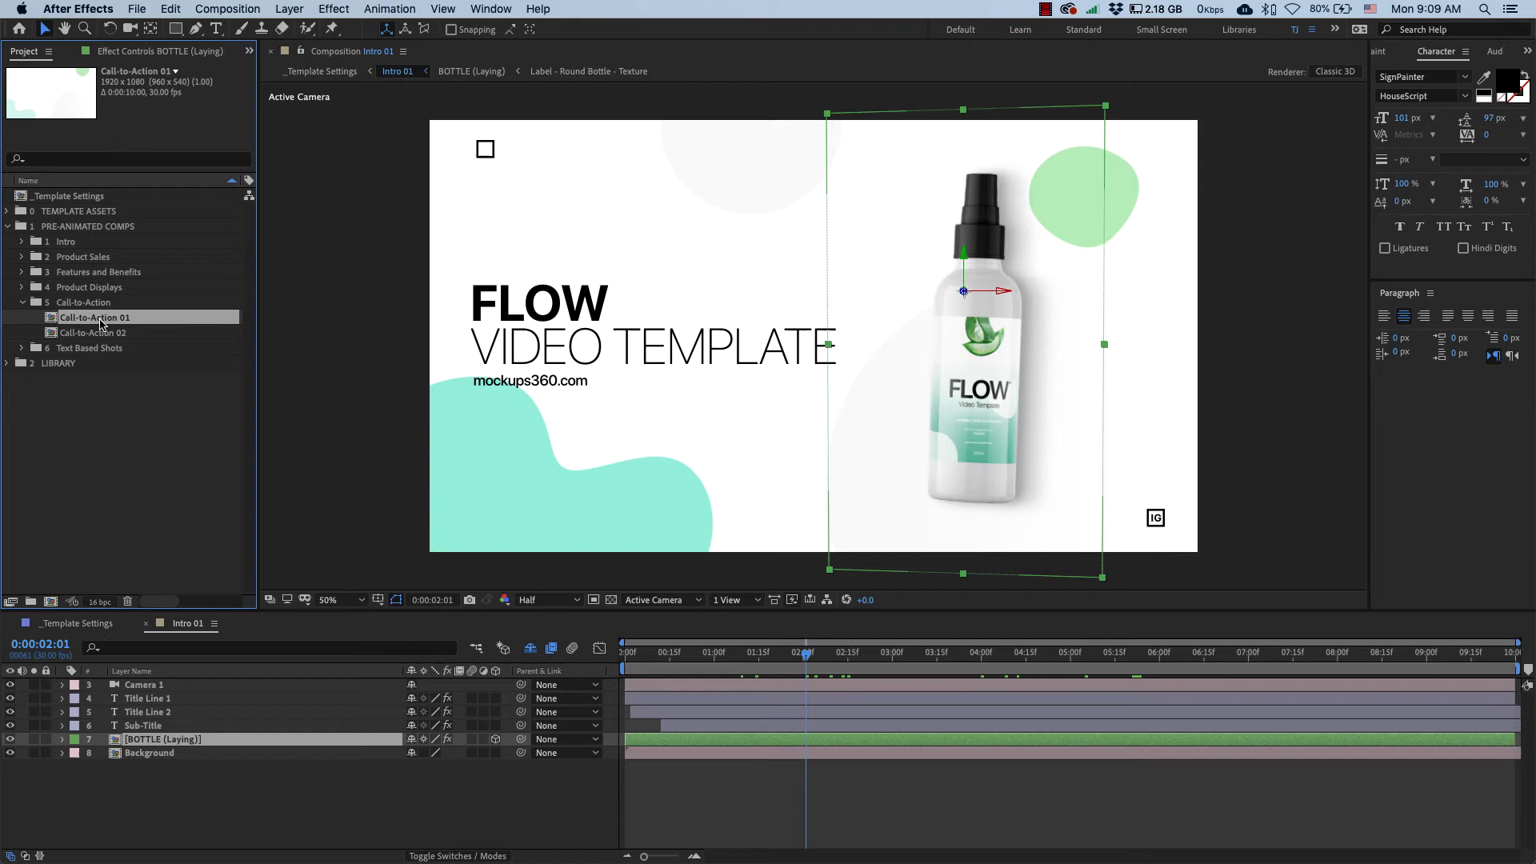
{"action": "double_click", "coordinate": [101, 323]}
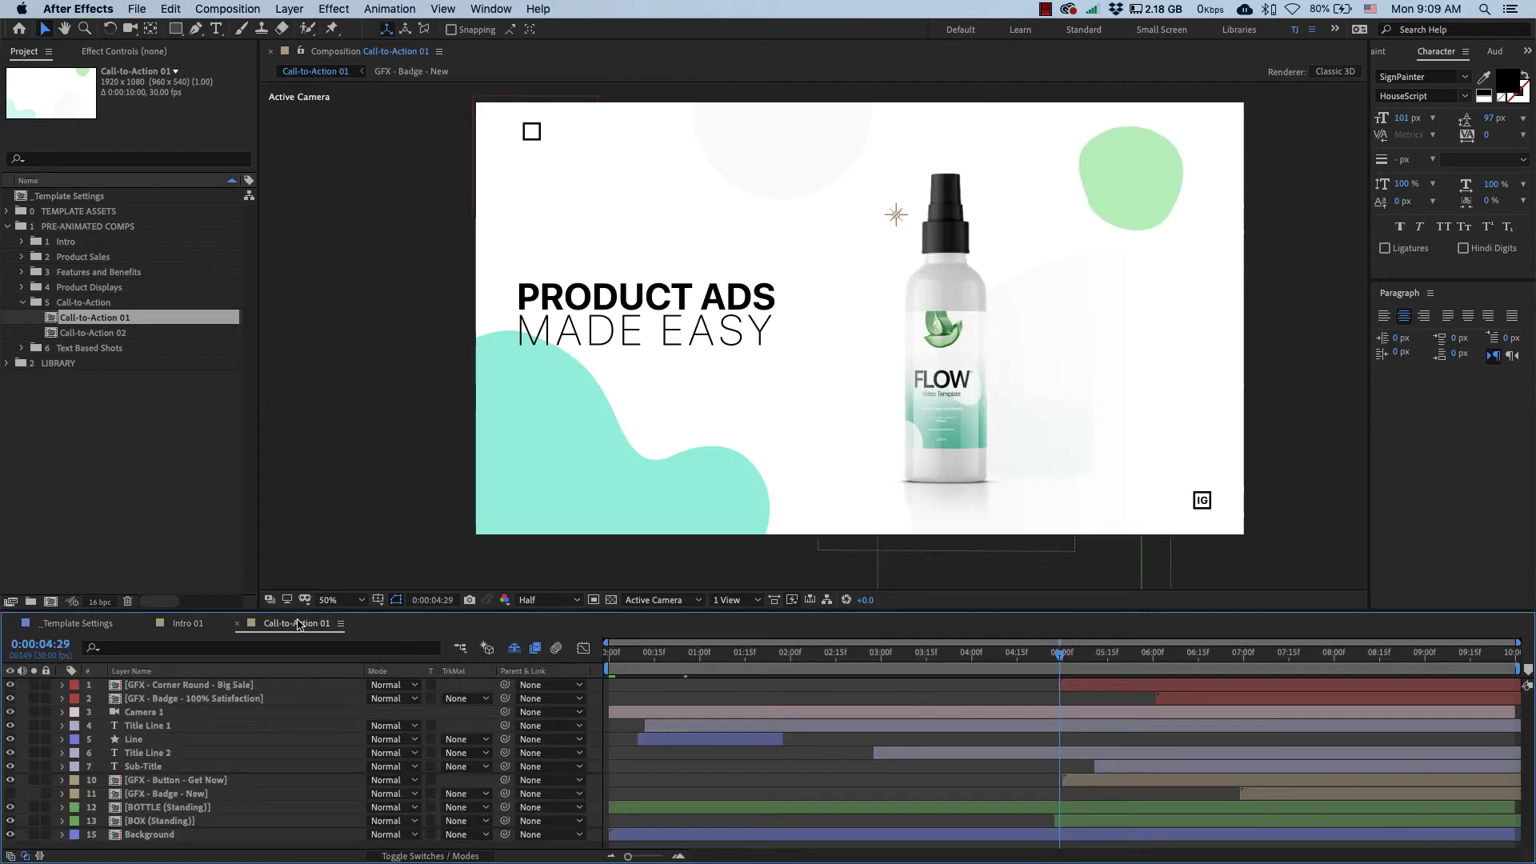
Step: Preview Call-to-Action 01 and settle on the frame around 7 seconds
{"action": "left_click", "coordinate": [1379, 656]}
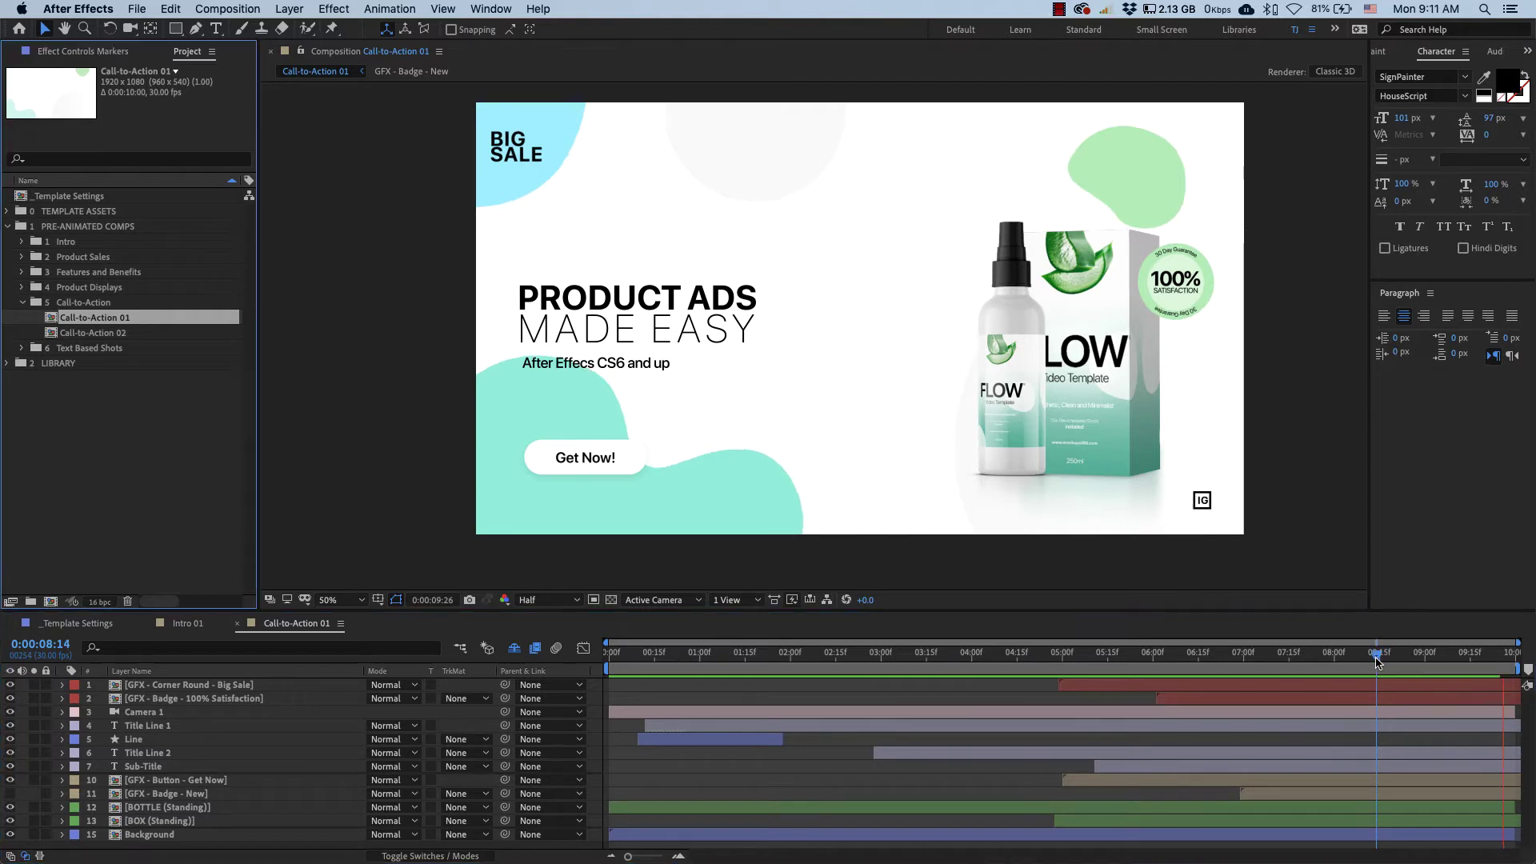
{"action": "key", "text": "space"}
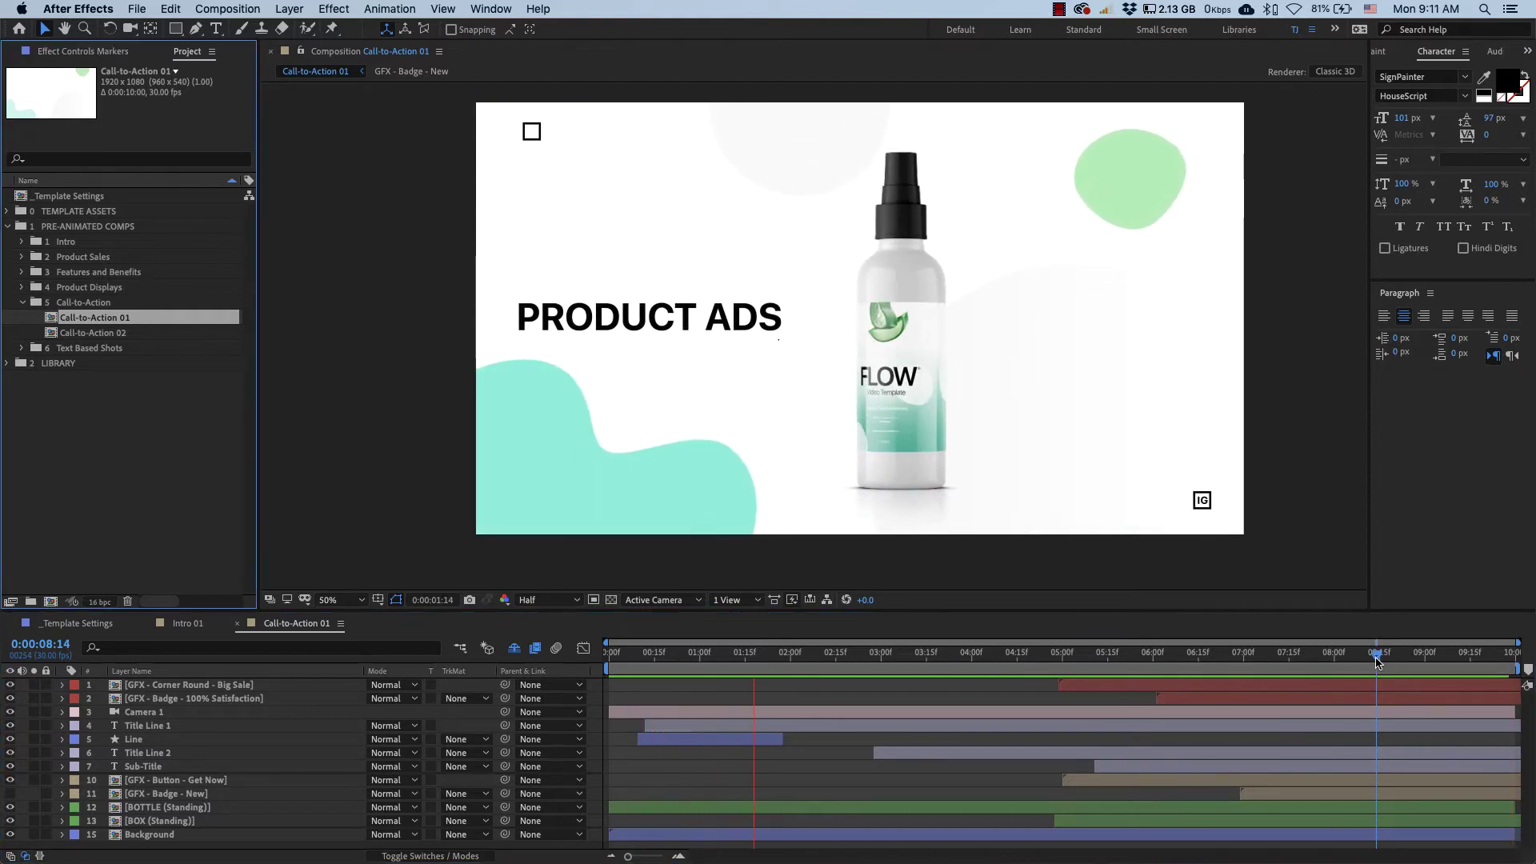
{"action": "left_click", "coordinate": [893, 674]}
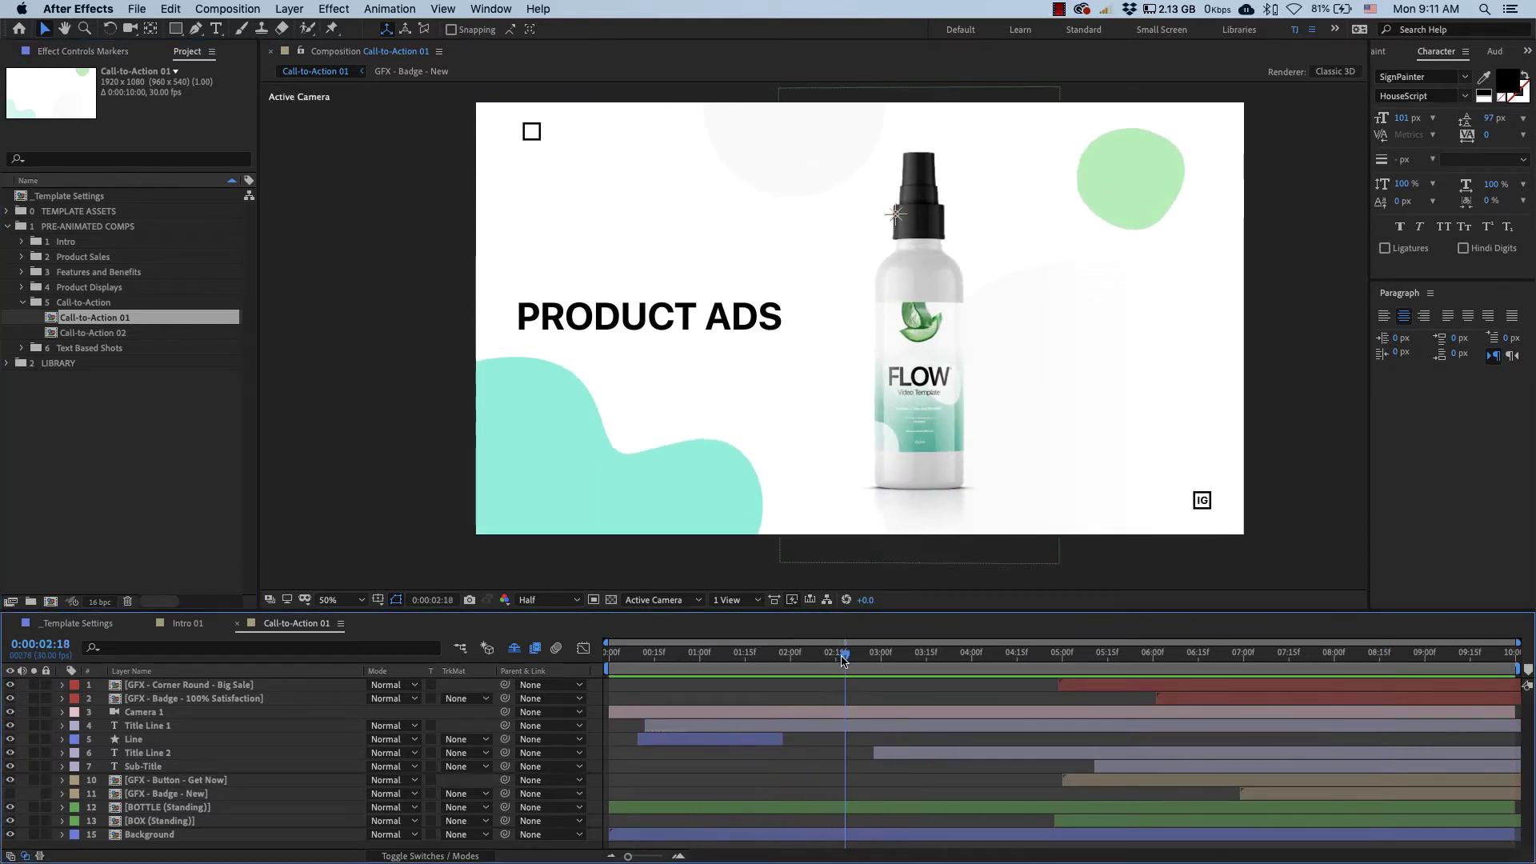
{"action": "key", "text": "space"}
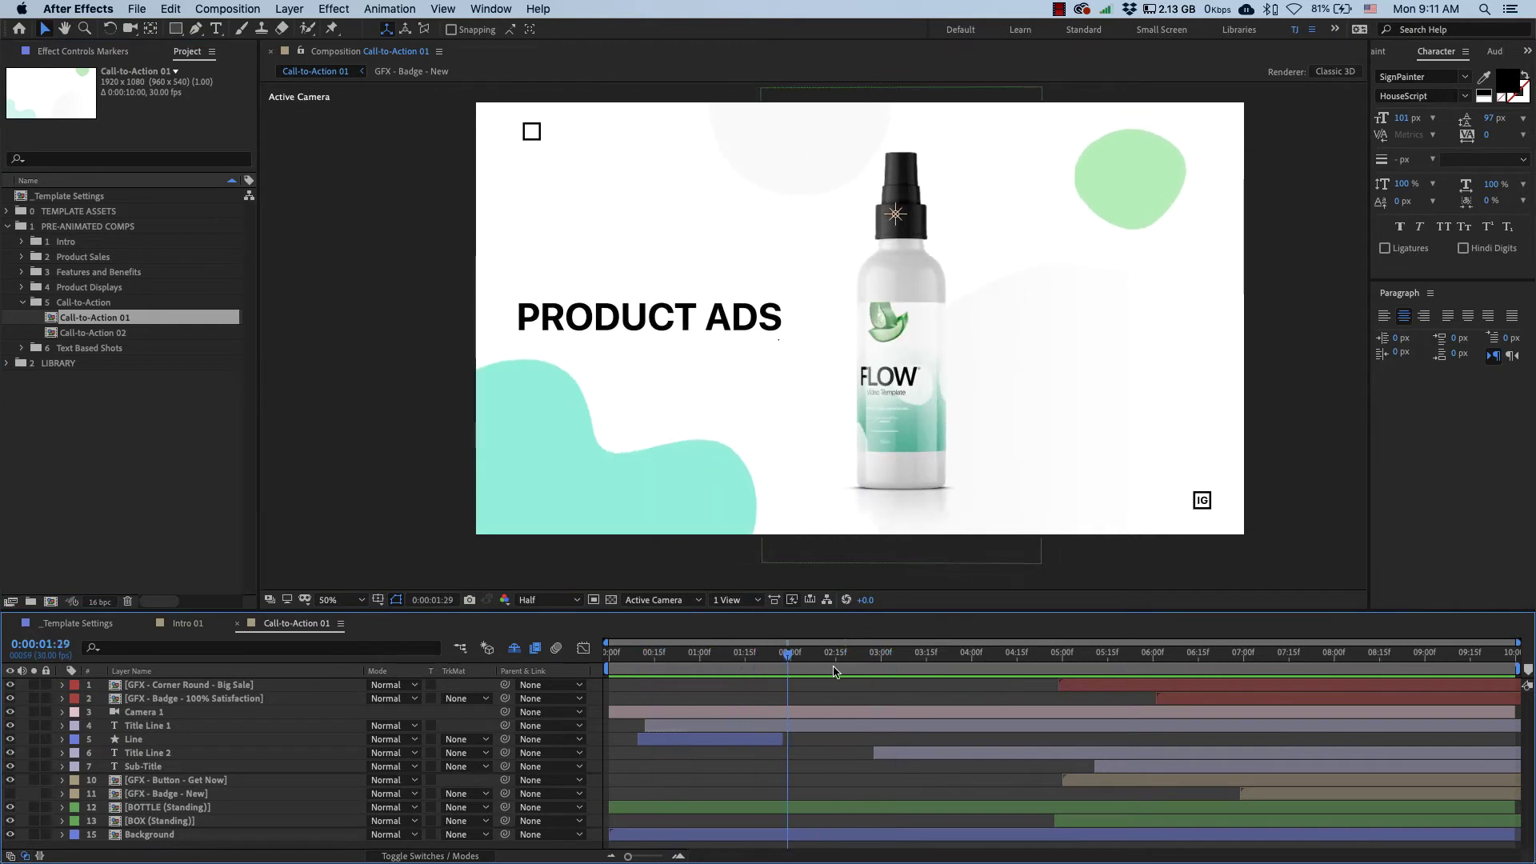
{"action": "left_click_drag", "start_coordinate": [916, 660], "coordinate": [1312, 668]}
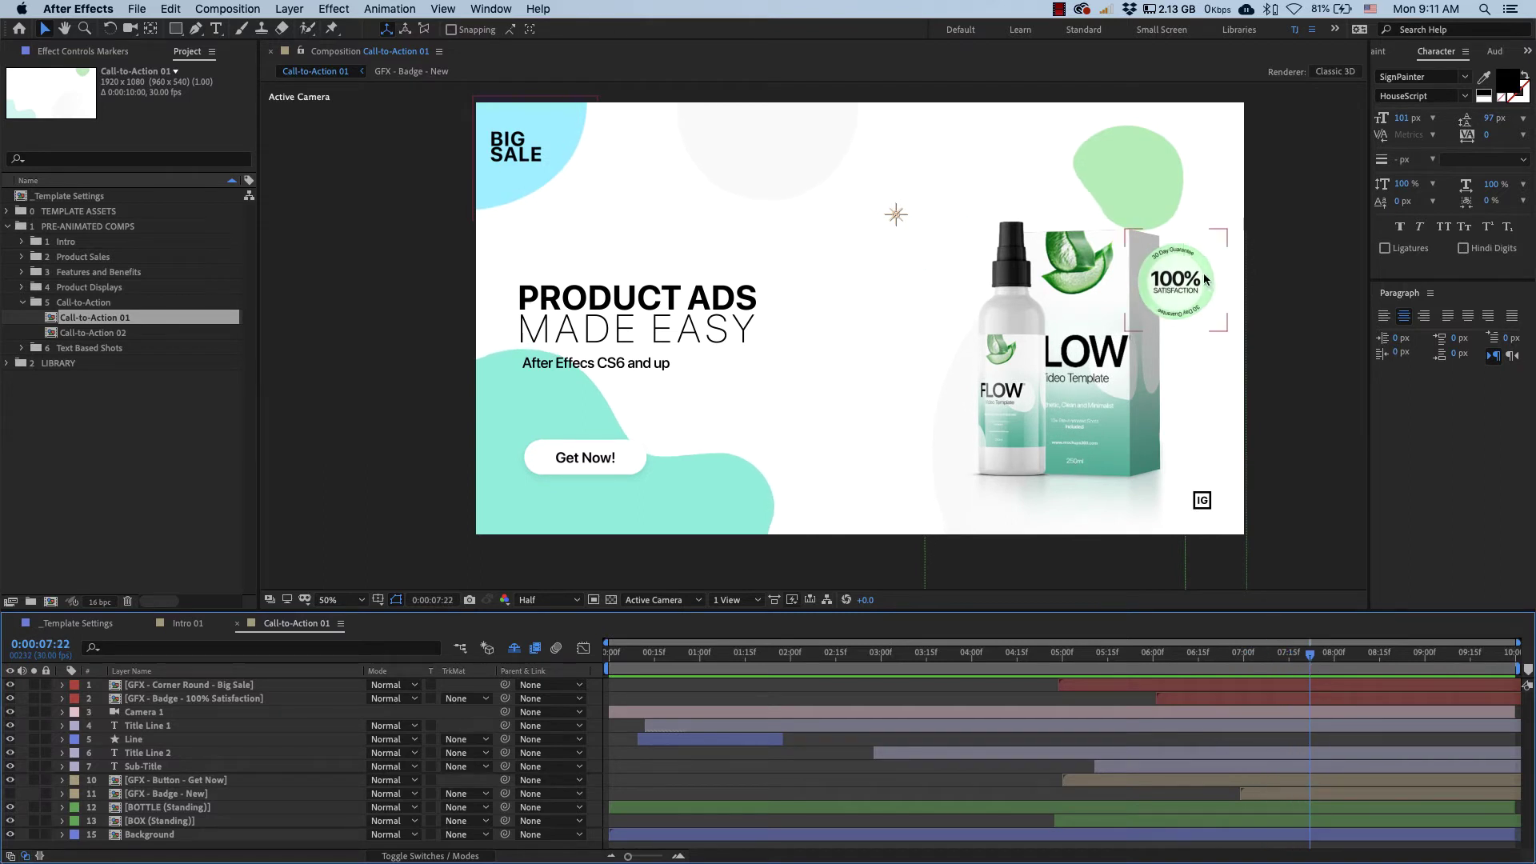
{"action": "left_click_drag", "start_coordinate": [1320, 663], "coordinate": [1265, 666]}
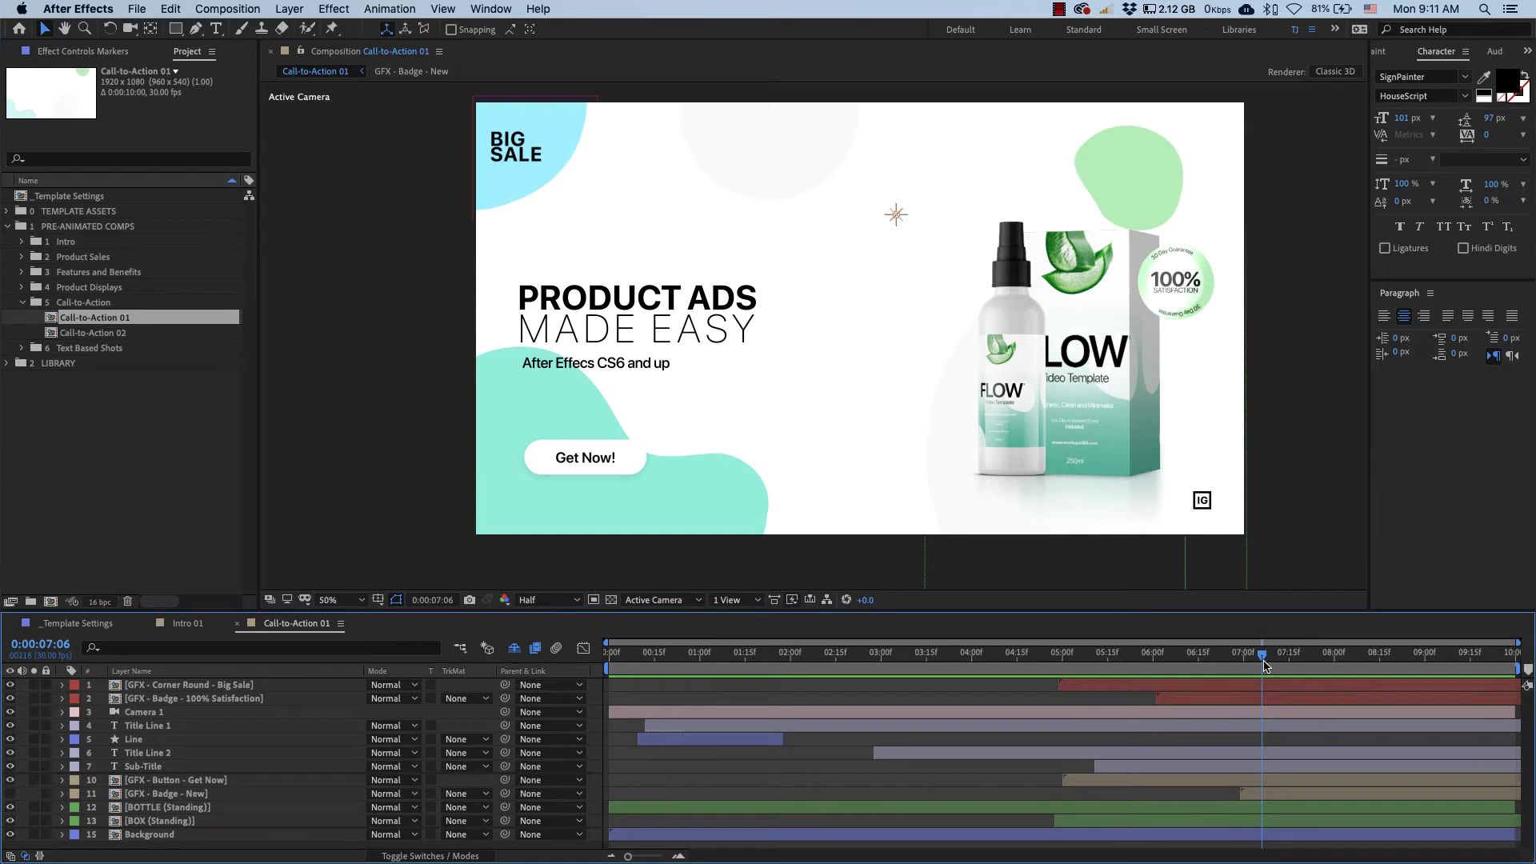
Step: Hide the BOX (Standing) layer and select the BOTTLE (Standing) layer
{"action": "left_click", "coordinate": [1097, 372]}
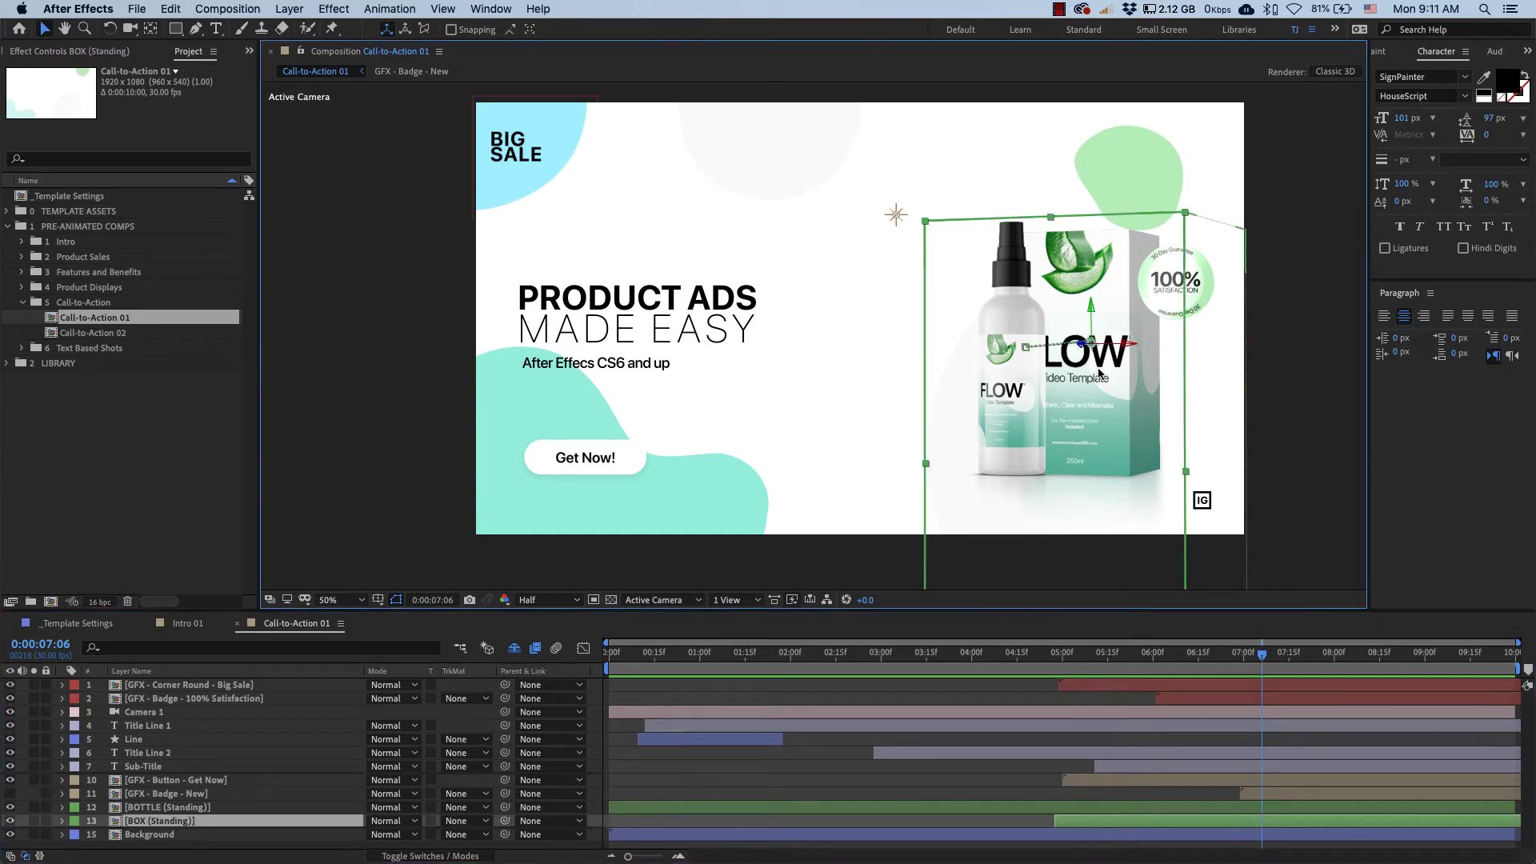
{"action": "left_click", "coordinate": [11, 820]}
{"action": "left_click", "coordinate": [172, 807]}
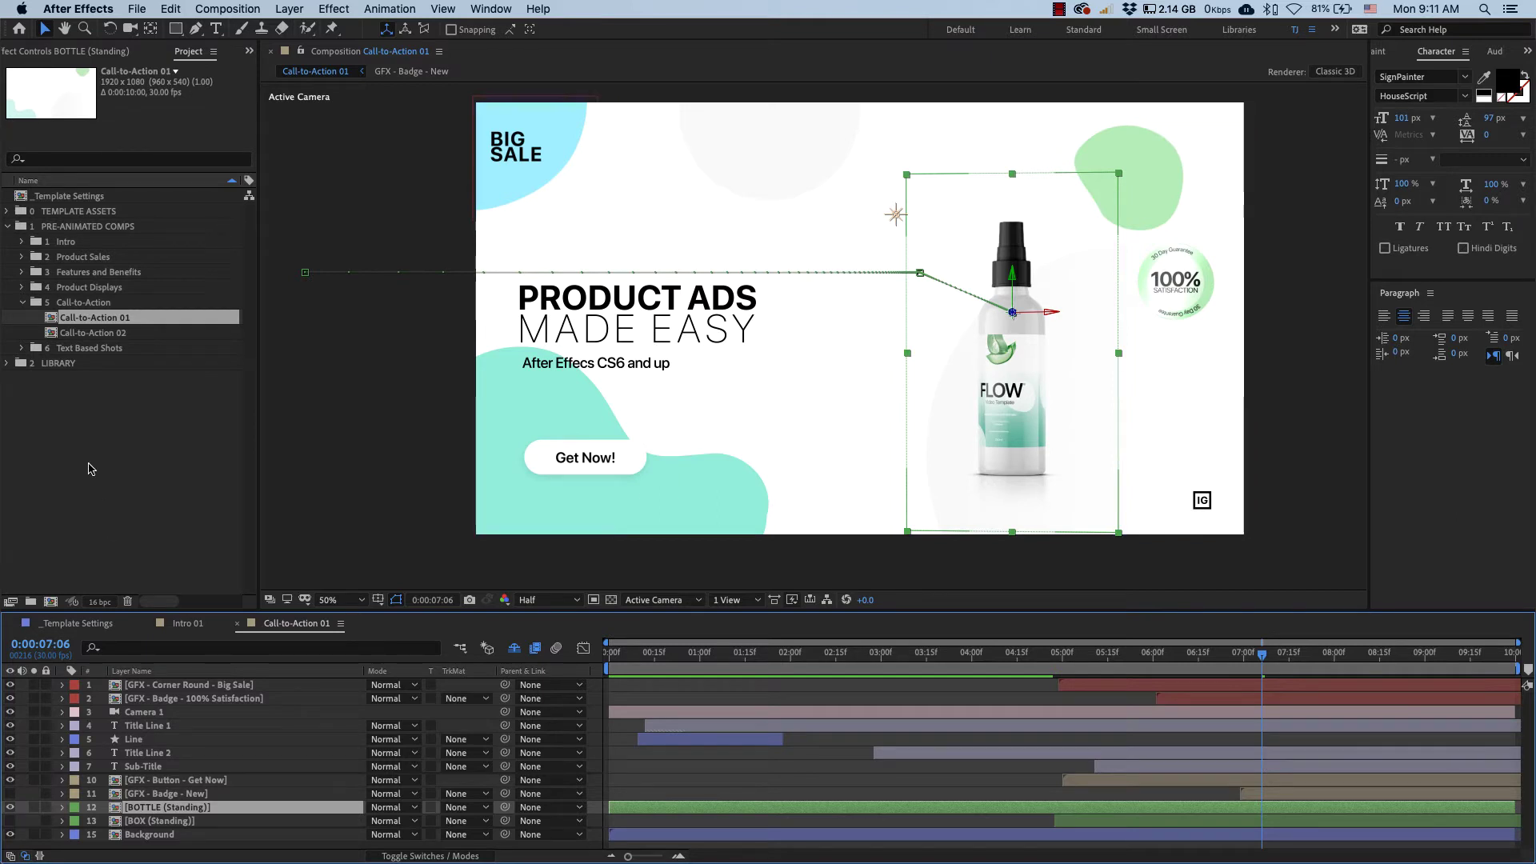
{"action": "left_click", "coordinate": [128, 440]}
Step: Import the Pill Bottle - PB500-01 - CC16.aep project via File > Import > File
{"action": "left_click", "coordinate": [138, 10]}
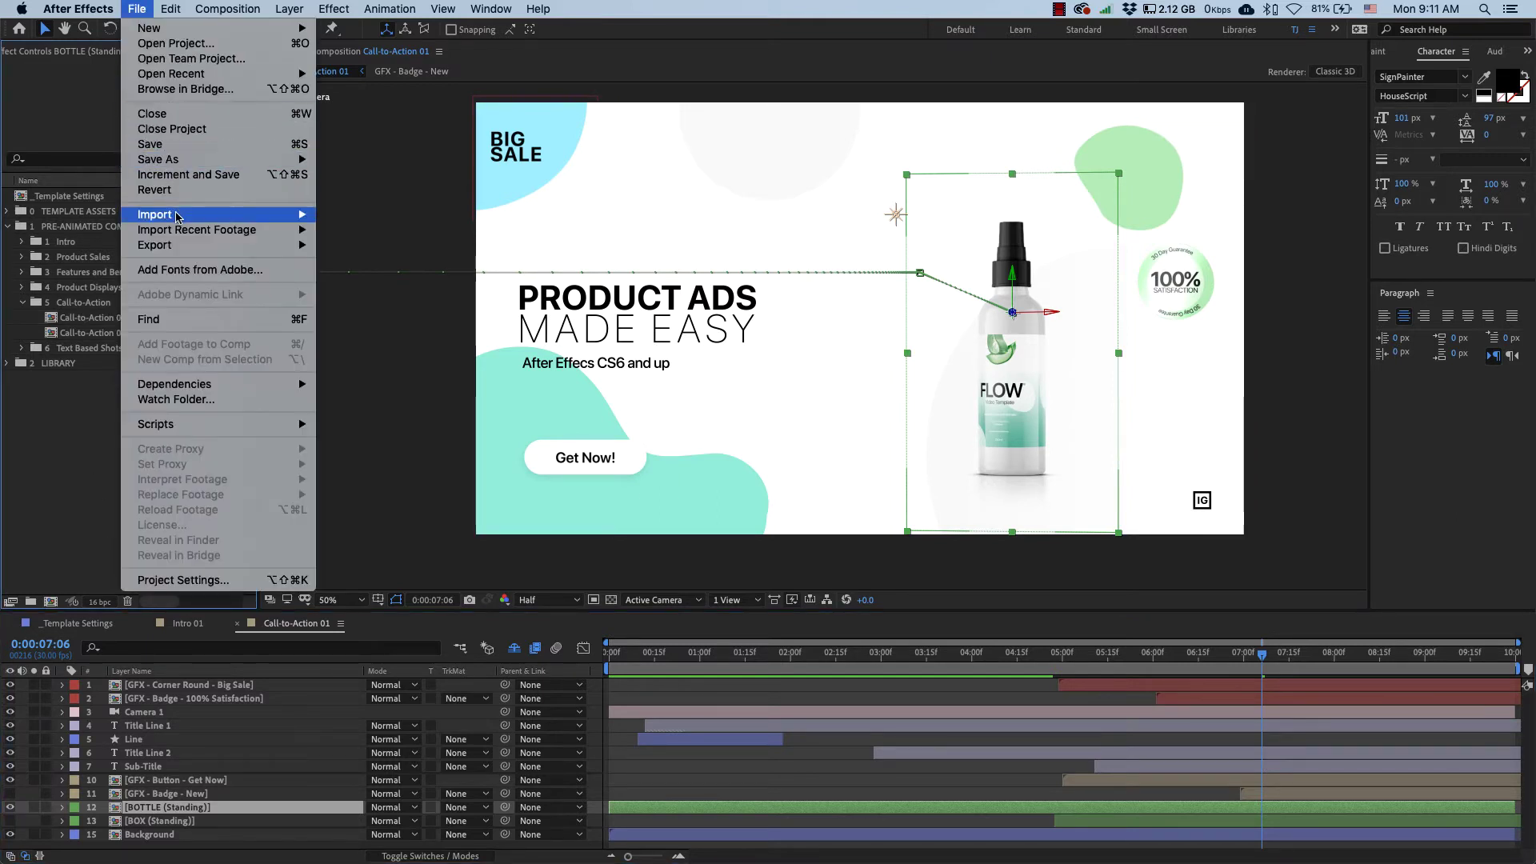
{"action": "mouse_move", "coordinate": [199, 214]}
{"action": "left_click", "coordinate": [381, 216]}
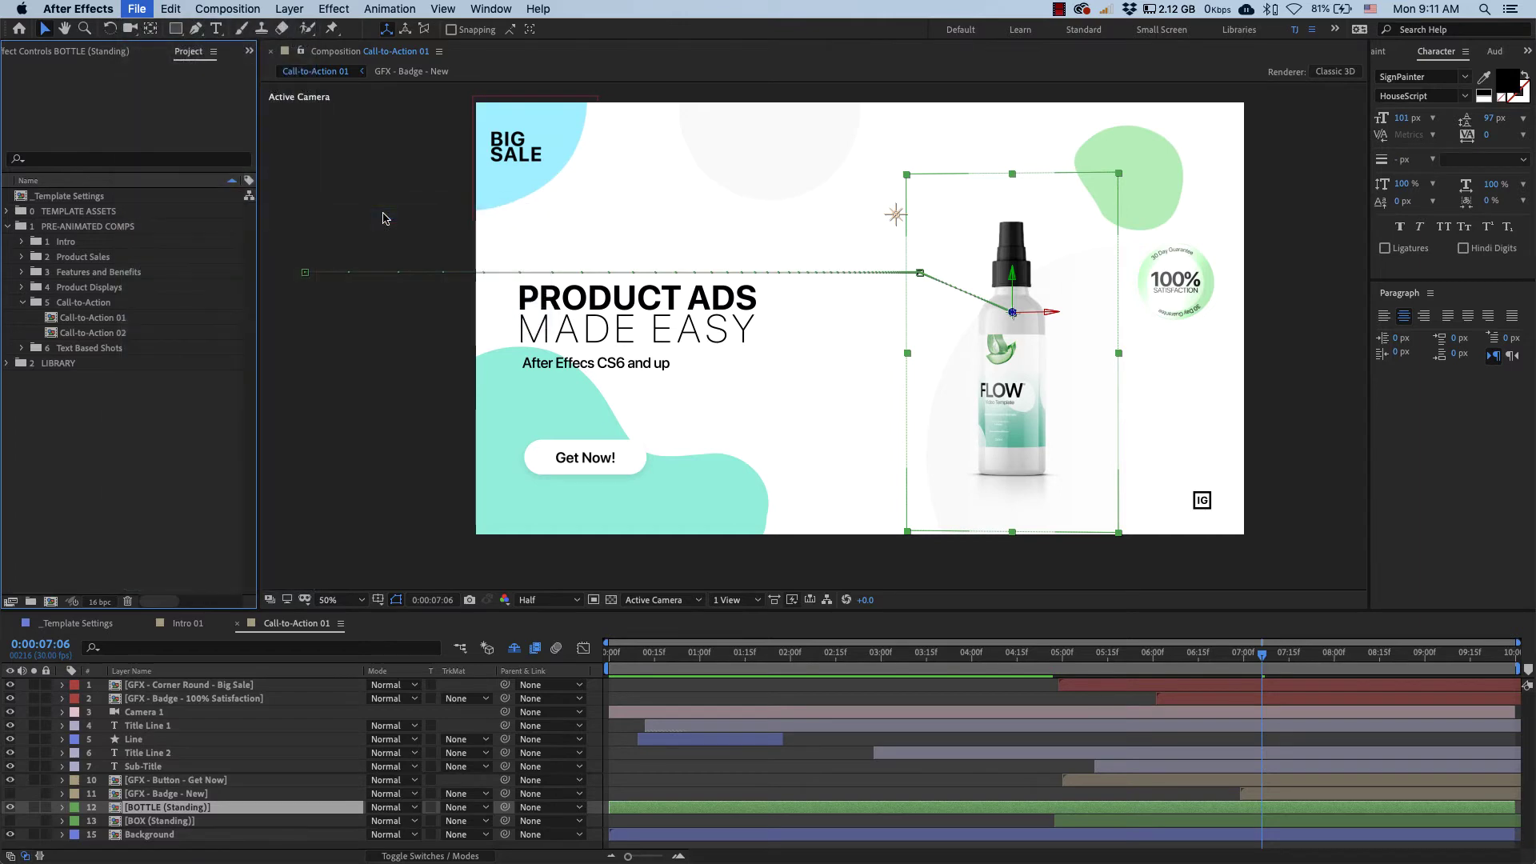
{"action": "left_click", "coordinate": [403, 169]}
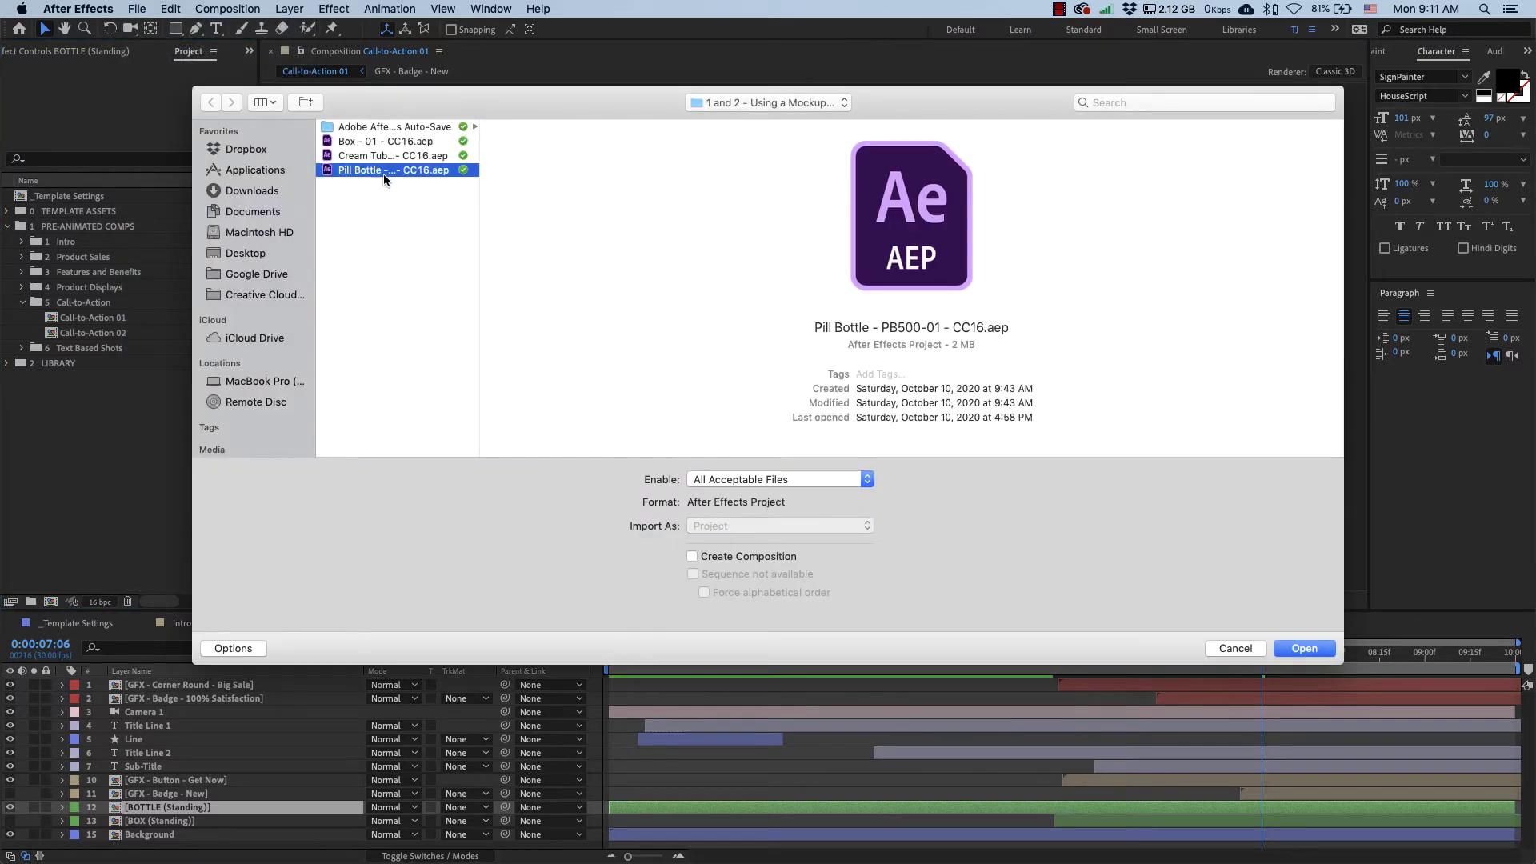
{"action": "left_click", "coordinate": [1296, 649]}
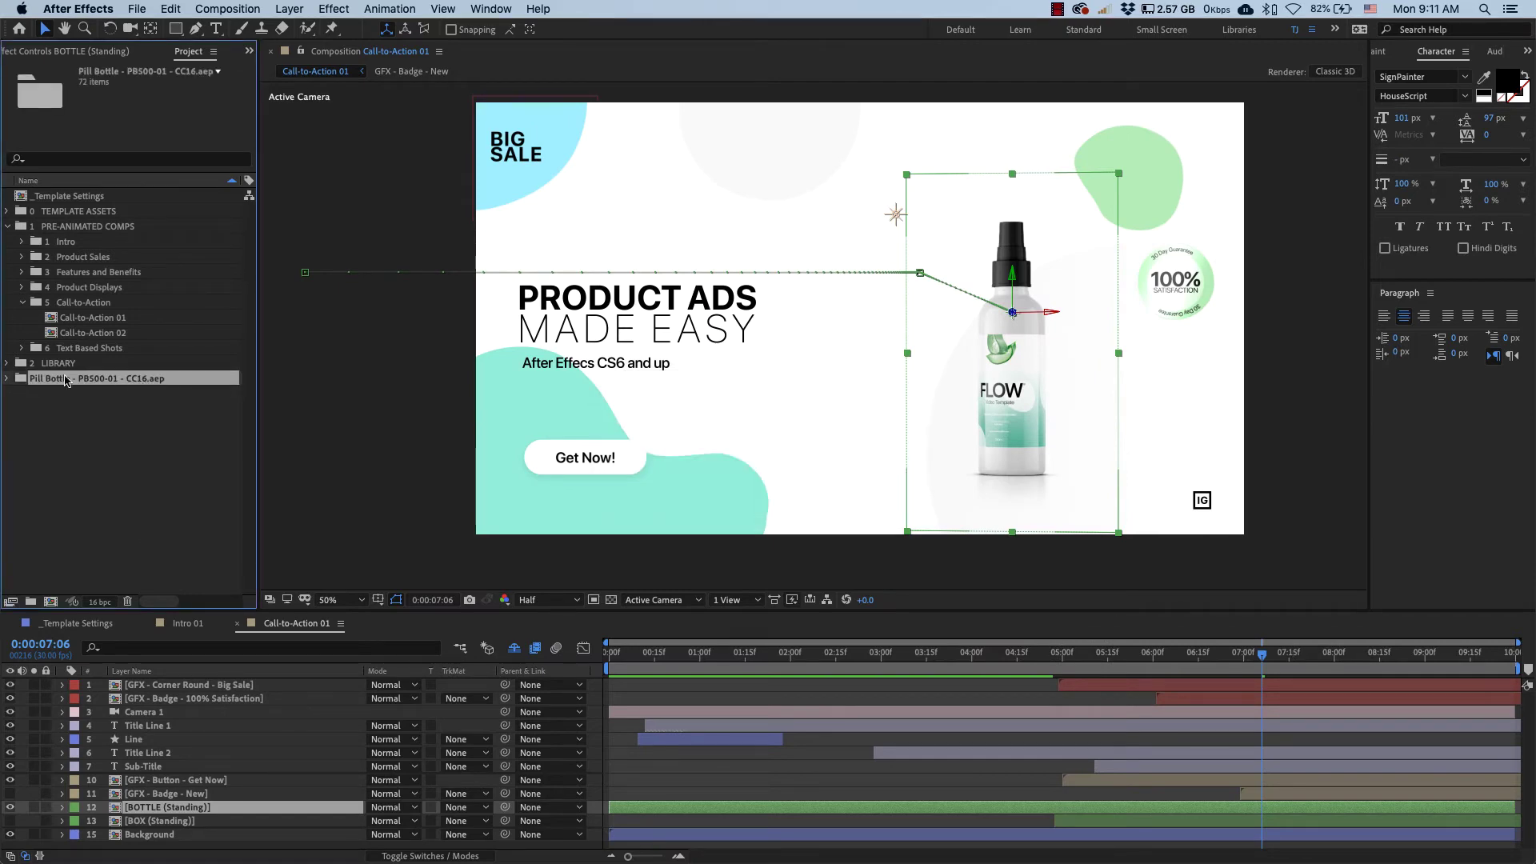
Step: Expand the imported Pill Bottle folder and widen the Project panel to read Floating, Laying, Standing comps
{"action": "left_click", "coordinate": [6, 382]}
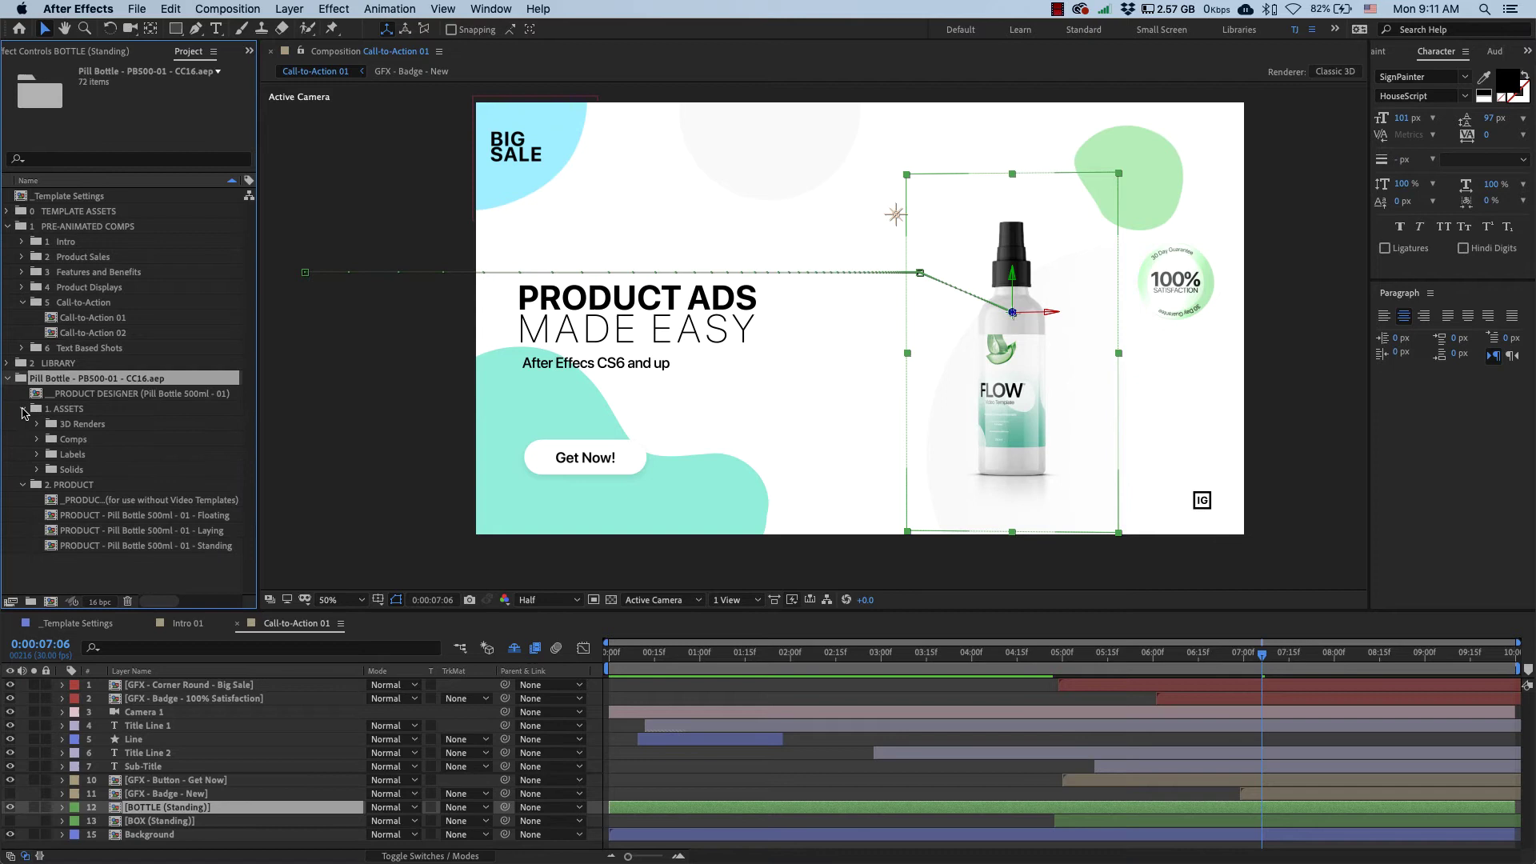
{"action": "scroll", "coordinate": [74, 459], "scroll_direction": "right", "scroll_amount": 3}
{"action": "scroll", "coordinate": [75, 460], "scroll_direction": "left", "scroll_amount": 3}
{"action": "left_click", "coordinate": [132, 470]}
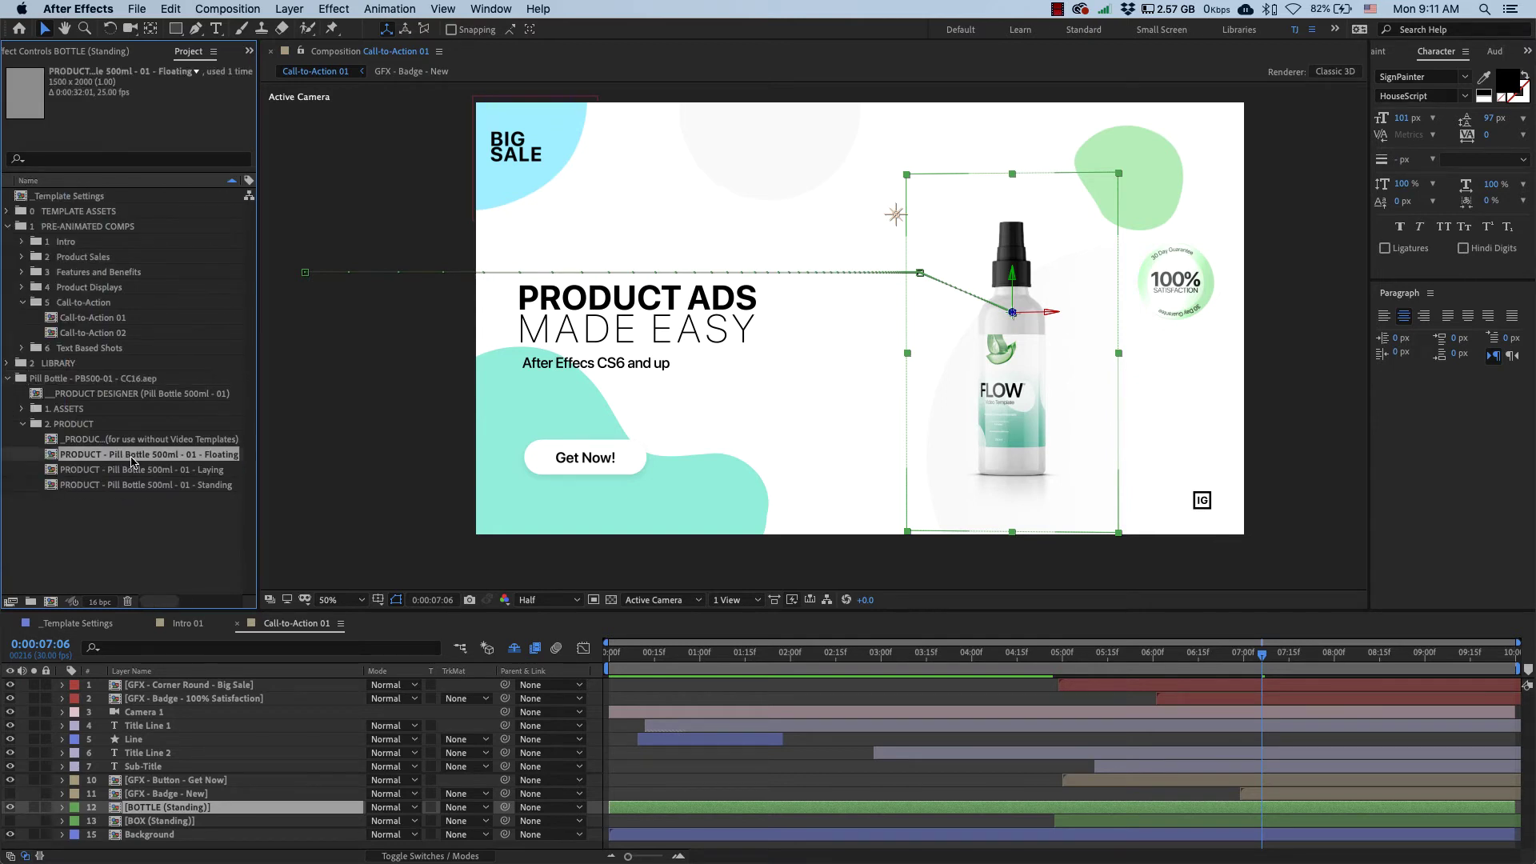
{"action": "left_click_drag", "start_coordinate": [259, 400], "coordinate": [280, 400]}
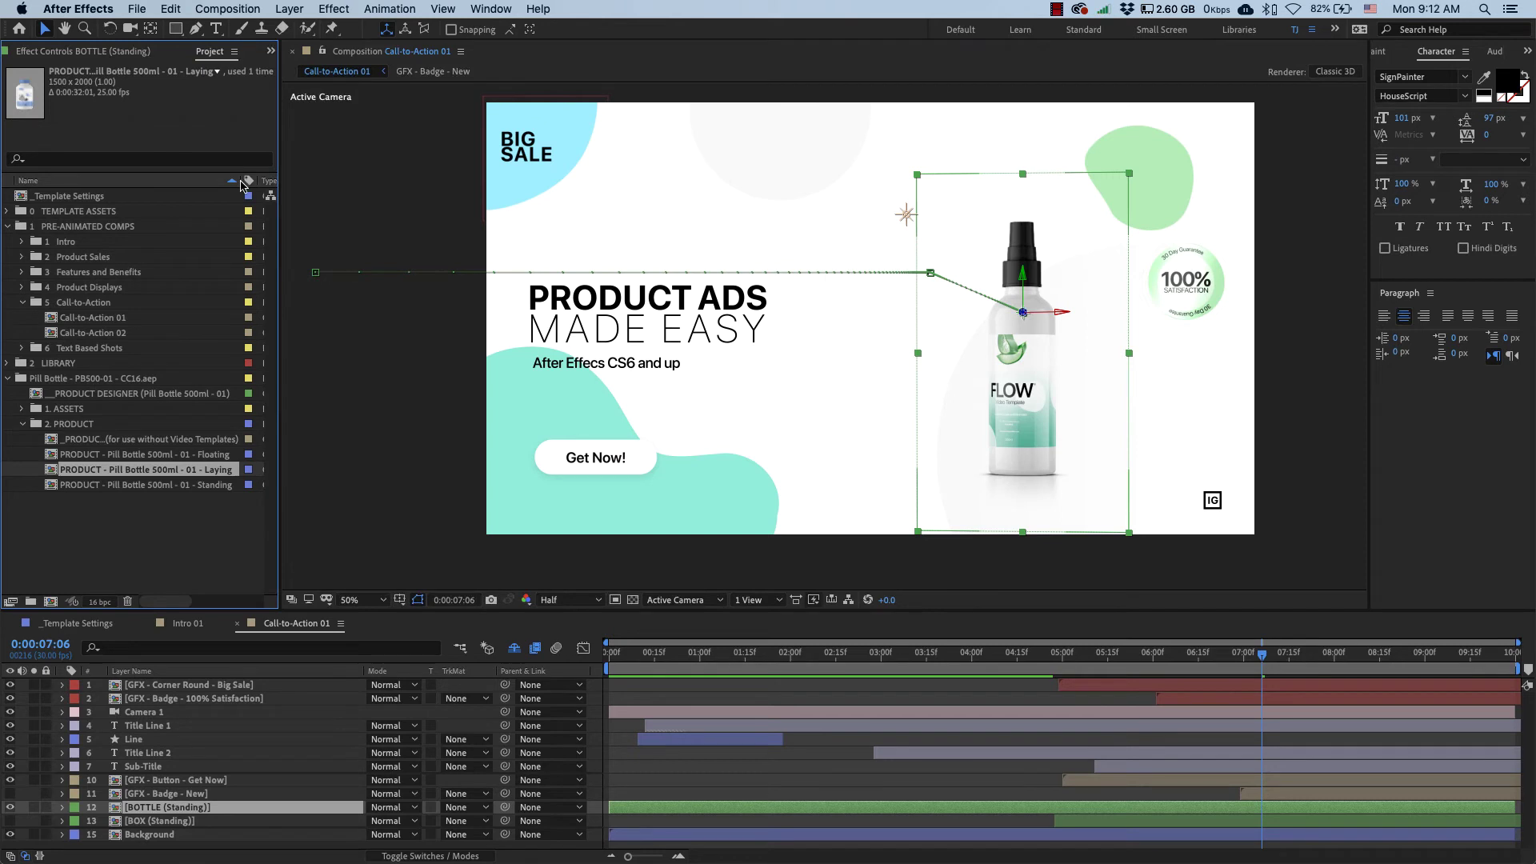
{"action": "left_click_drag", "start_coordinate": [242, 182], "coordinate": [257, 184]}
{"action": "left_click", "coordinate": [187, 456]}
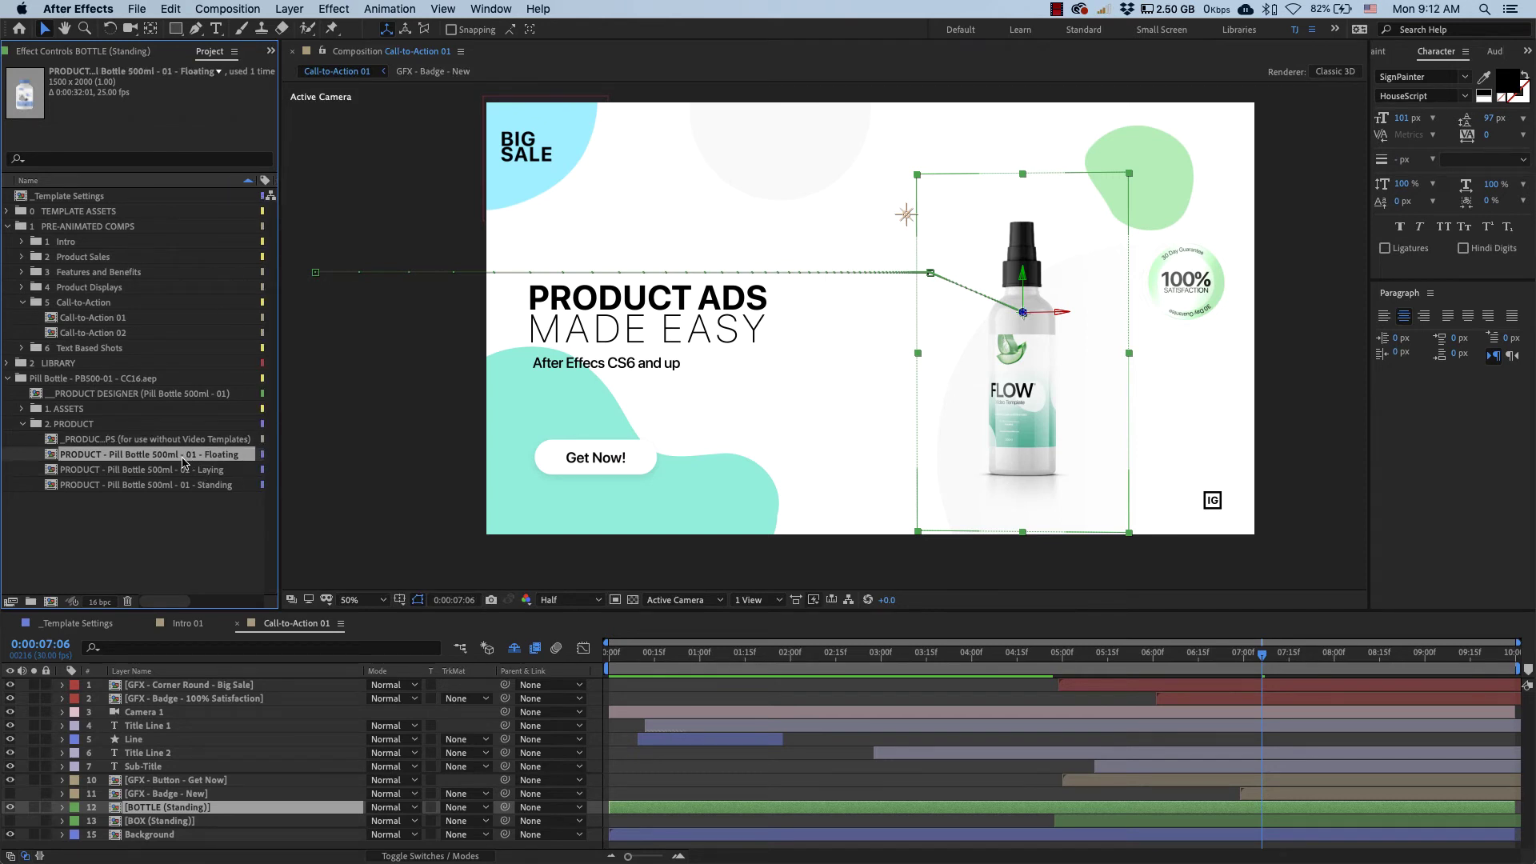
Step: Alt-drag PRODUCT - Pill Bottle 500ml - 01 - Standing onto the BOTTLE (Standing) layer to replace it
{"action": "left_click", "coordinate": [190, 474]}
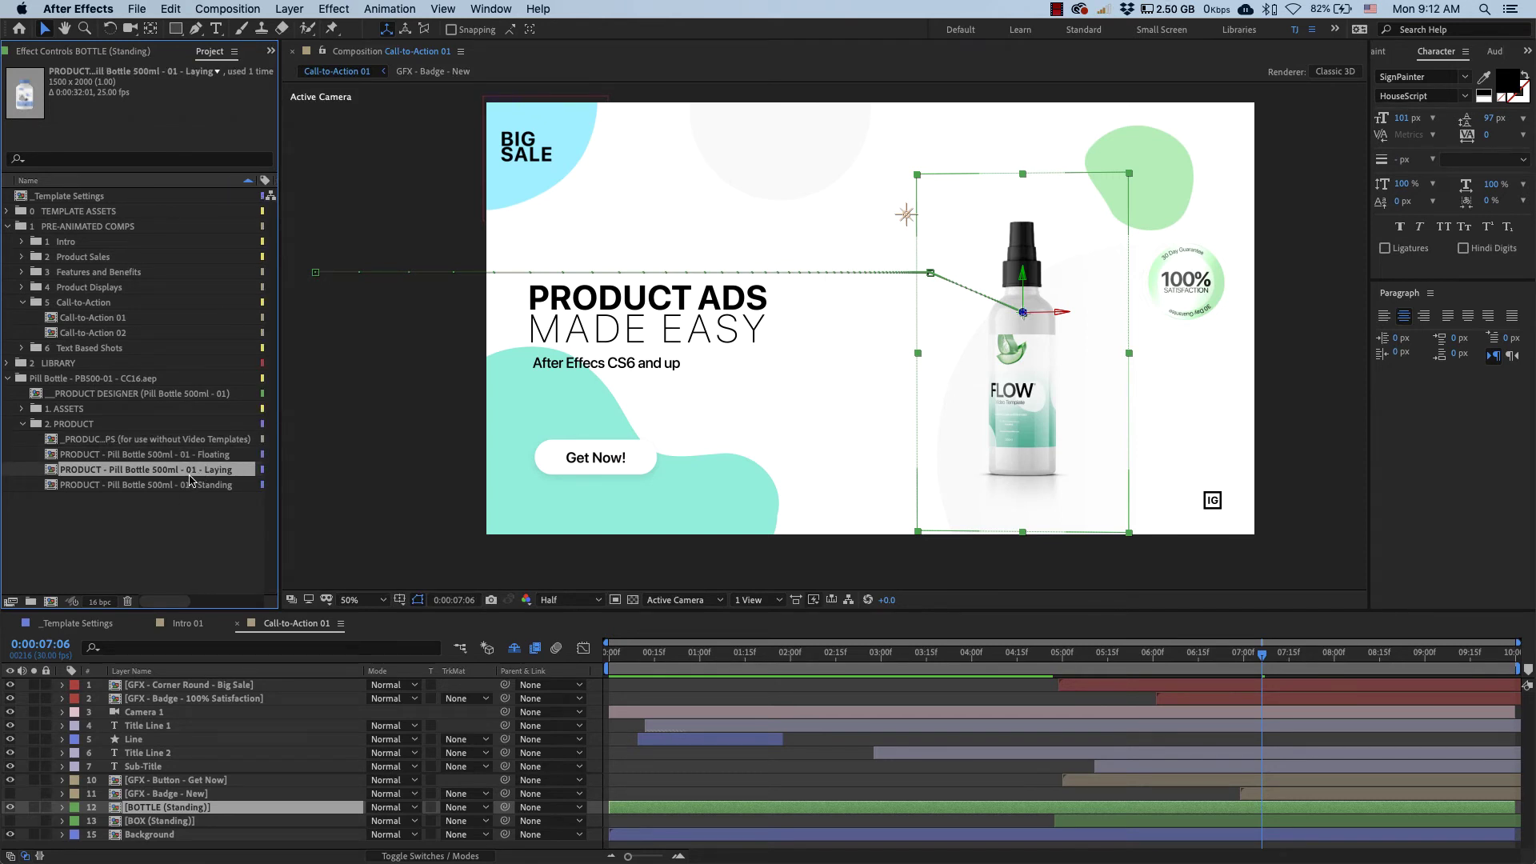
{"action": "left_click", "coordinate": [190, 486]}
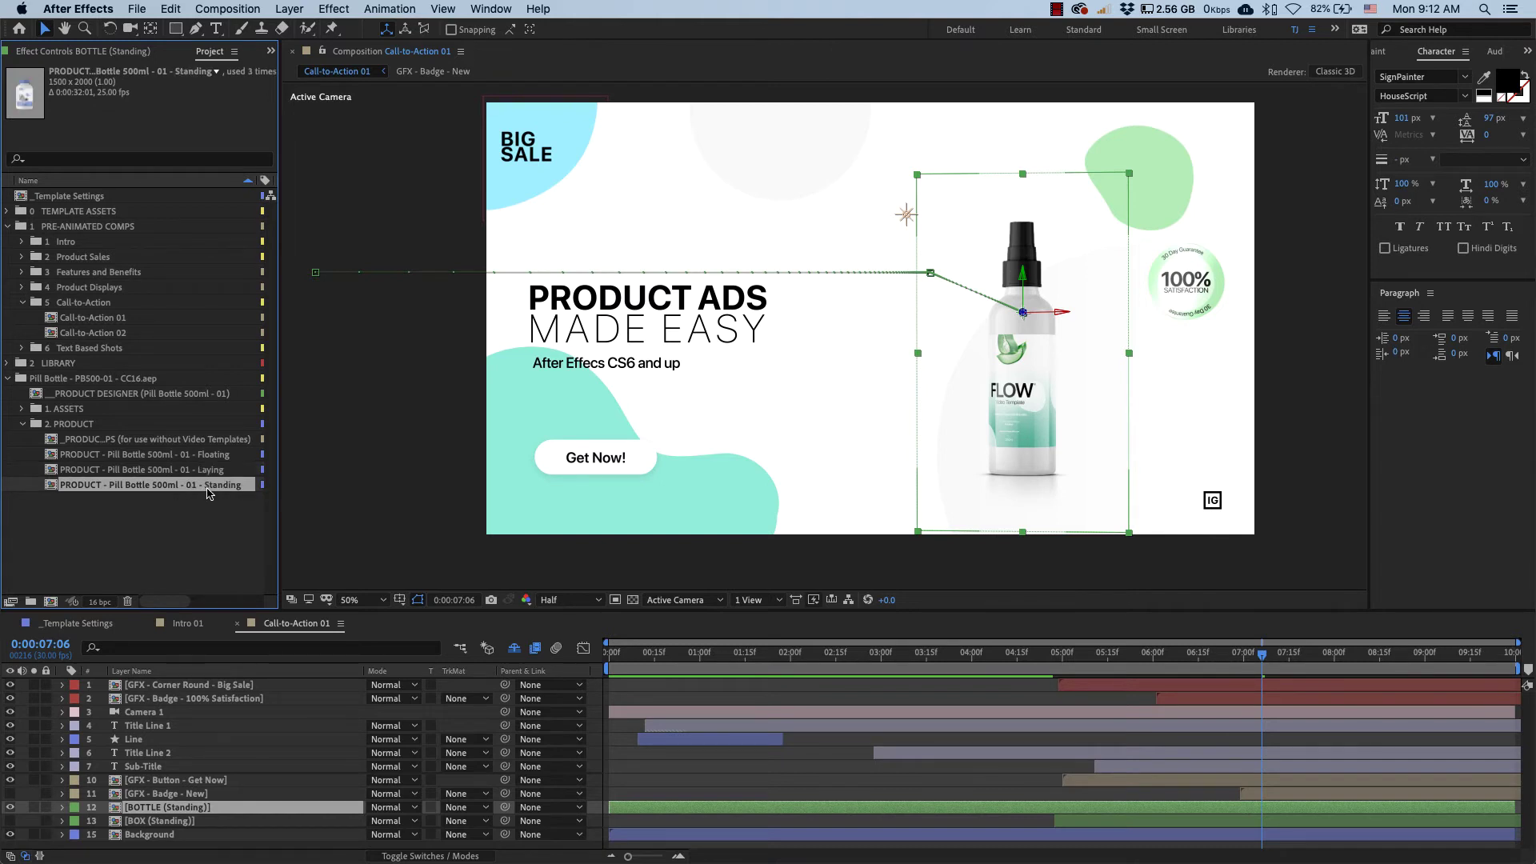
{"action": "left_click", "coordinate": [182, 807]}
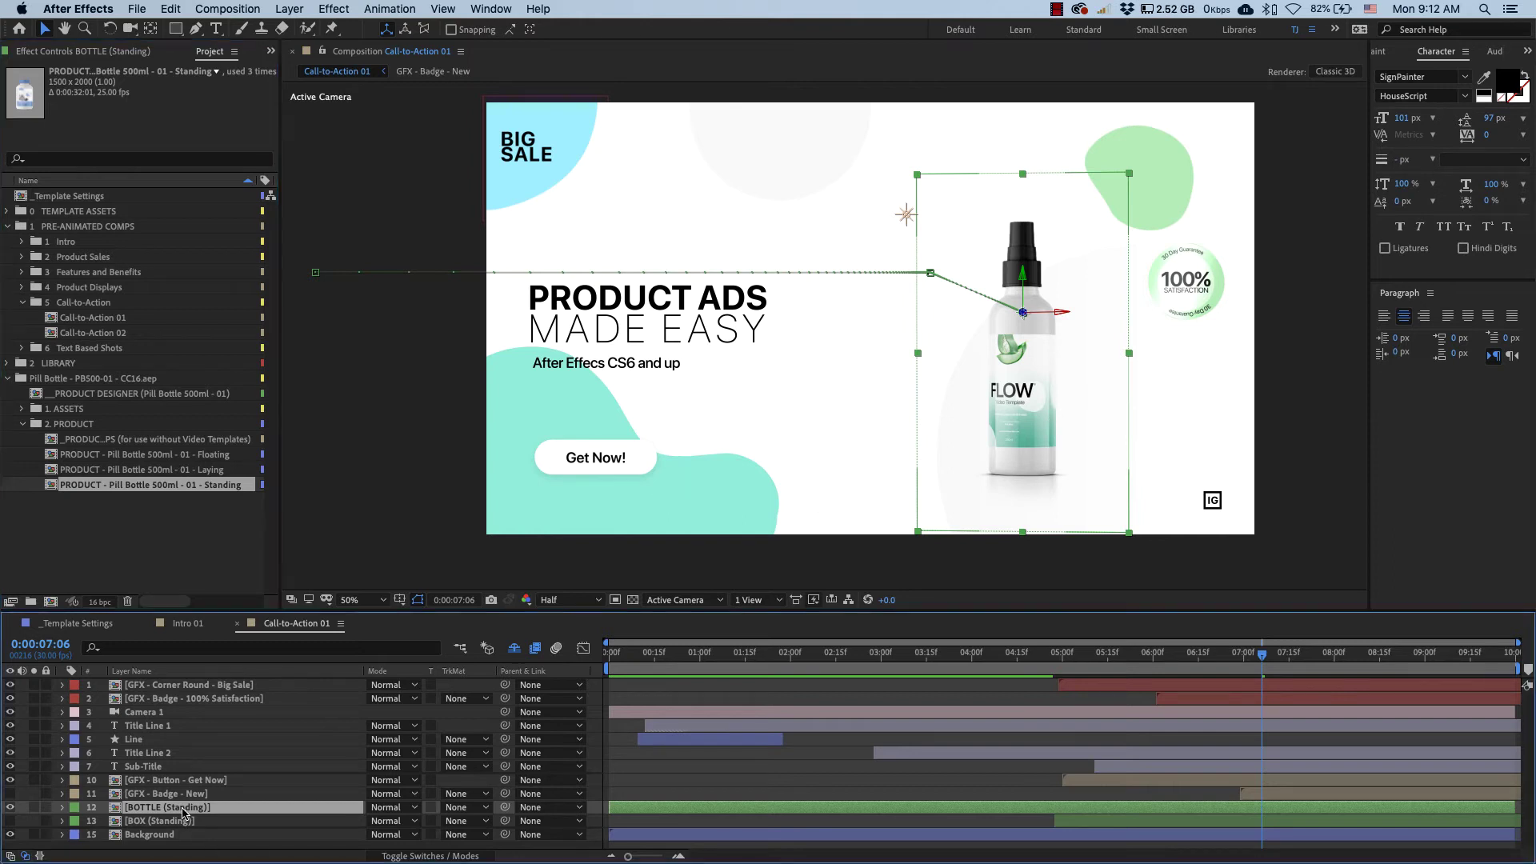
{"action": "left_click", "coordinate": [186, 486]}
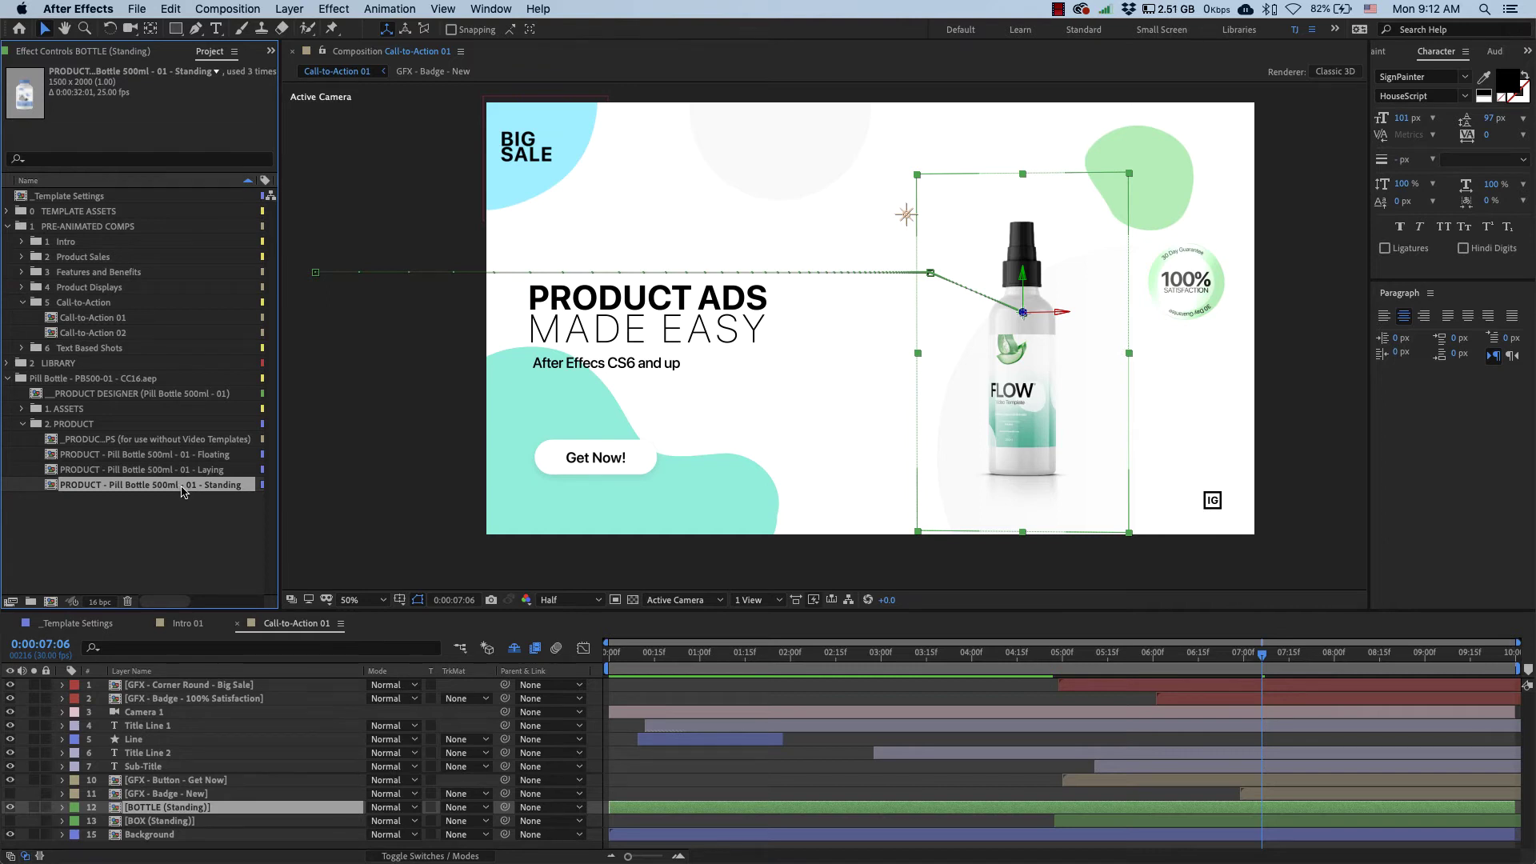
{"action": "left_click", "coordinate": [192, 809]}
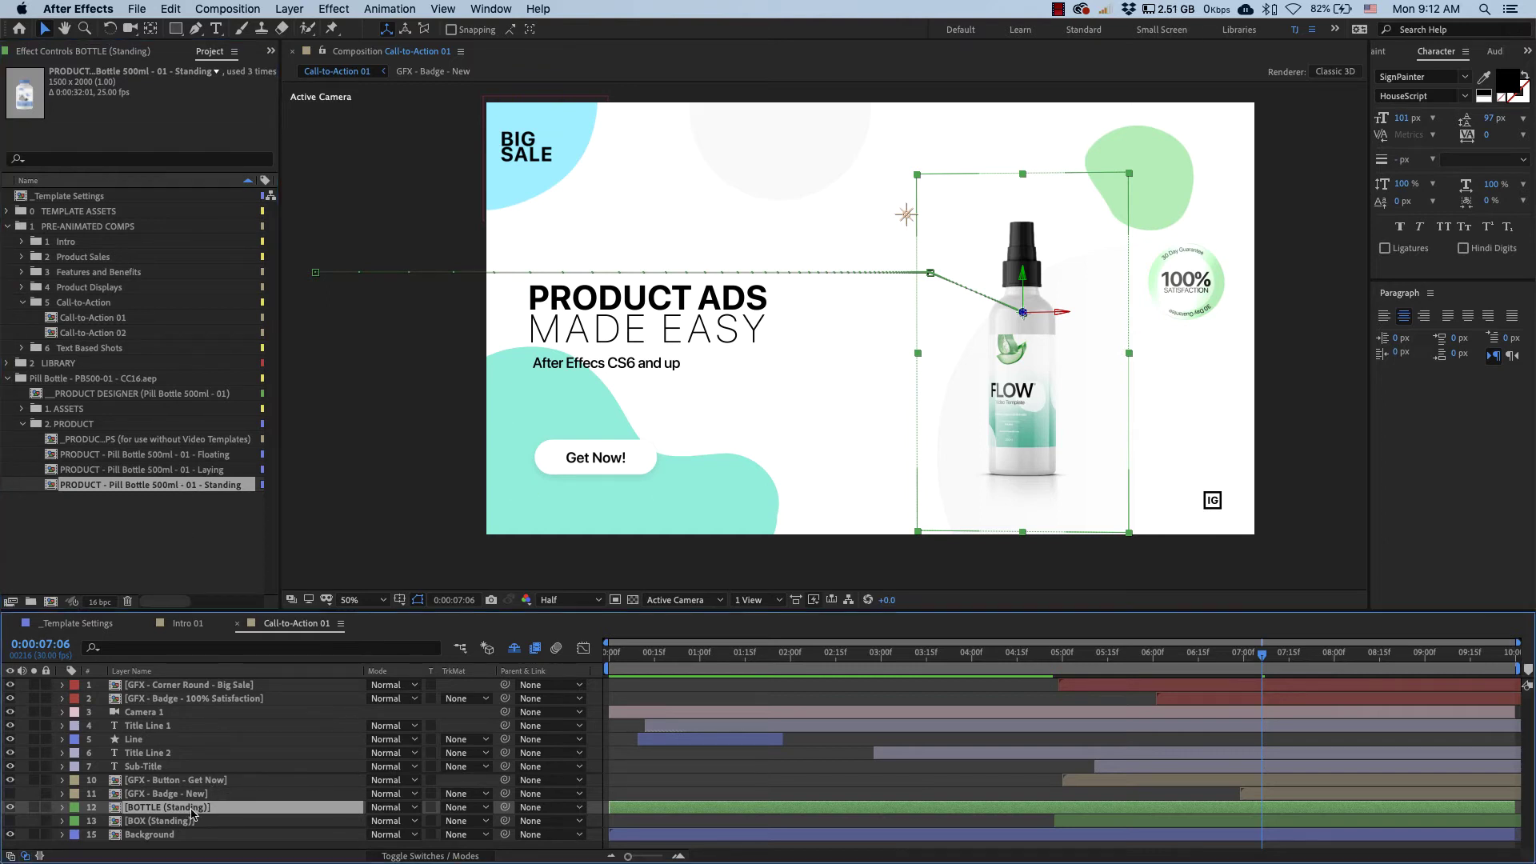
{"action": "left_click", "coordinate": [190, 490]}
{"action": "left_click_drag", "start_coordinate": [190, 490], "coordinate": [227, 811]}
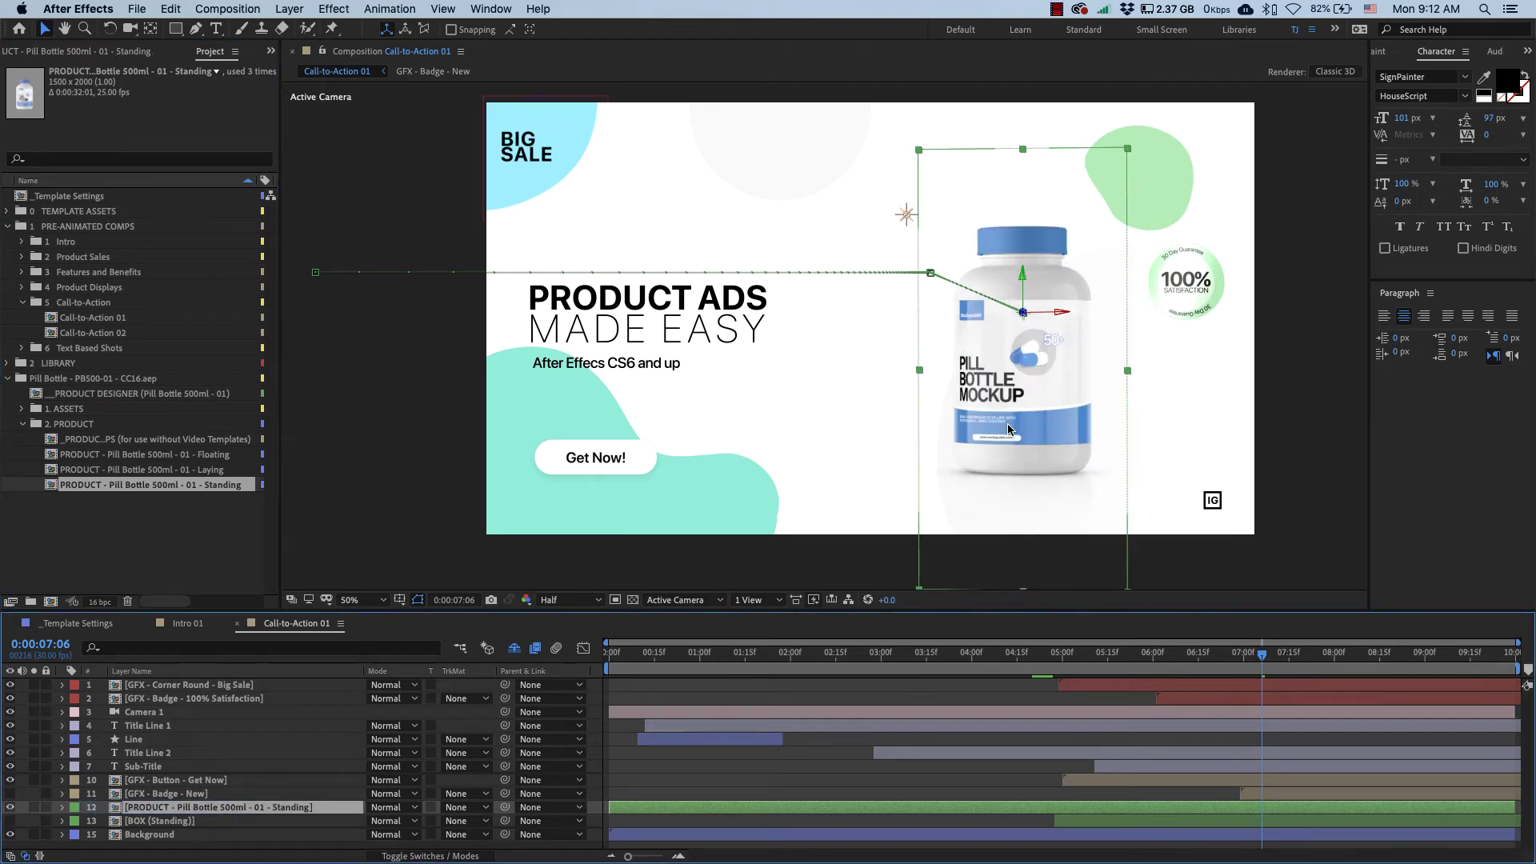
{"action": "left_click_drag", "start_coordinate": [1236, 662], "coordinate": [1273, 658]}
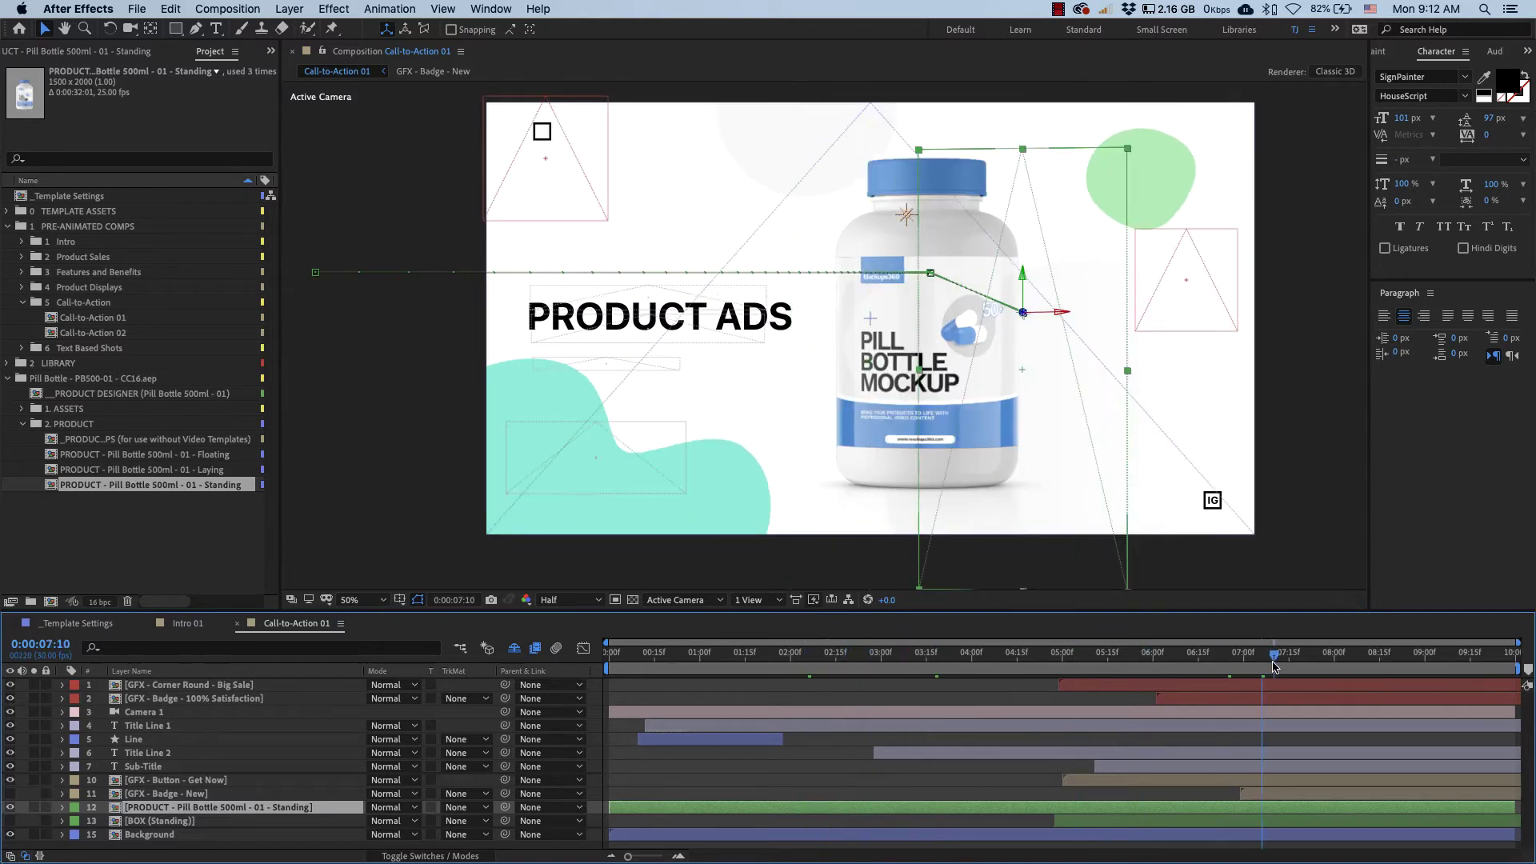
Step: In Intro 01, Alt-drag the Laying pill bottle item onto BOTTLE (Laying) to replace it
{"action": "left_click", "coordinate": [187, 625]}
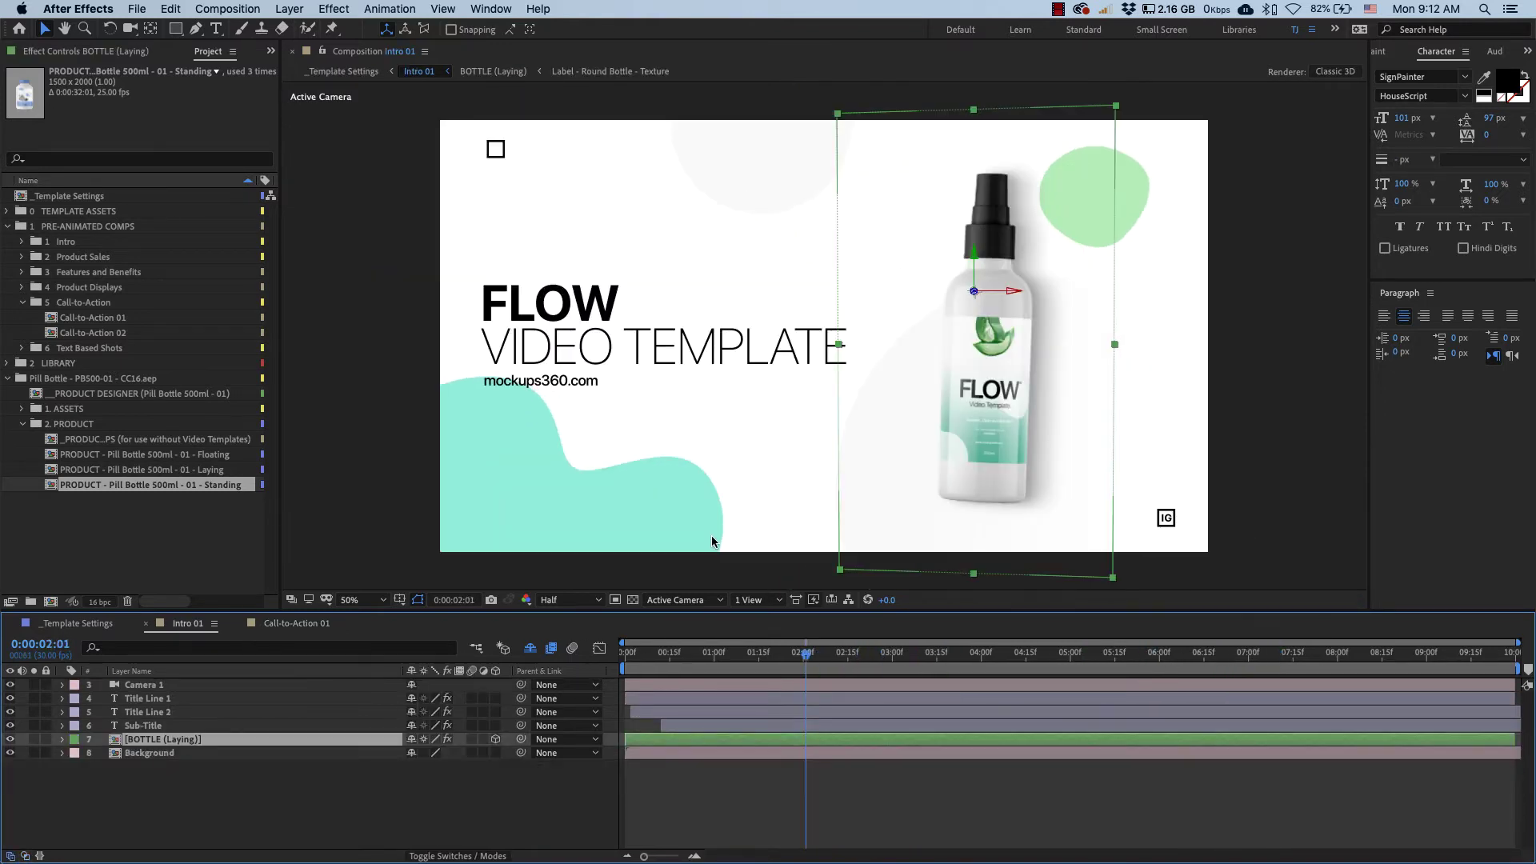
{"action": "left_click", "coordinate": [991, 405]}
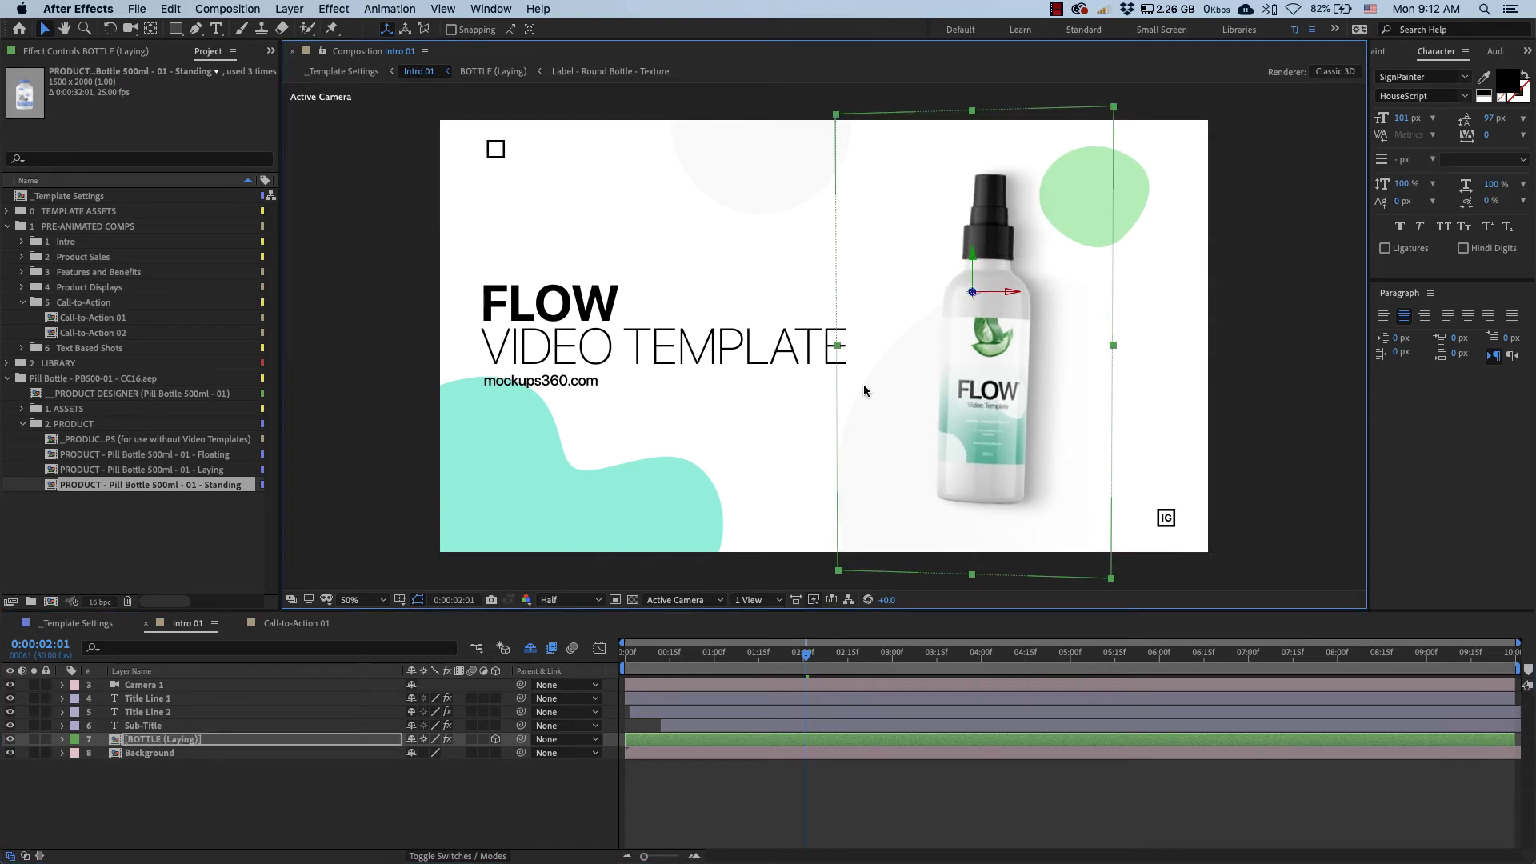
{"action": "left_click", "coordinate": [172, 471]}
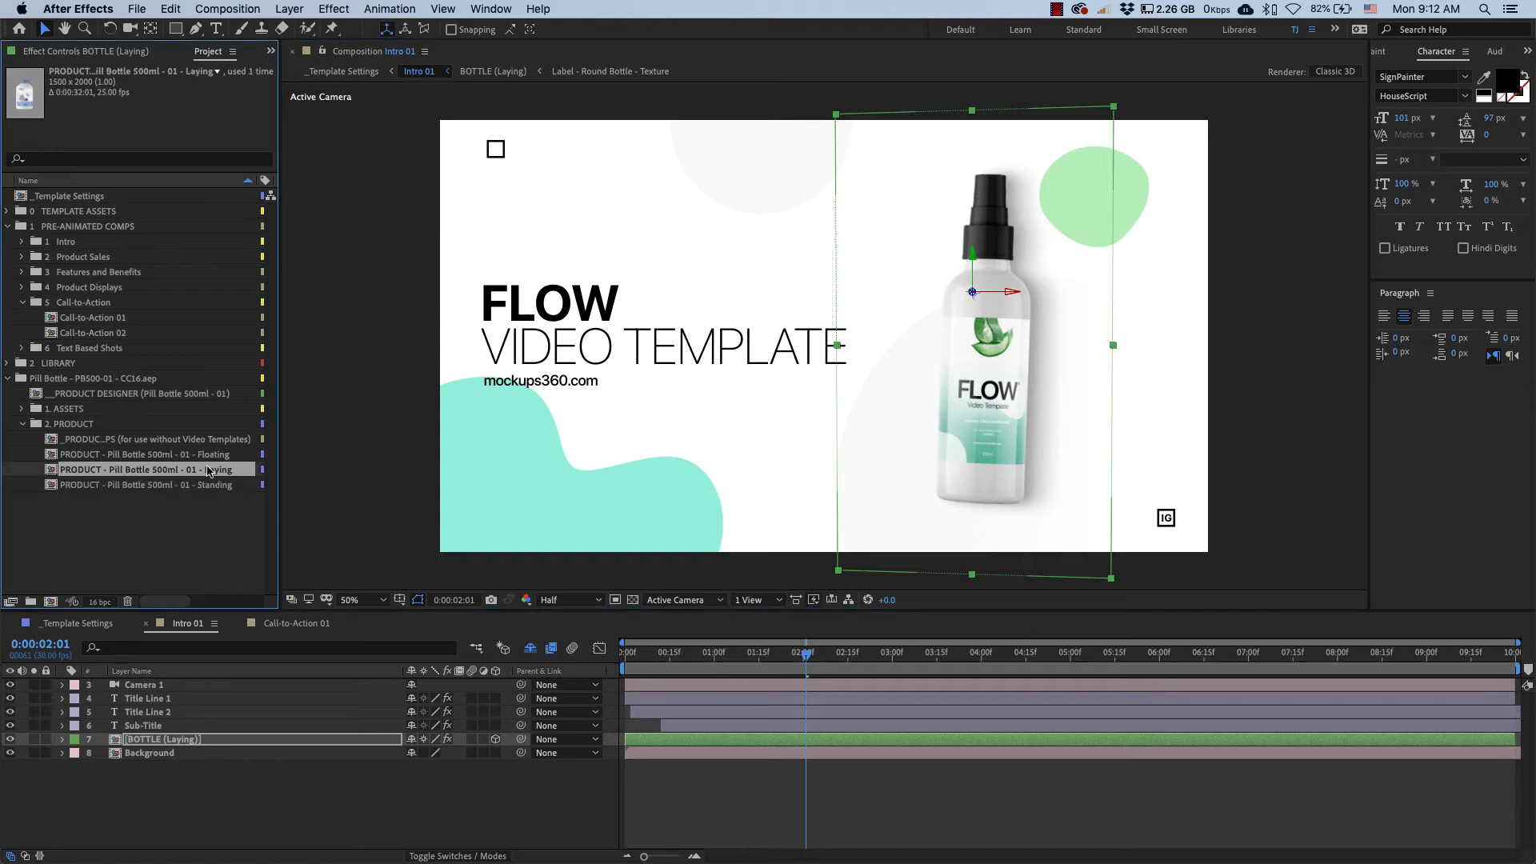
{"action": "left_click", "coordinate": [171, 804]}
{"action": "left_click_drag", "start_coordinate": [168, 478], "coordinate": [204, 739]}
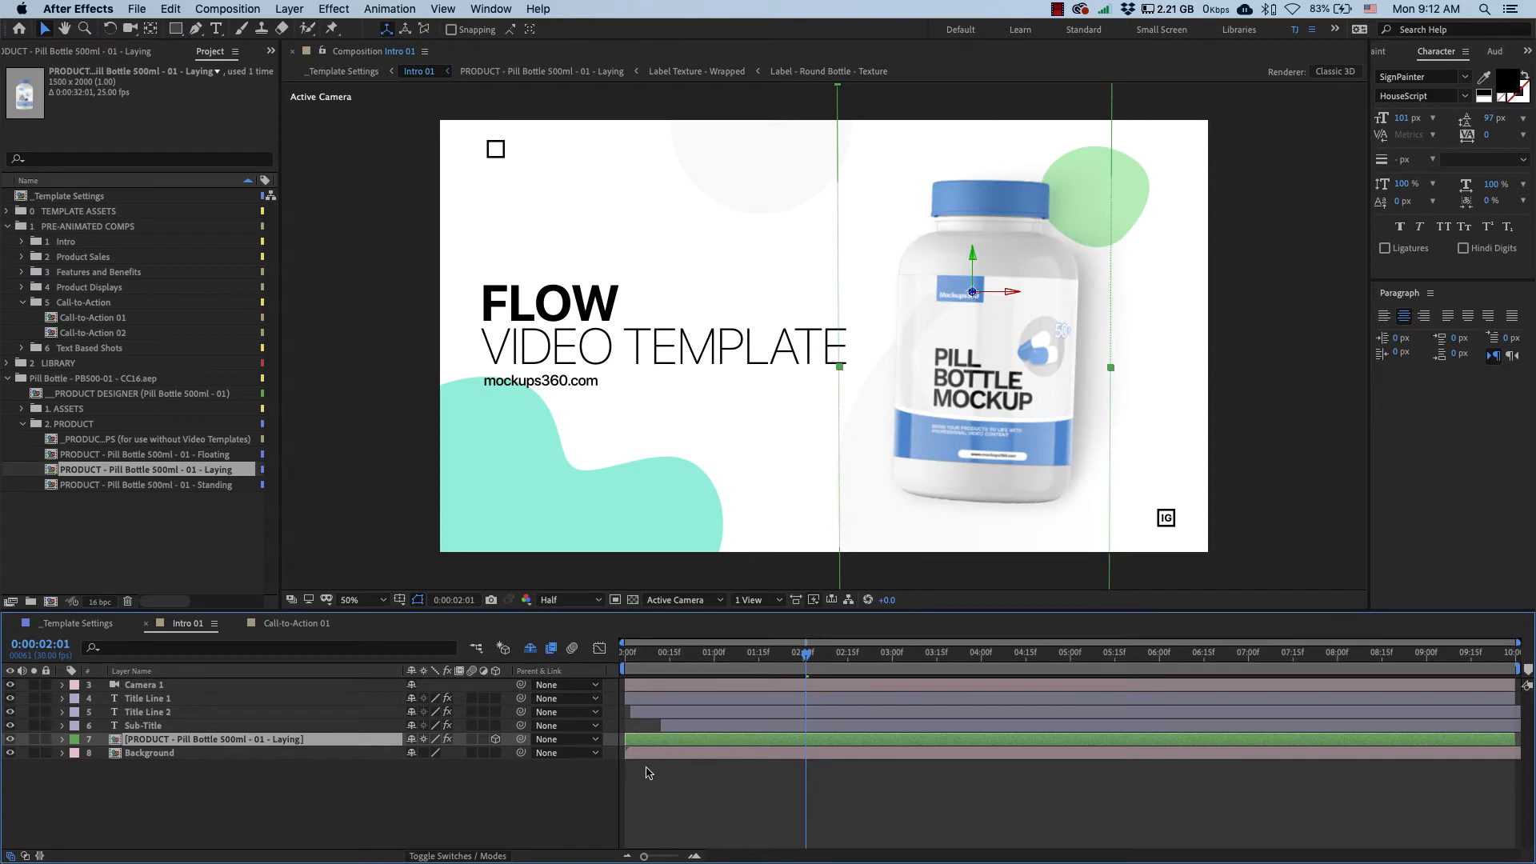
Step: Scale the pill bottle to 60% and move it down and left in frame
{"action": "key", "text": "s"}
{"action": "left_click", "coordinate": [448, 753]}
{"action": "type", "text": "6"}
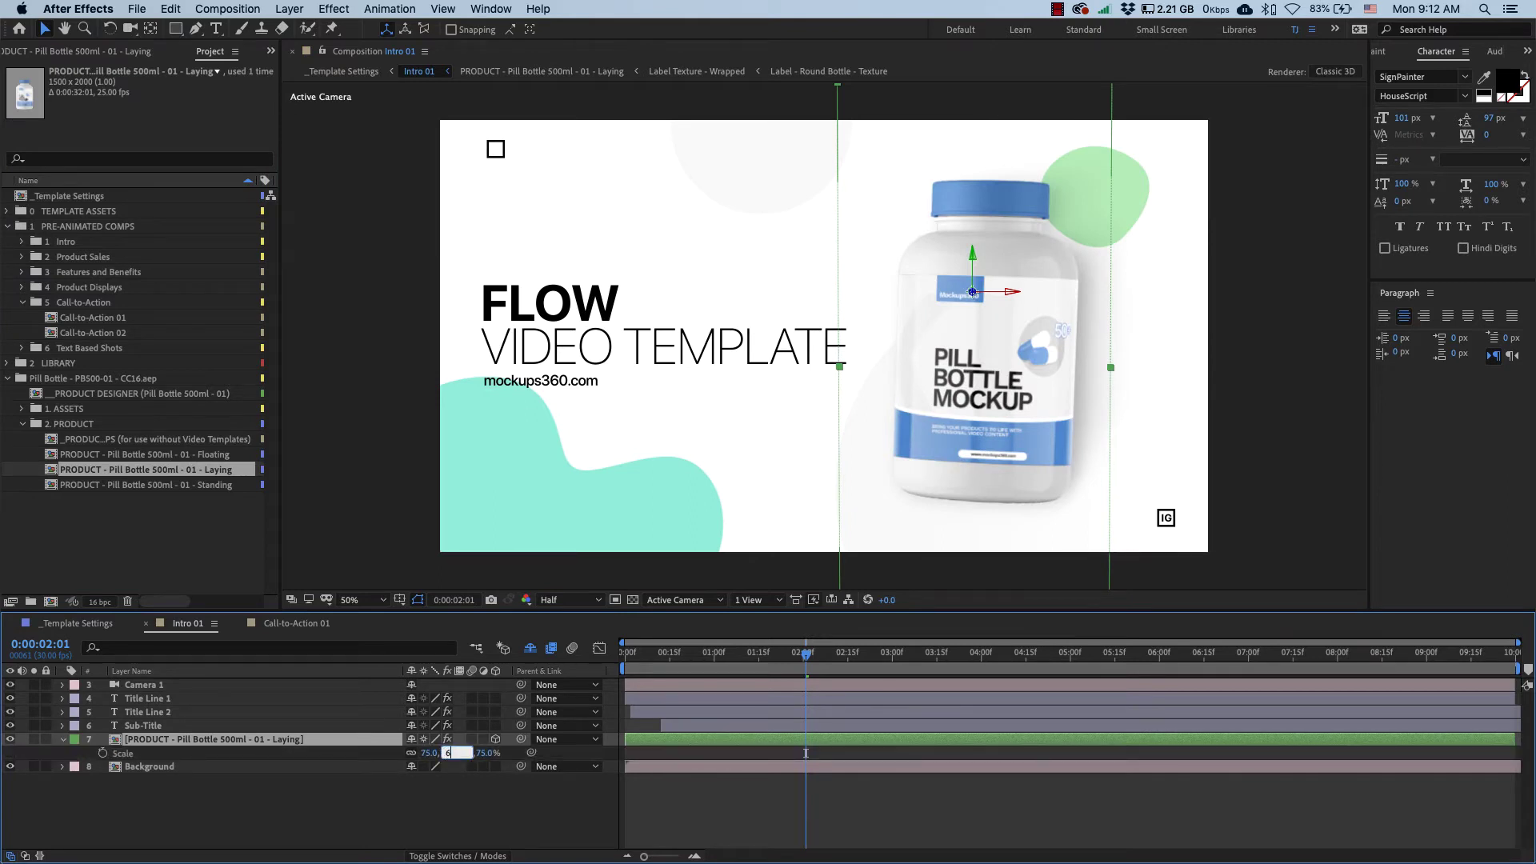
{"action": "type", "text": "0"}
{"action": "key", "text": "Return"}
{"action": "left_click_drag", "start_coordinate": [1027, 343], "coordinate": [997, 377]}
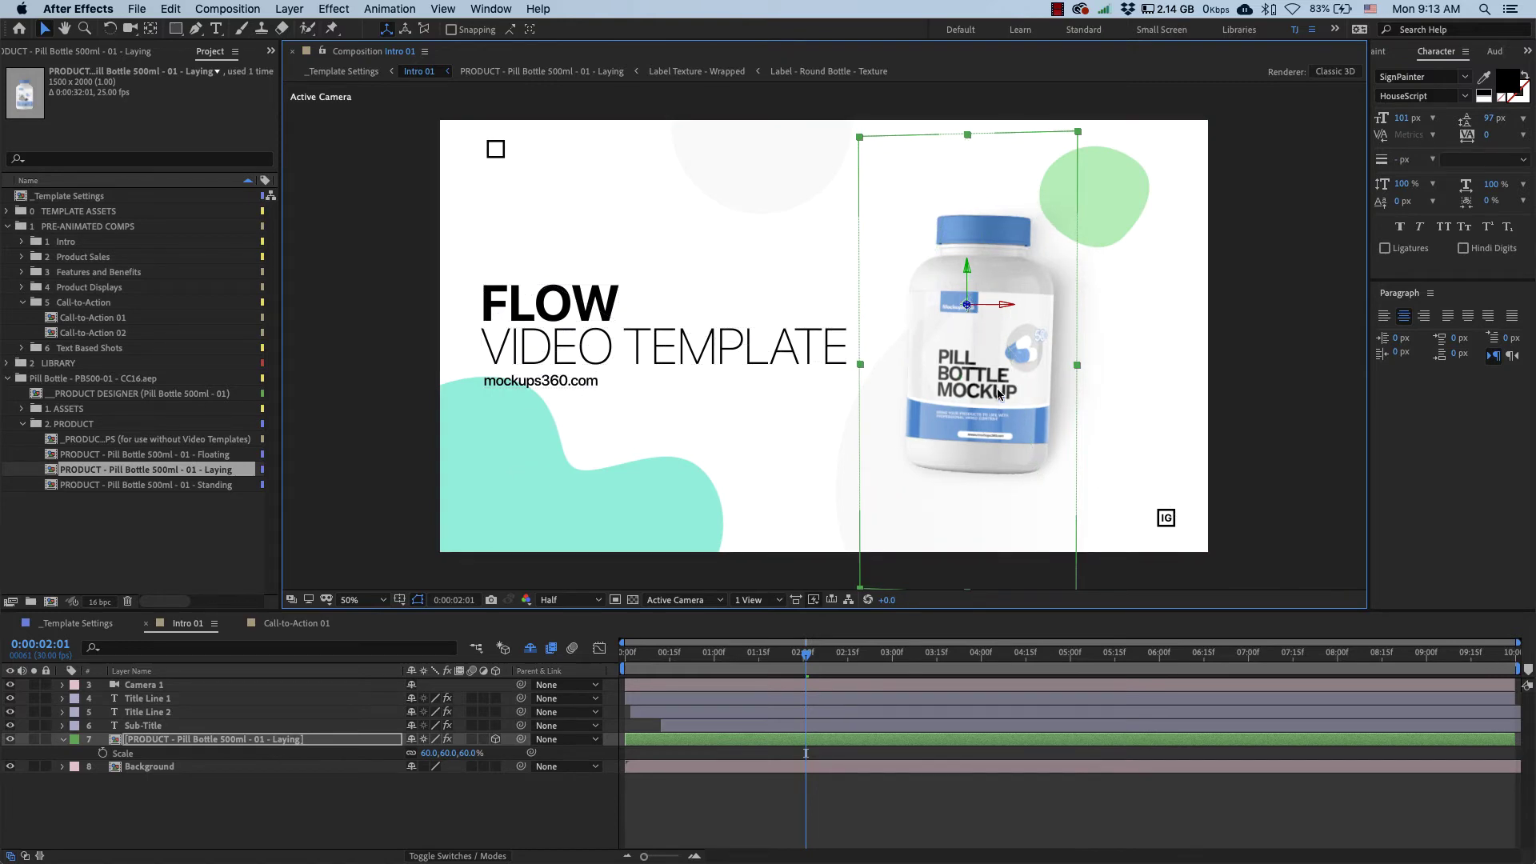
{"action": "left_click", "coordinate": [1310, 424]}
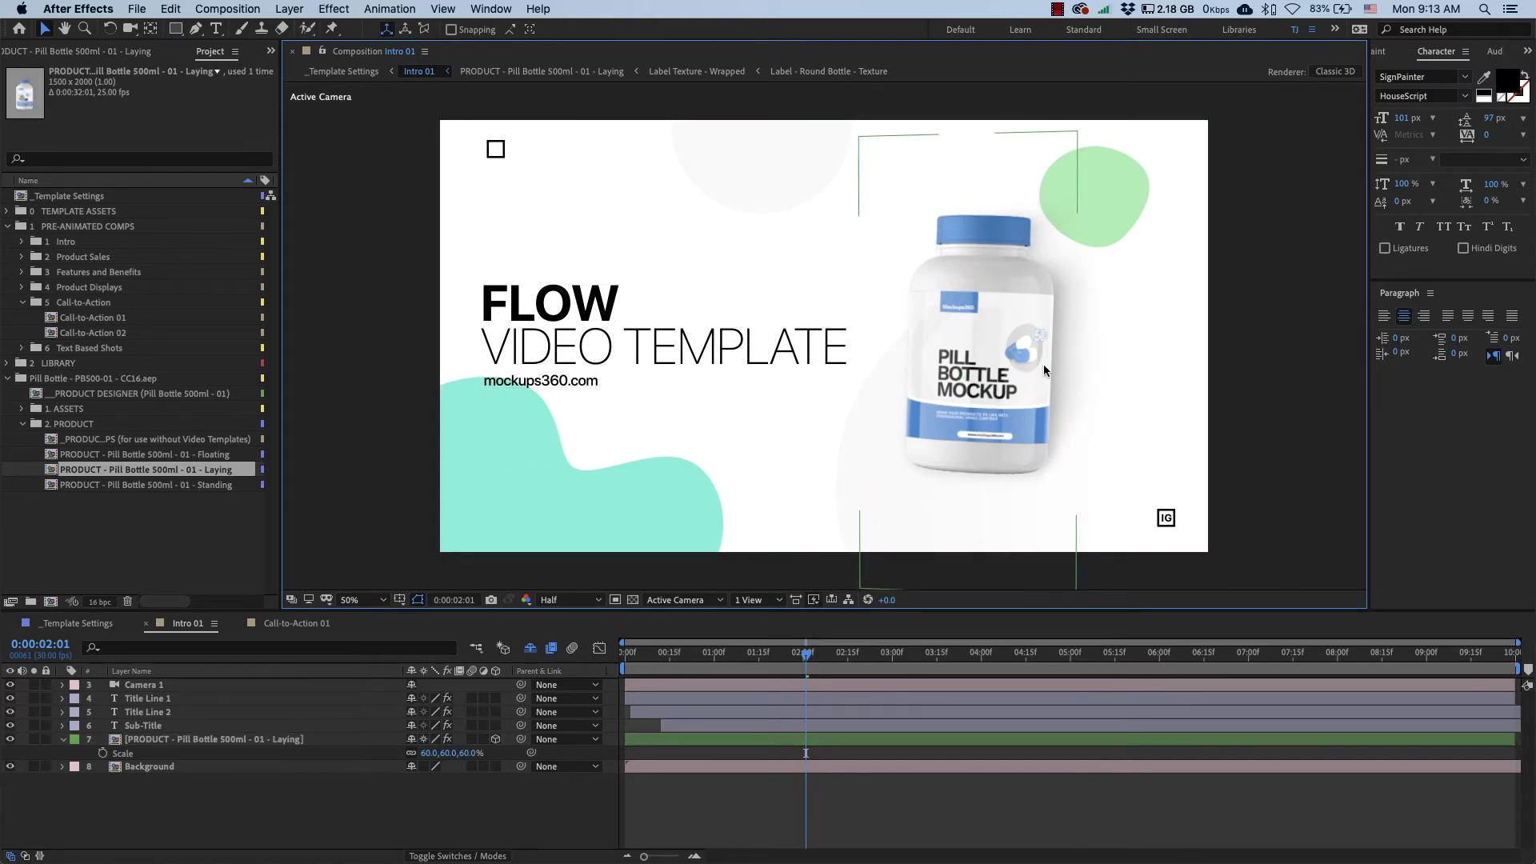
{"action": "left_click", "coordinate": [987, 381]}
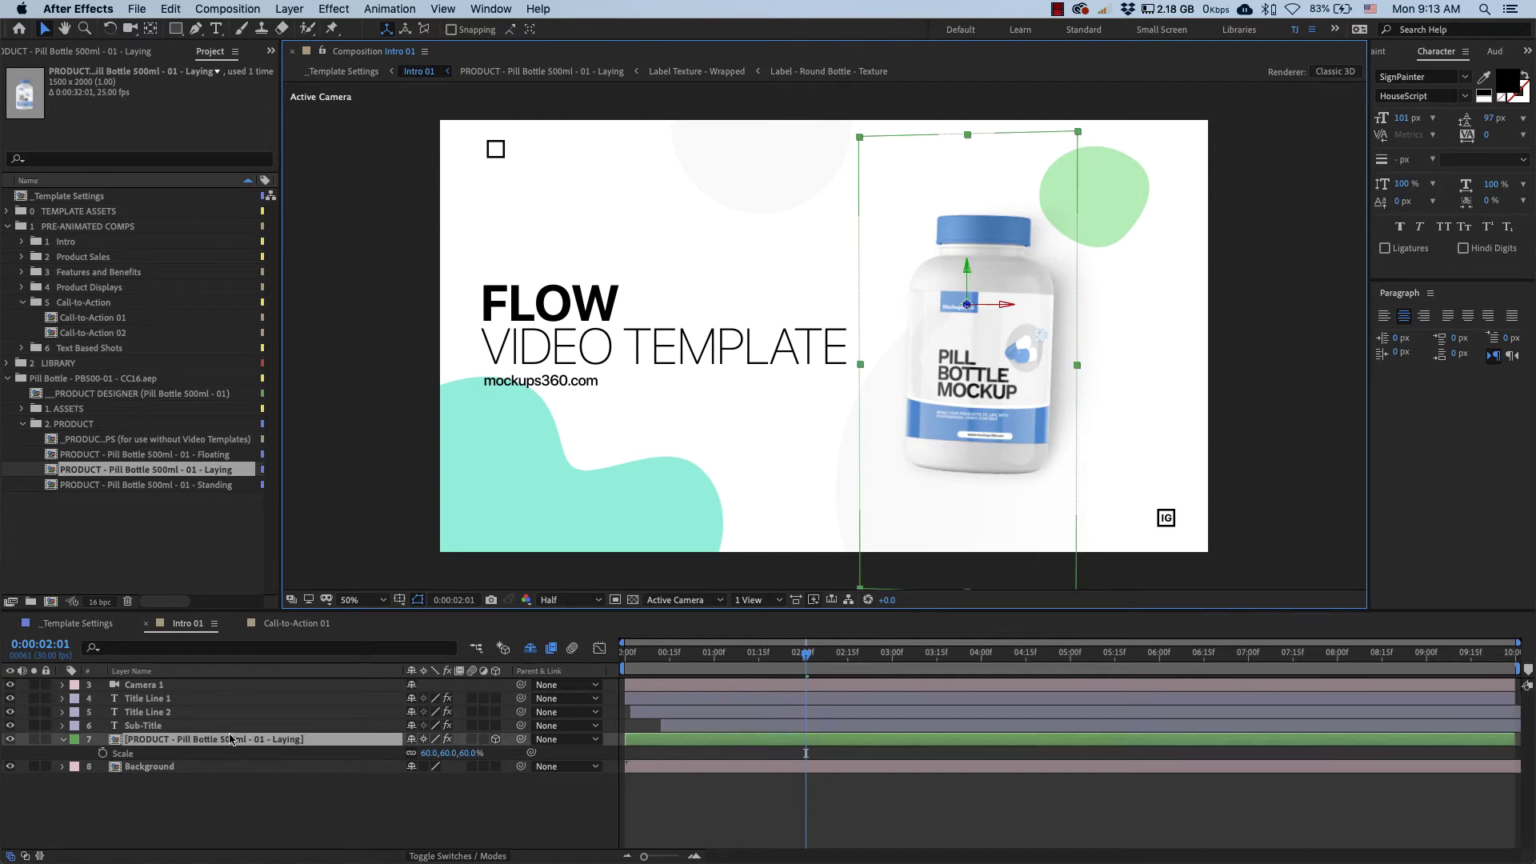
{"action": "left_click", "coordinate": [236, 782]}
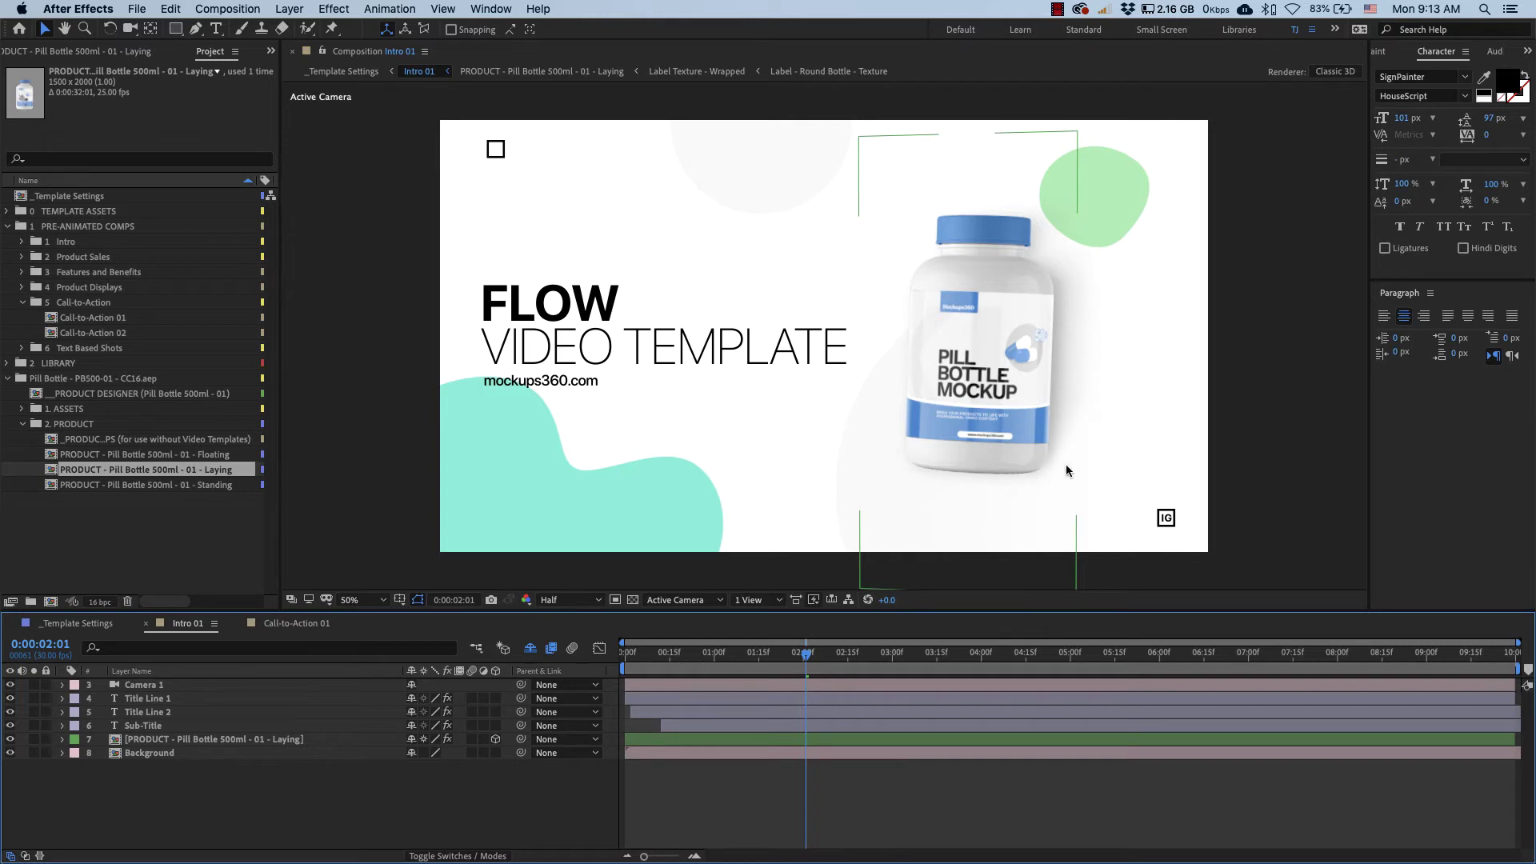
{"action": "left_click", "coordinate": [977, 415]}
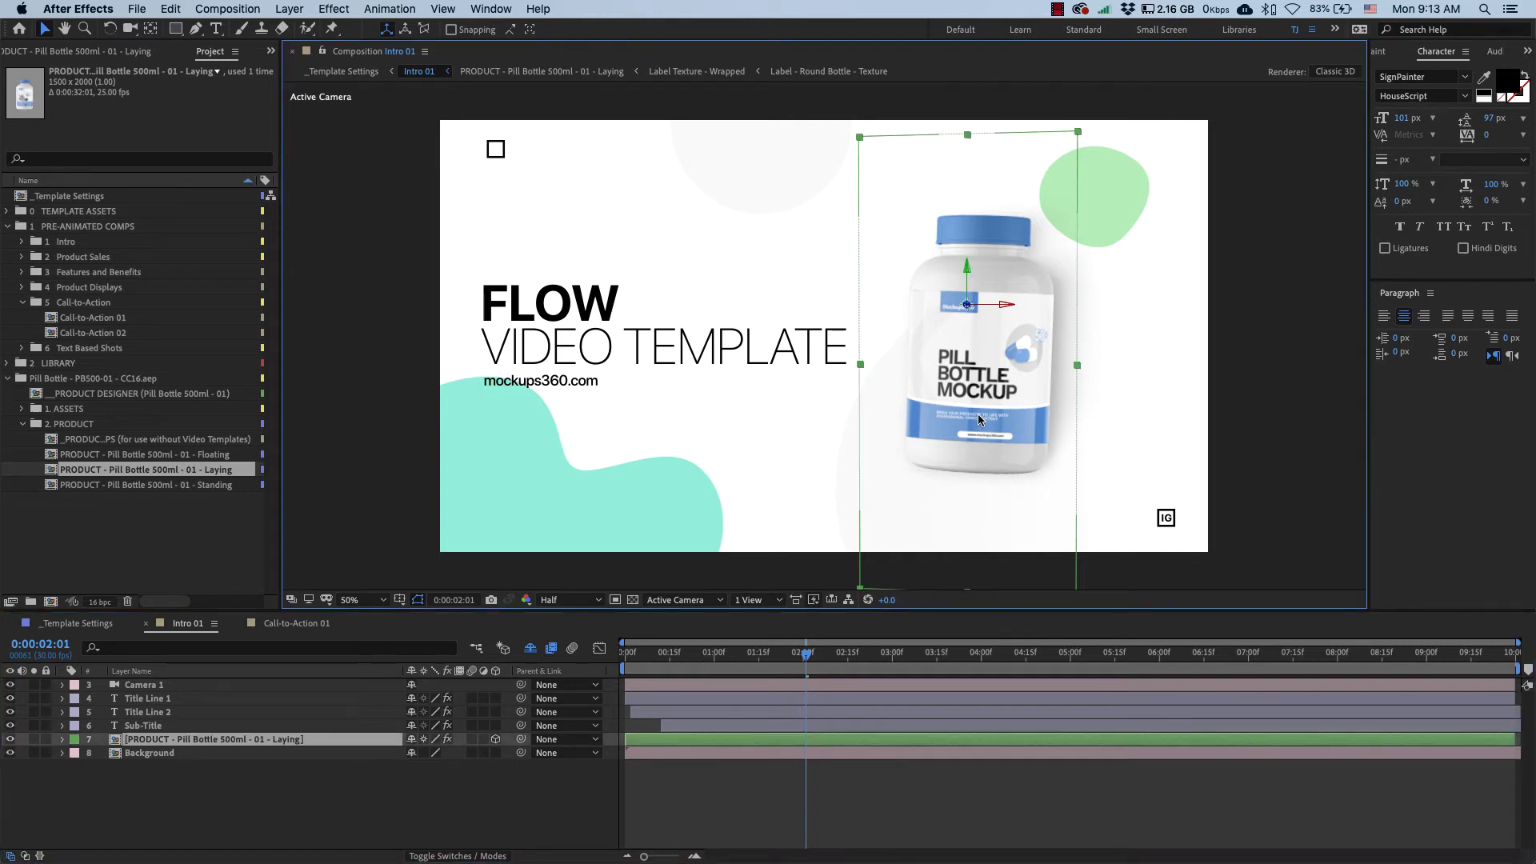
Step: Inside the pill bottle precomp, change SHADOW SETTINGS' Shadow Angle from 51° to 127°
{"action": "double_click", "coordinate": [977, 414]}
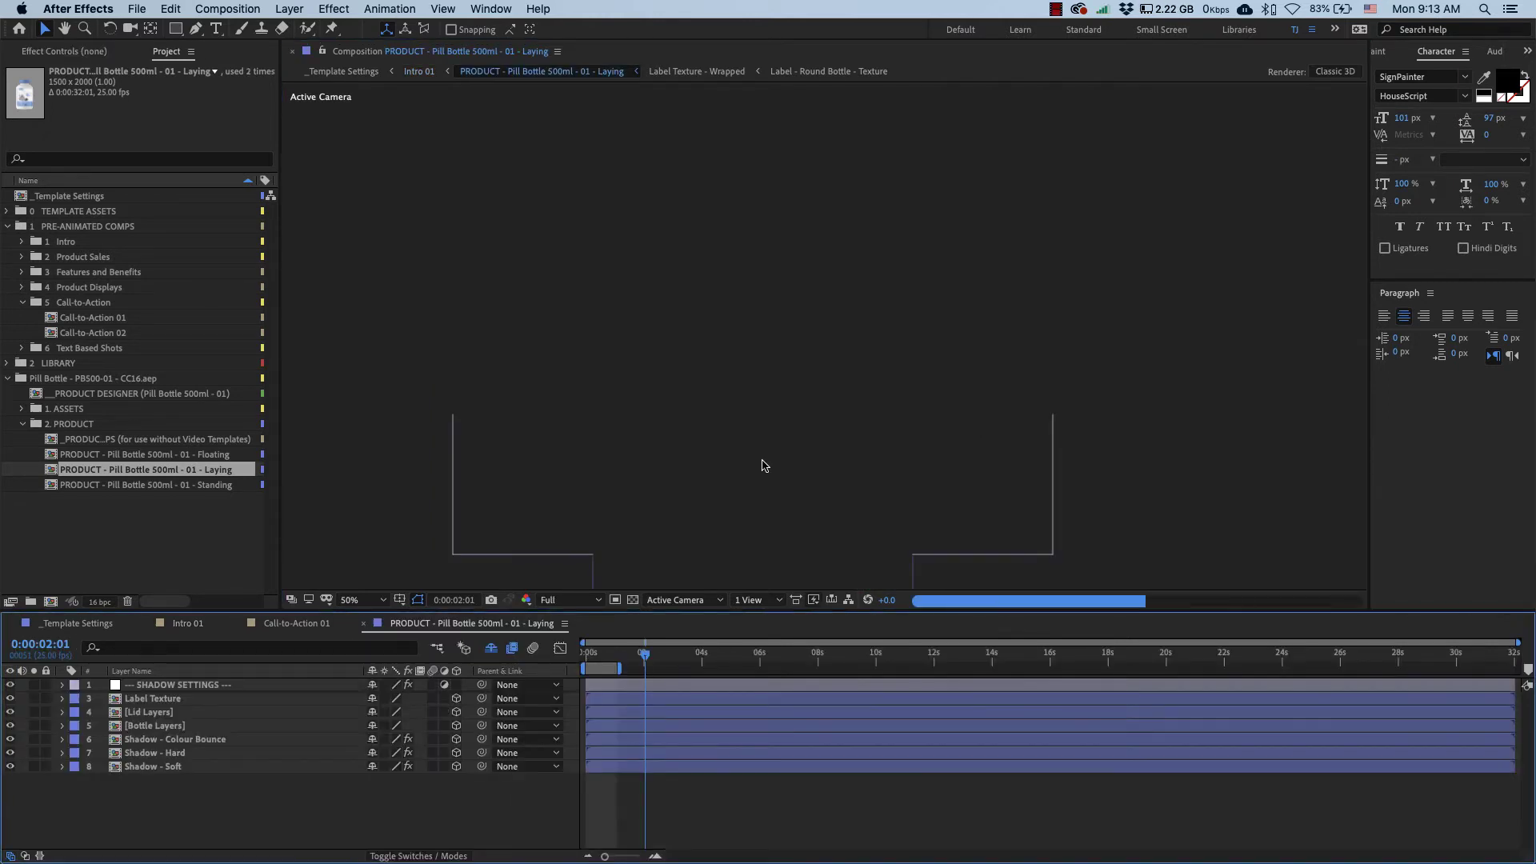
{"action": "key", "text": "h"}
{"action": "key", "text": "v"}
{"action": "key", "text": "comma"}
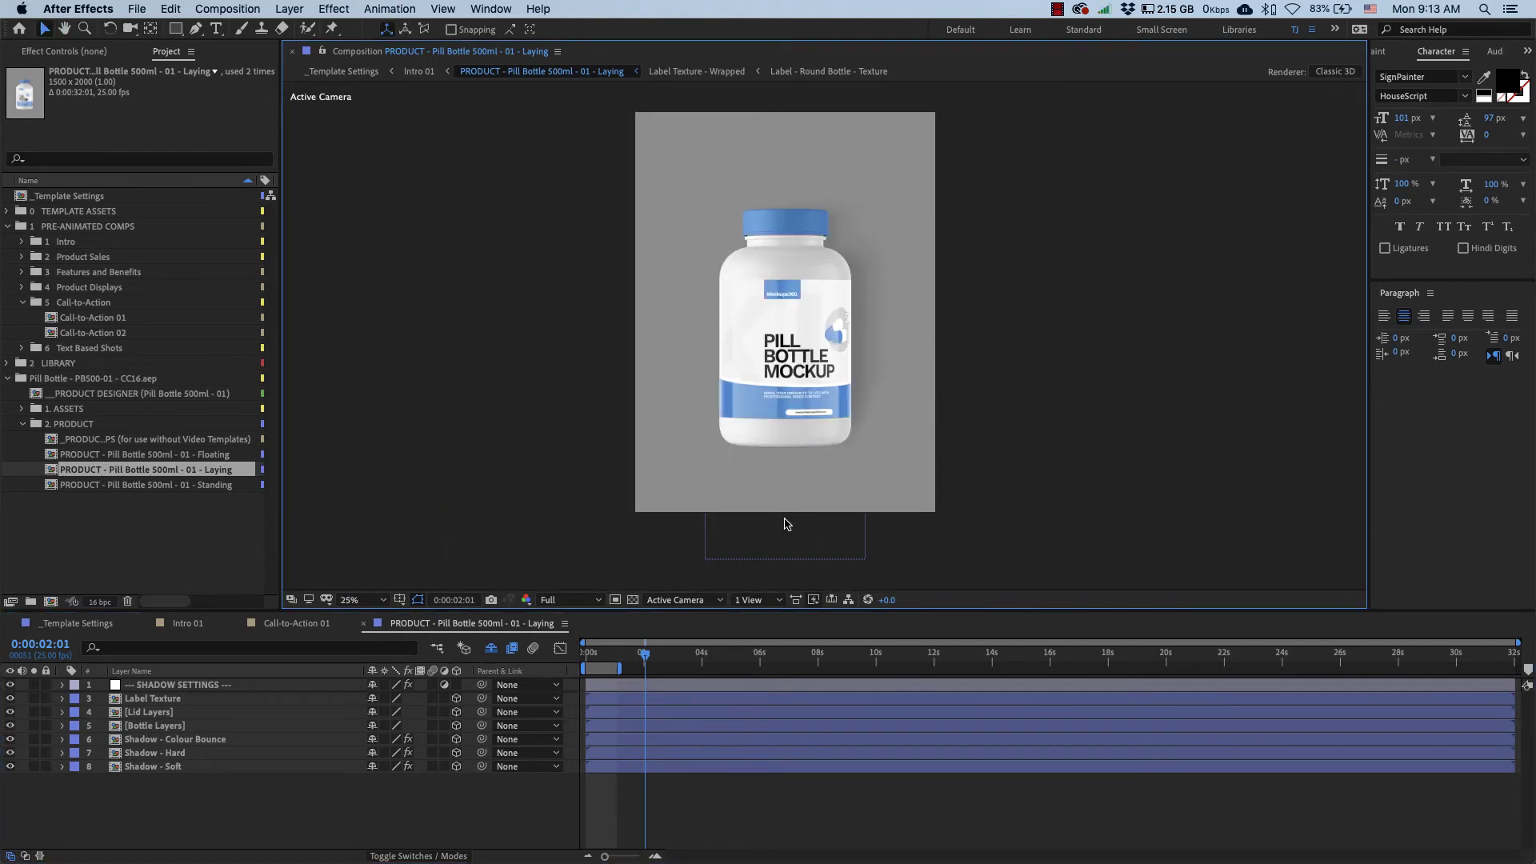
{"action": "left_click", "coordinate": [787, 505]}
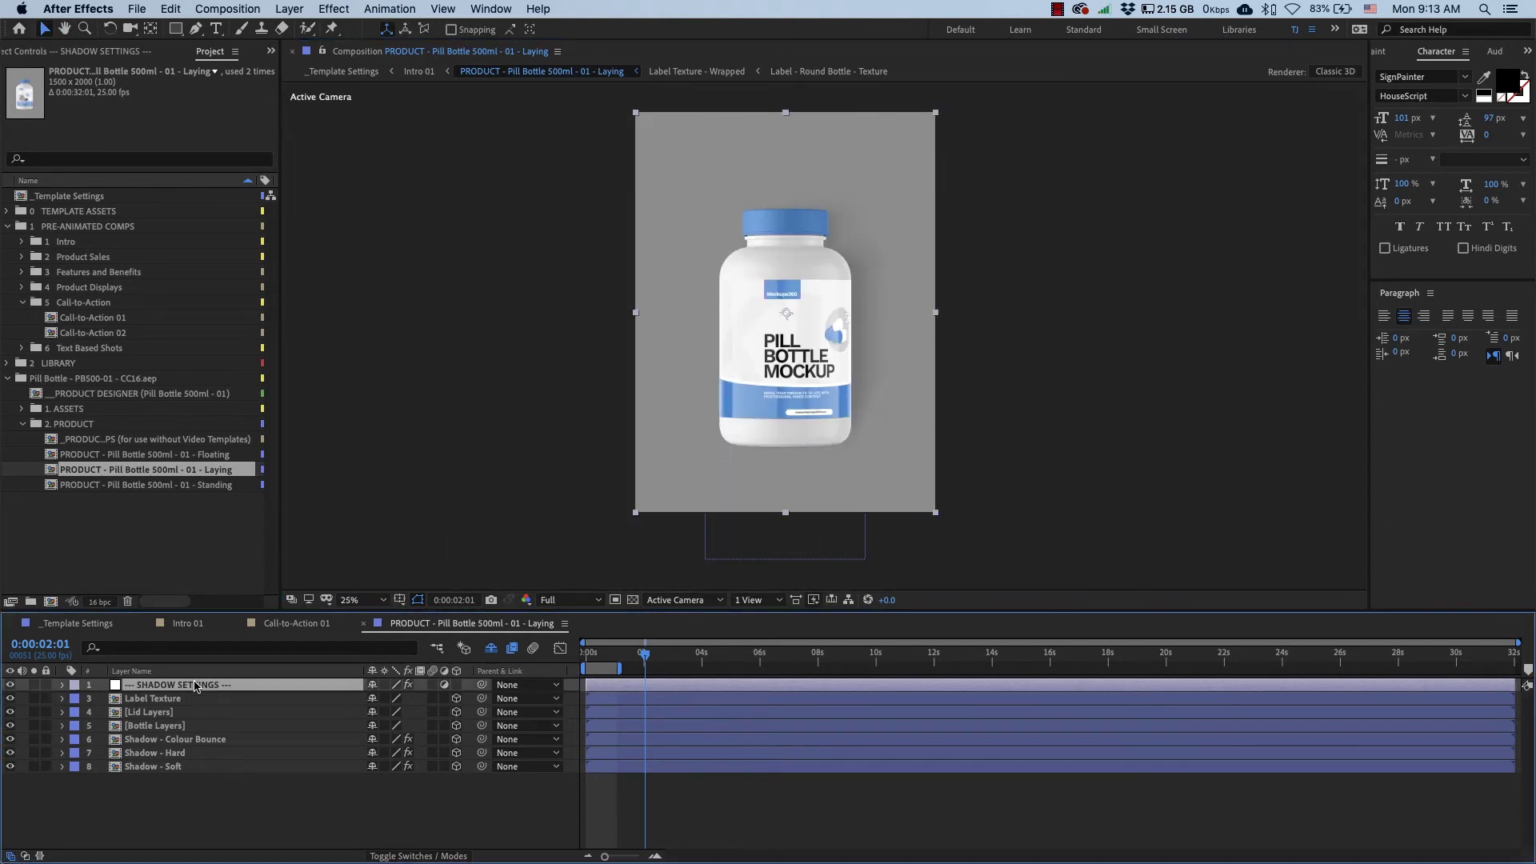
{"action": "left_click", "coordinate": [138, 53]}
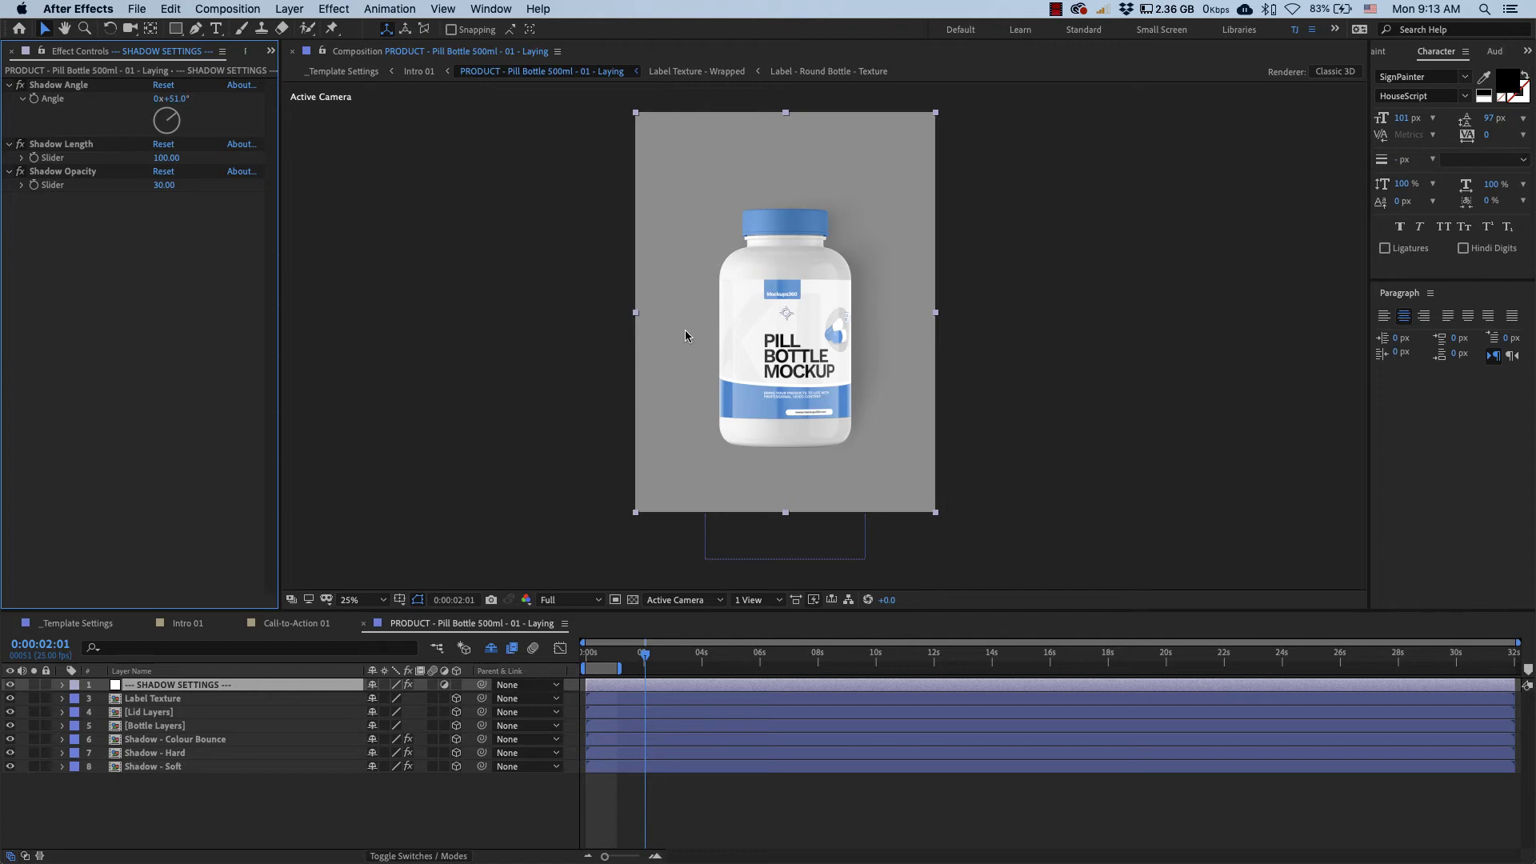
{"action": "left_click", "coordinate": [175, 126]}
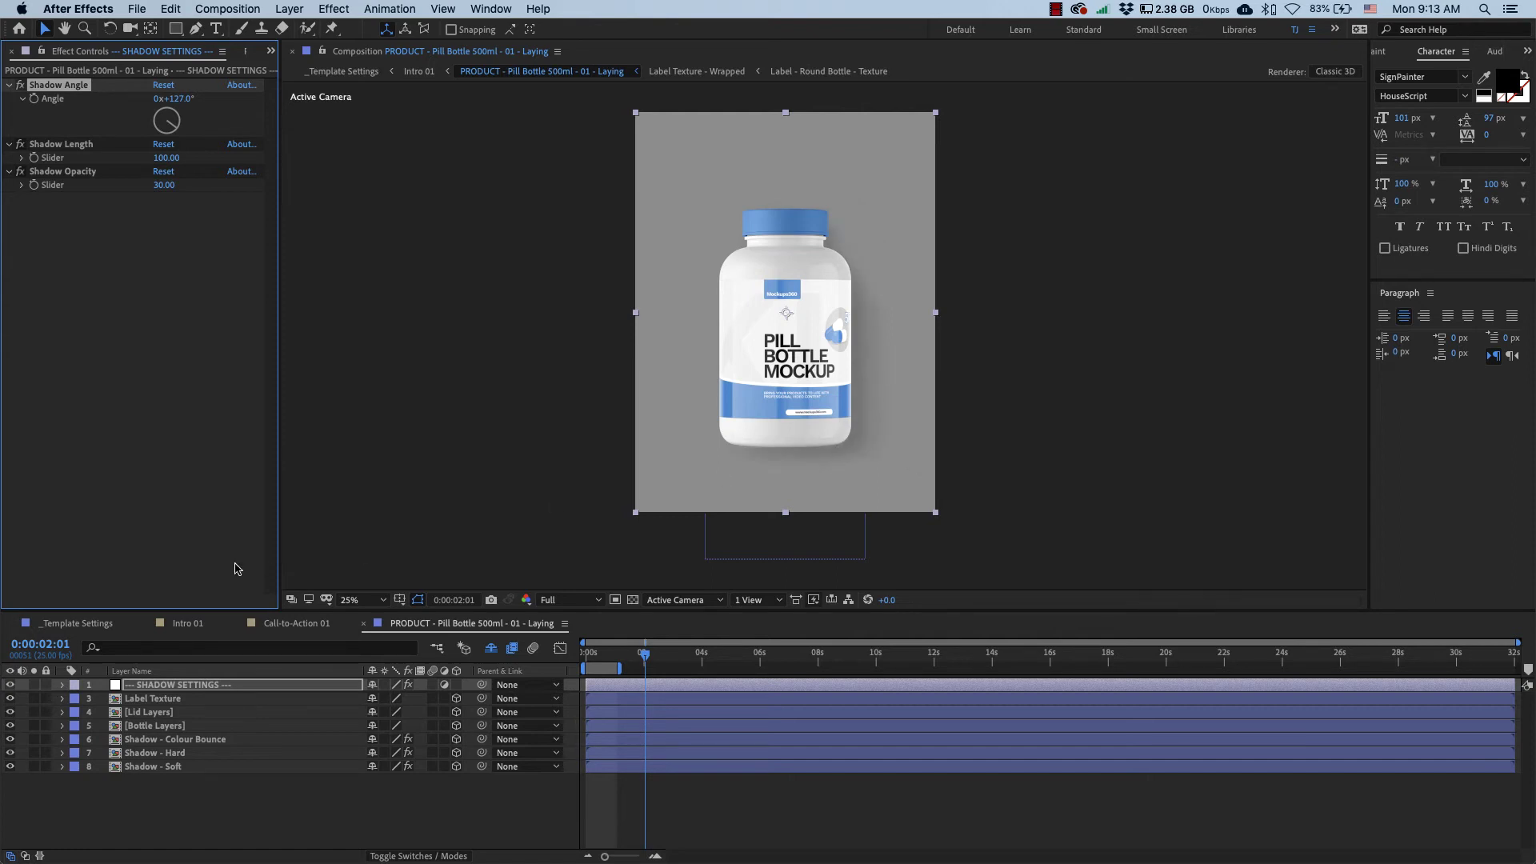
Step: Return to Intro 01 and preview the newly shadowed bottle
{"action": "left_click", "coordinate": [196, 624]}
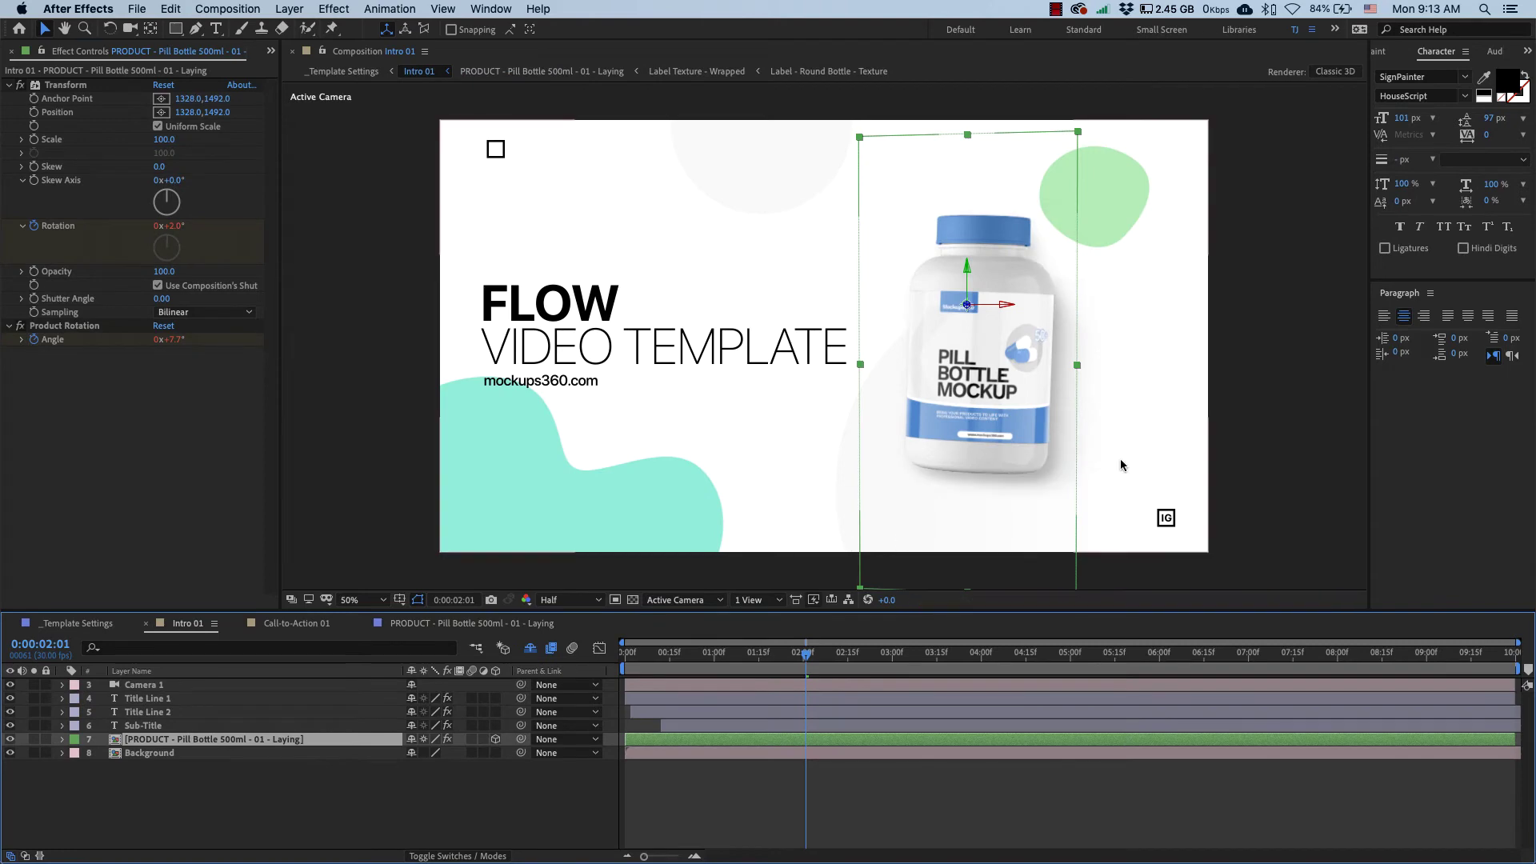
{"action": "left_click", "coordinate": [1238, 445]}
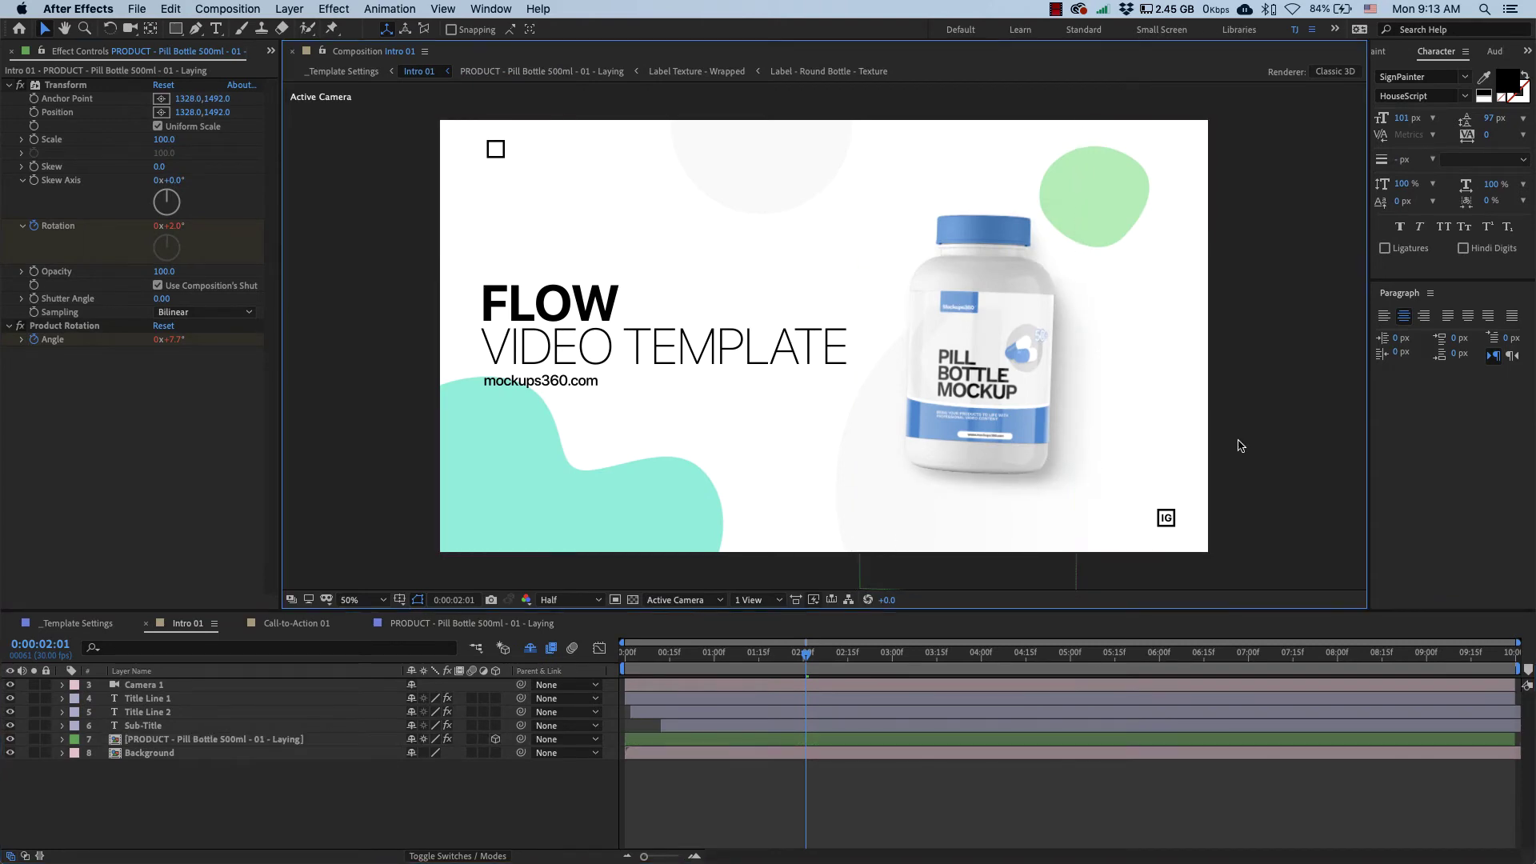
{"action": "key", "text": "space"}
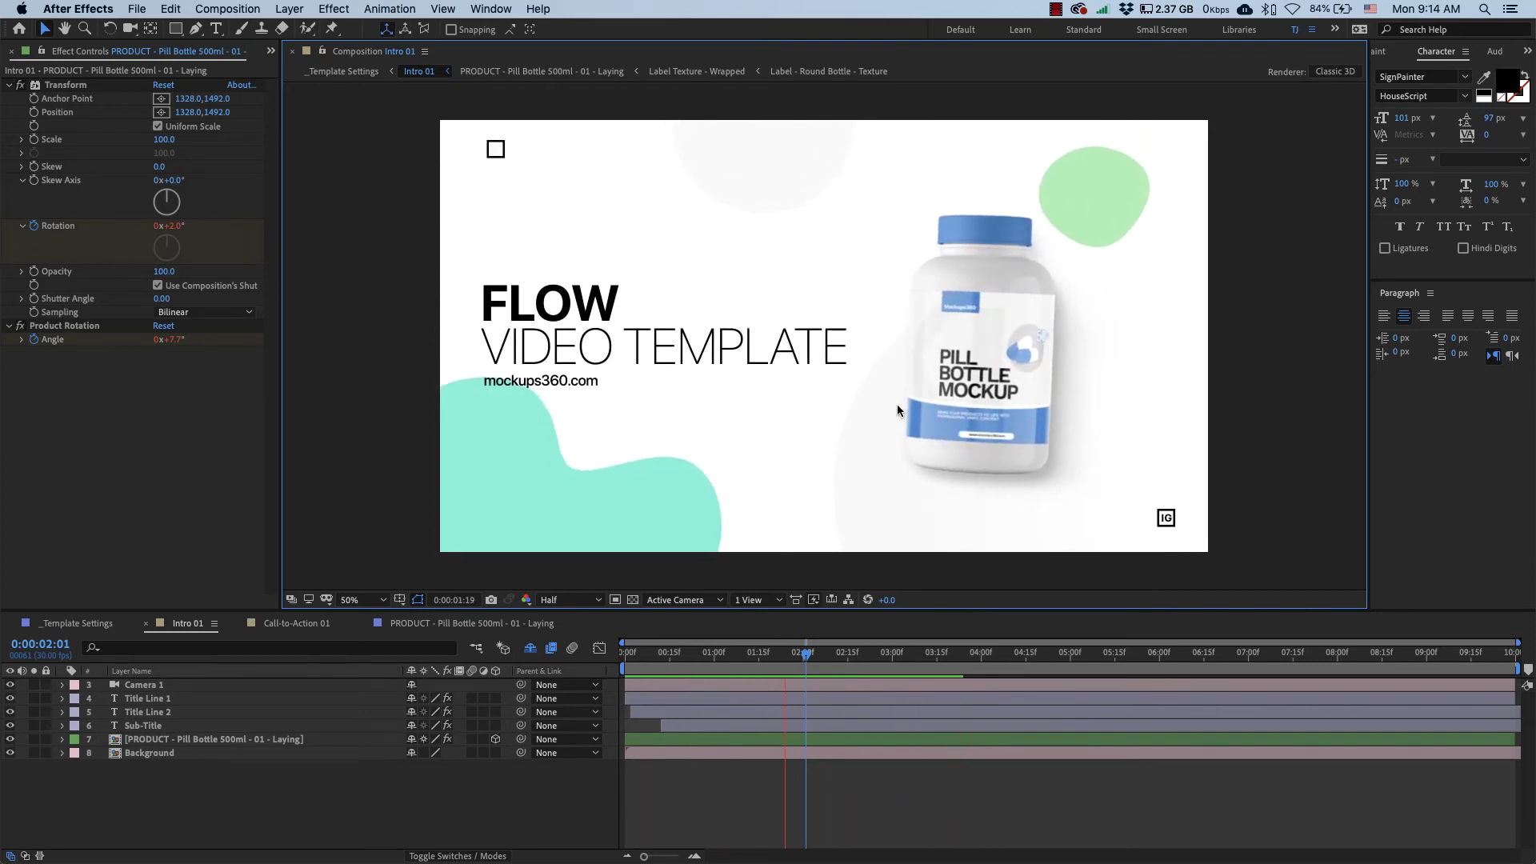
{"action": "left_click", "coordinate": [668, 696]}
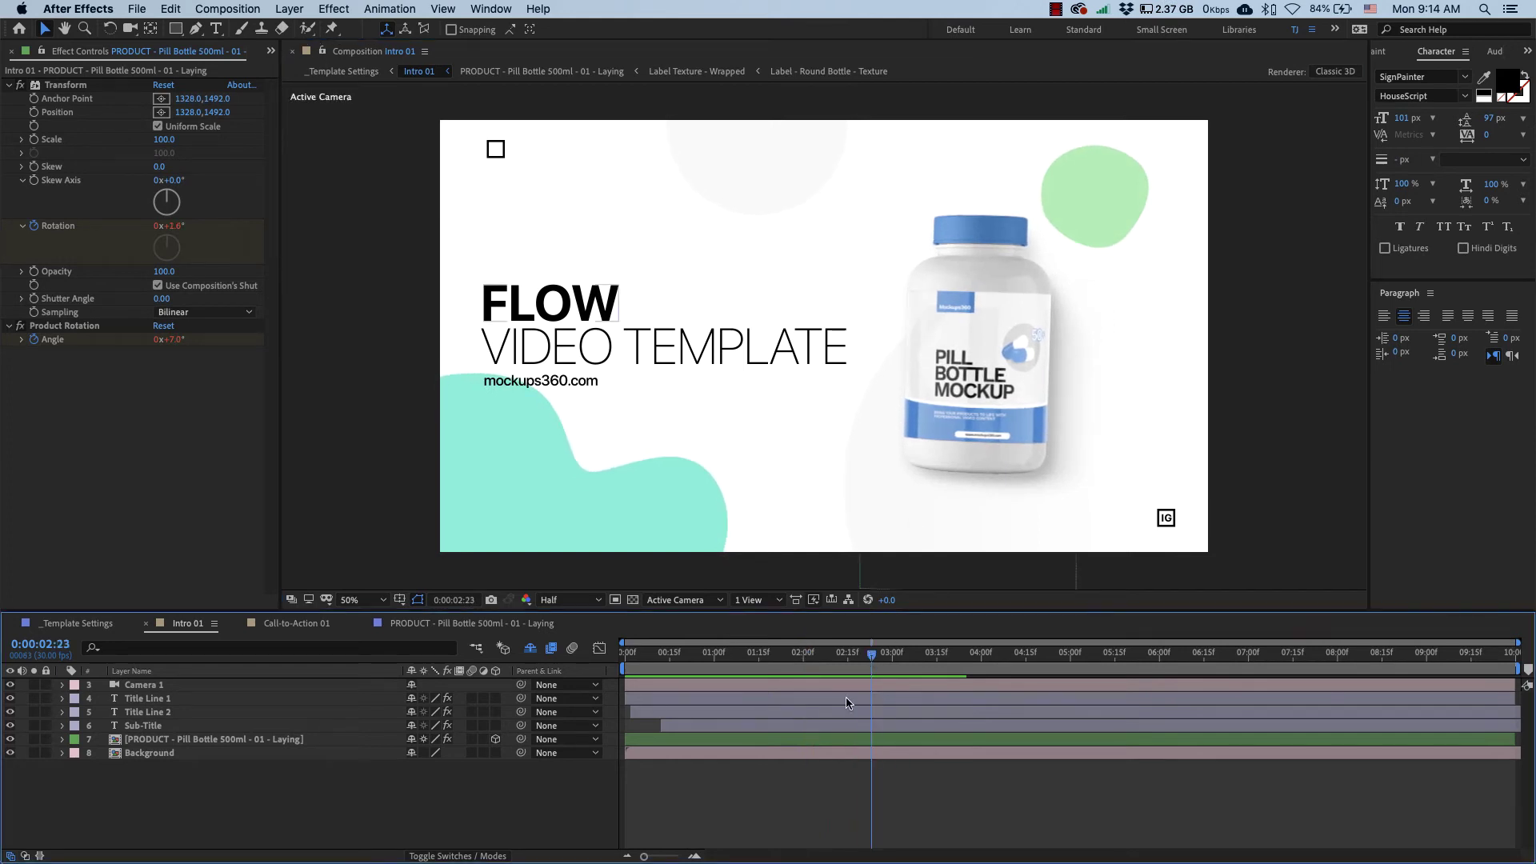
{"action": "left_click", "coordinate": [308, 624]}
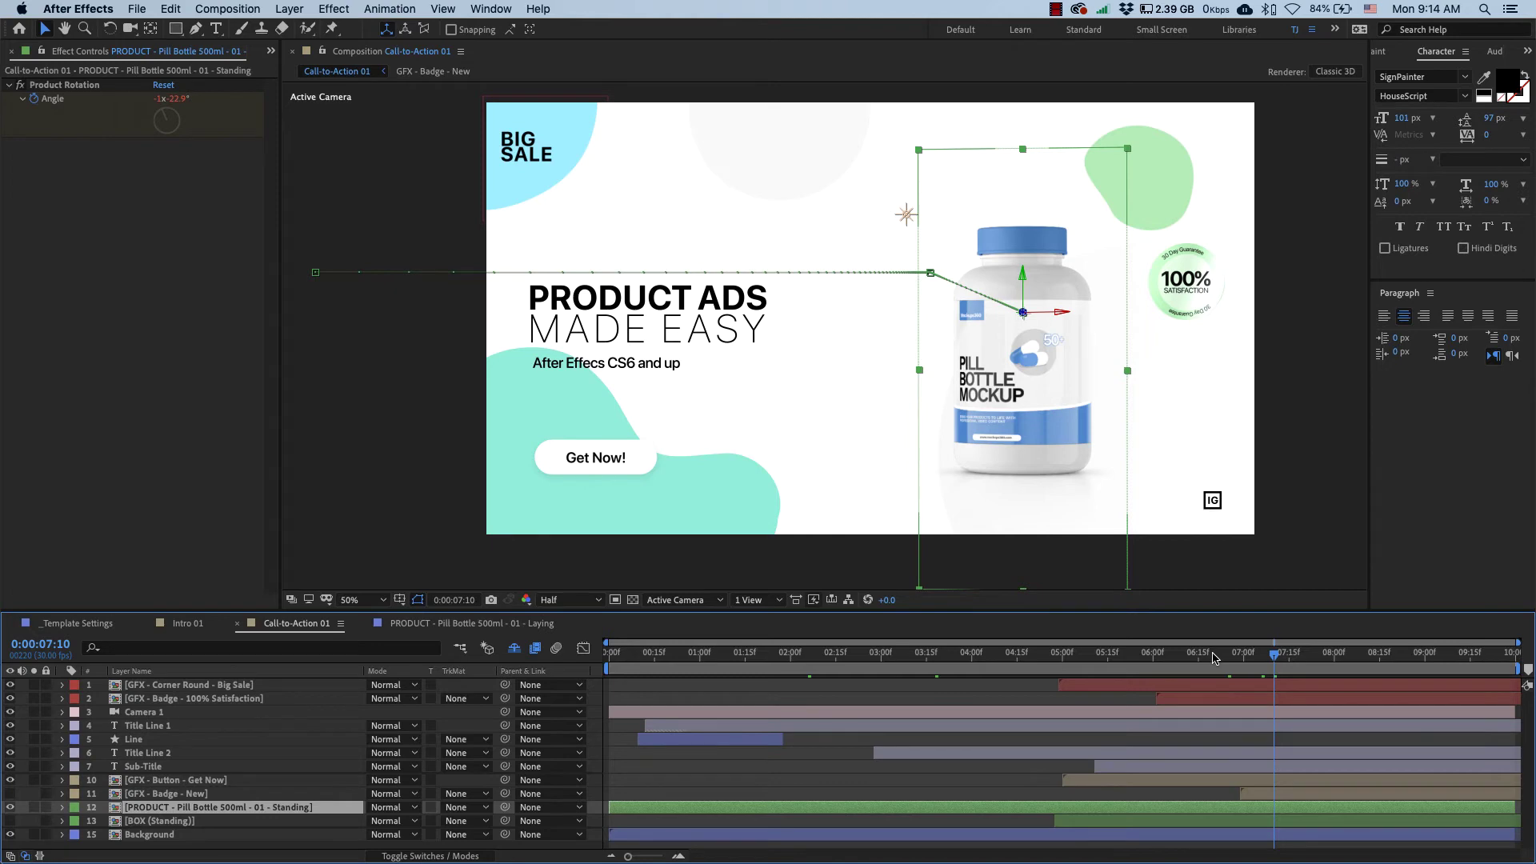
{"action": "left_click_drag", "start_coordinate": [1212, 657], "coordinate": [1248, 678]}
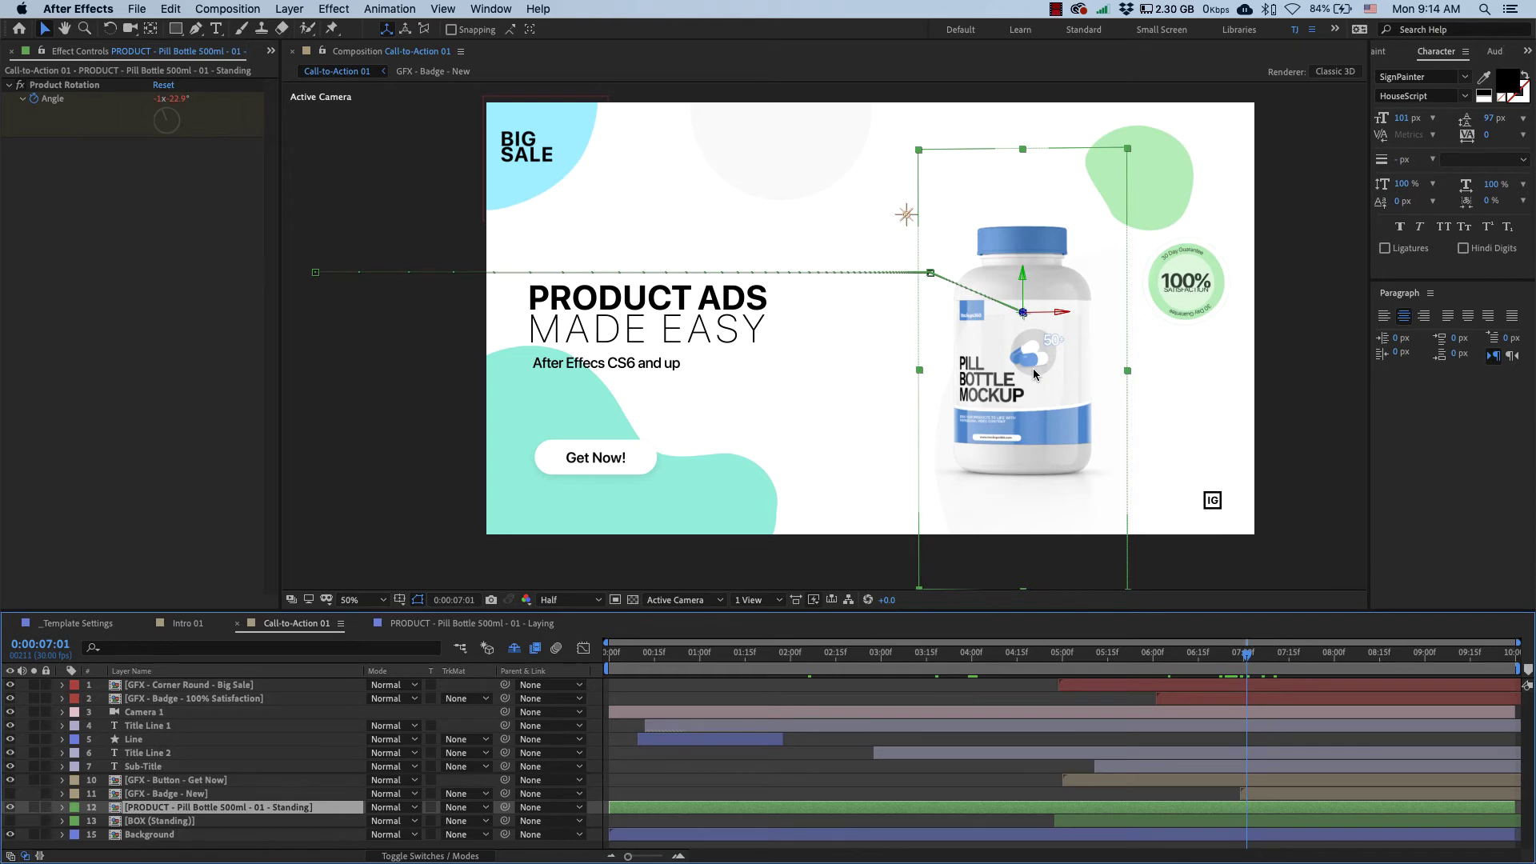
{"action": "left_click_drag", "start_coordinate": [1238, 654], "coordinate": [1003, 659]}
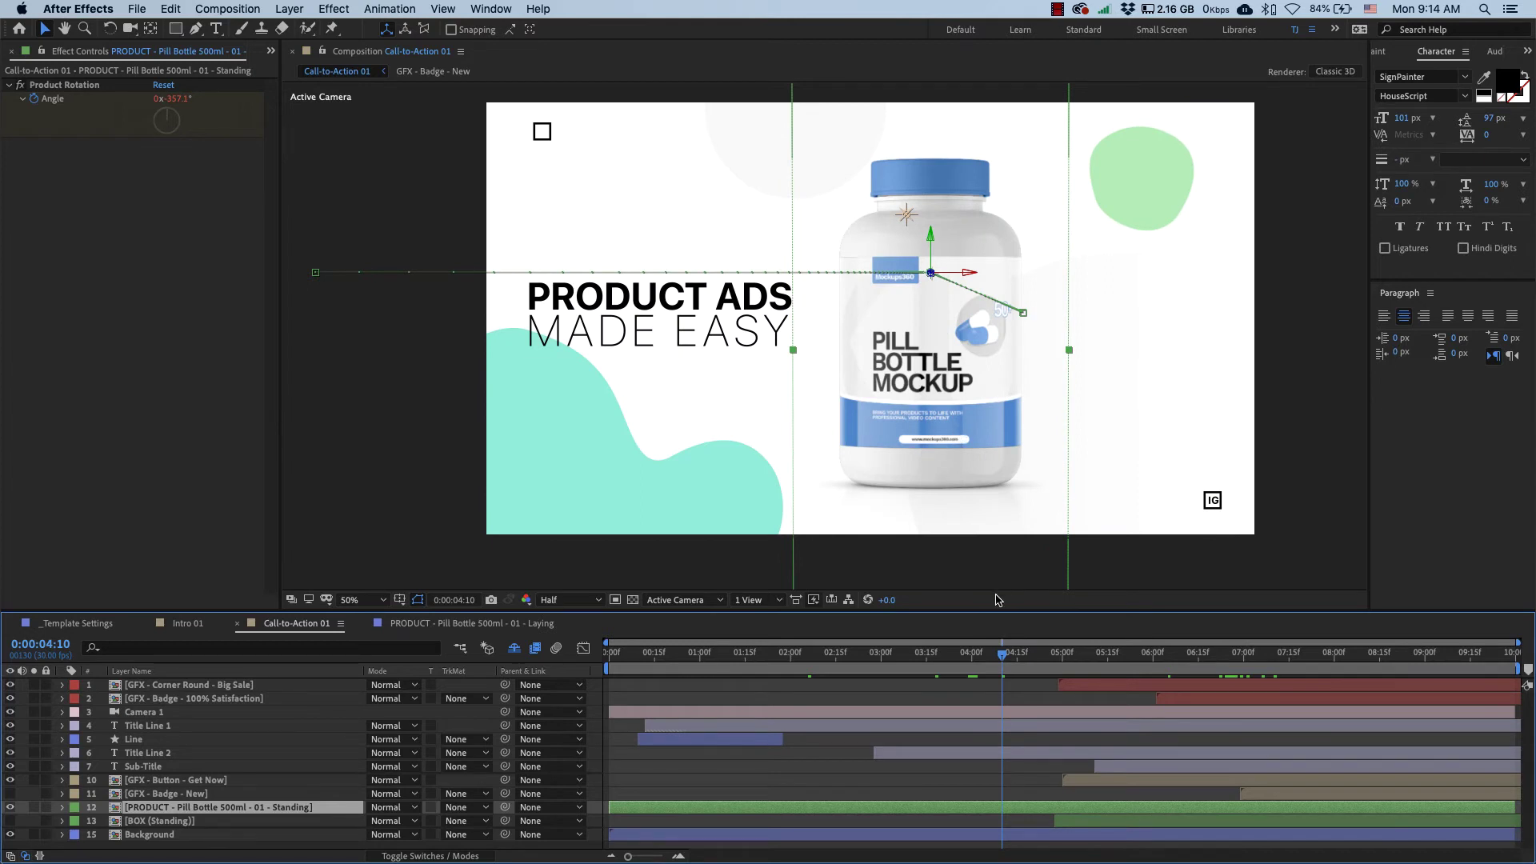
{"action": "left_click", "coordinate": [1039, 703]}
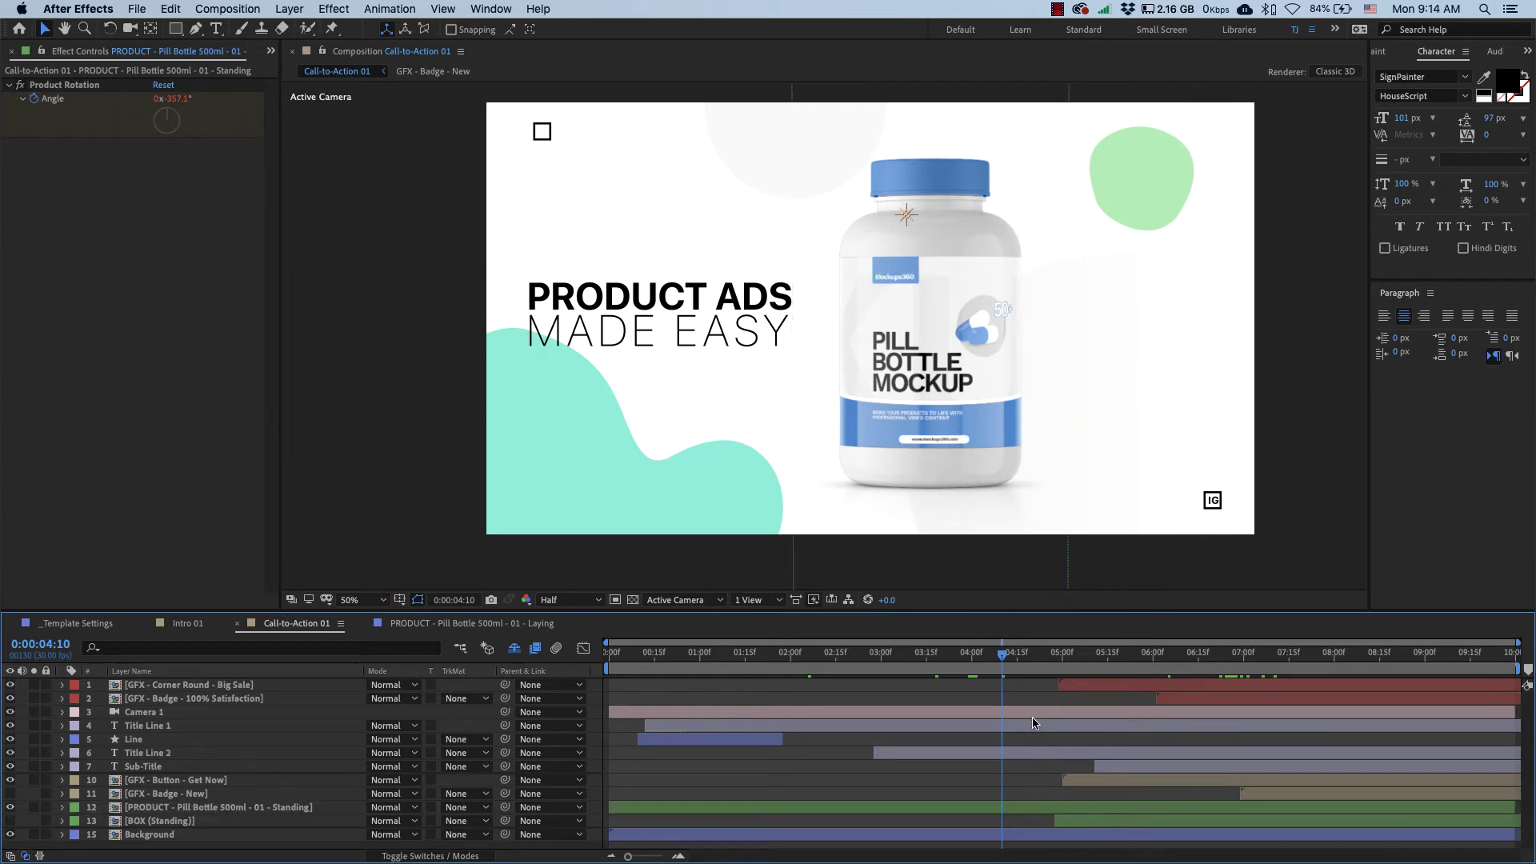
{"action": "left_click", "coordinate": [1039, 811]}
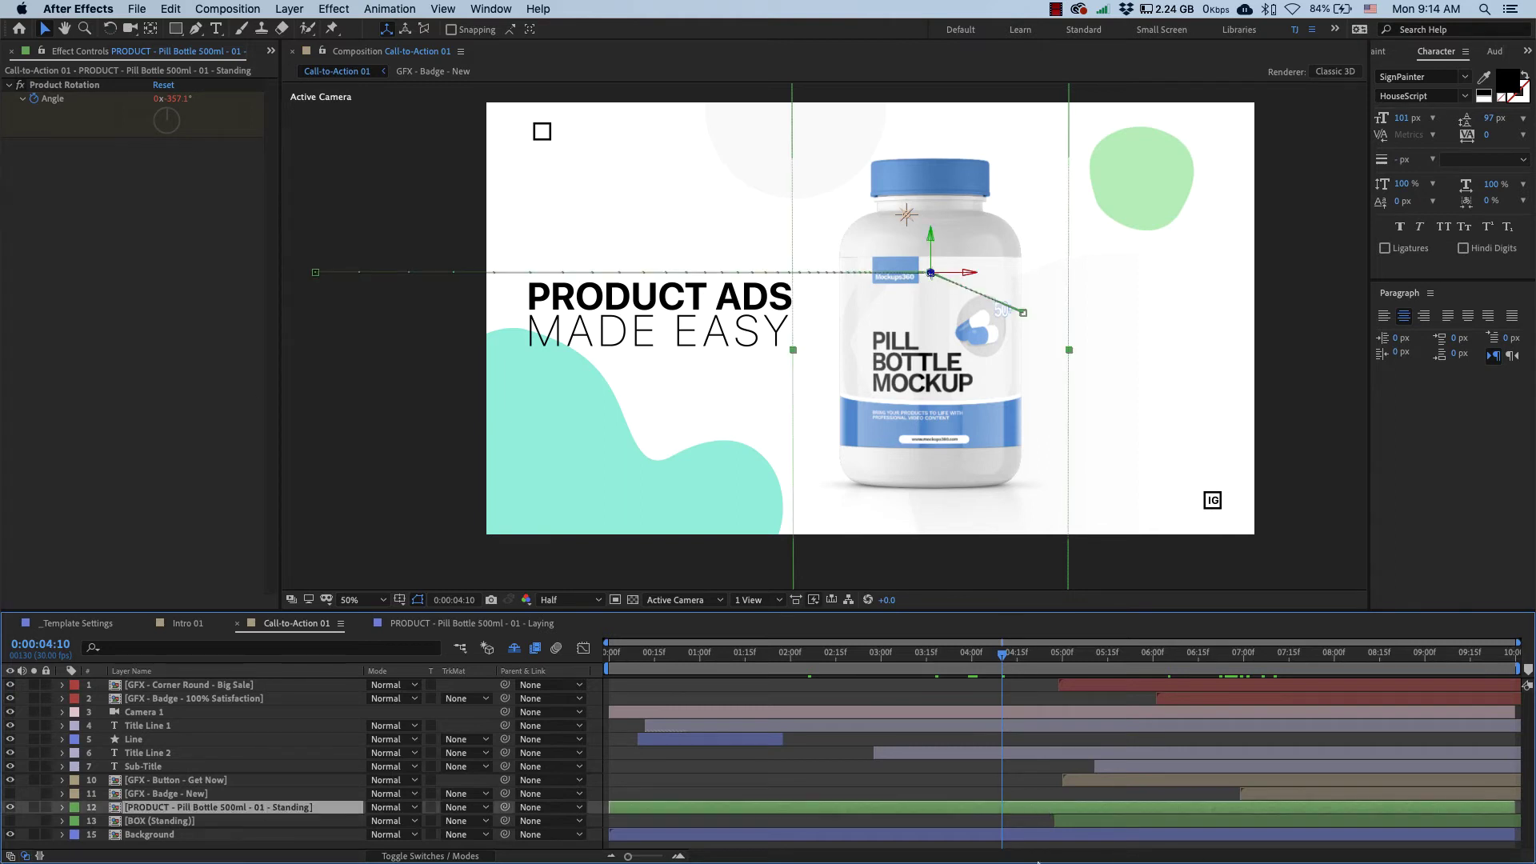
{"action": "left_click", "coordinate": [102, 54]}
{"action": "left_click", "coordinate": [20, 98]}
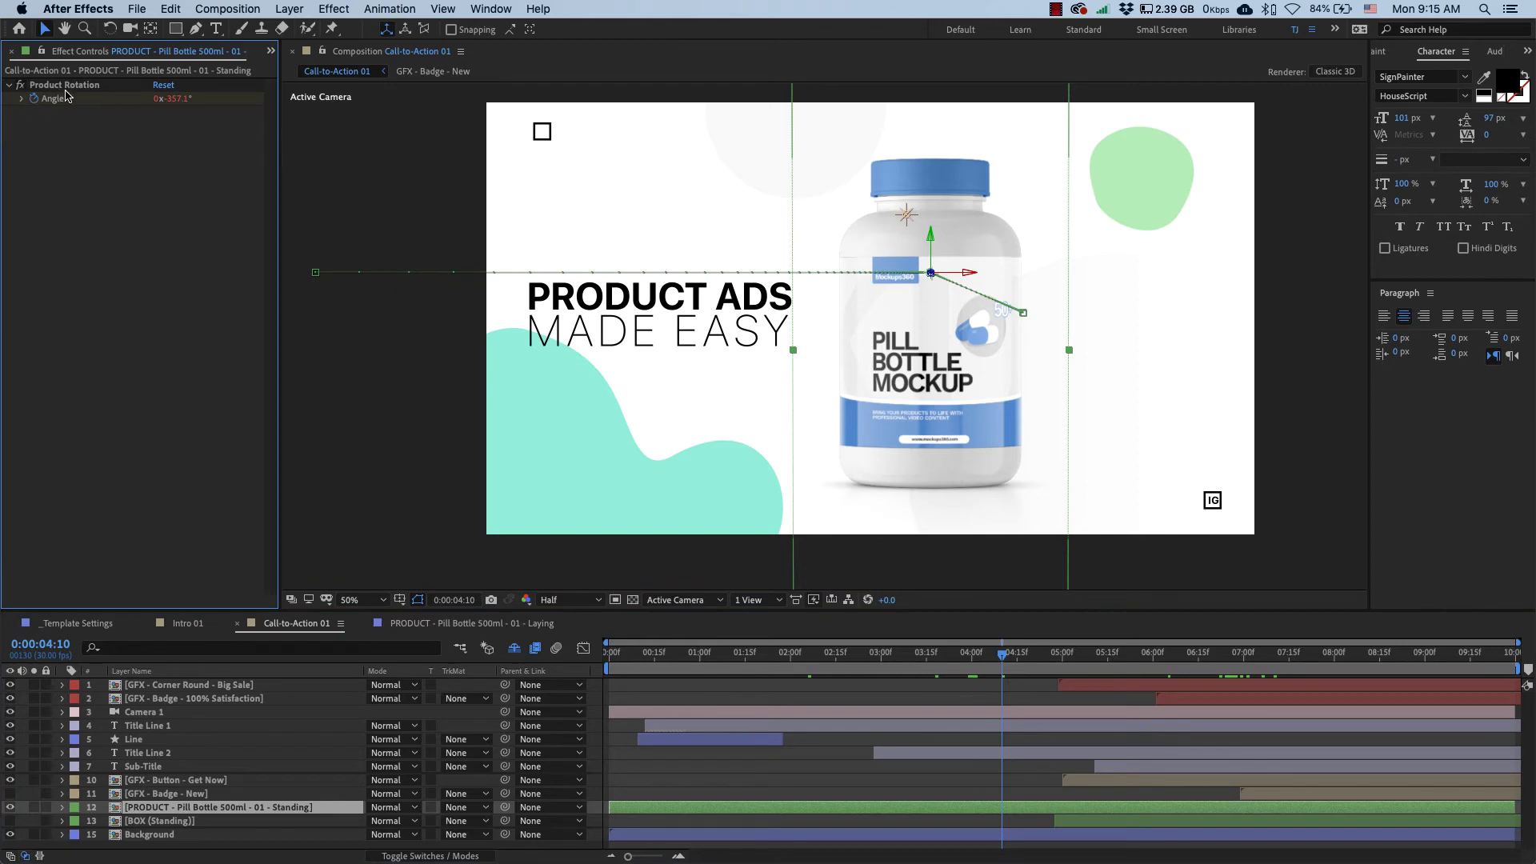
{"action": "left_click", "coordinate": [60, 85]}
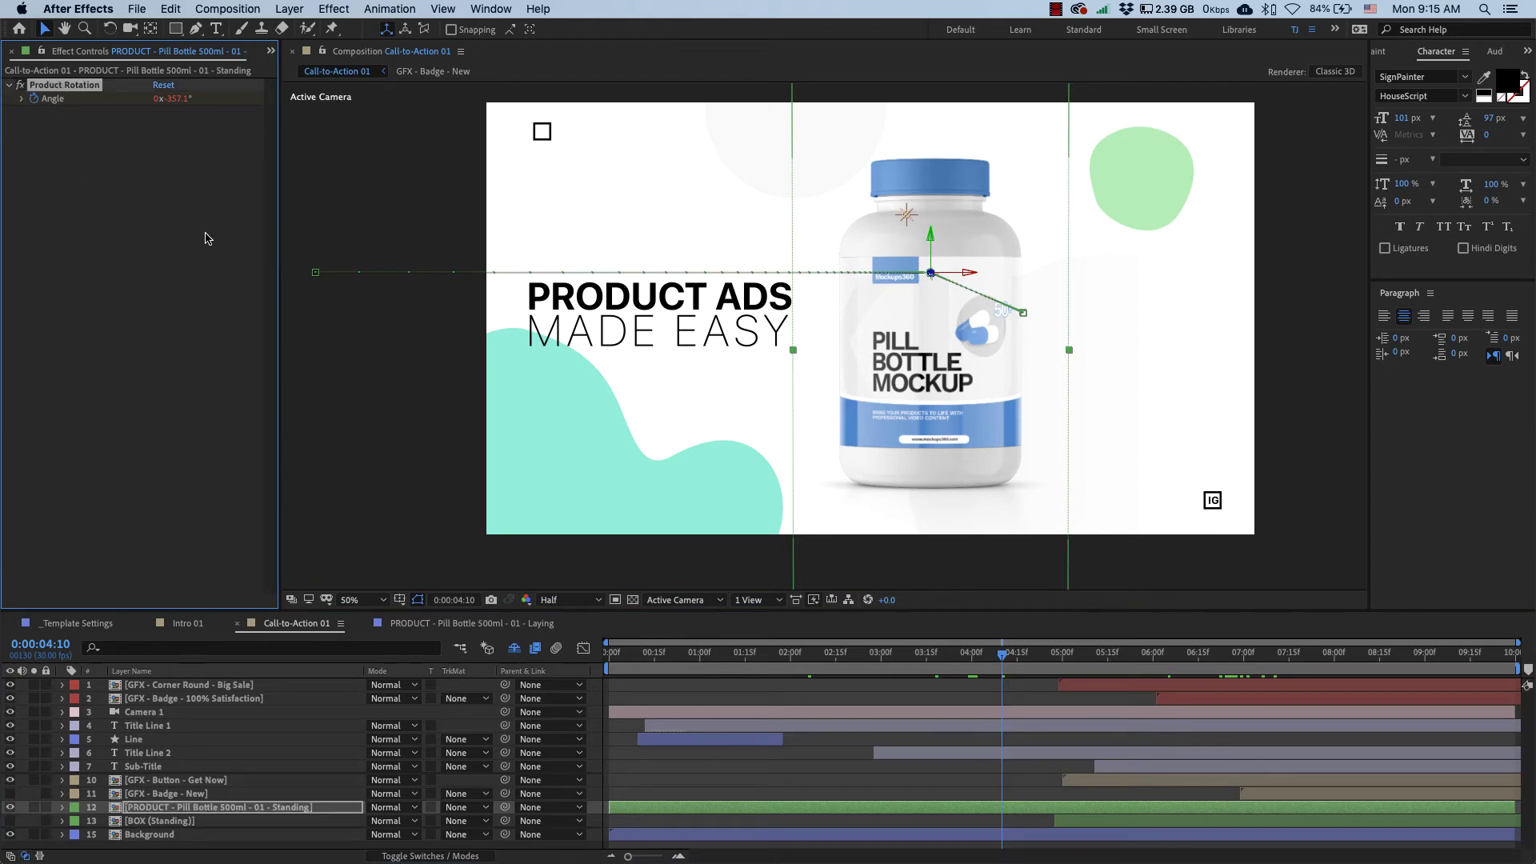
Step: Reveal the bottle's rotation keyframes and change its Product Rotation angle at 4:17
{"action": "key", "text": "u"}
{"action": "scroll", "coordinate": [976, 774], "scroll_direction": "down", "scroll_amount": 2}
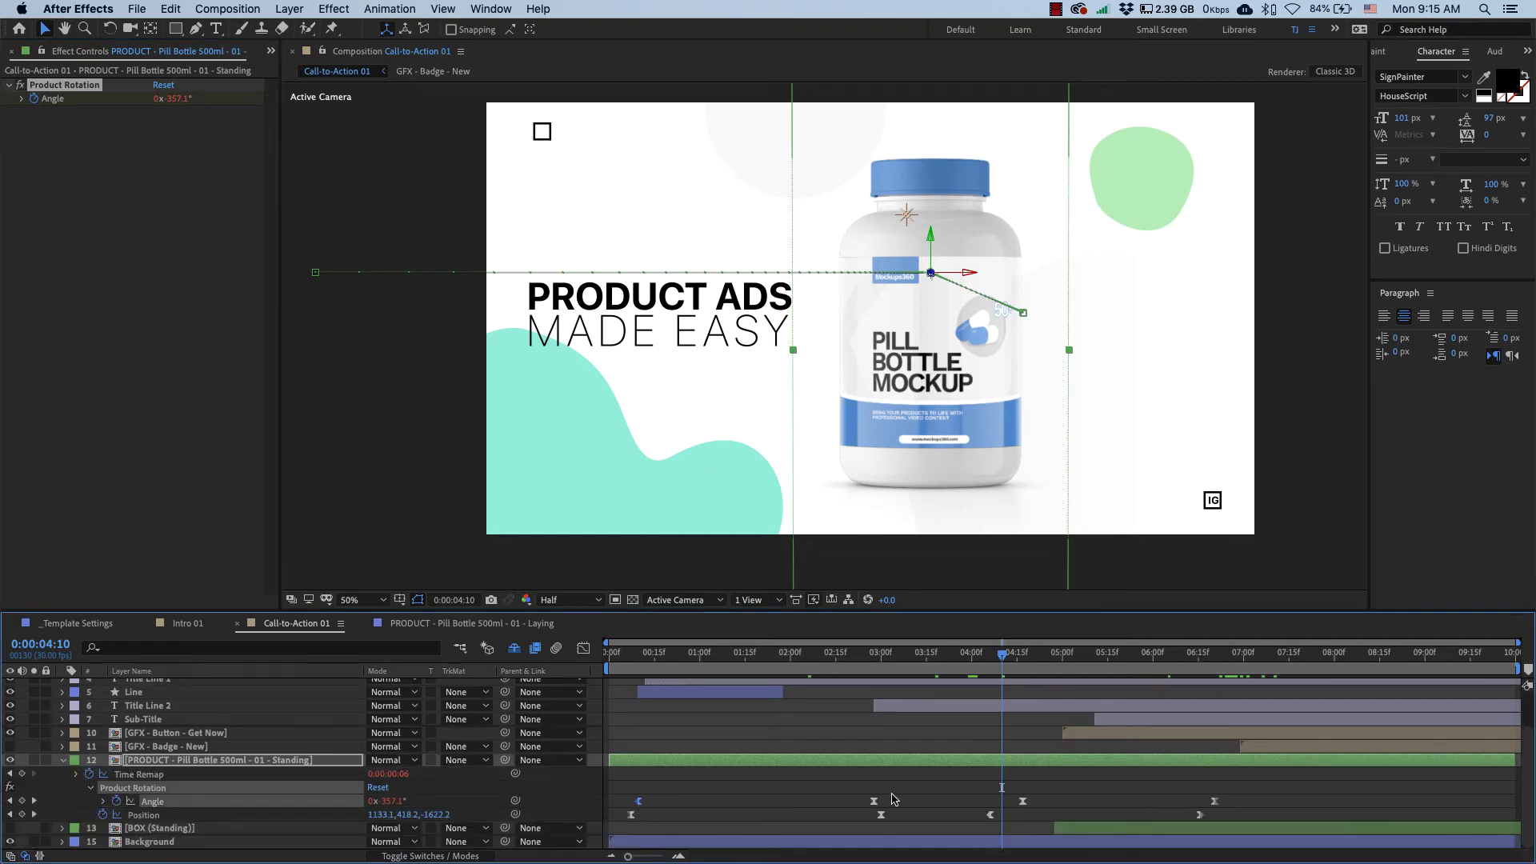
{"action": "left_click_drag", "start_coordinate": [844, 783], "coordinate": [1066, 804]}
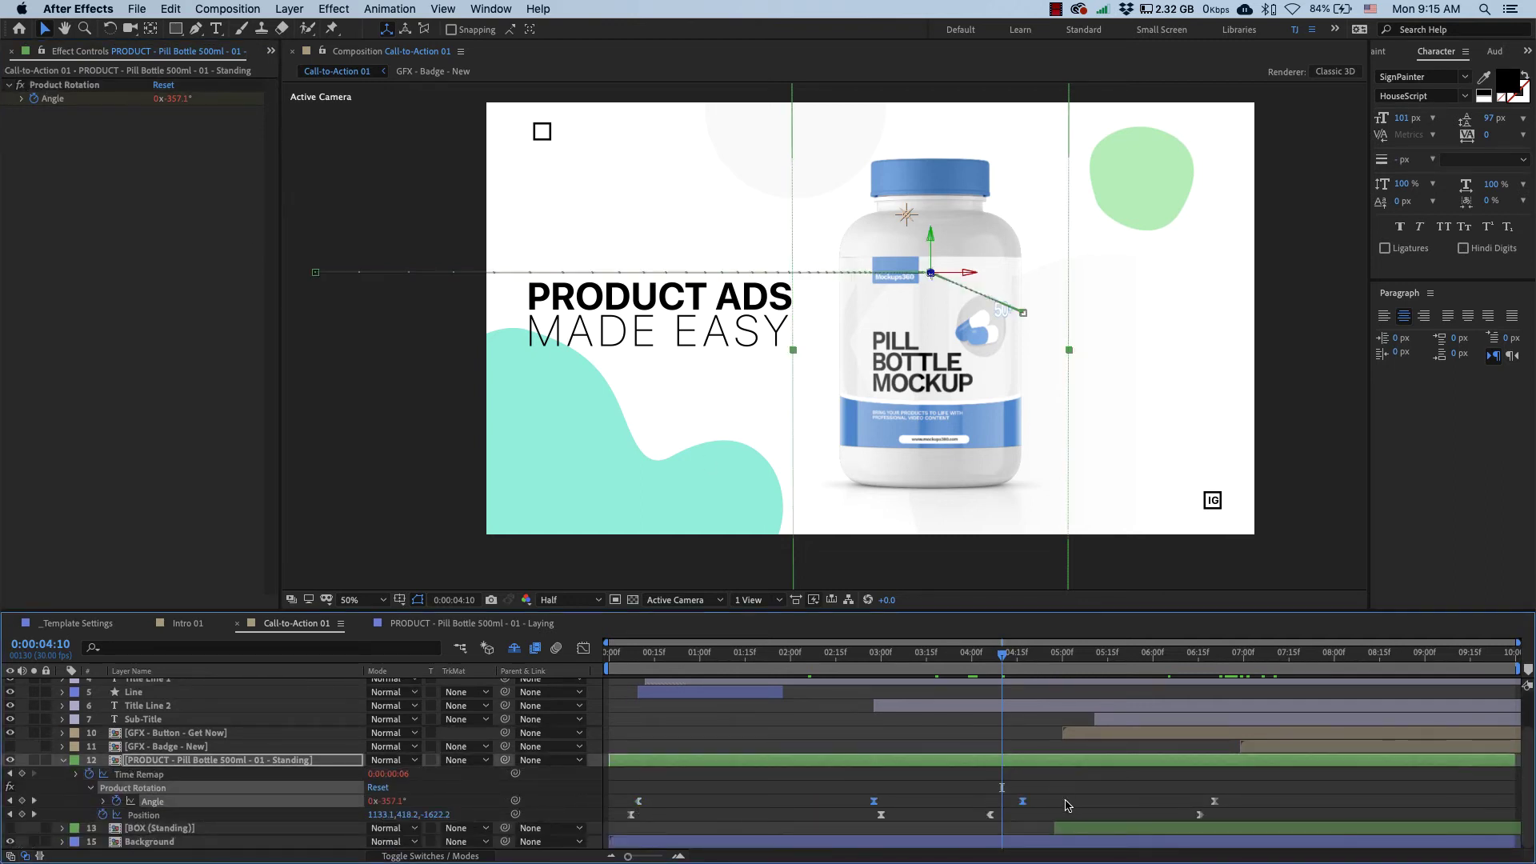
{"action": "left_click", "coordinate": [1021, 655]}
{"action": "scroll", "coordinate": [1022, 707], "scroll_direction": "up", "scroll_amount": 1}
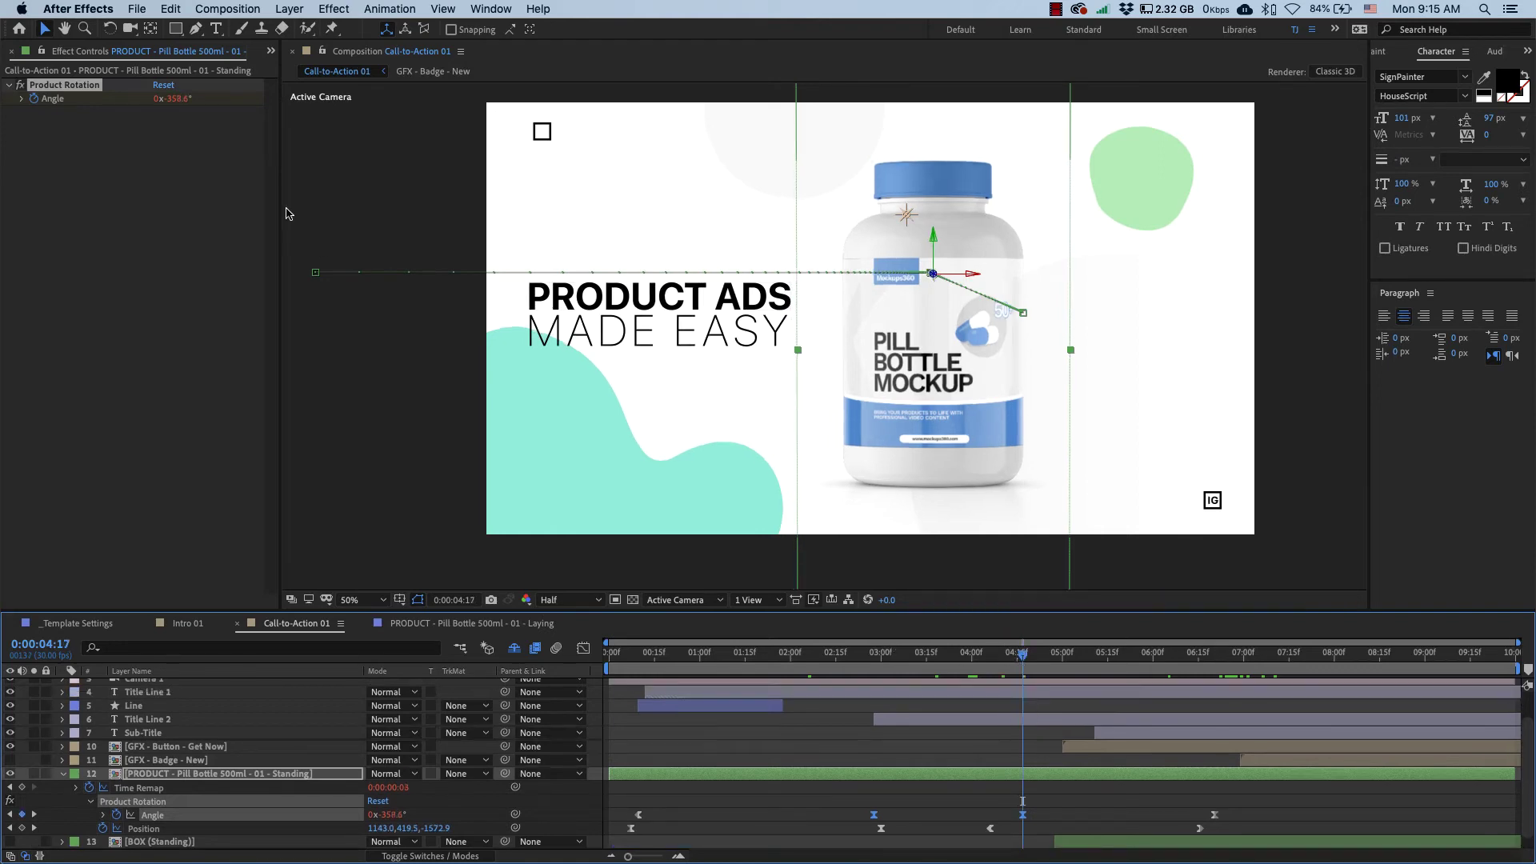
{"action": "left_click_drag", "start_coordinate": [175, 101], "coordinate": [168, 105]}
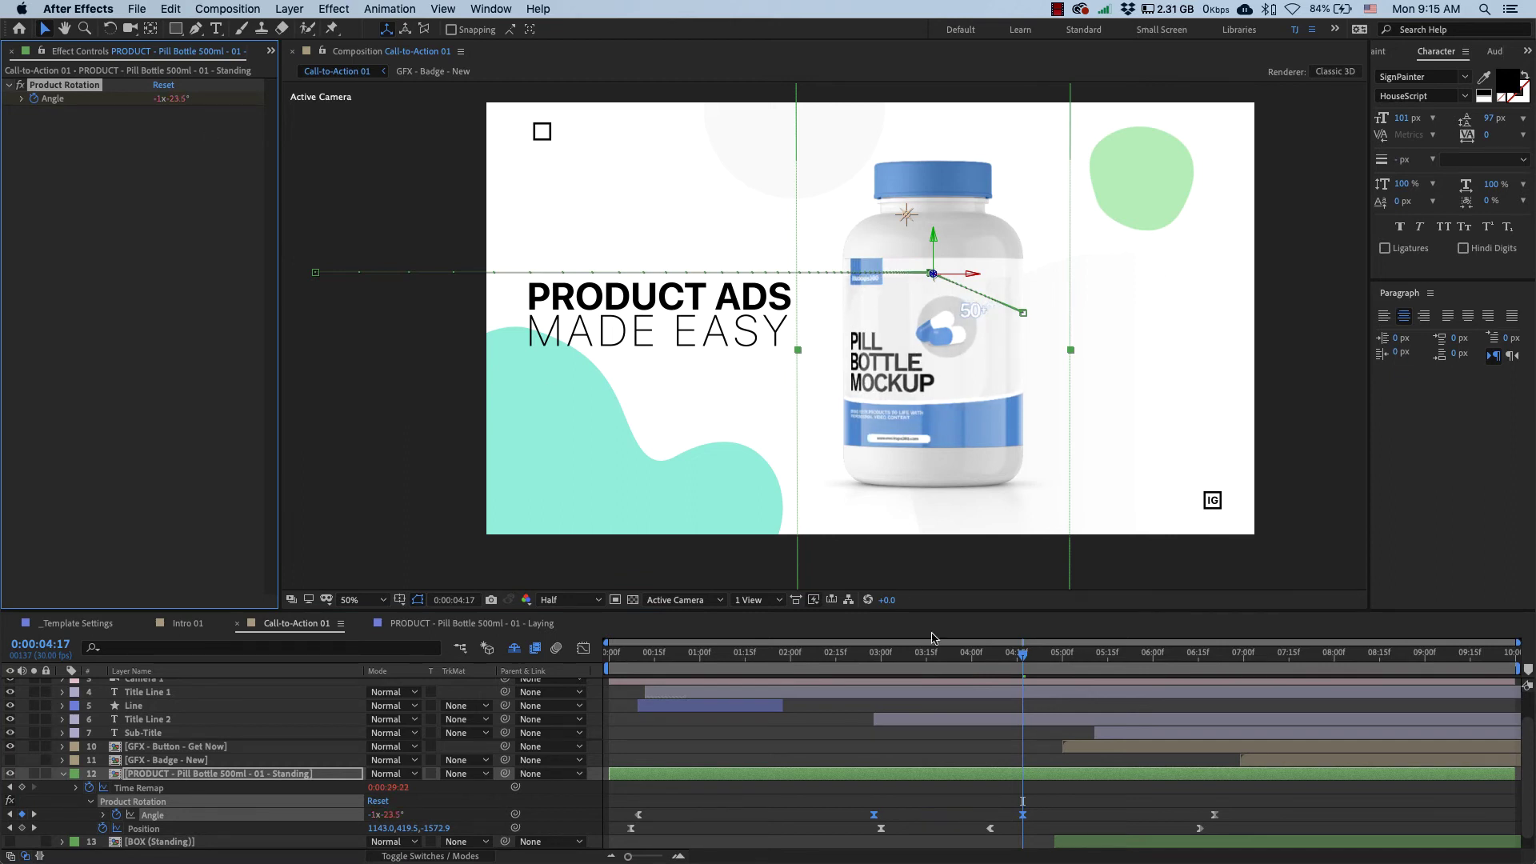
Step: Change the Product Rotation angle at 6:20 to 0x -346.9°, then step back near 3:00
{"action": "left_click", "coordinate": [1066, 804]}
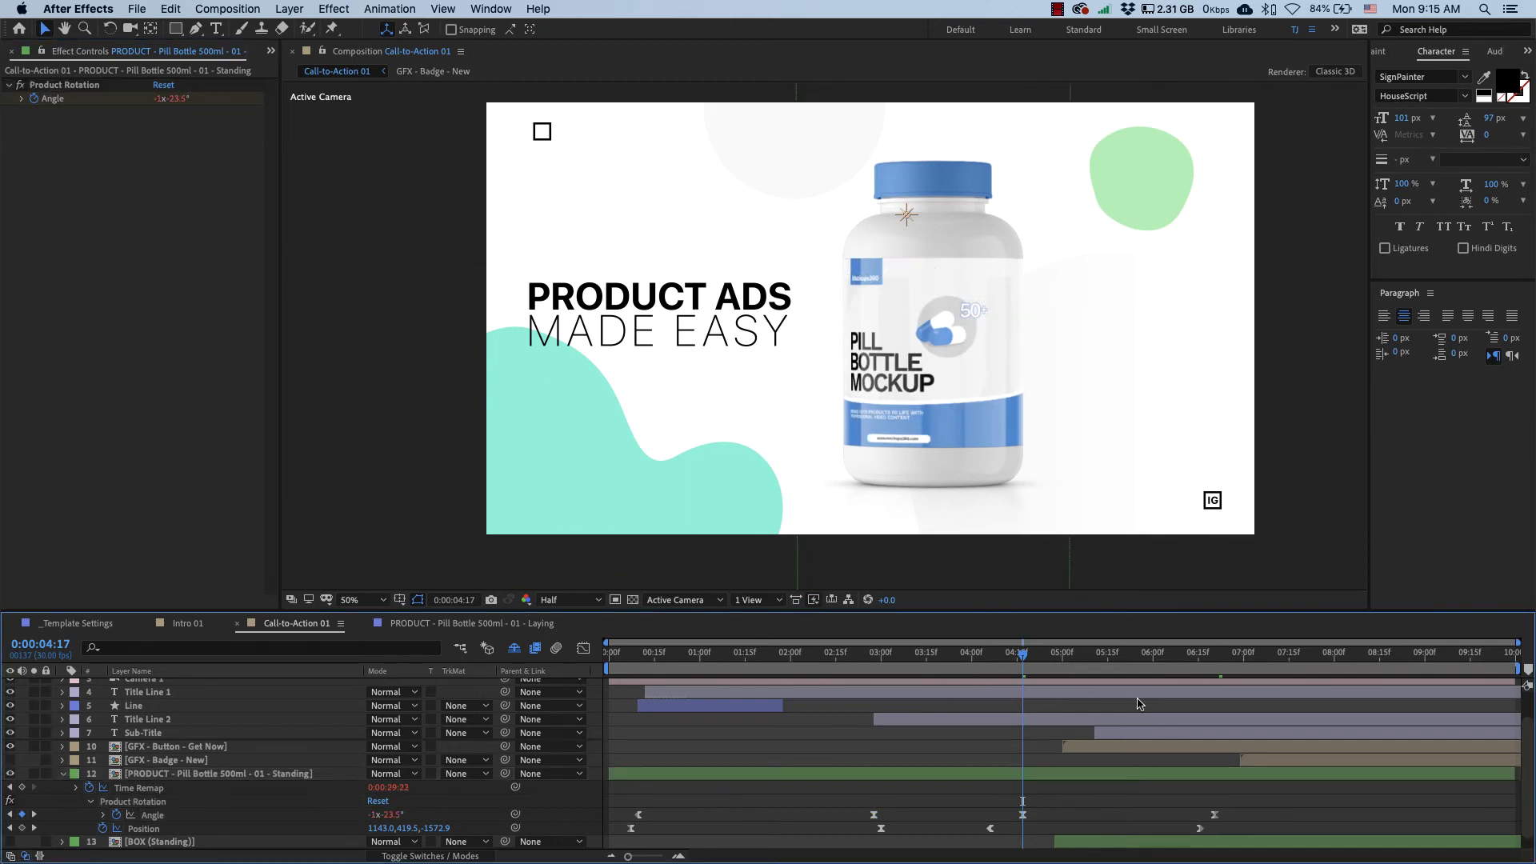
{"action": "left_click", "coordinate": [1213, 654]}
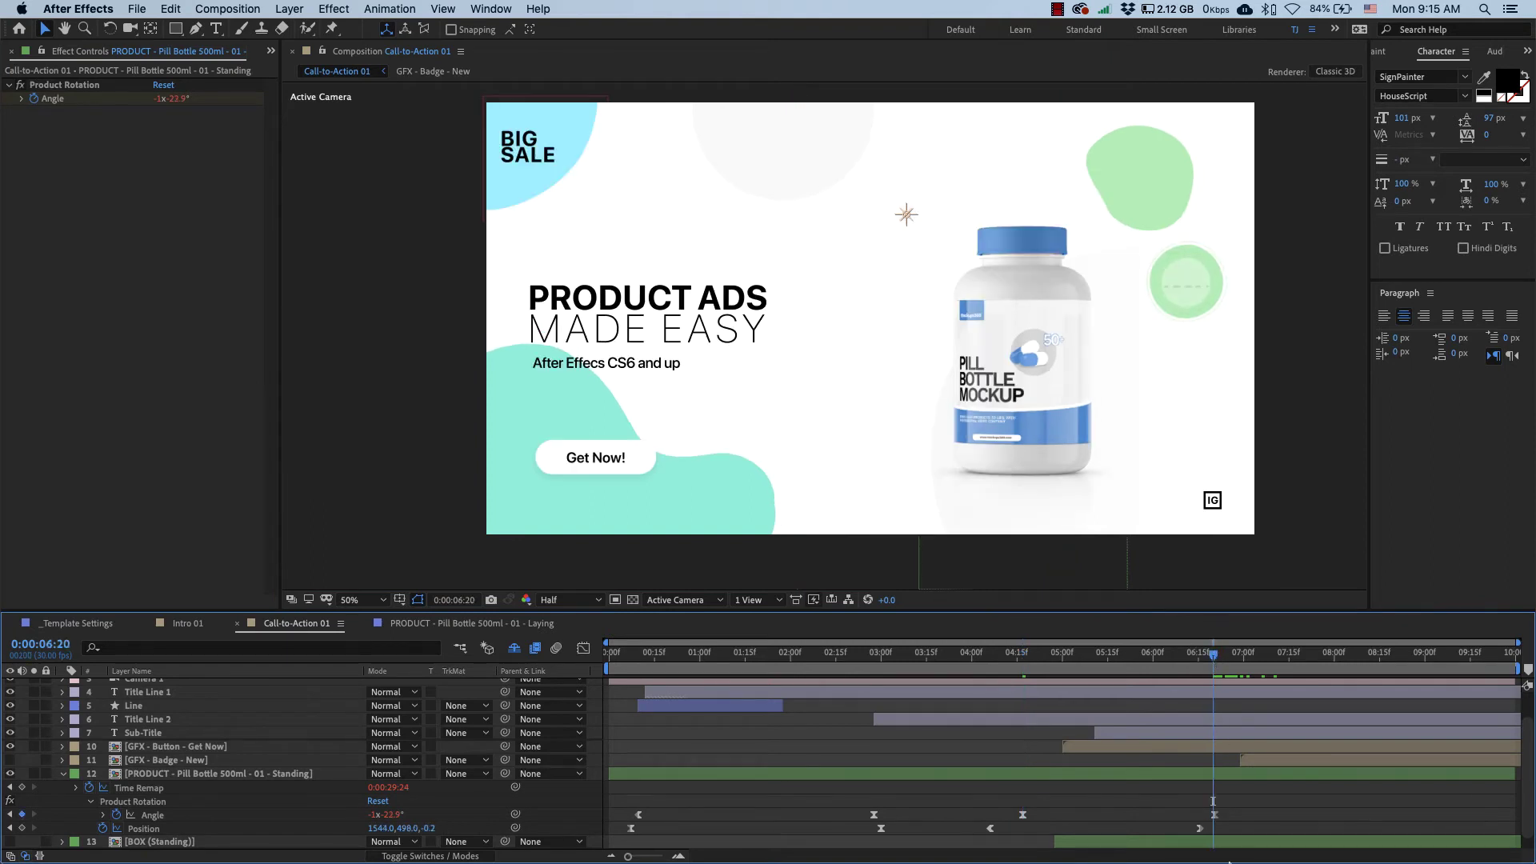
{"action": "left_click", "coordinate": [1213, 815]}
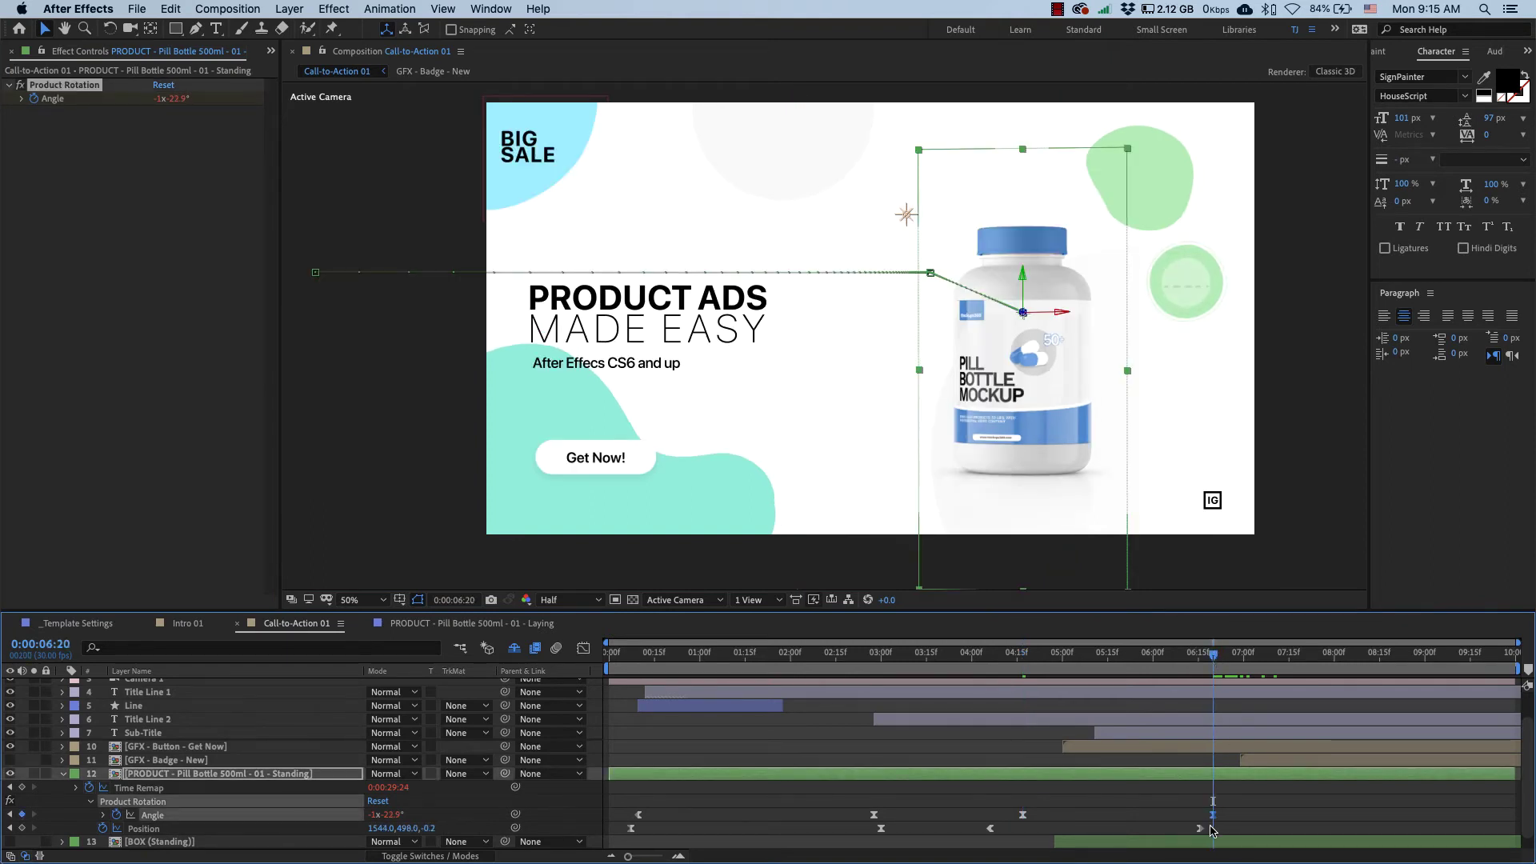
{"action": "left_click_drag", "start_coordinate": [177, 98], "coordinate": [208, 104]}
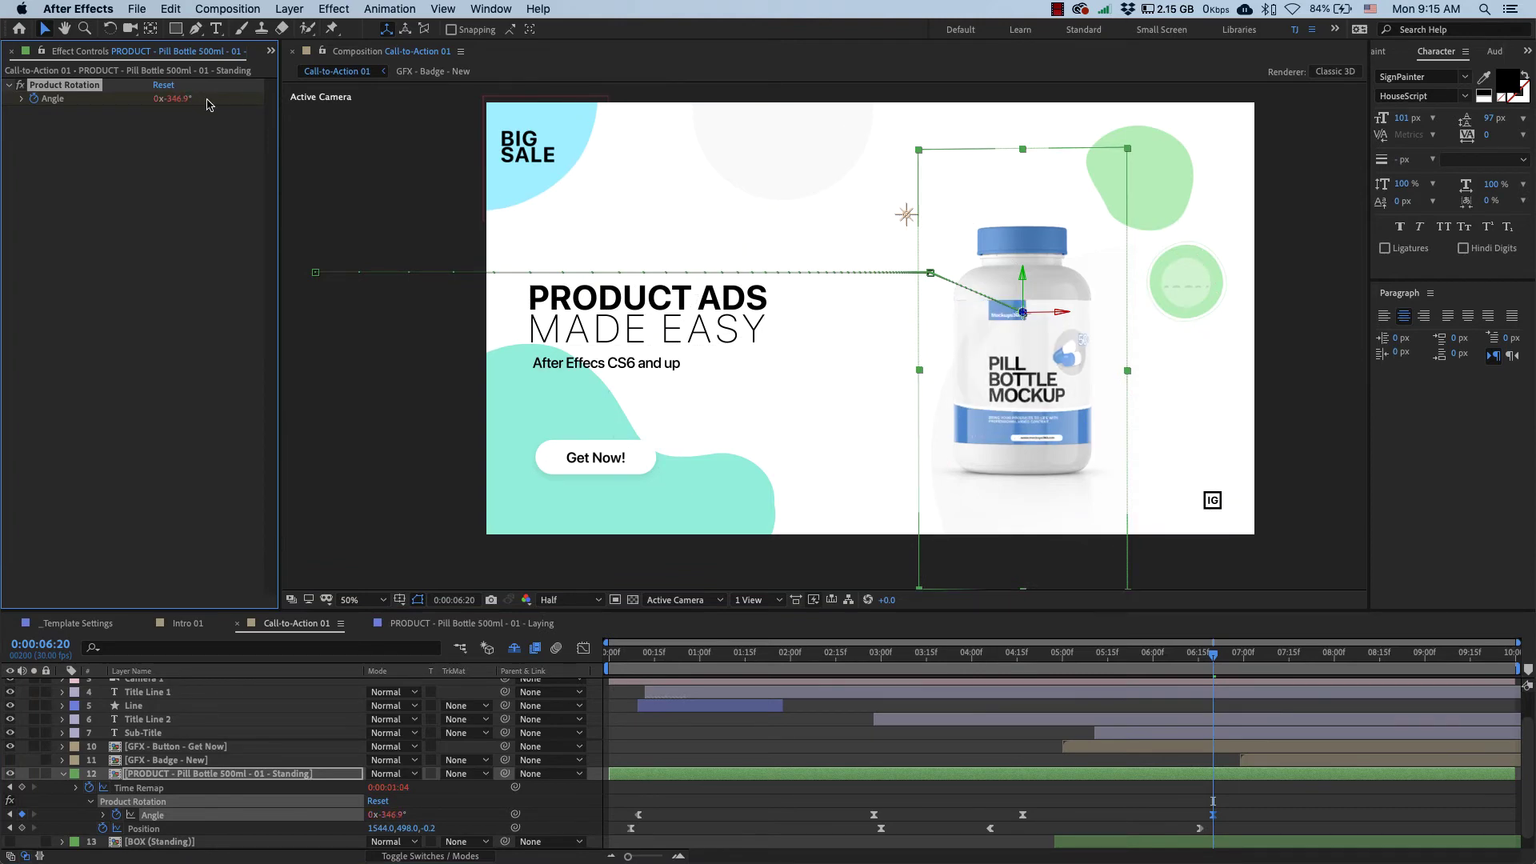
{"action": "left_click", "coordinate": [1164, 808]}
{"action": "left_click", "coordinate": [881, 653]}
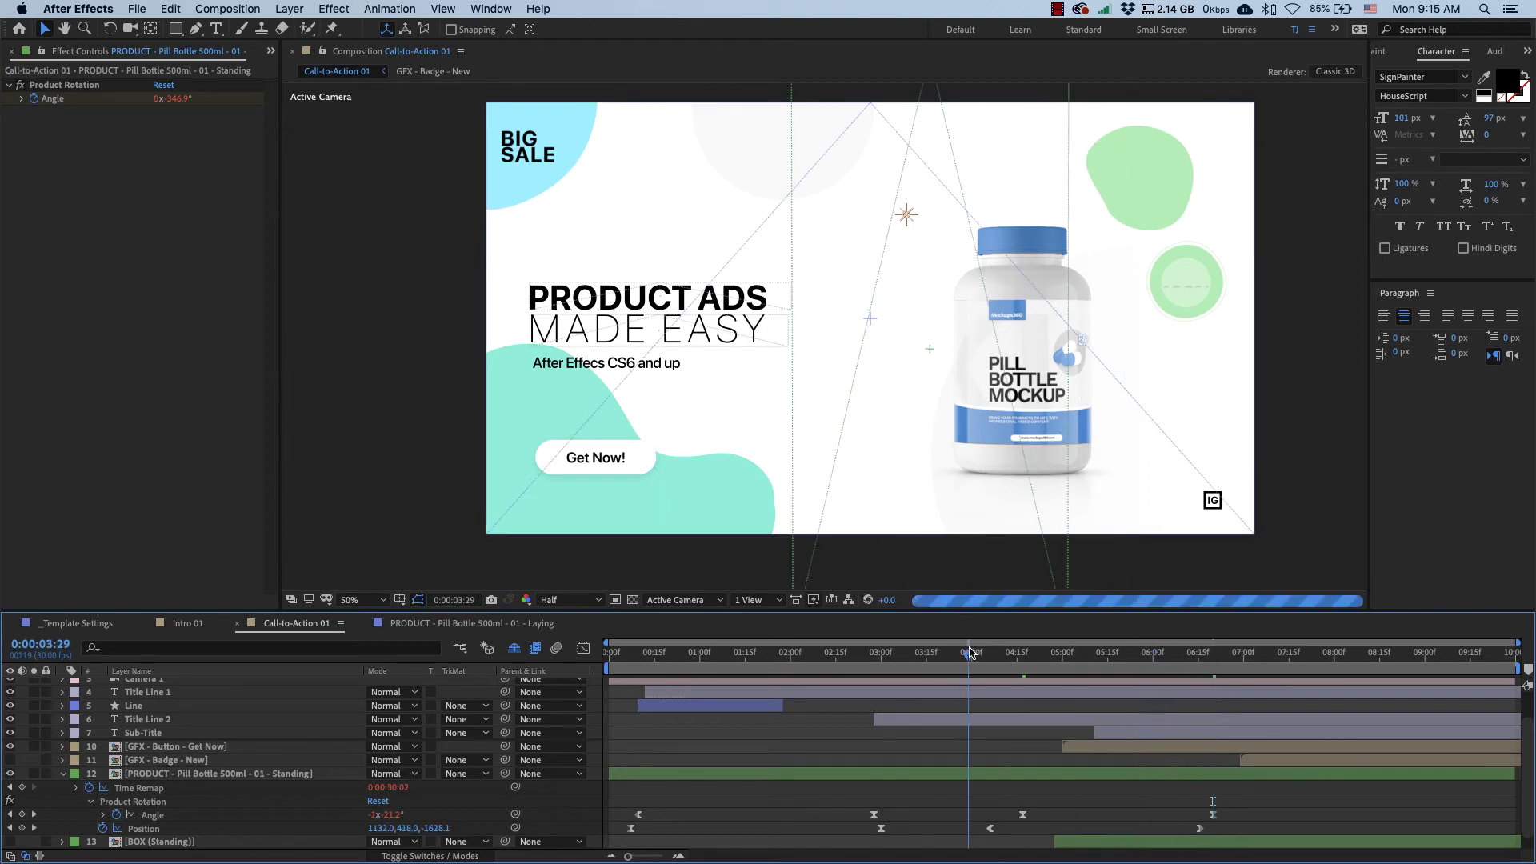
{"action": "key", "text": "Page_Up"}
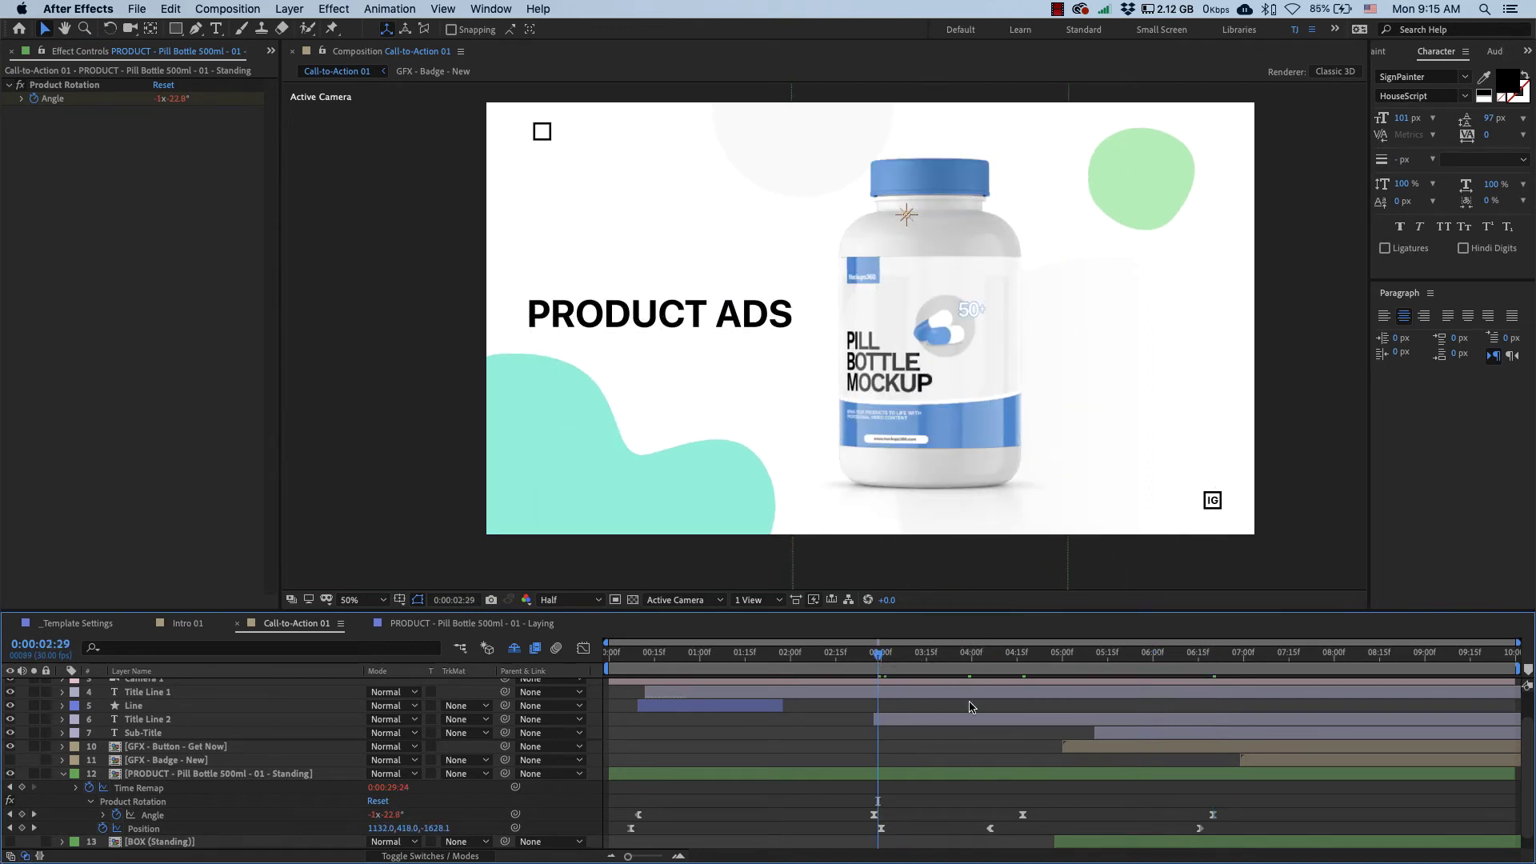
Step: Scale the standing pill bottle on layer 12 down to 70%
{"action": "left_click", "coordinate": [195, 774]}
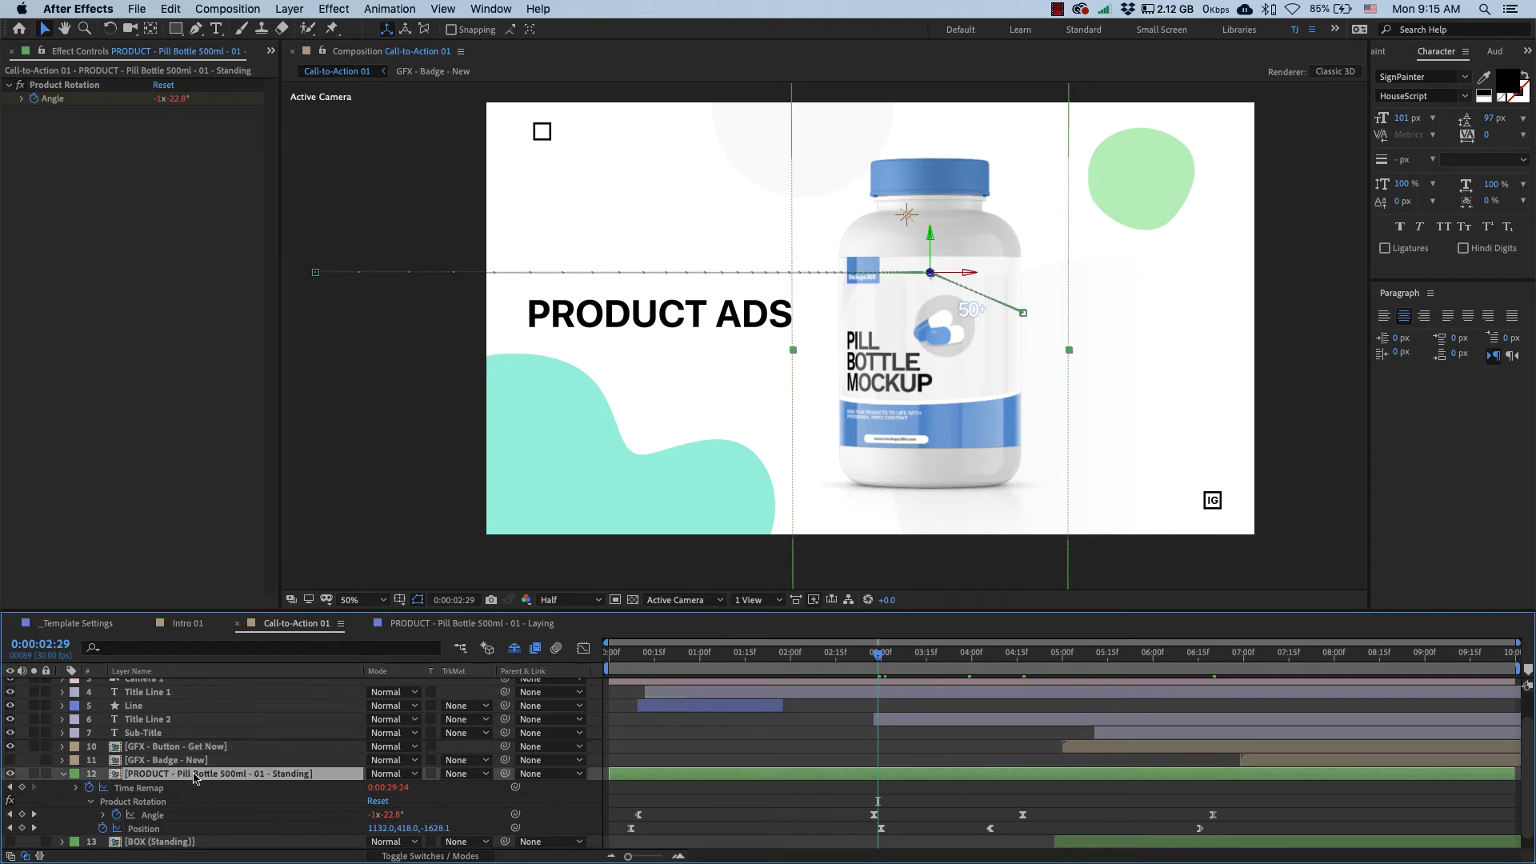
{"action": "key", "text": "s"}
{"action": "left_click", "coordinate": [409, 814]}
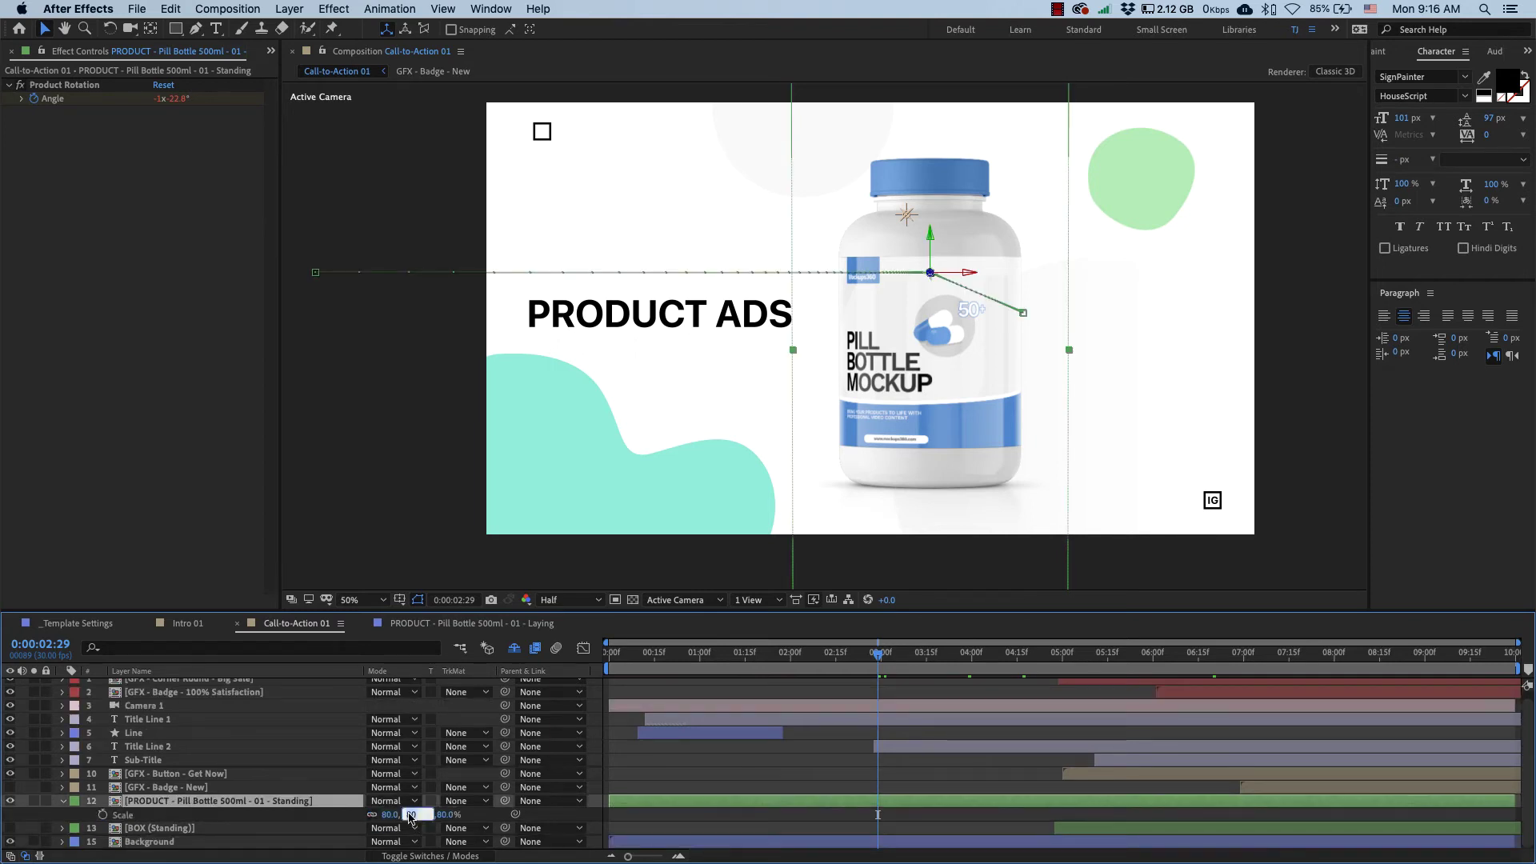
{"action": "type", "text": "70"}
{"action": "left_click", "coordinate": [788, 774]}
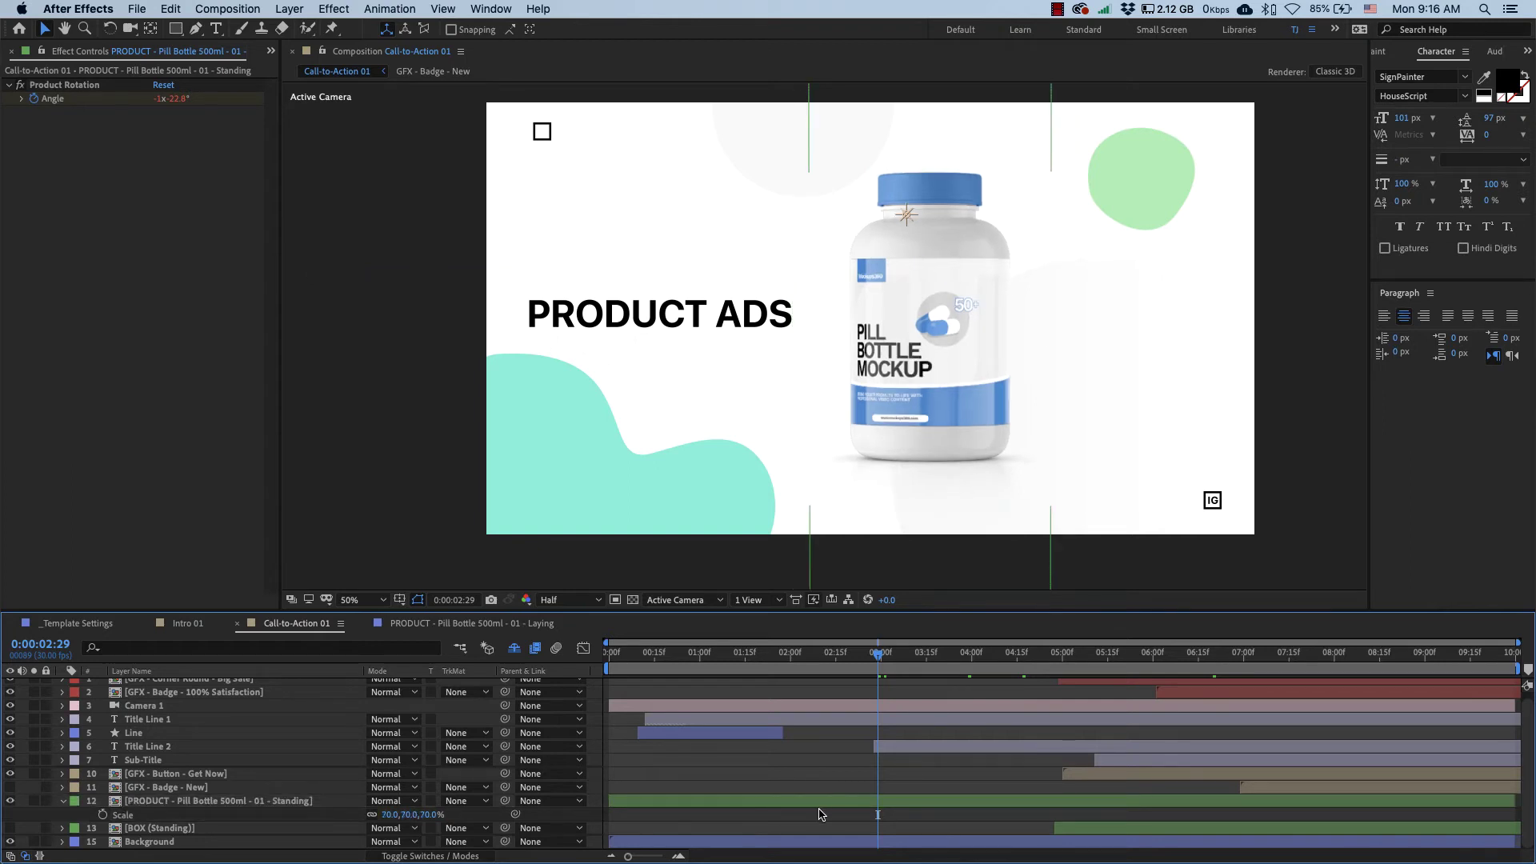
Step: Lower the bottle across its position keyframes and set its 6:16 Position to 1535.3, 509.6, -353.0
{"action": "left_click", "coordinate": [896, 802]}
{"action": "key", "text": "p"}
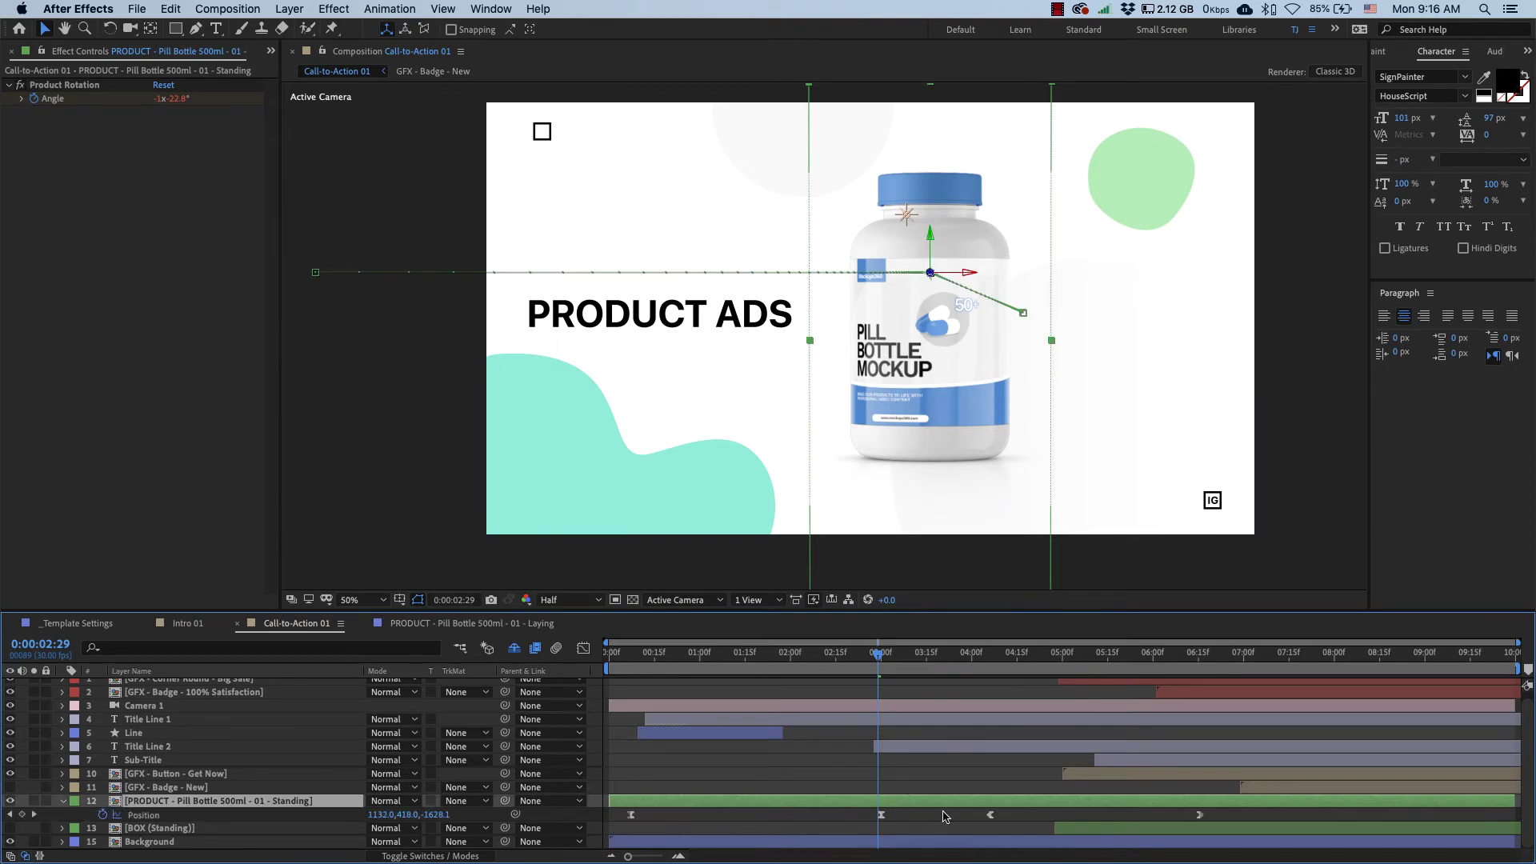
{"action": "left_click_drag", "start_coordinate": [1016, 813], "coordinate": [621, 835]}
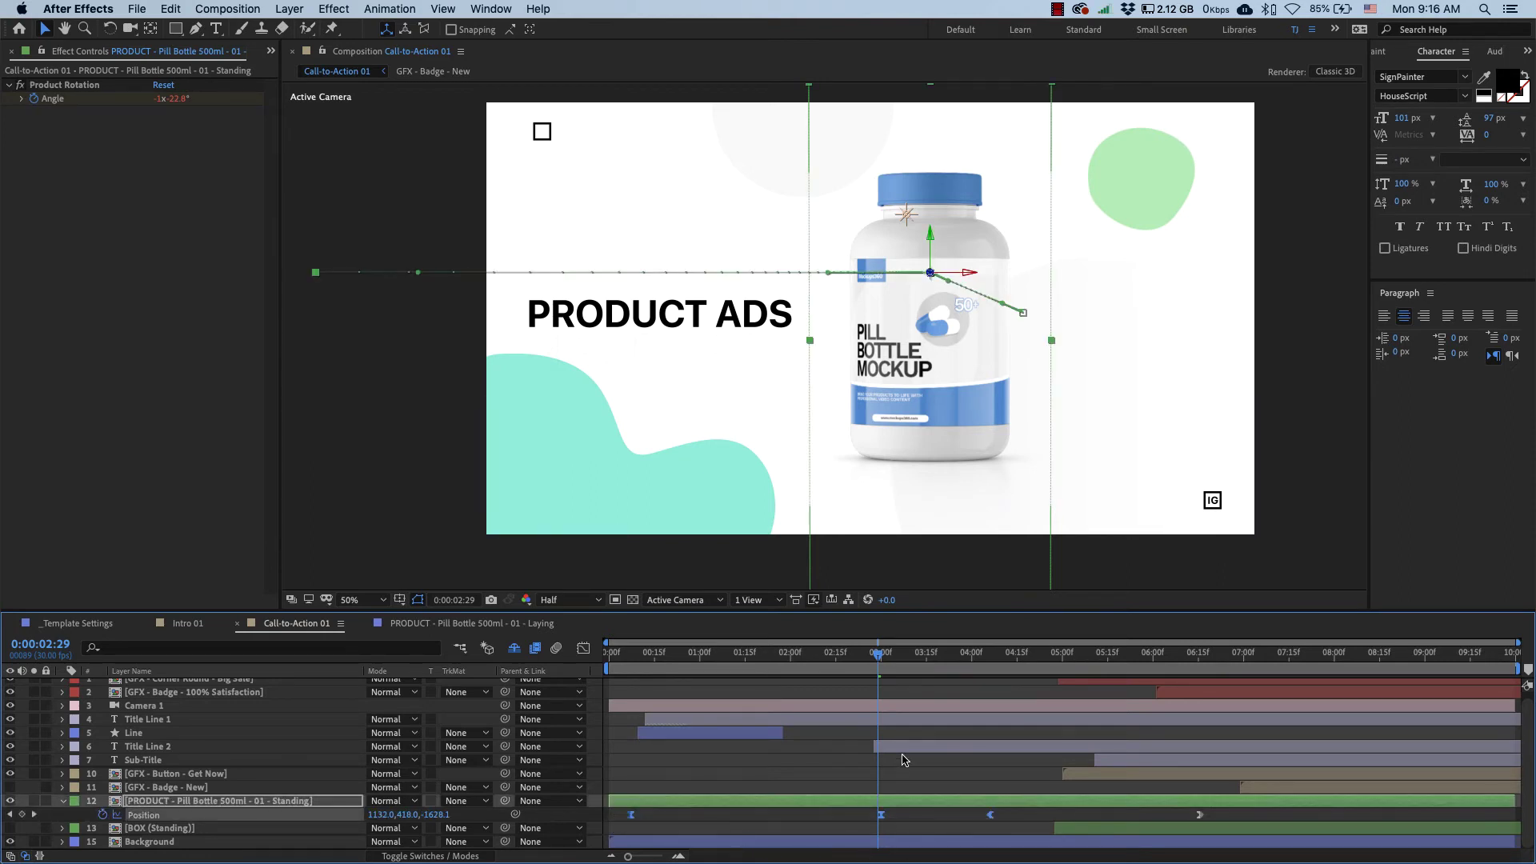
{"action": "left_click", "coordinate": [990, 653]}
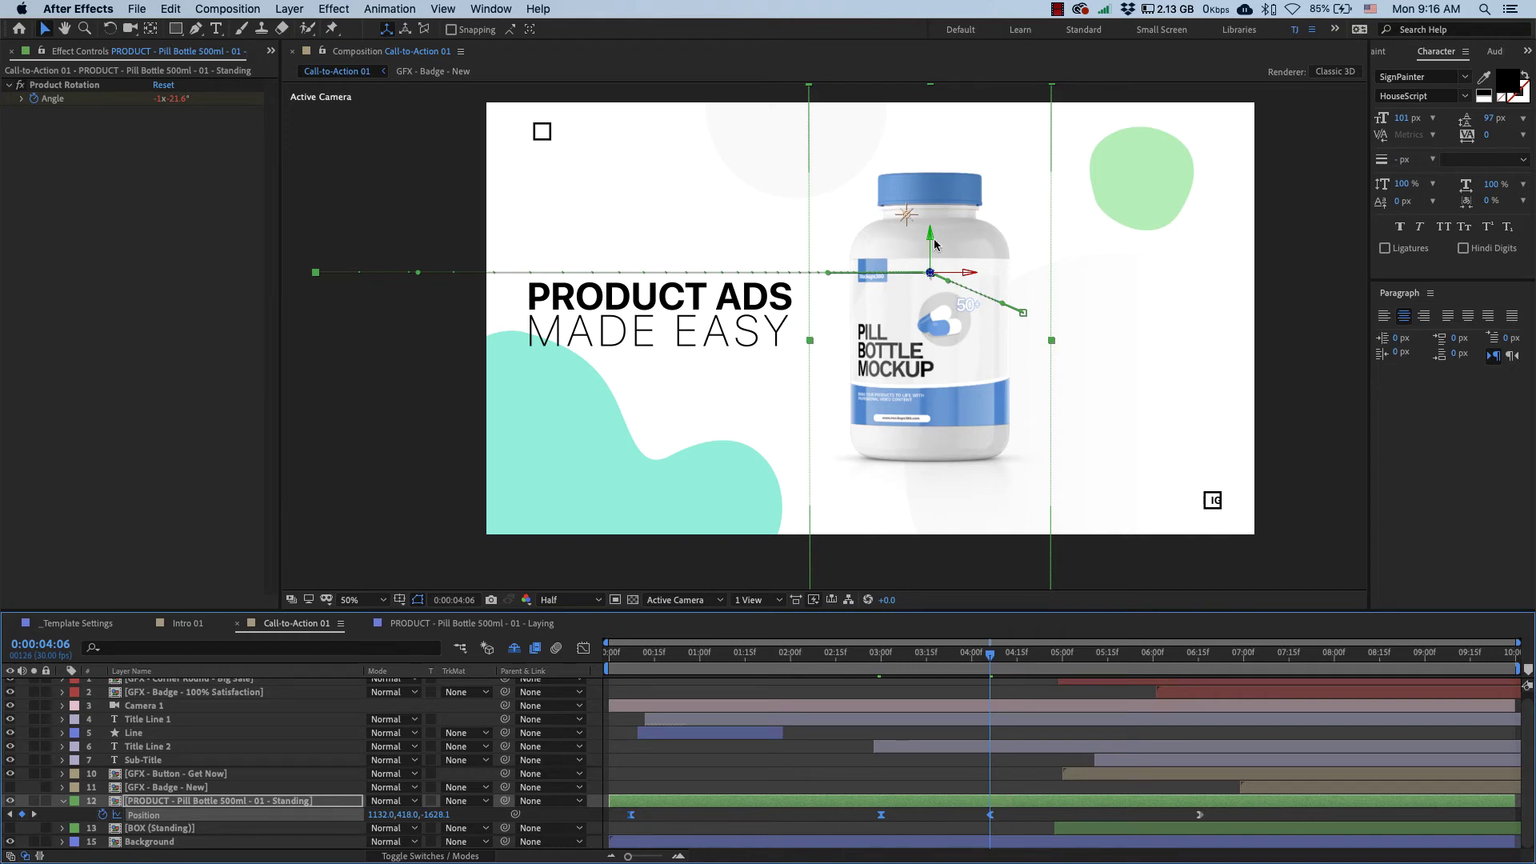
{"action": "left_click_drag", "start_coordinate": [931, 244], "coordinate": [930, 265]}
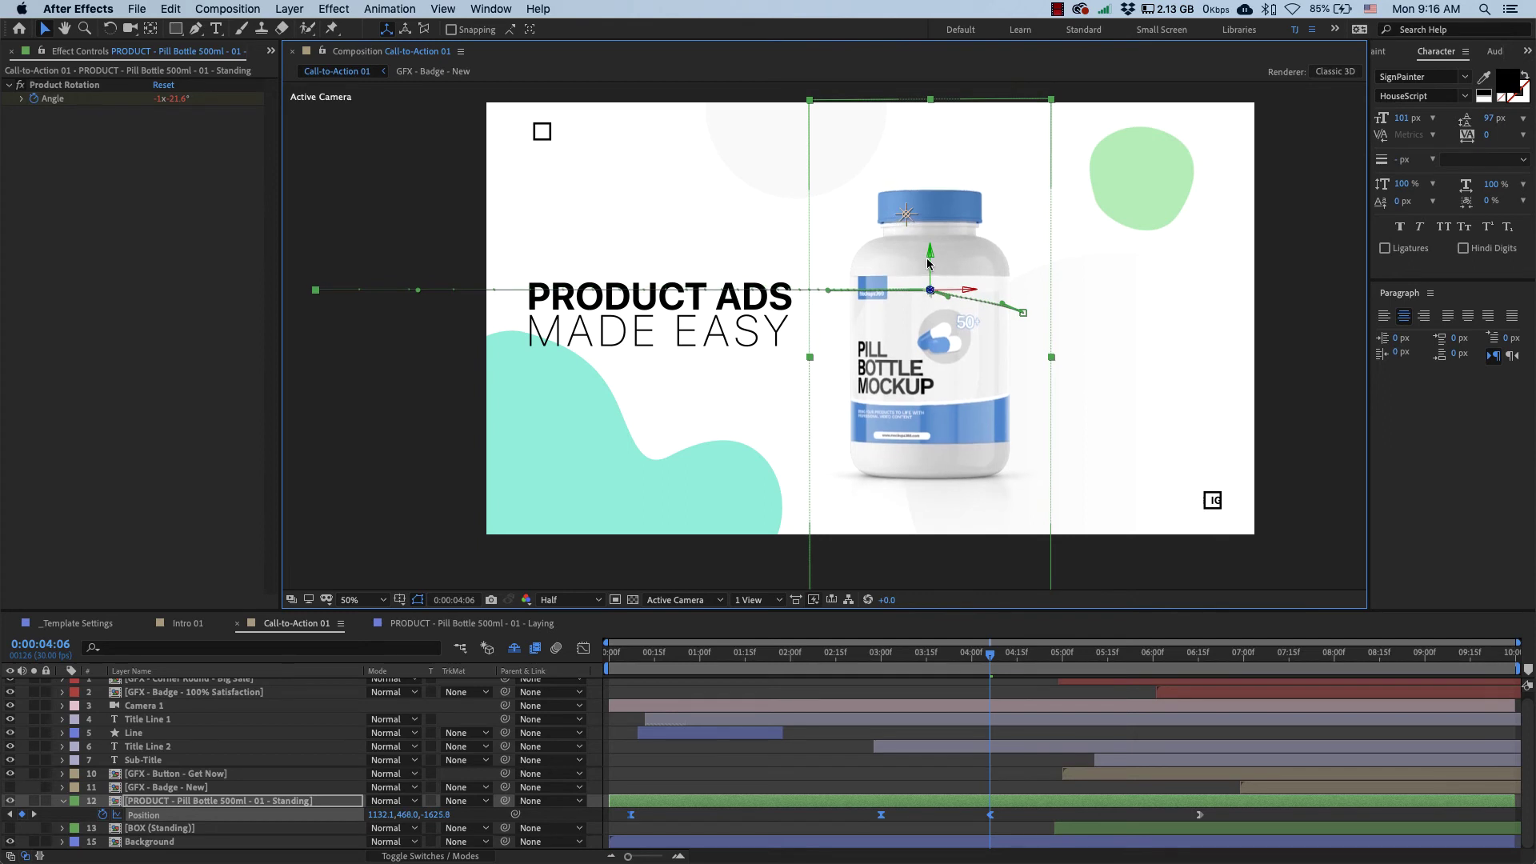
{"action": "left_click", "coordinate": [1194, 654]}
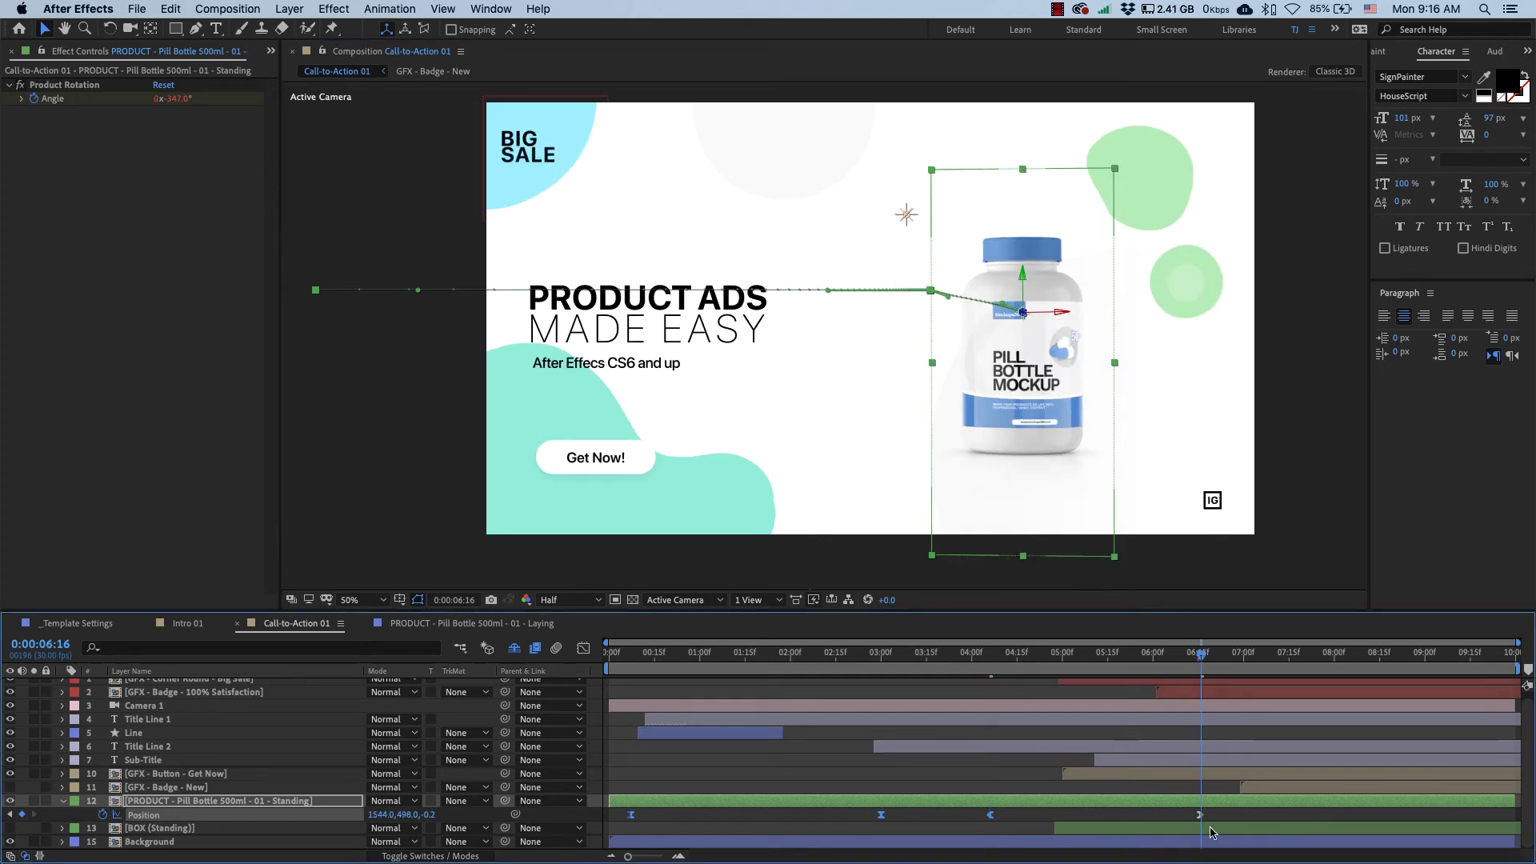
{"action": "left_click", "coordinate": [1001, 310]}
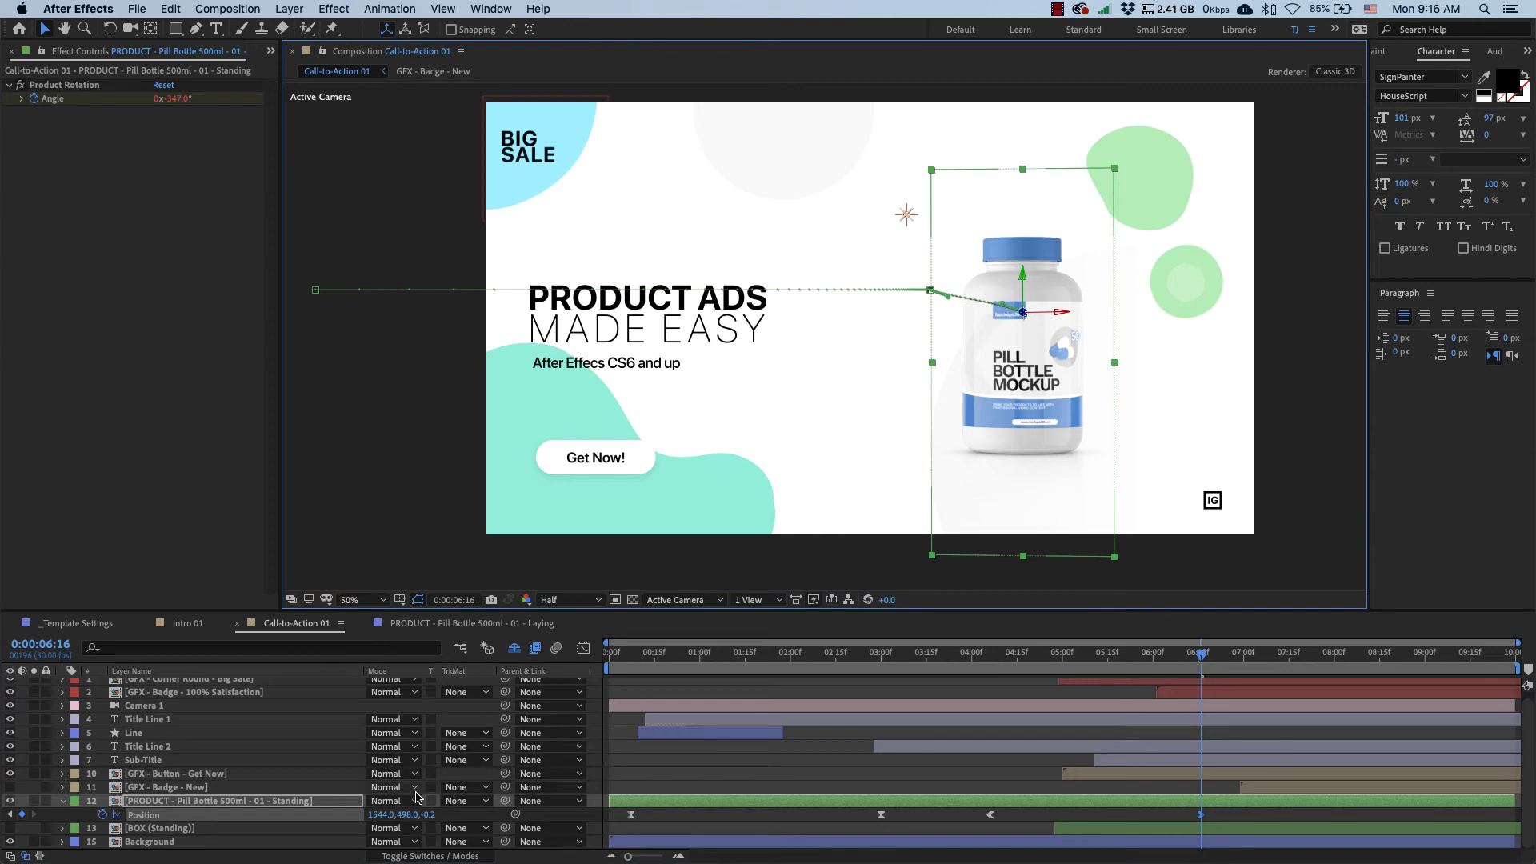
{"action": "left_click_drag", "start_coordinate": [430, 814], "coordinate": [152, 814]}
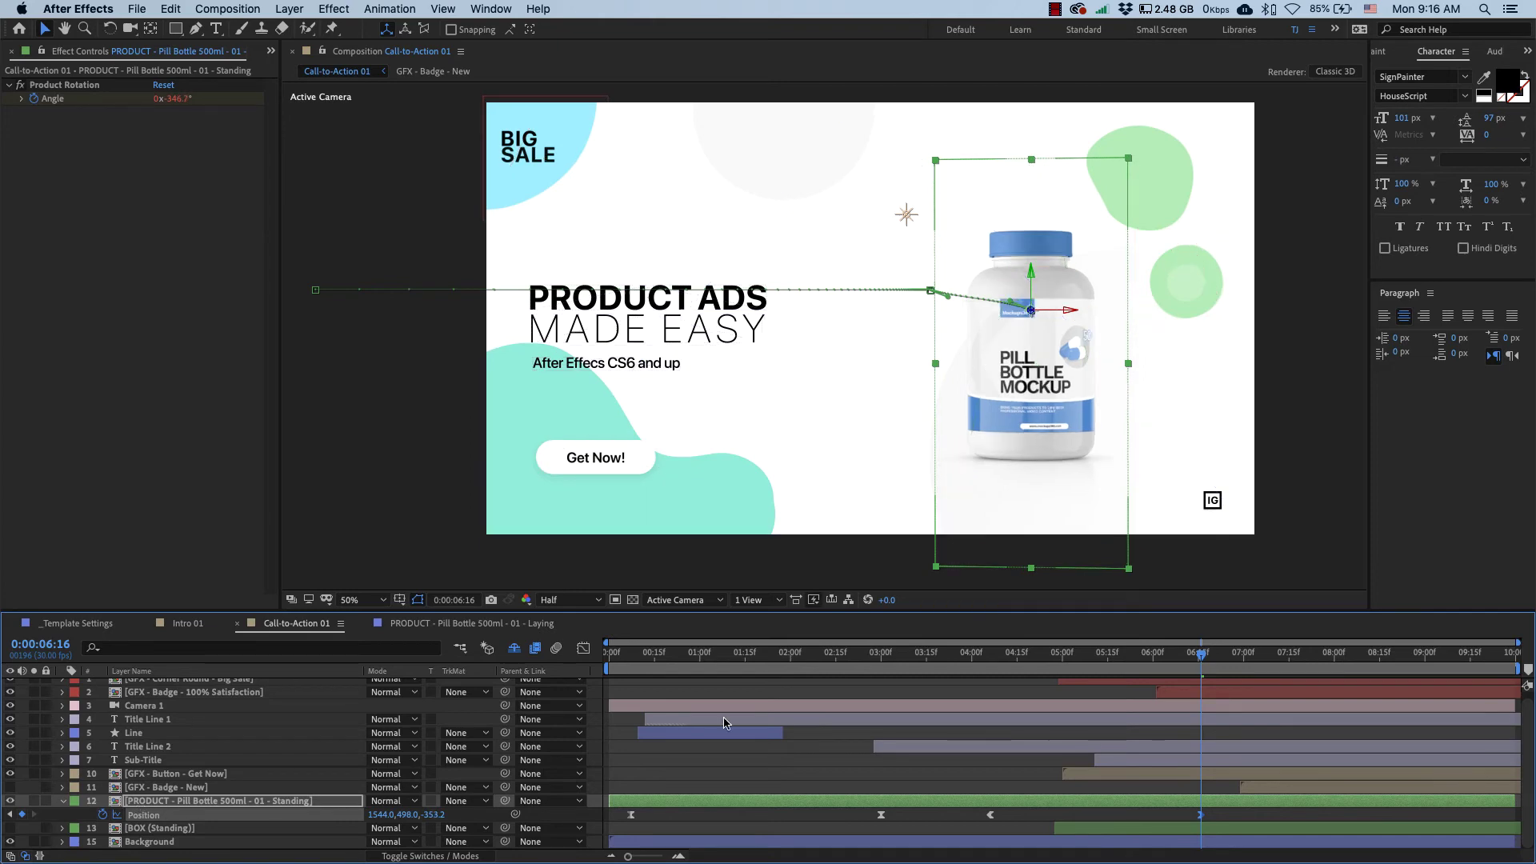
{"action": "left_click_drag", "start_coordinate": [1057, 429], "coordinate": [1054, 433]}
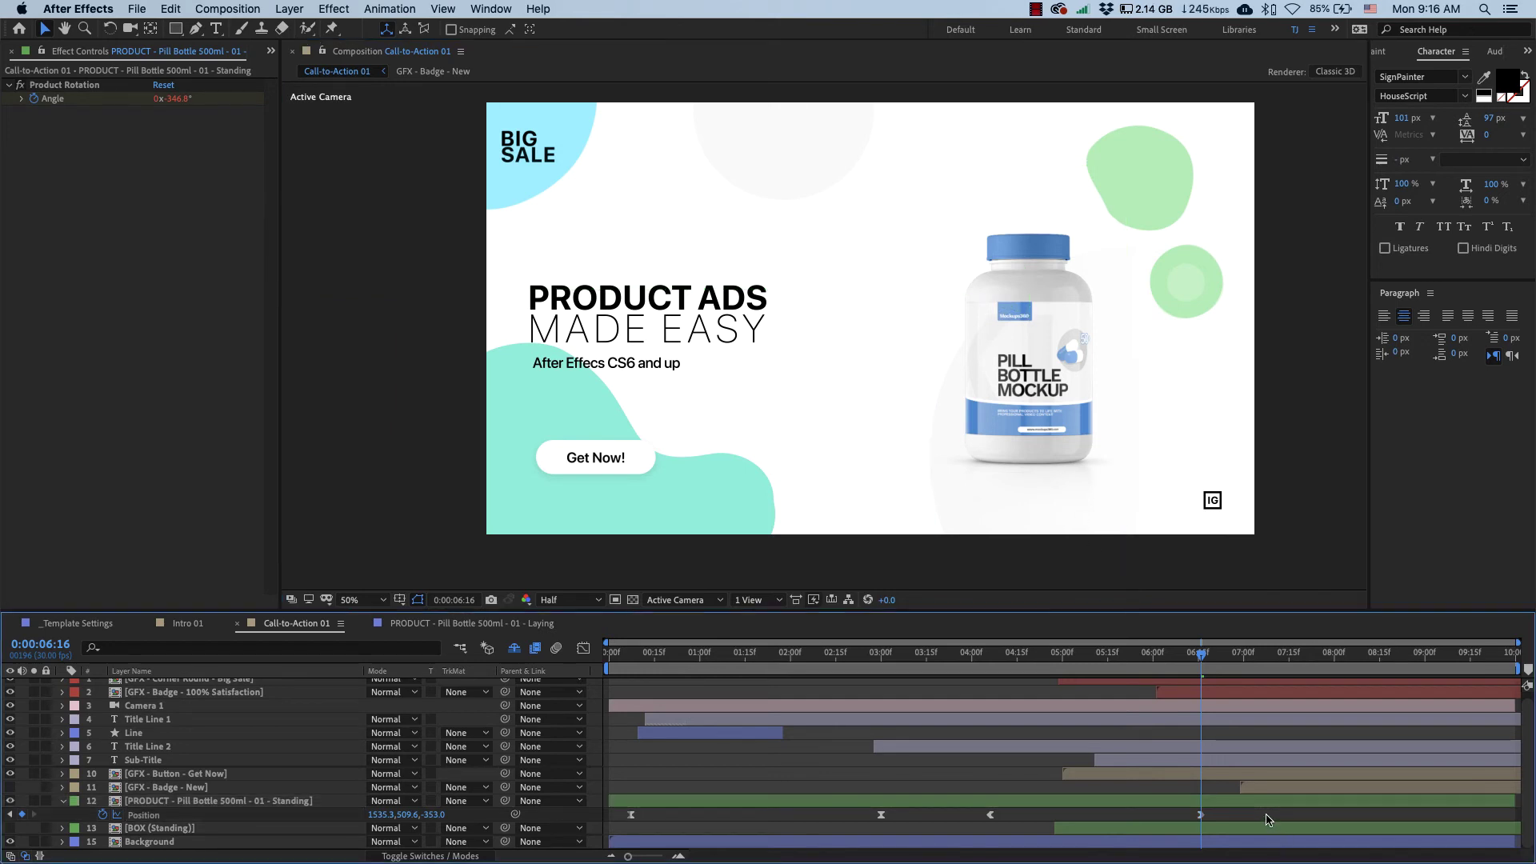
Step: Preview Call-to-Action 01, stop at 7:15, and select the GFX - Corner Round - Big Sale layer
{"action": "key", "text": "space"}
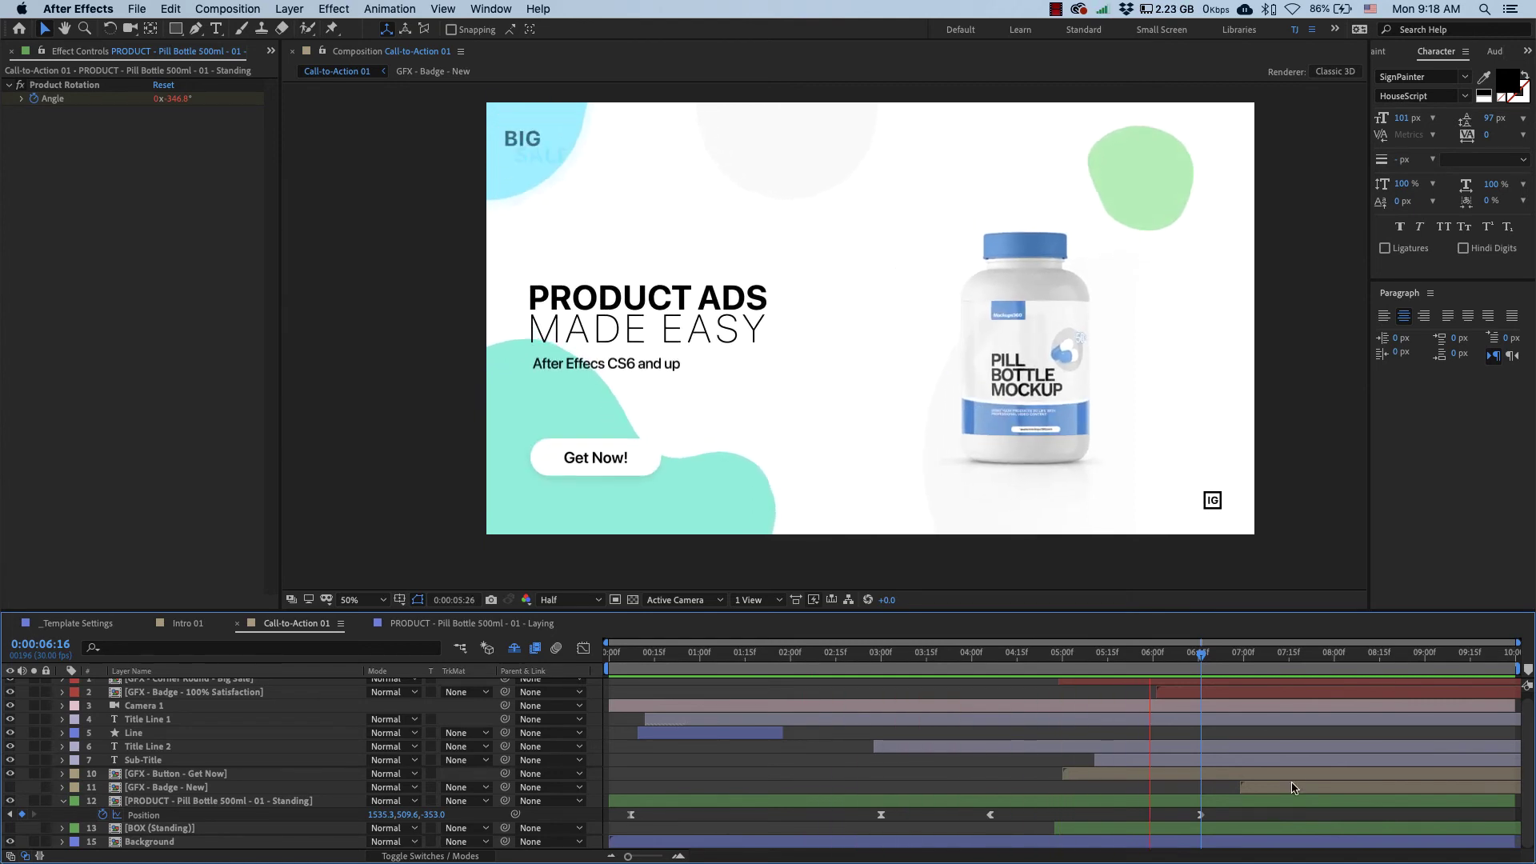
{"action": "mouse_move", "coordinate": [1277, 655]}
{"action": "left_mouse_down"}
{"action": "mouse_move", "coordinate": [1308, 656]}
{"action": "mouse_move", "coordinate": [1293, 654]}
{"action": "left_mouse_up"}
{"action": "left_click", "coordinate": [1185, 281]}
{"action": "left_click", "coordinate": [519, 148]}
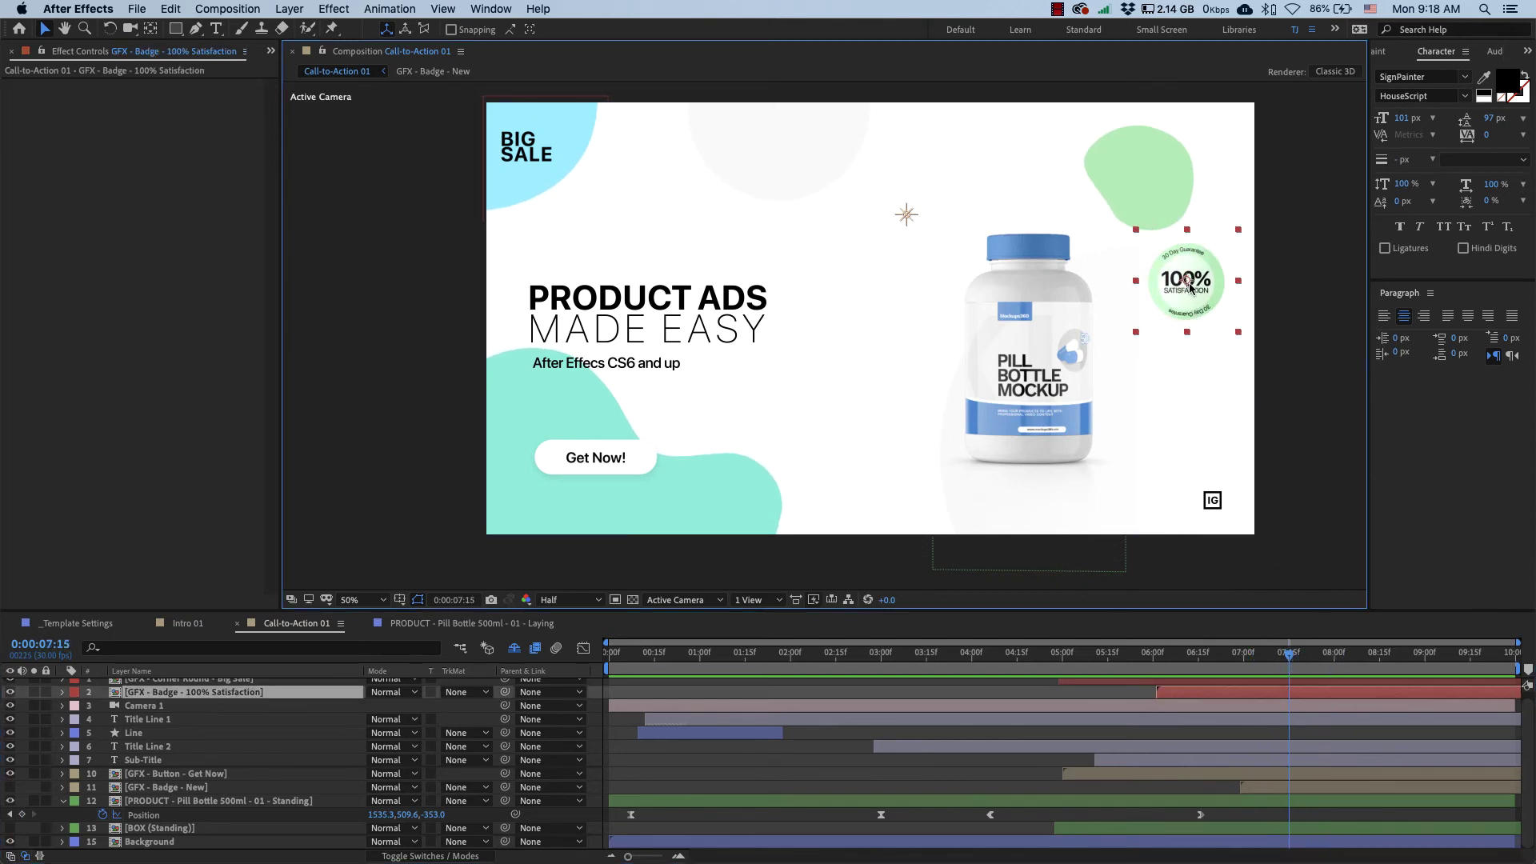
{"action": "left_click", "coordinate": [396, 177]}
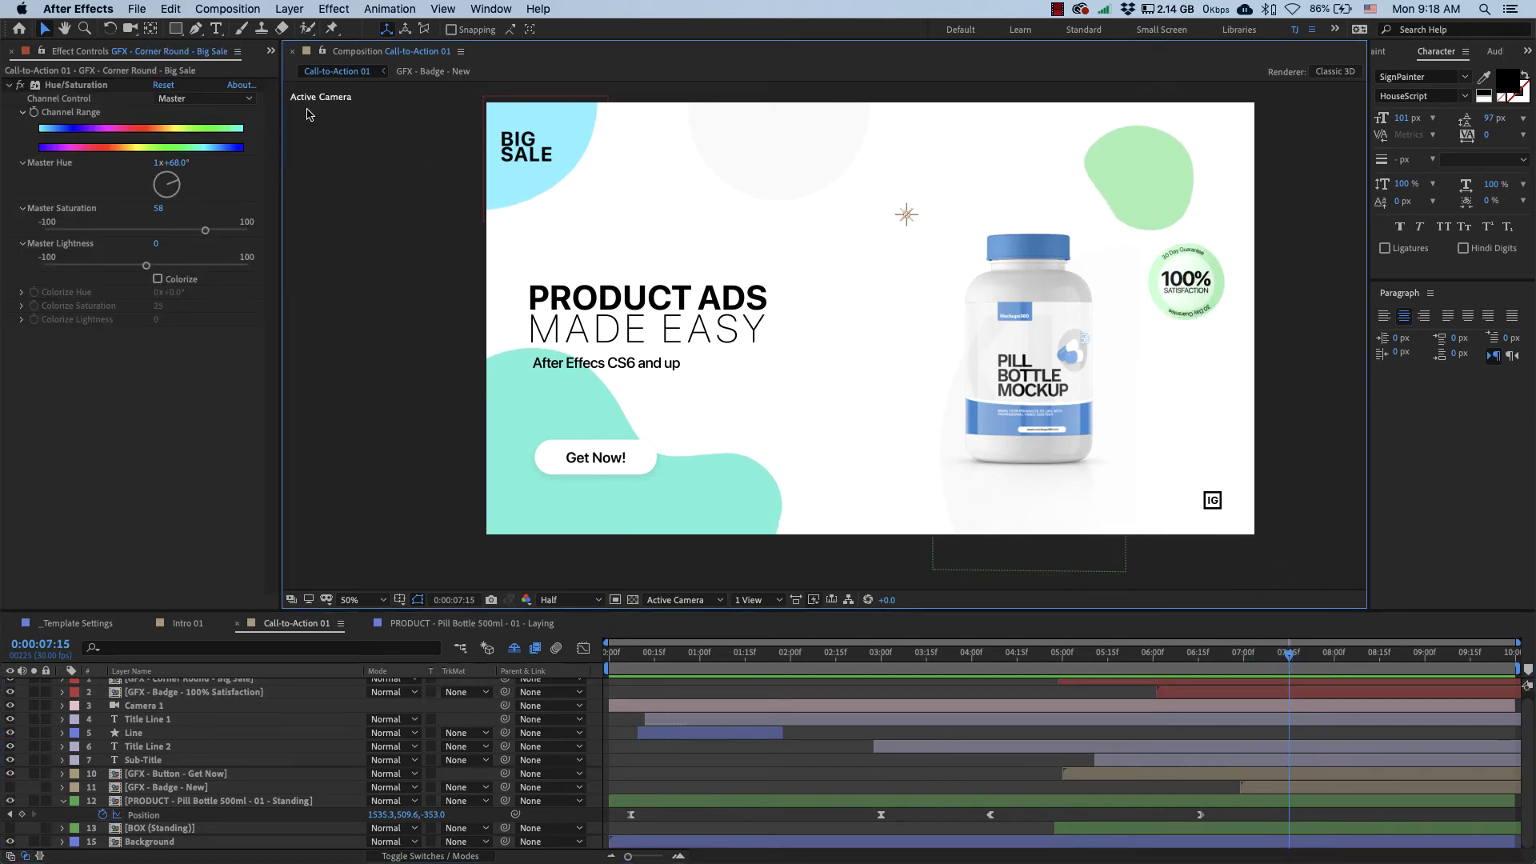
Step: Show the Project panel and expand the LIBRARY > Backgrounds folder
{"action": "left_click", "coordinate": [270, 50]}
{"action": "left_click", "coordinate": [297, 88]}
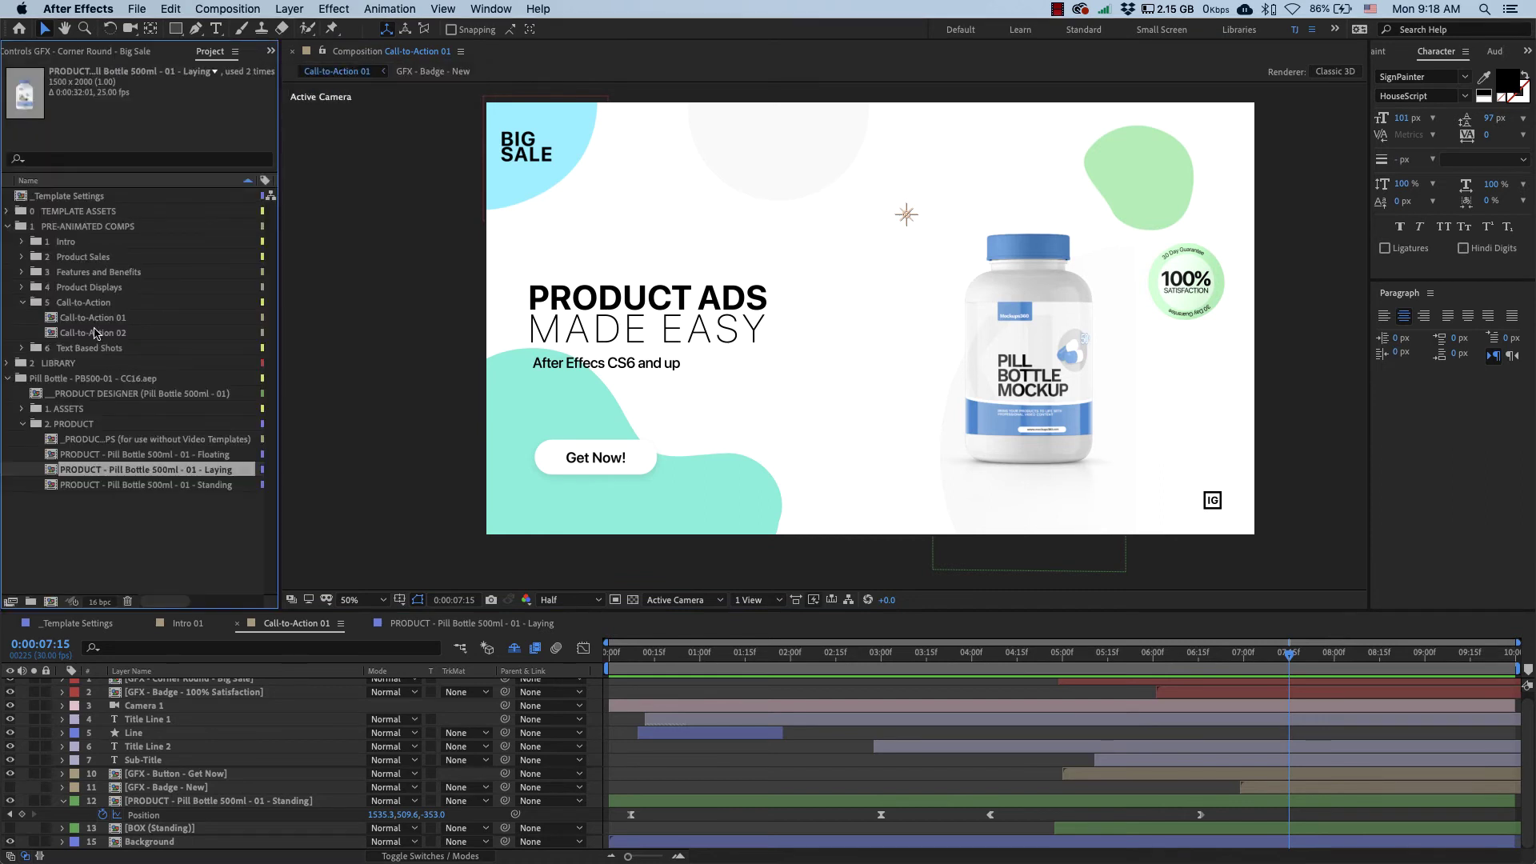
{"action": "left_click", "coordinate": [9, 228]}
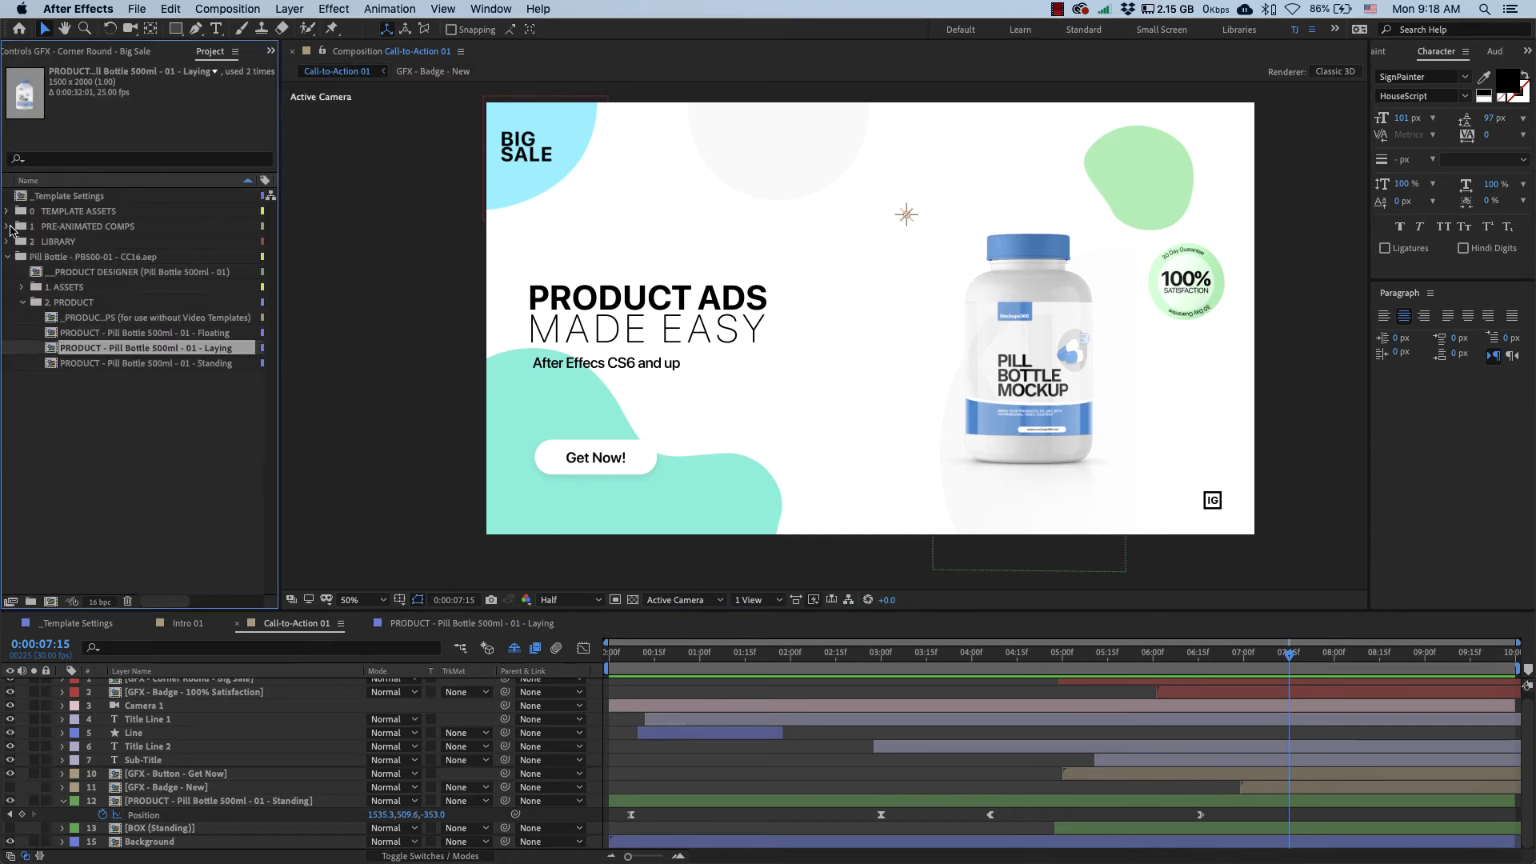
{"action": "left_click", "coordinate": [7, 257]}
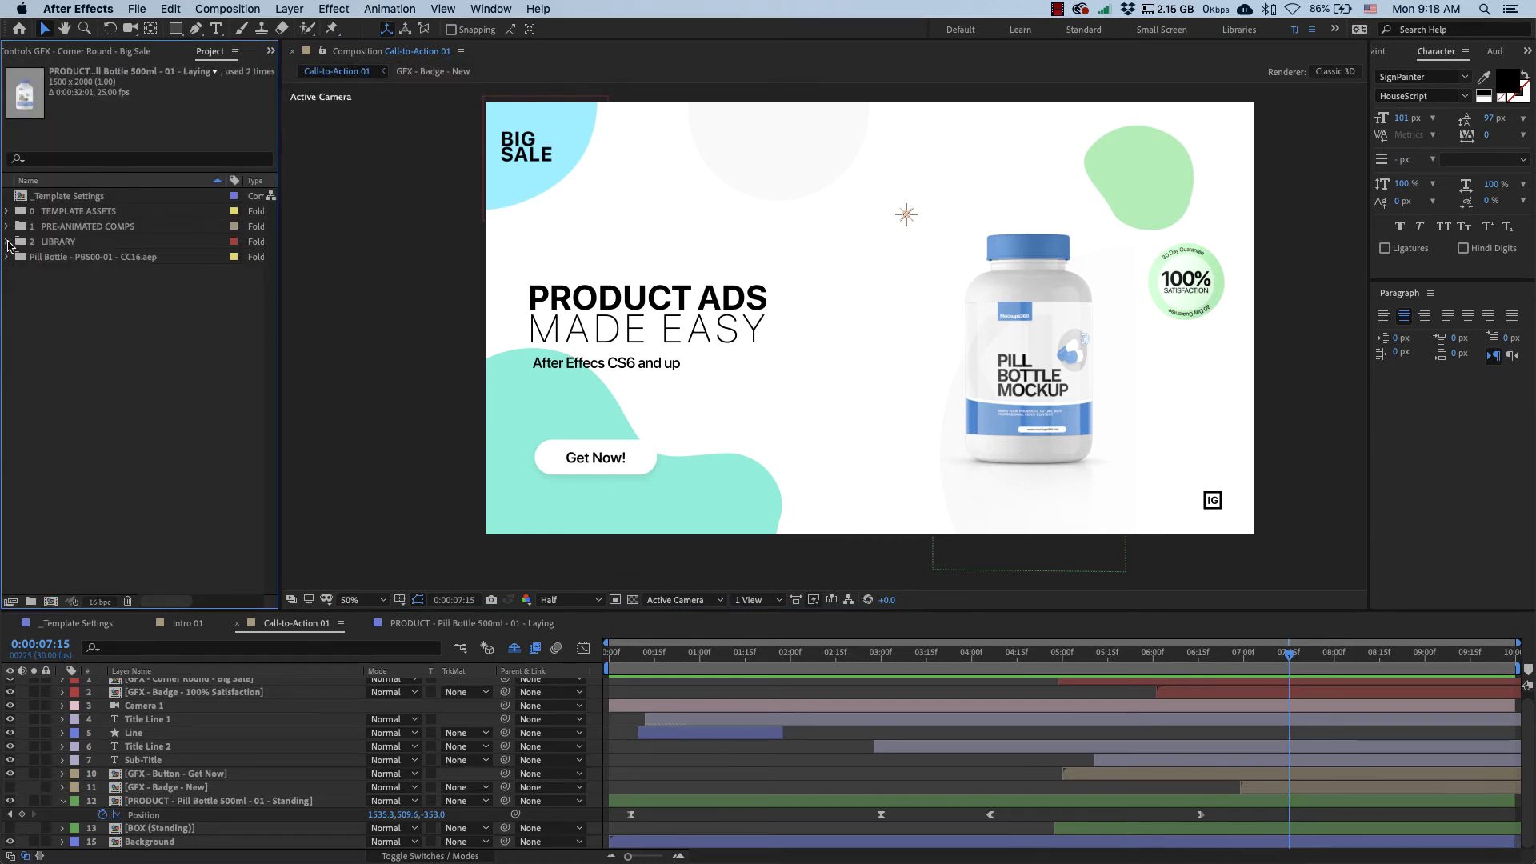
{"action": "left_click", "coordinate": [8, 242]}
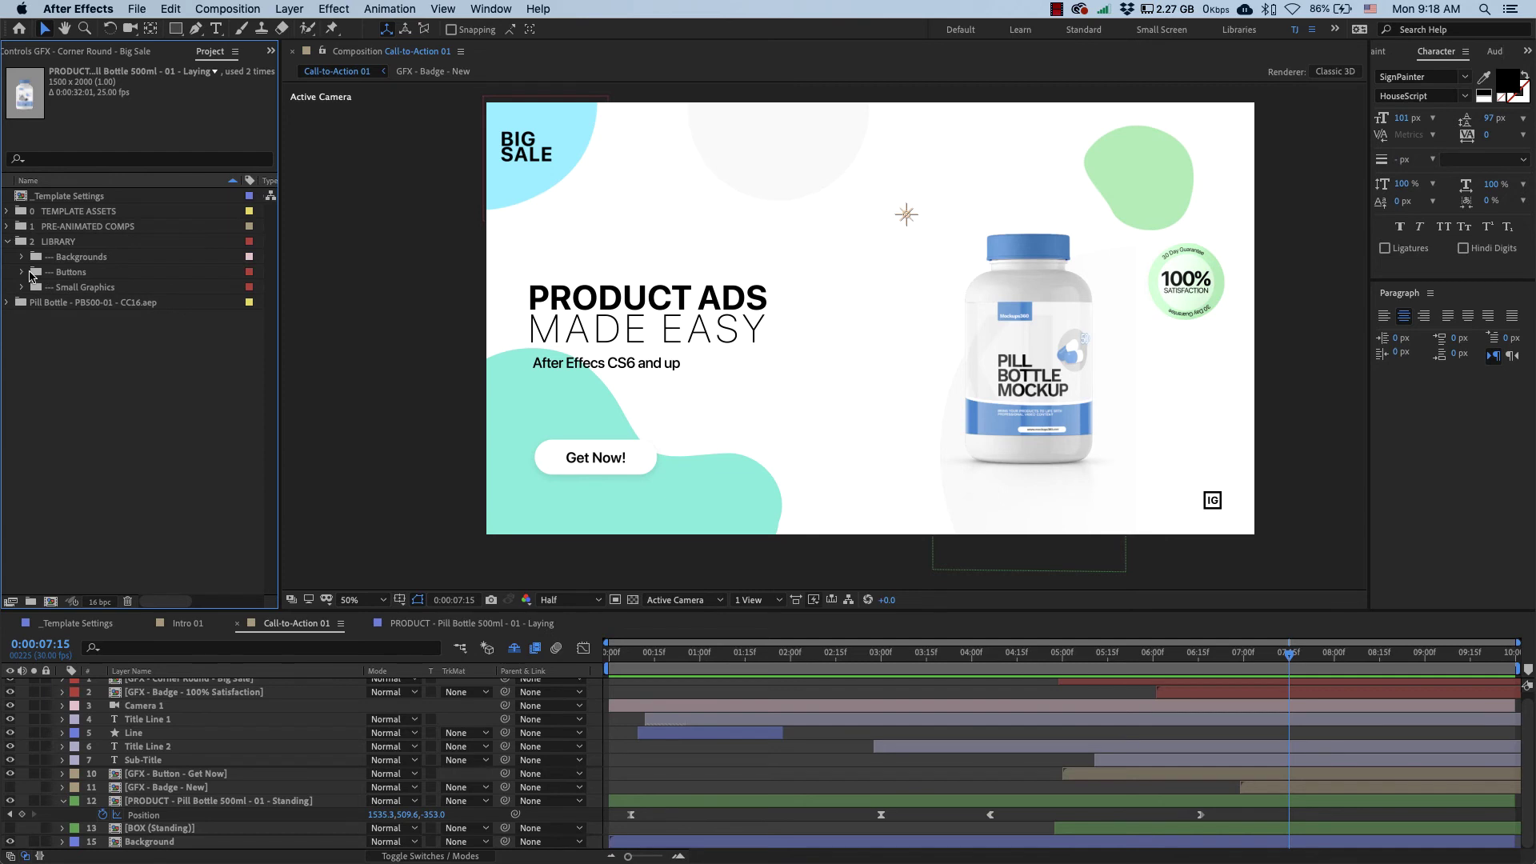
{"action": "left_click", "coordinate": [68, 258]}
{"action": "left_click", "coordinate": [22, 257]}
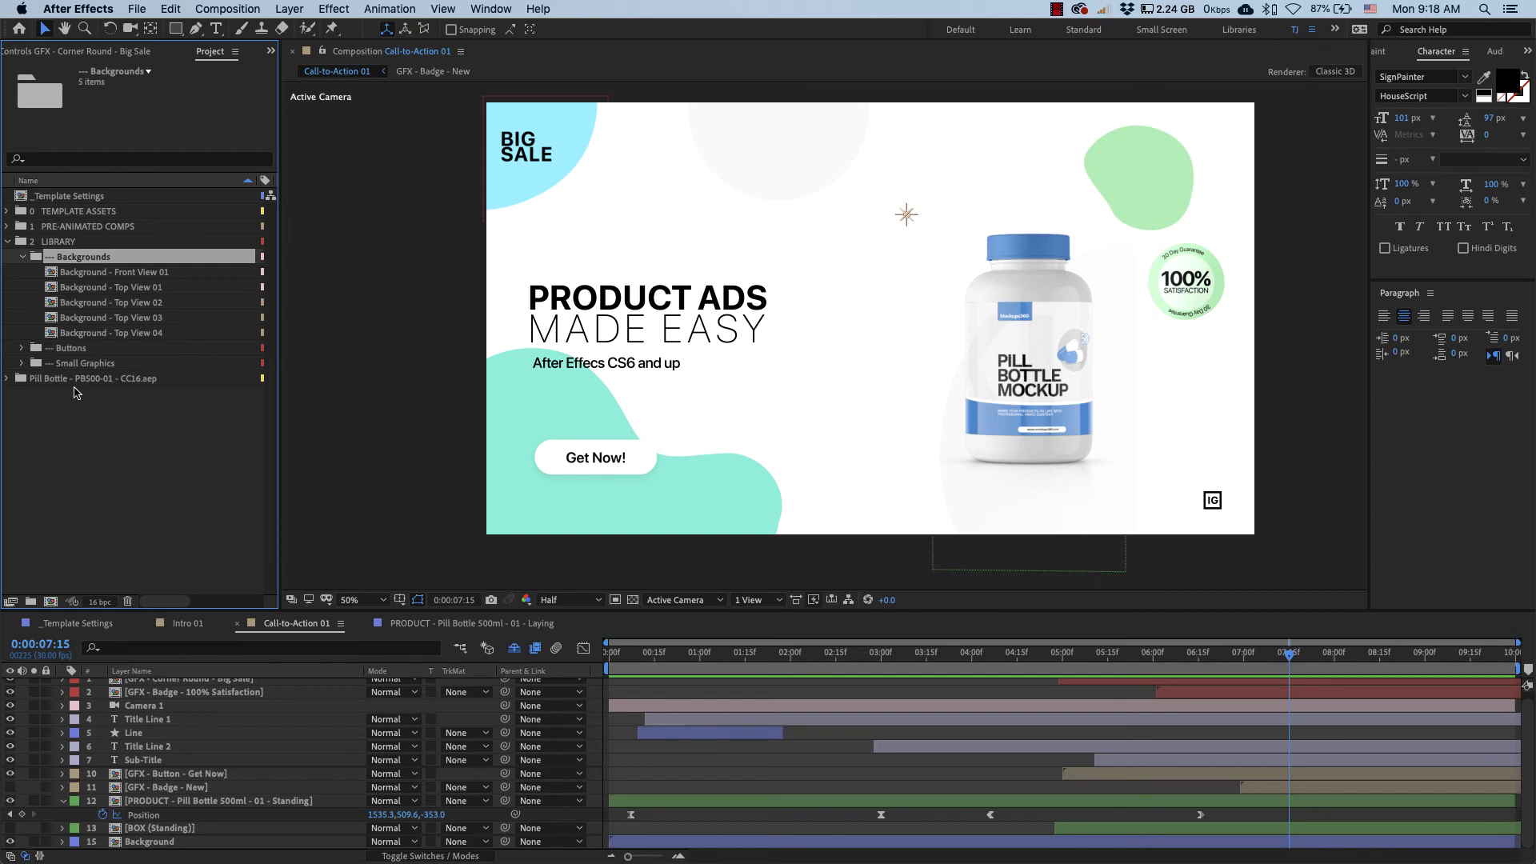
Step: Replace the Background layer's source with Background - Front View 01 and check an early frame
{"action": "left_click", "coordinate": [64, 801]}
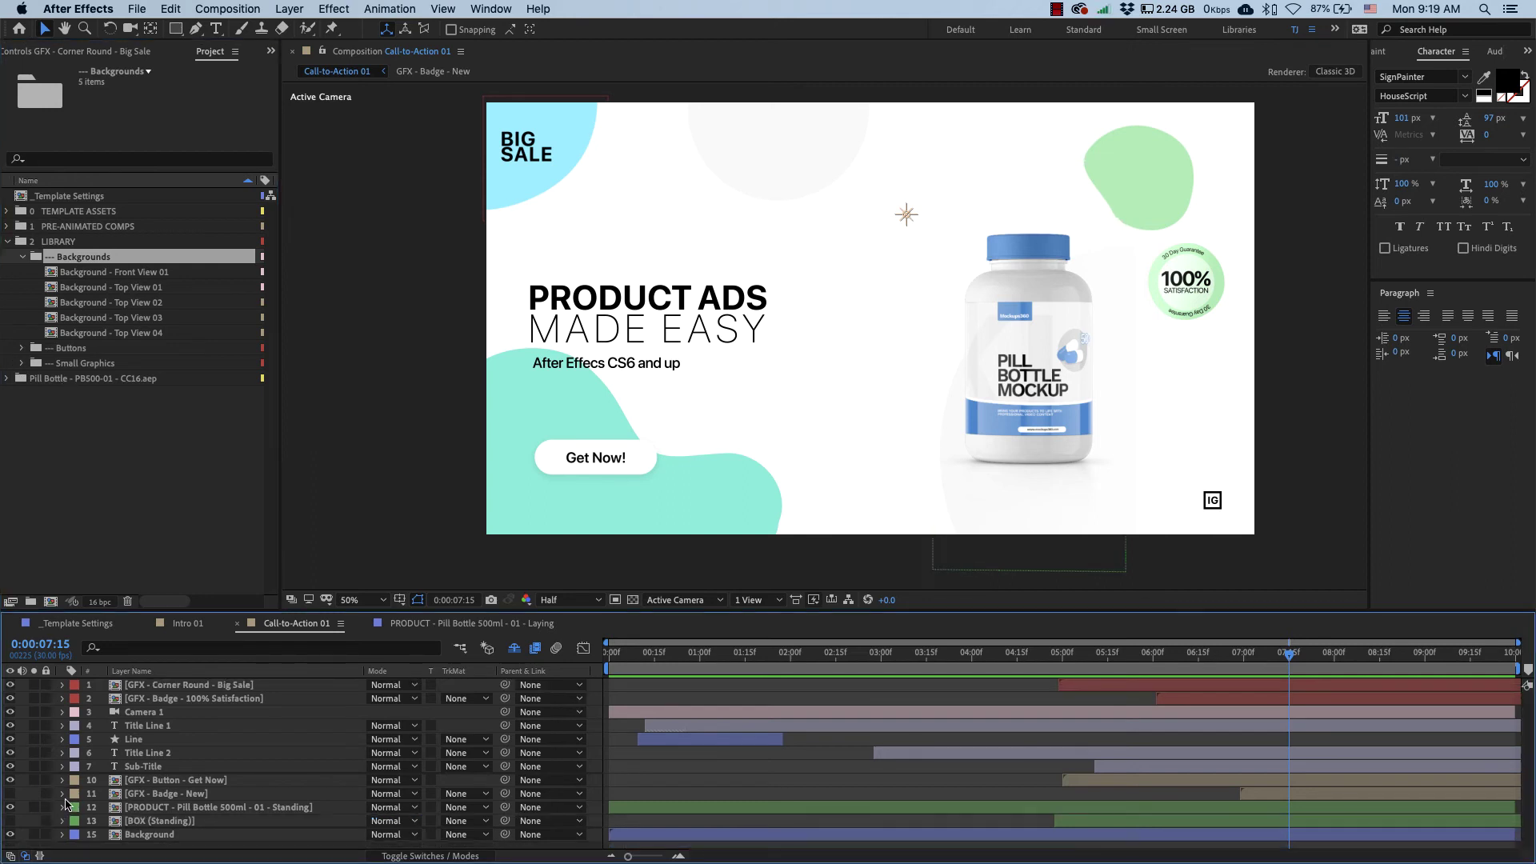
{"action": "left_click", "coordinate": [170, 834]}
{"action": "left_click", "coordinate": [198, 674]}
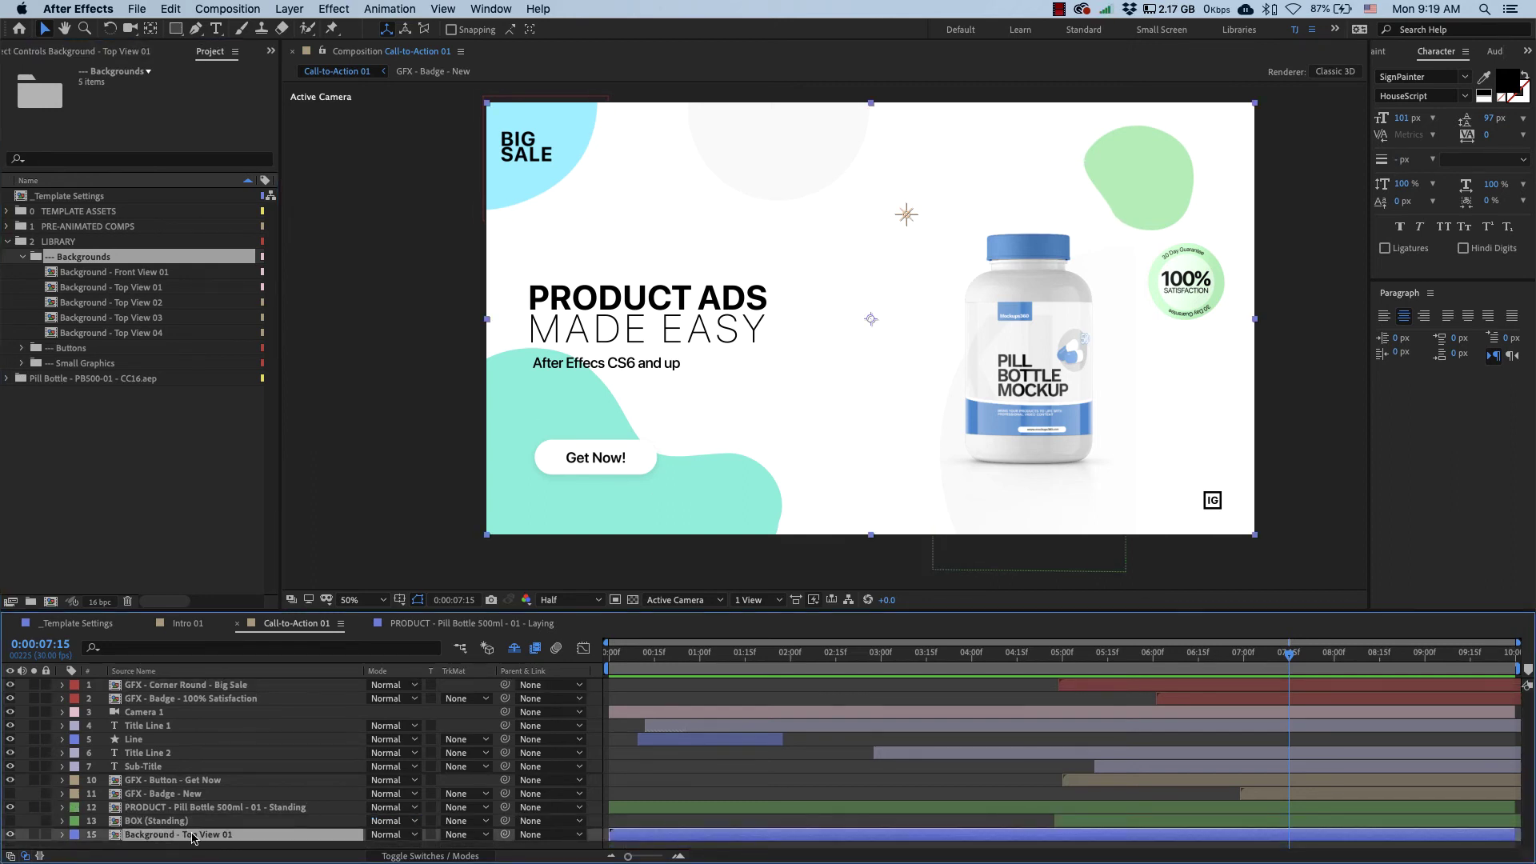
{"action": "left_click", "coordinate": [132, 273]}
{"action": "left_click", "coordinate": [141, 289]}
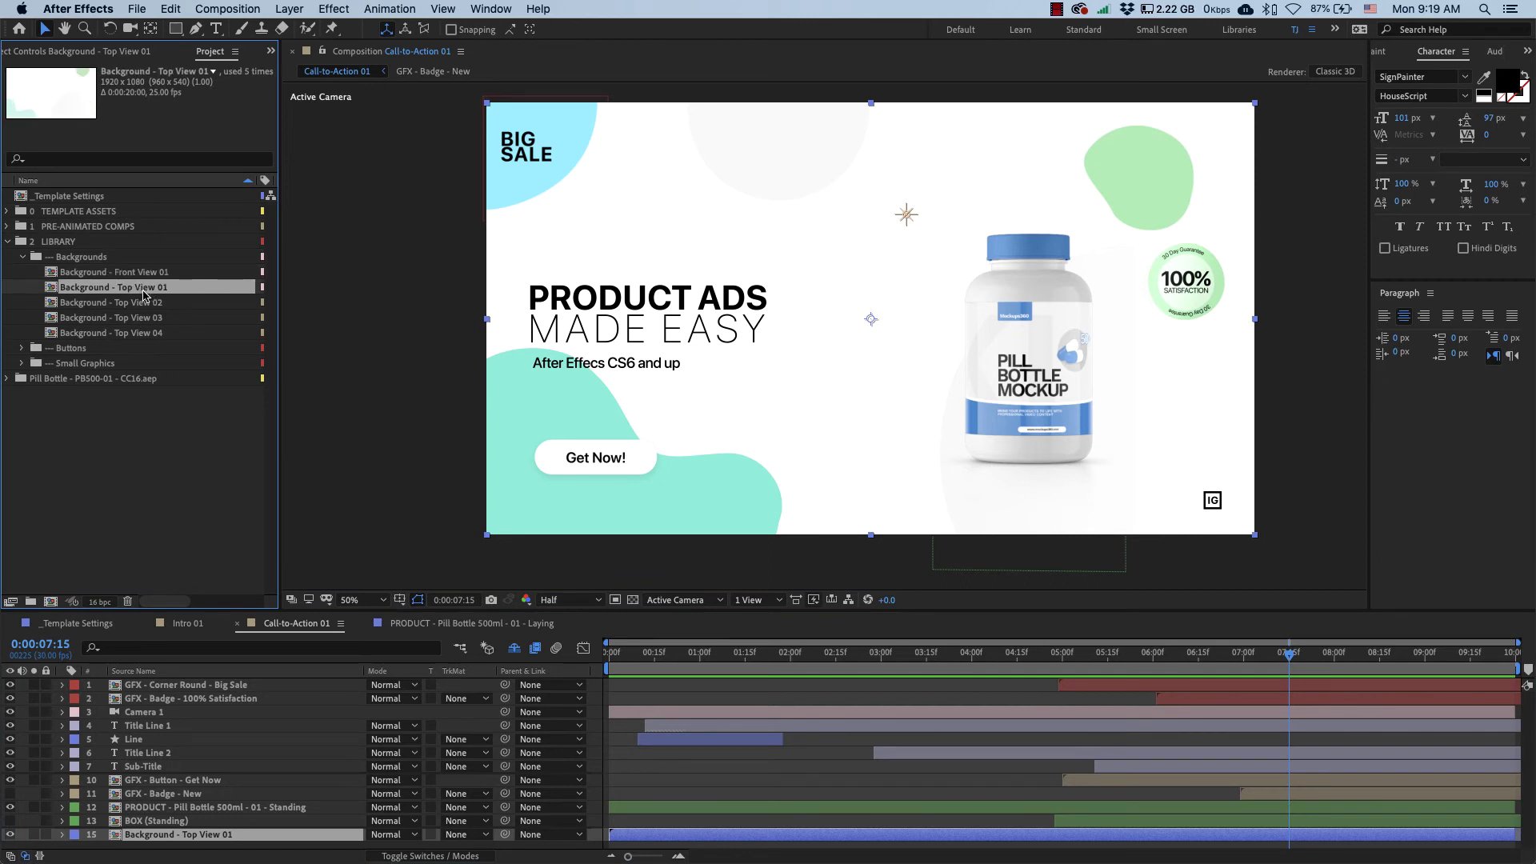
{"action": "left_click", "coordinate": [148, 273]}
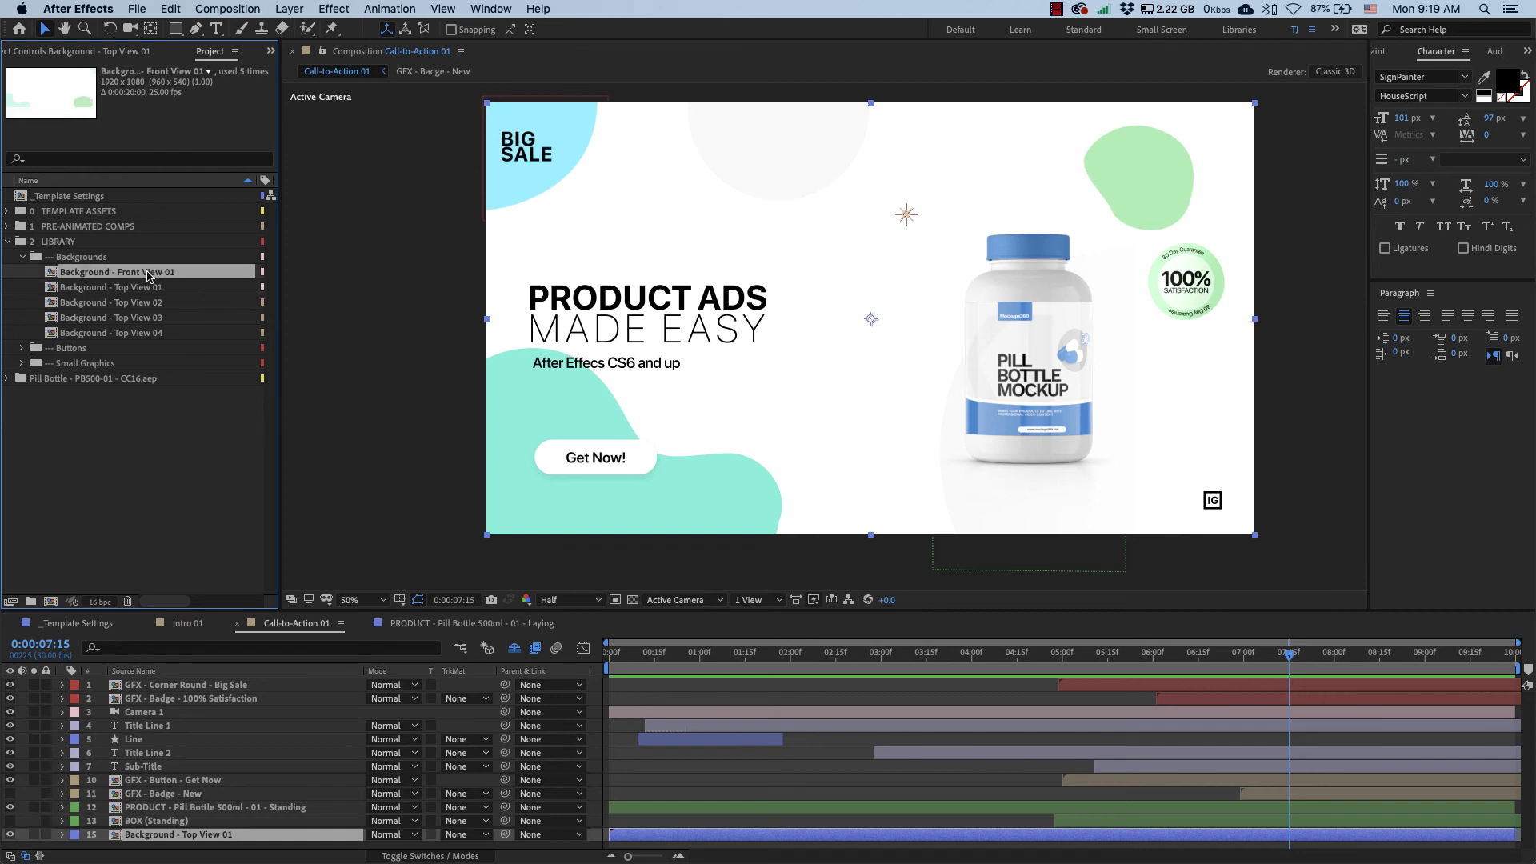
{"action": "left_click_drag", "start_coordinate": [148, 273], "coordinate": [224, 834]}
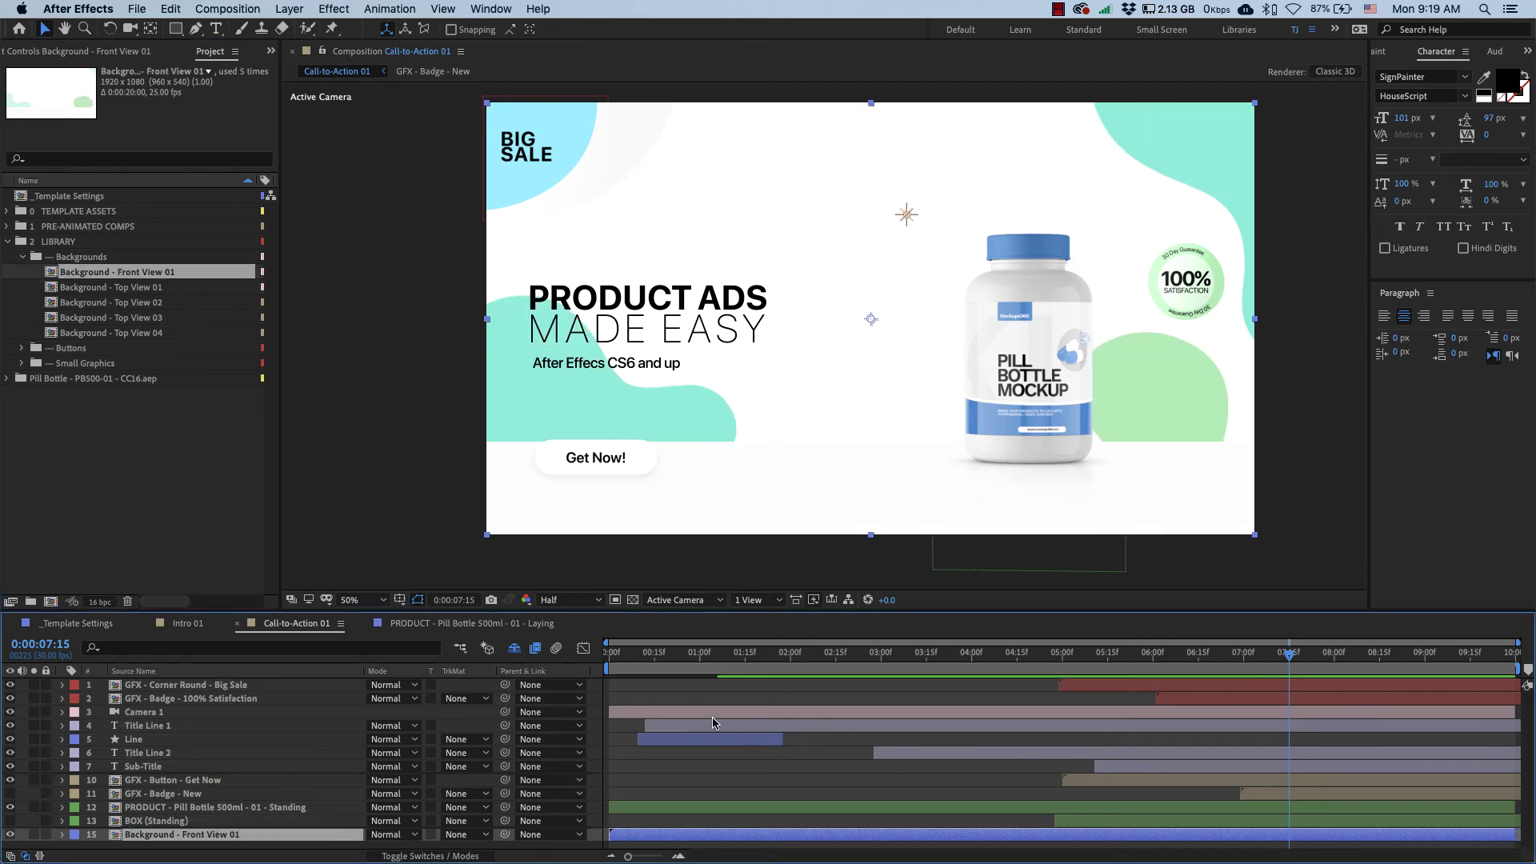
{"action": "left_click_drag", "start_coordinate": [701, 669], "coordinate": [1334, 664]}
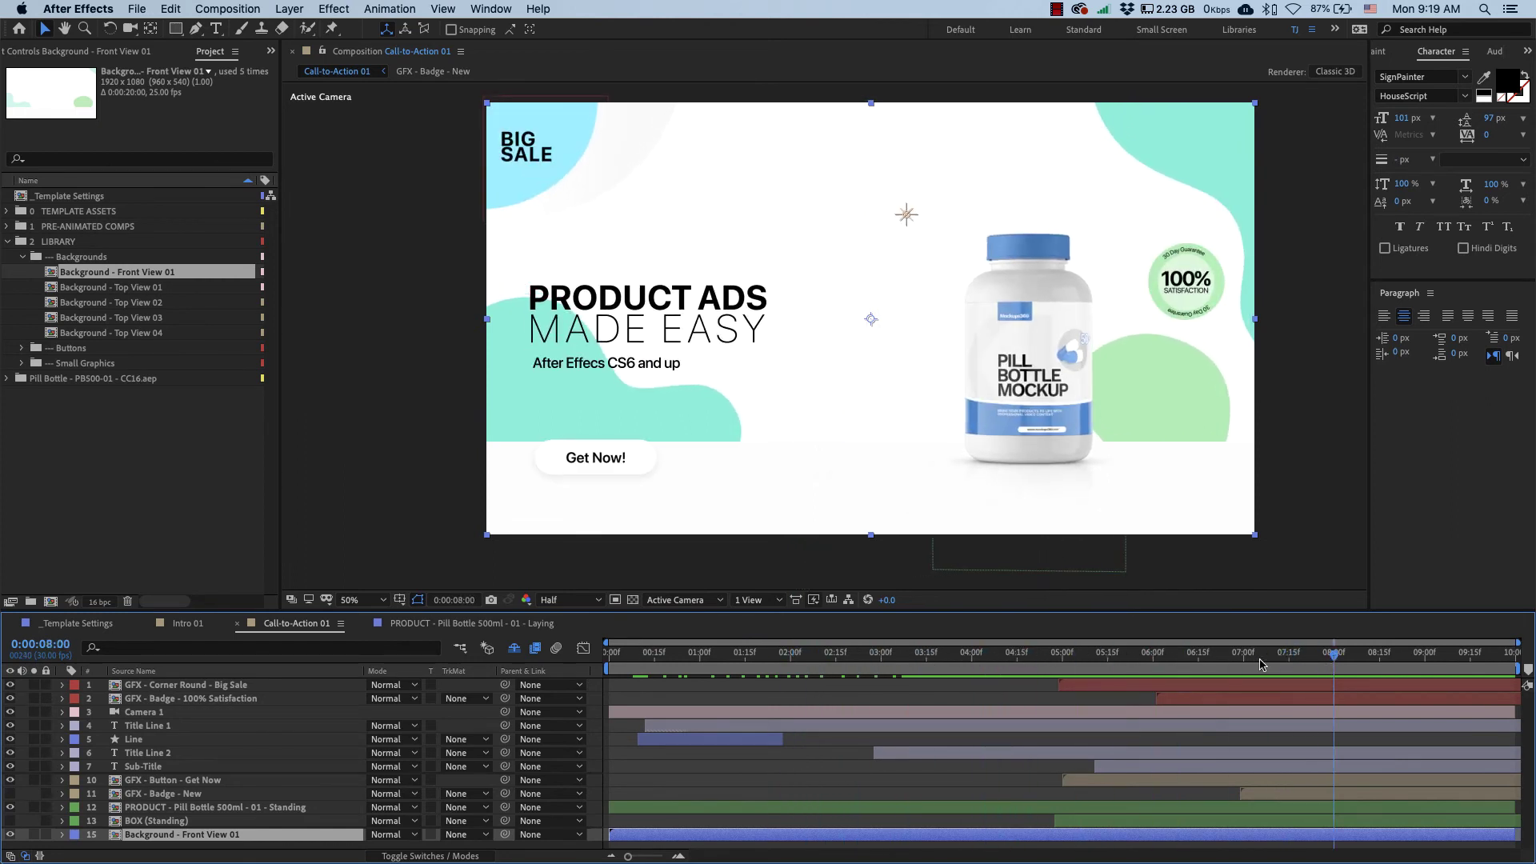
Step: Replace the background instead with Background - Top View 03 and check the full layout
{"action": "left_click", "coordinate": [136, 318]}
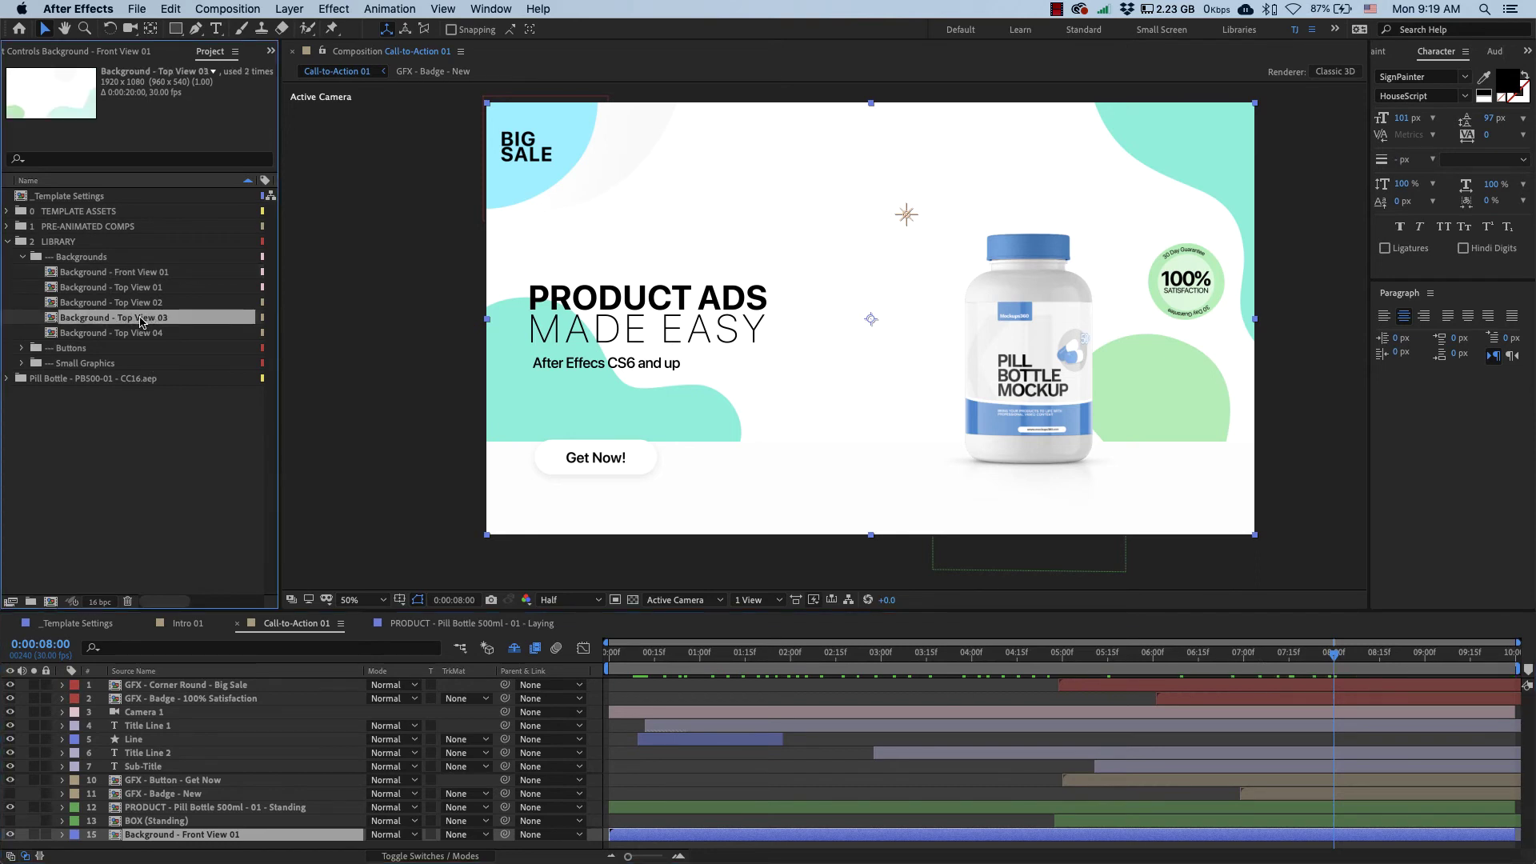
{"action": "left_click_drag", "start_coordinate": [139, 321], "coordinate": [223, 840]}
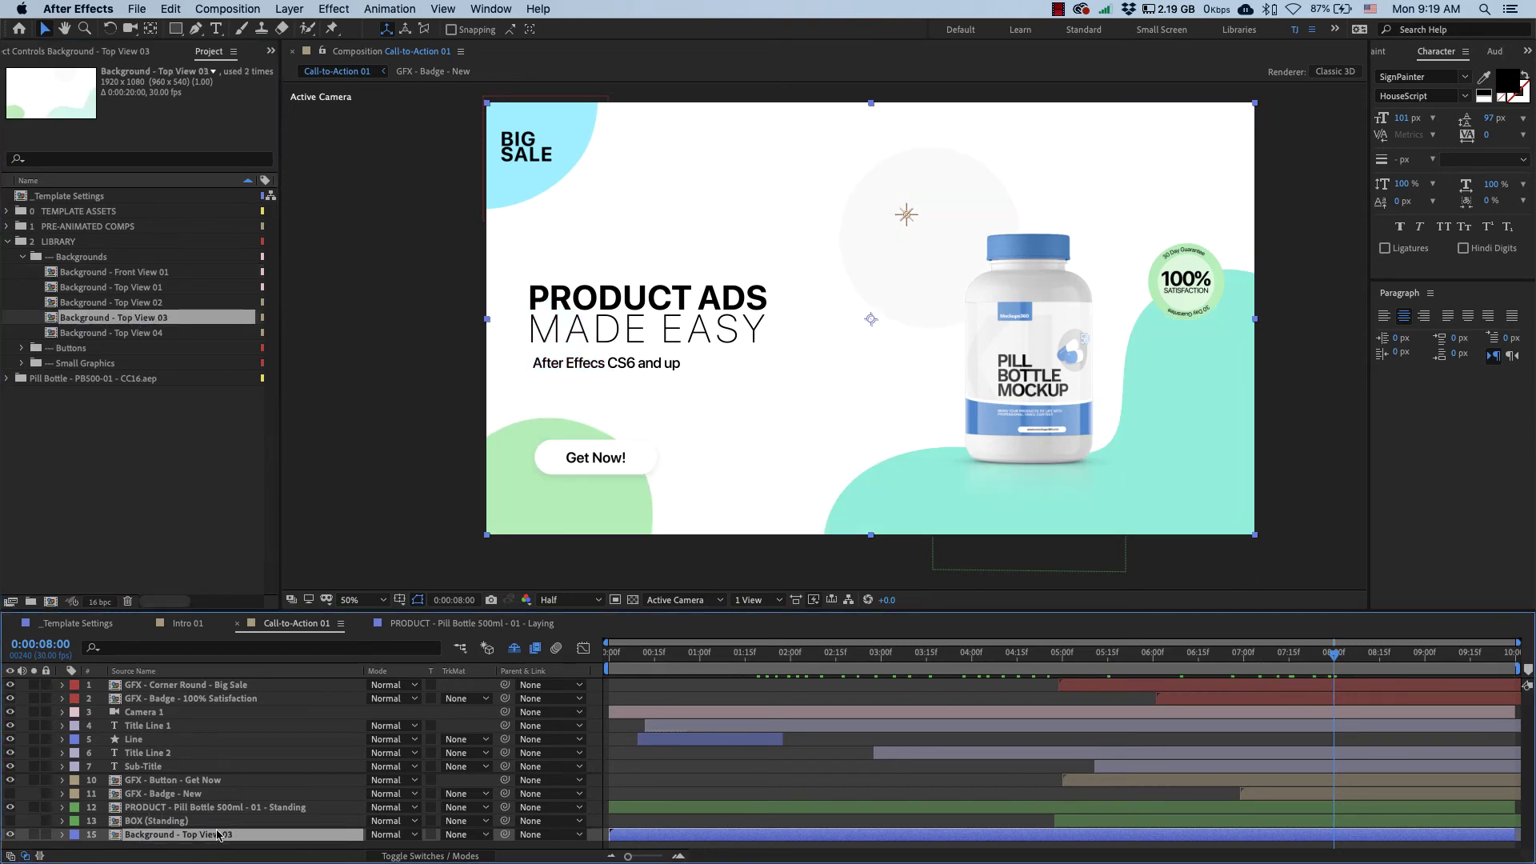
{"action": "left_click_drag", "start_coordinate": [1227, 661], "coordinate": [1060, 661]}
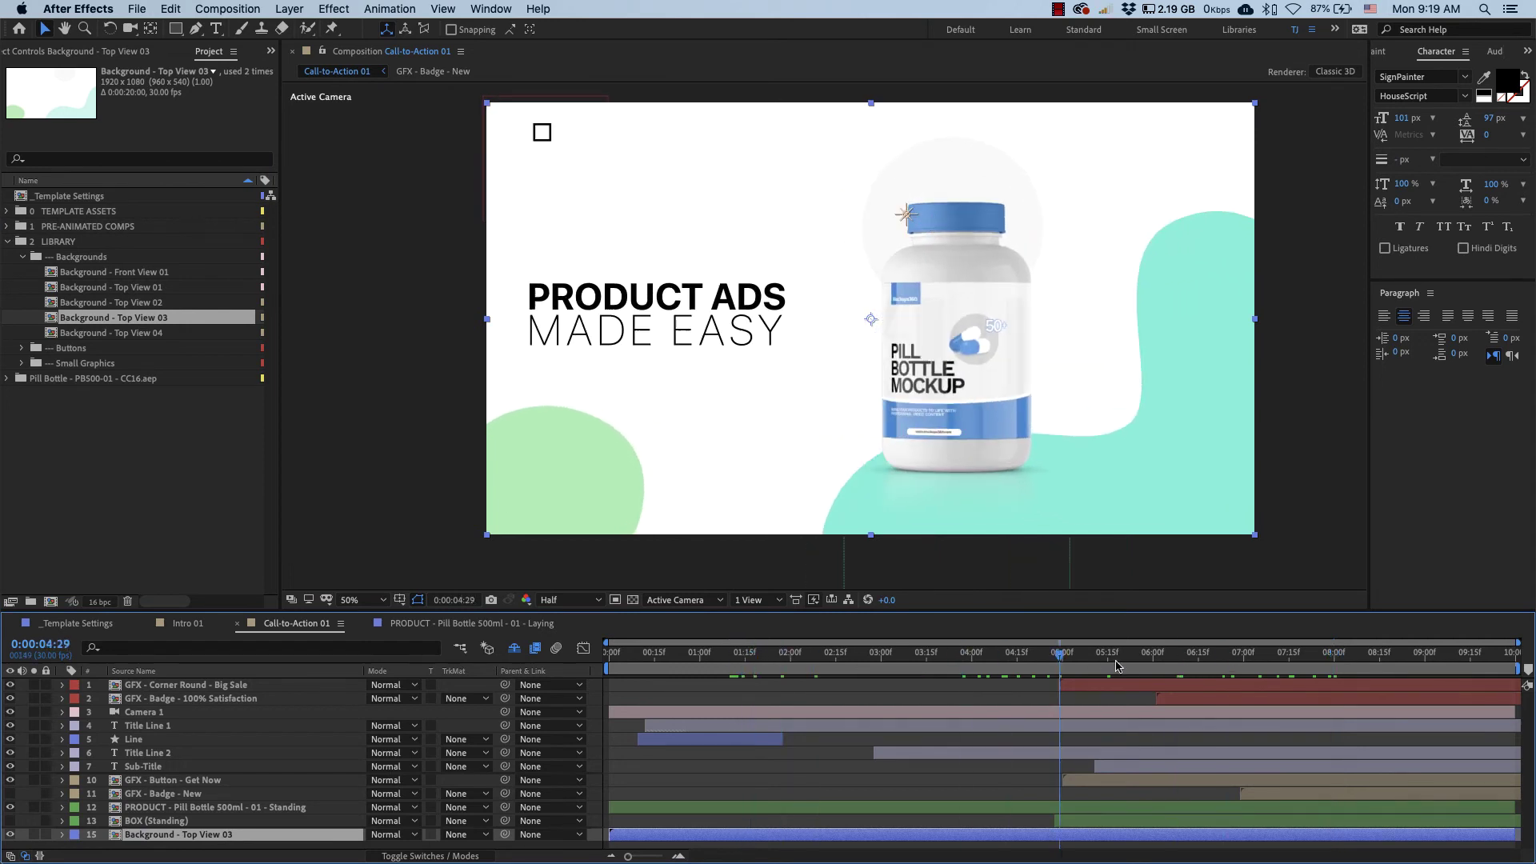
{"action": "left_click", "coordinate": [1174, 660]}
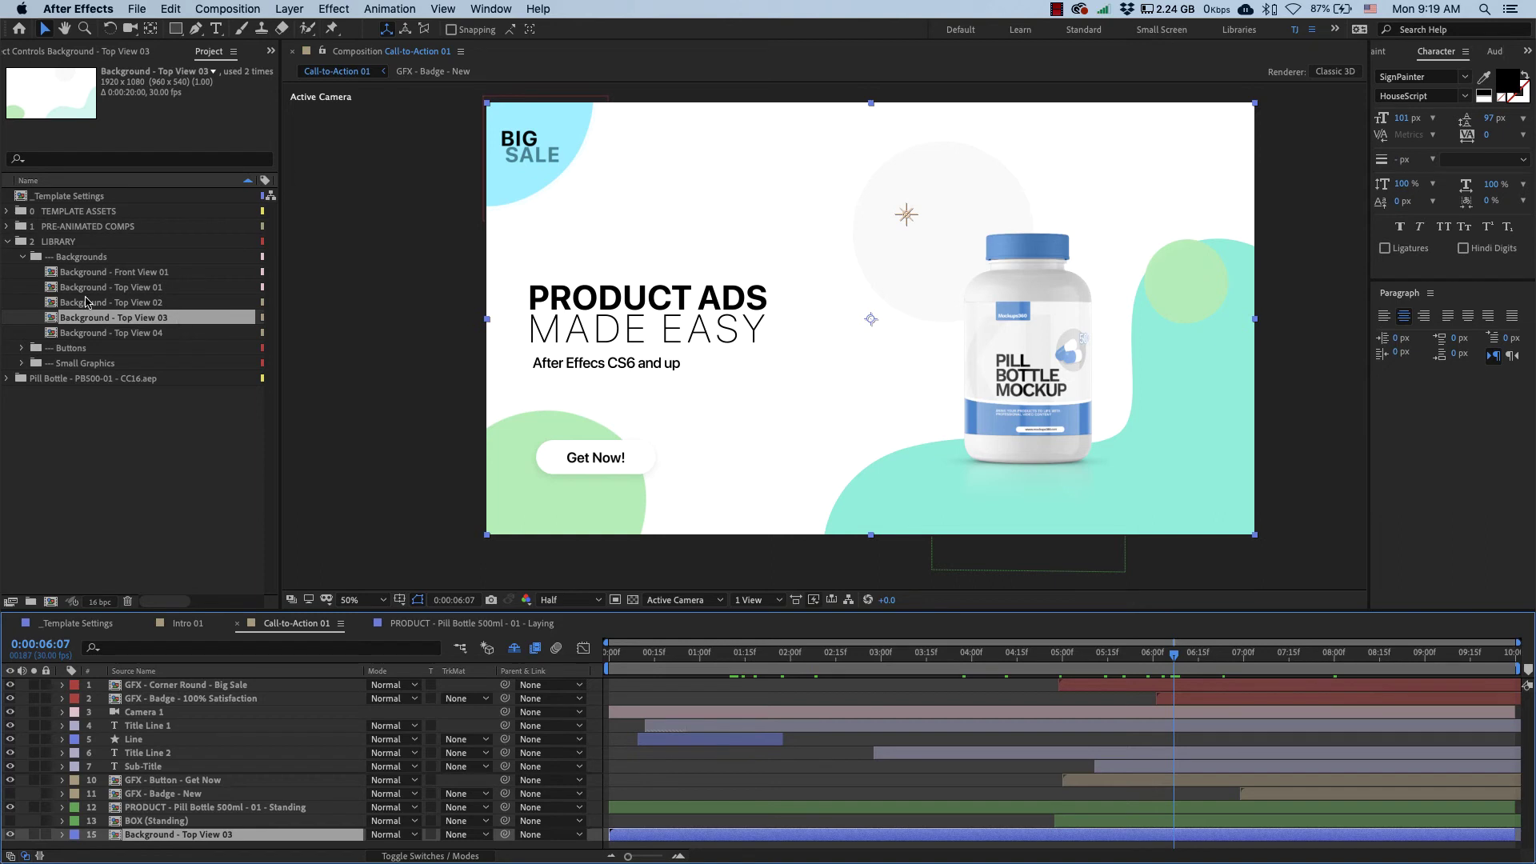
Step: Open the GFX - Button - Get Now composition from the Project panel
{"action": "left_click", "coordinate": [23, 257]}
{"action": "left_click", "coordinate": [22, 272]}
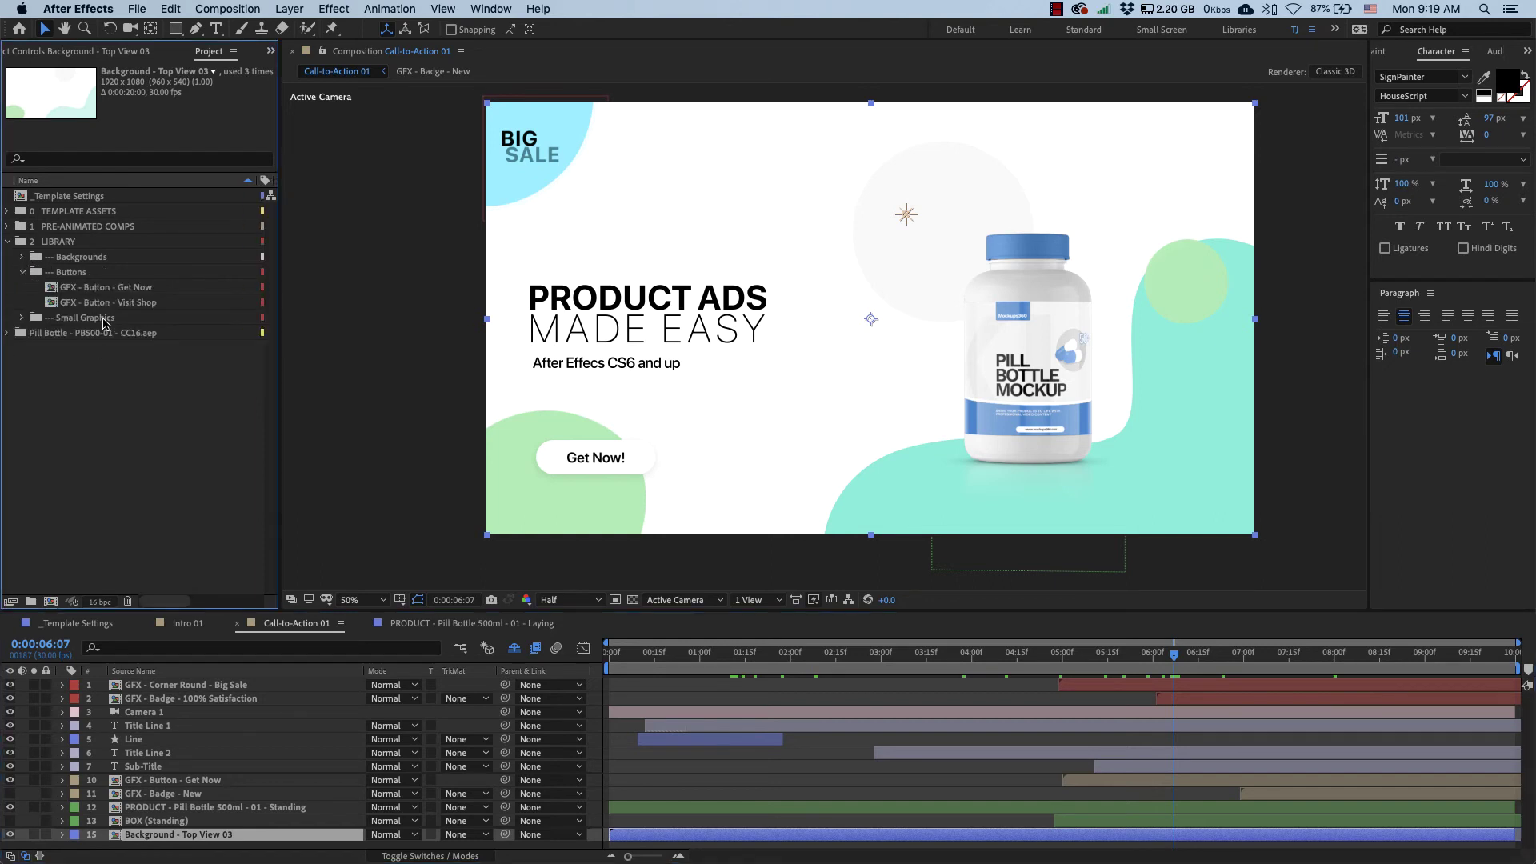
{"action": "left_click", "coordinate": [121, 290]}
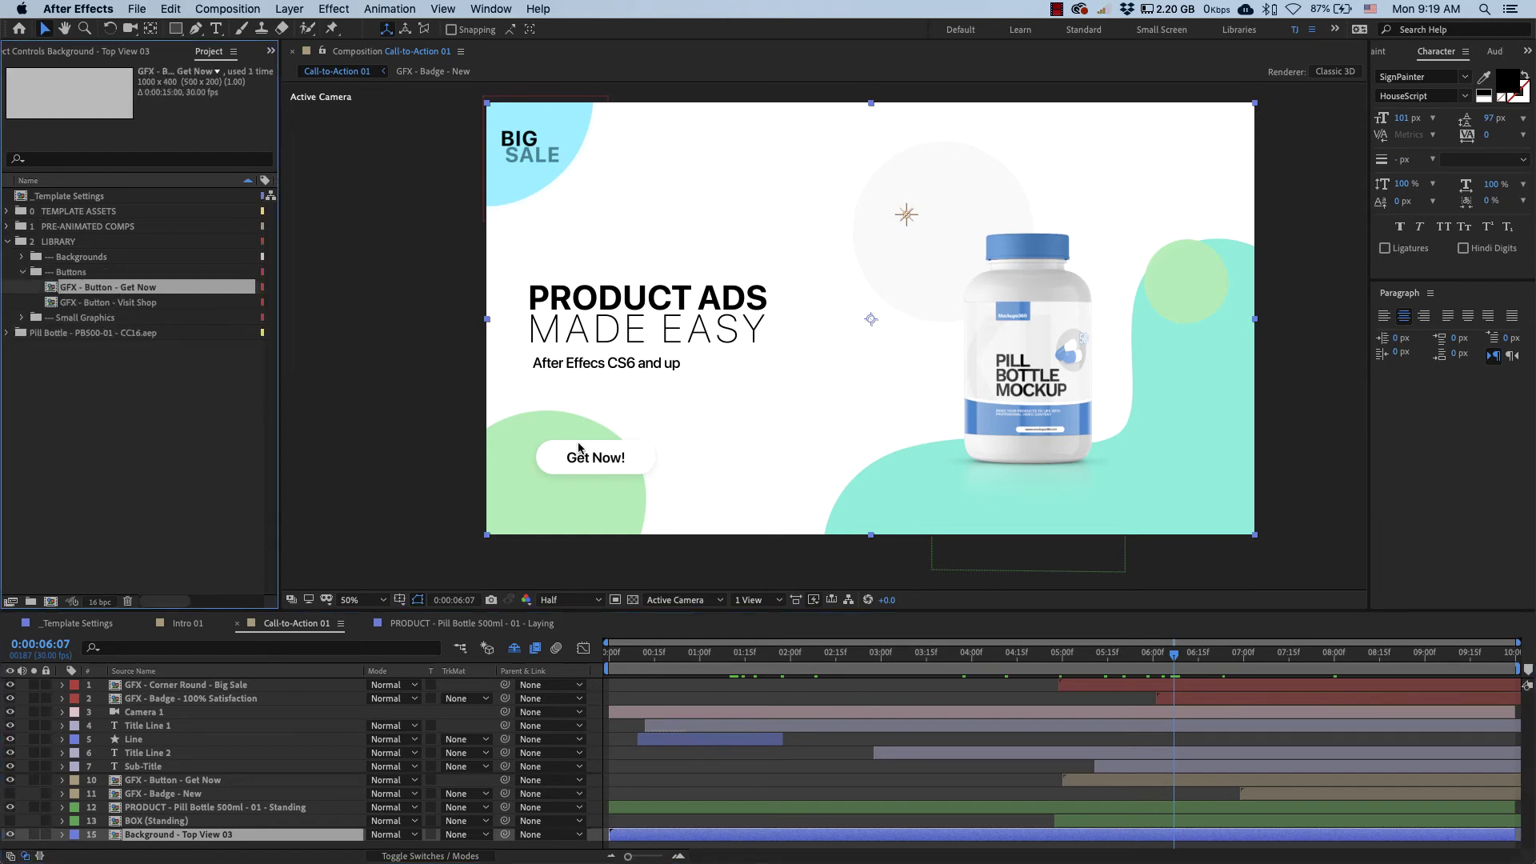
{"action": "double_click", "coordinate": [146, 290]}
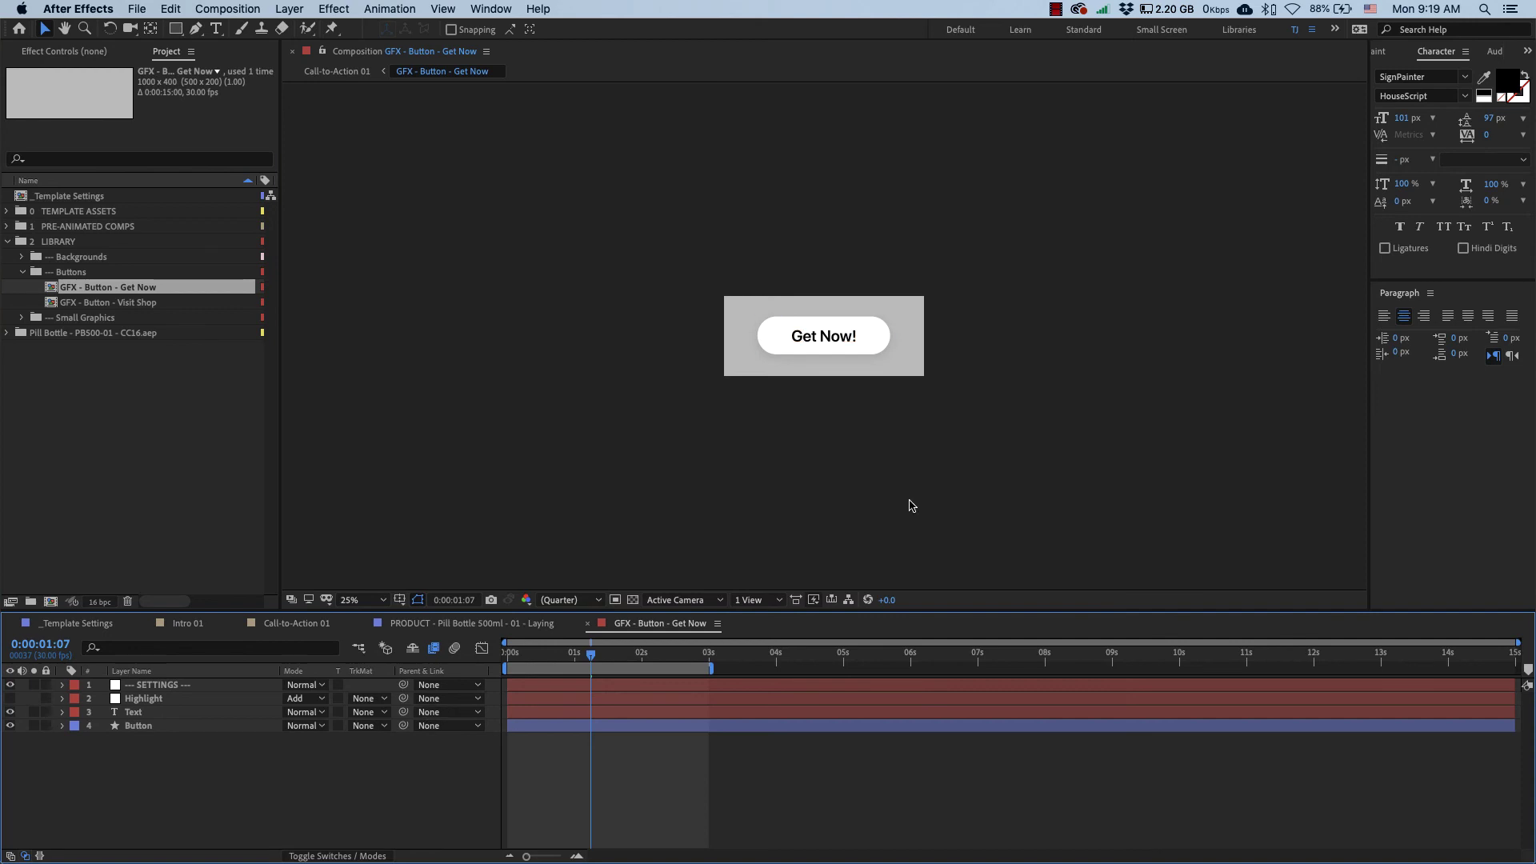
Step: Set the SETTINGS layer's Button Style to Outline
{"action": "left_click", "coordinate": [152, 688]}
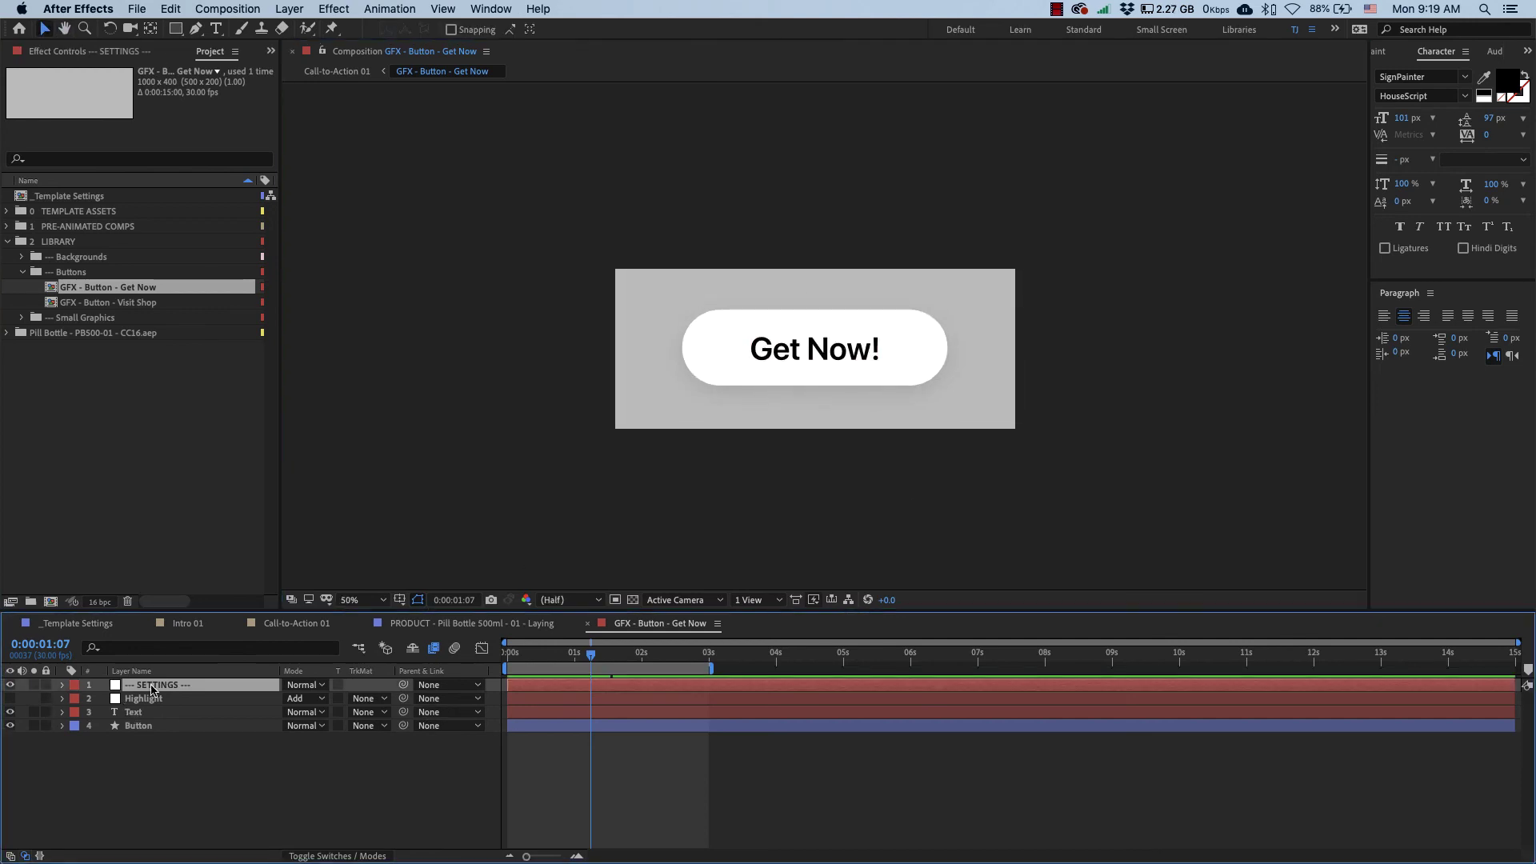
{"action": "left_click", "coordinate": [126, 50]}
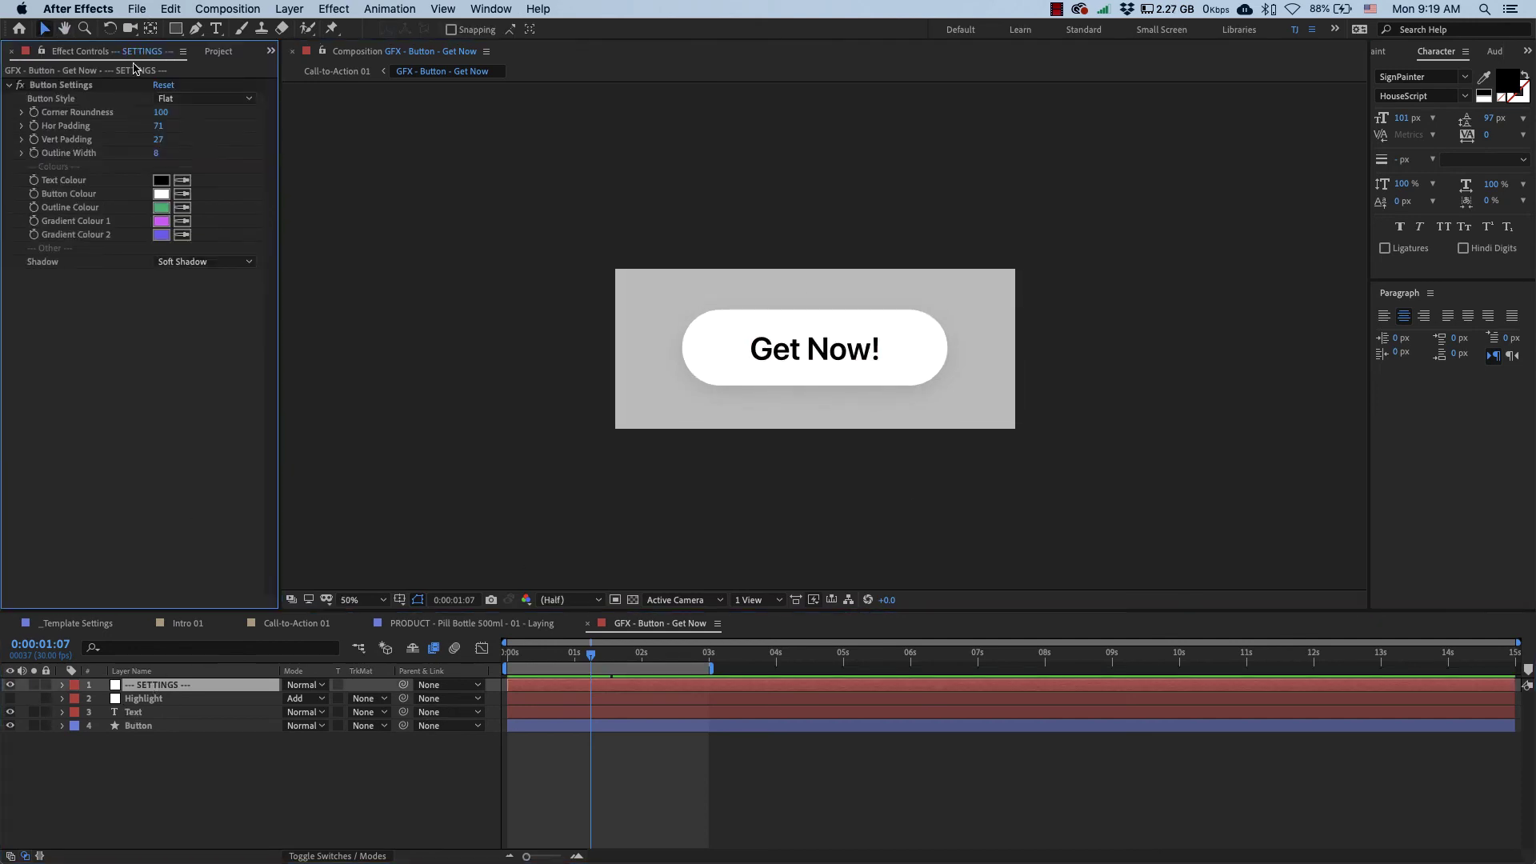
{"action": "left_click", "coordinate": [224, 102]}
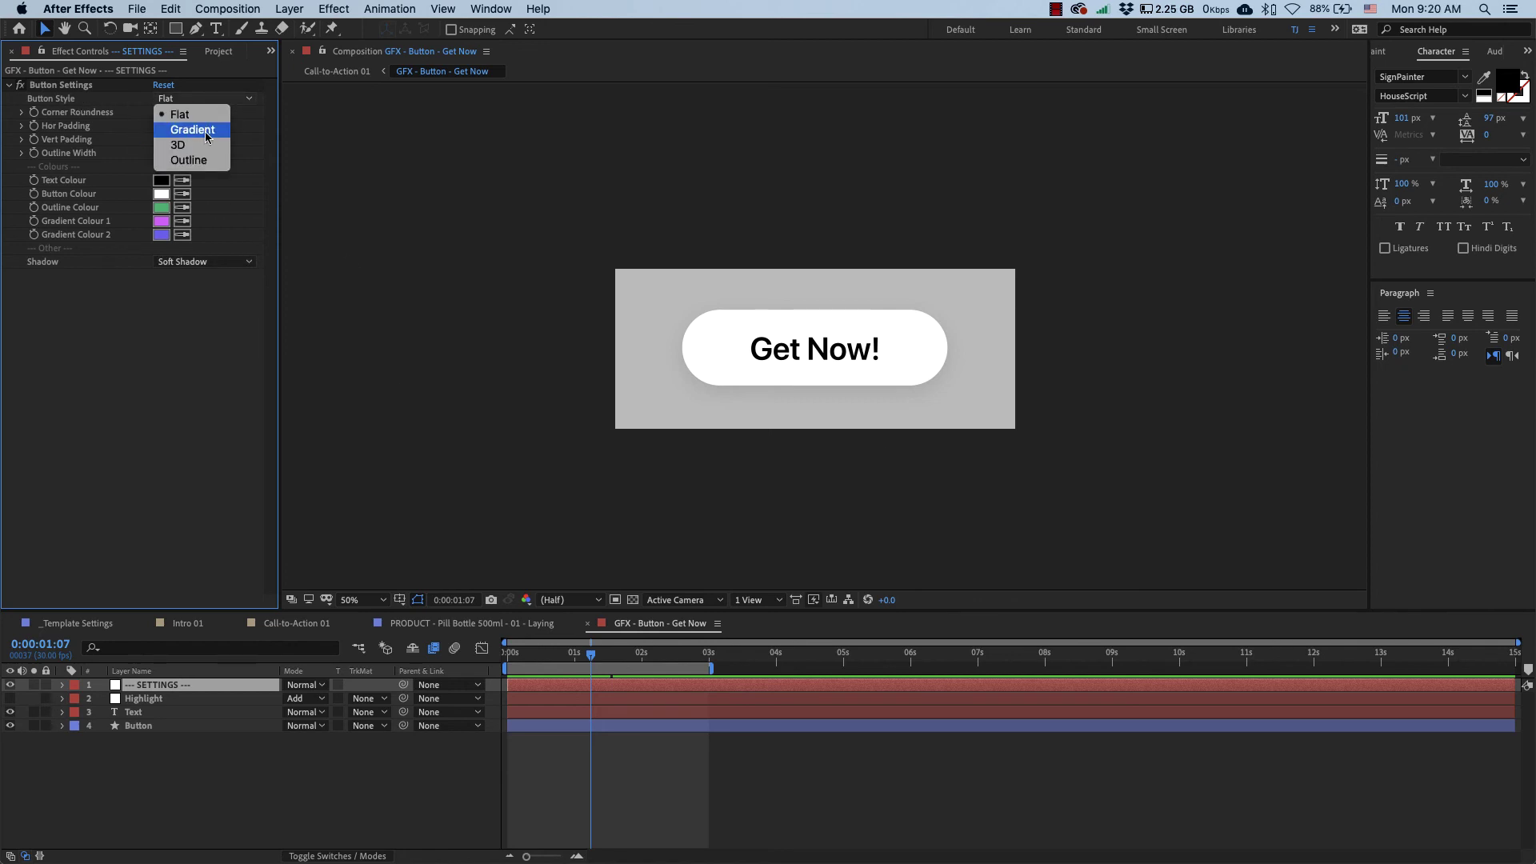
{"action": "left_click", "coordinate": [207, 137]}
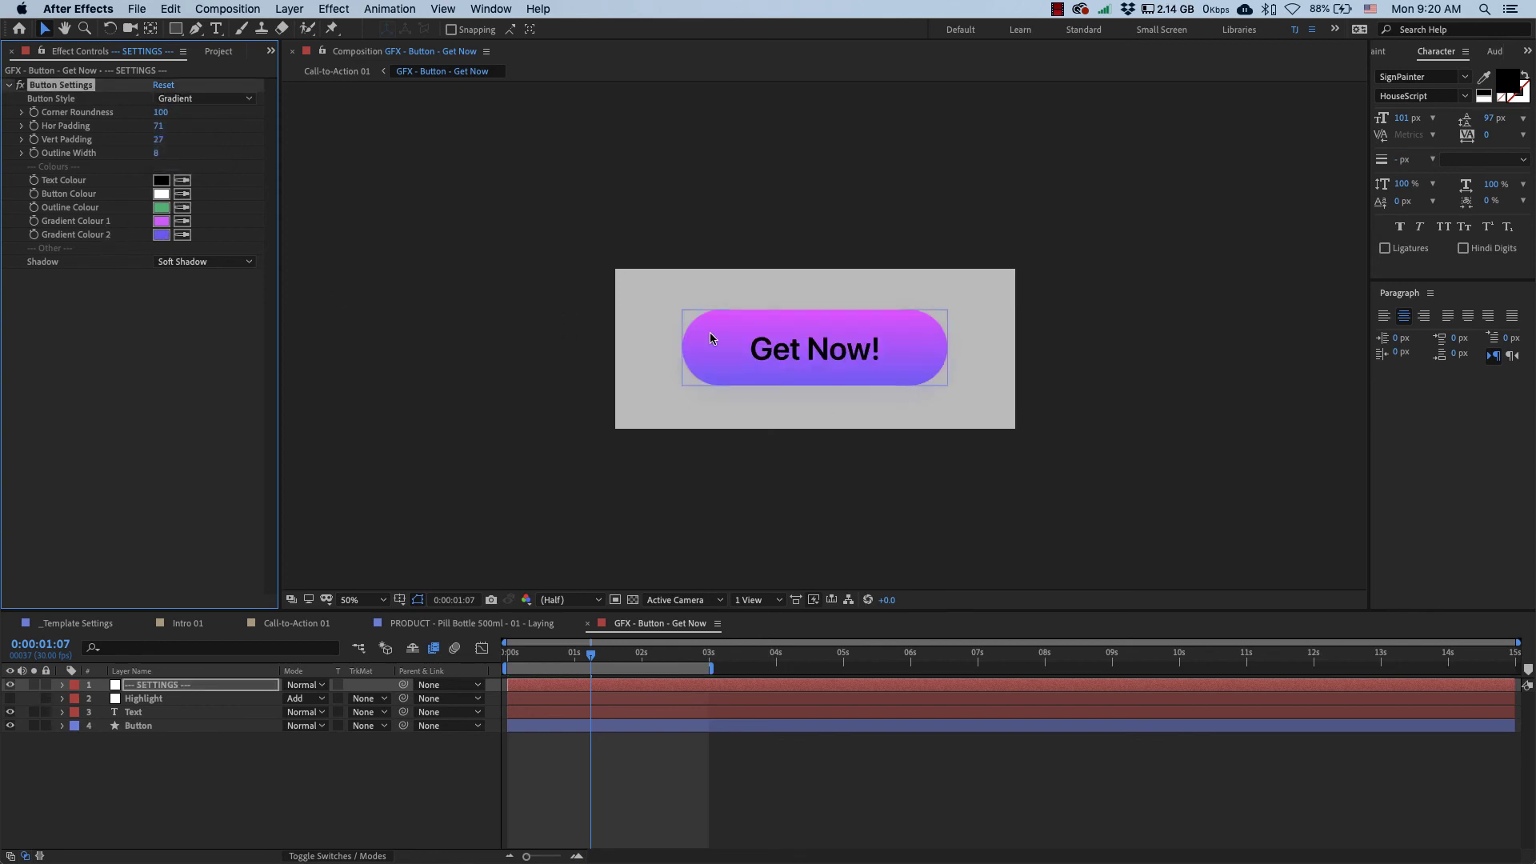
{"action": "left_click", "coordinate": [228, 102]}
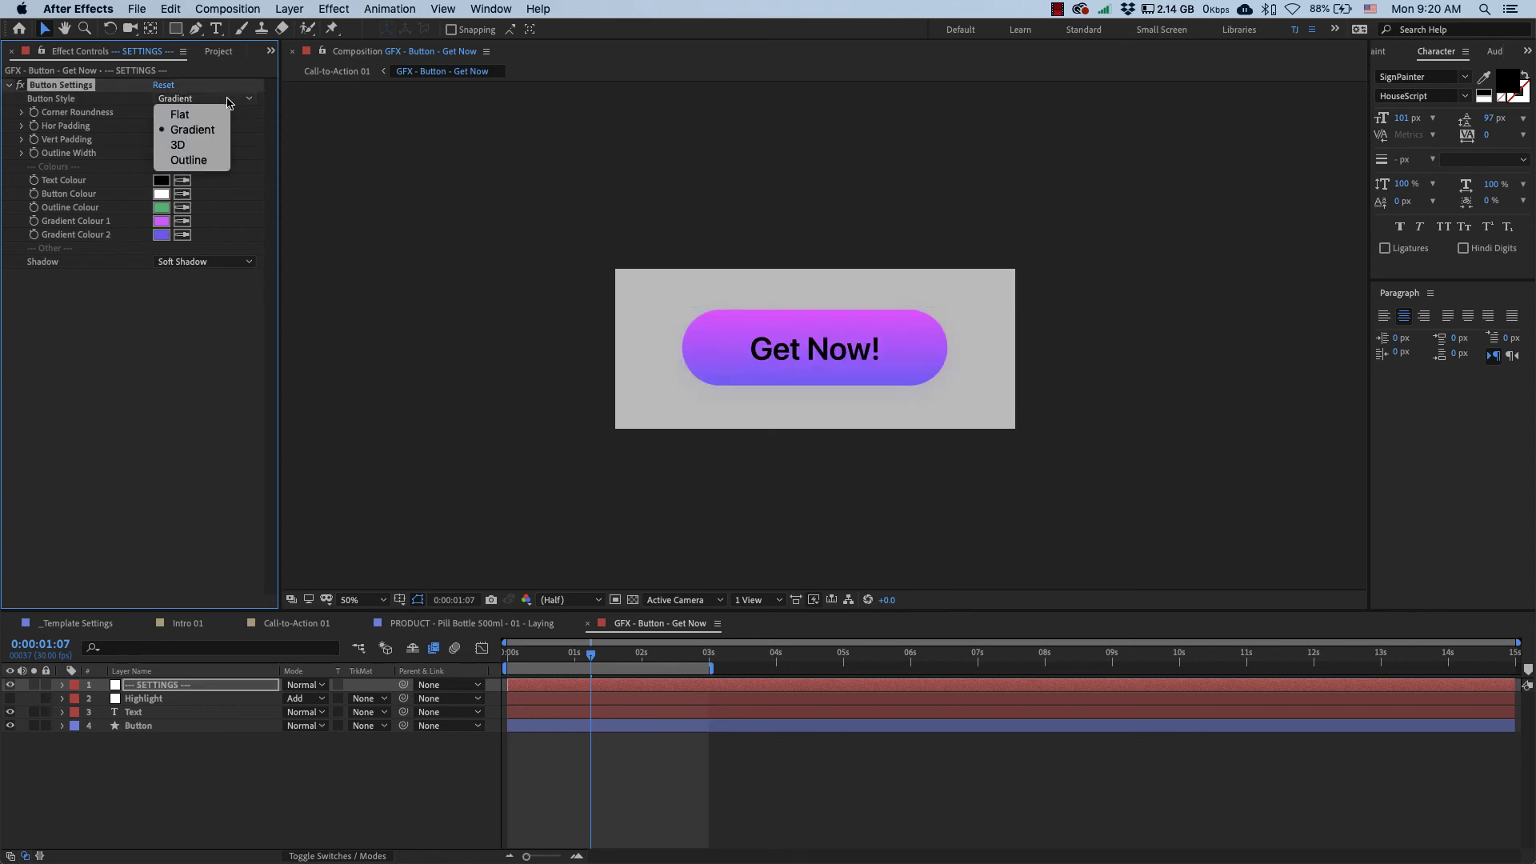
{"action": "left_click", "coordinate": [211, 143]}
{"action": "left_click", "coordinate": [200, 100]}
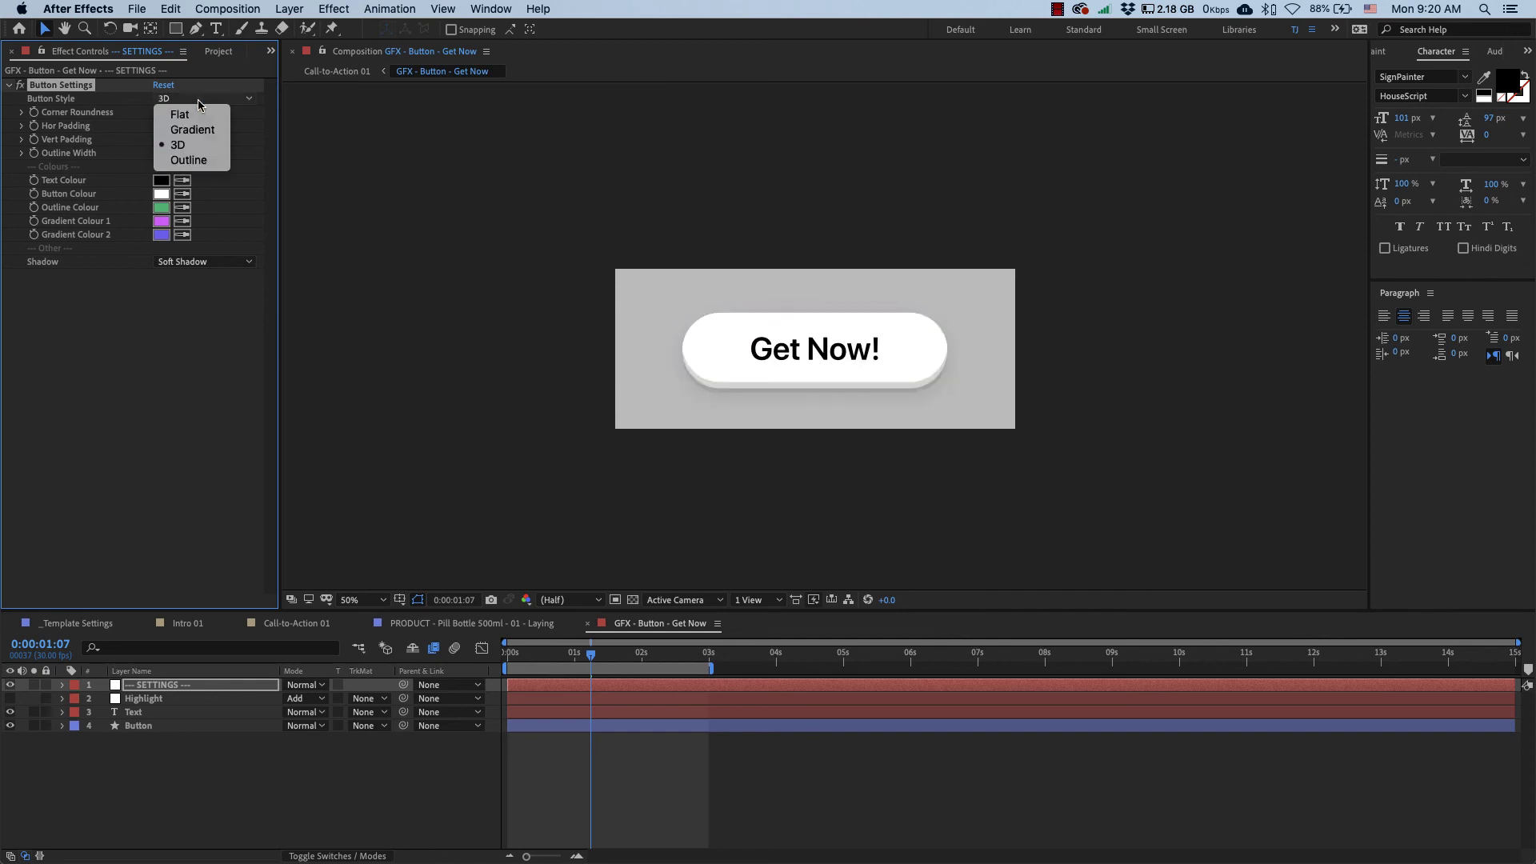
{"action": "left_click", "coordinate": [191, 161]}
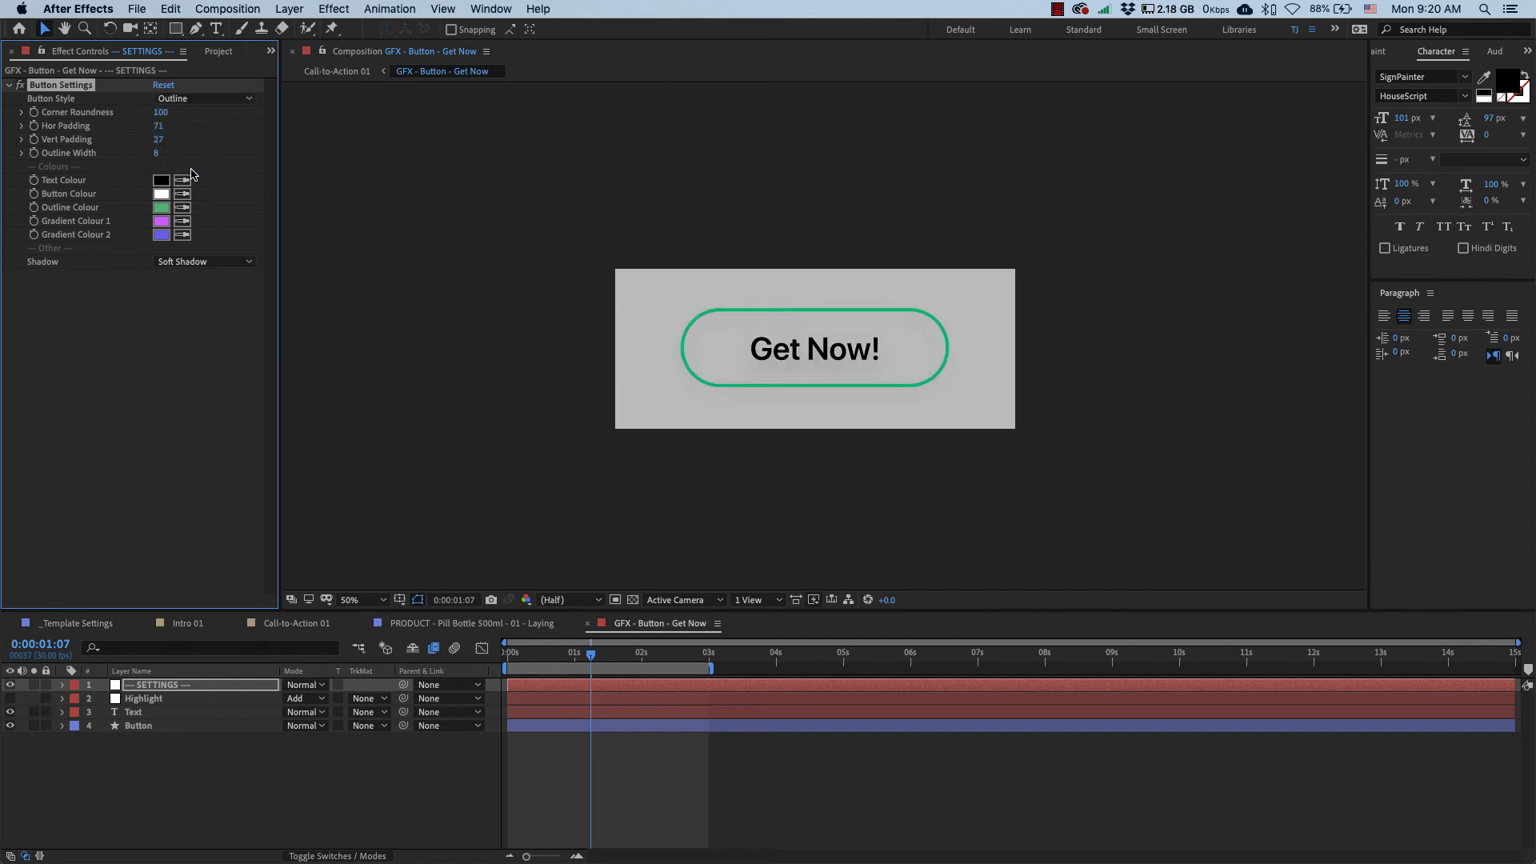
Step: Make the button text and outline white and set Corner Roundness to 23
{"action": "left_click", "coordinate": [163, 181]}
{"action": "left_click", "coordinate": [1024, 313]}
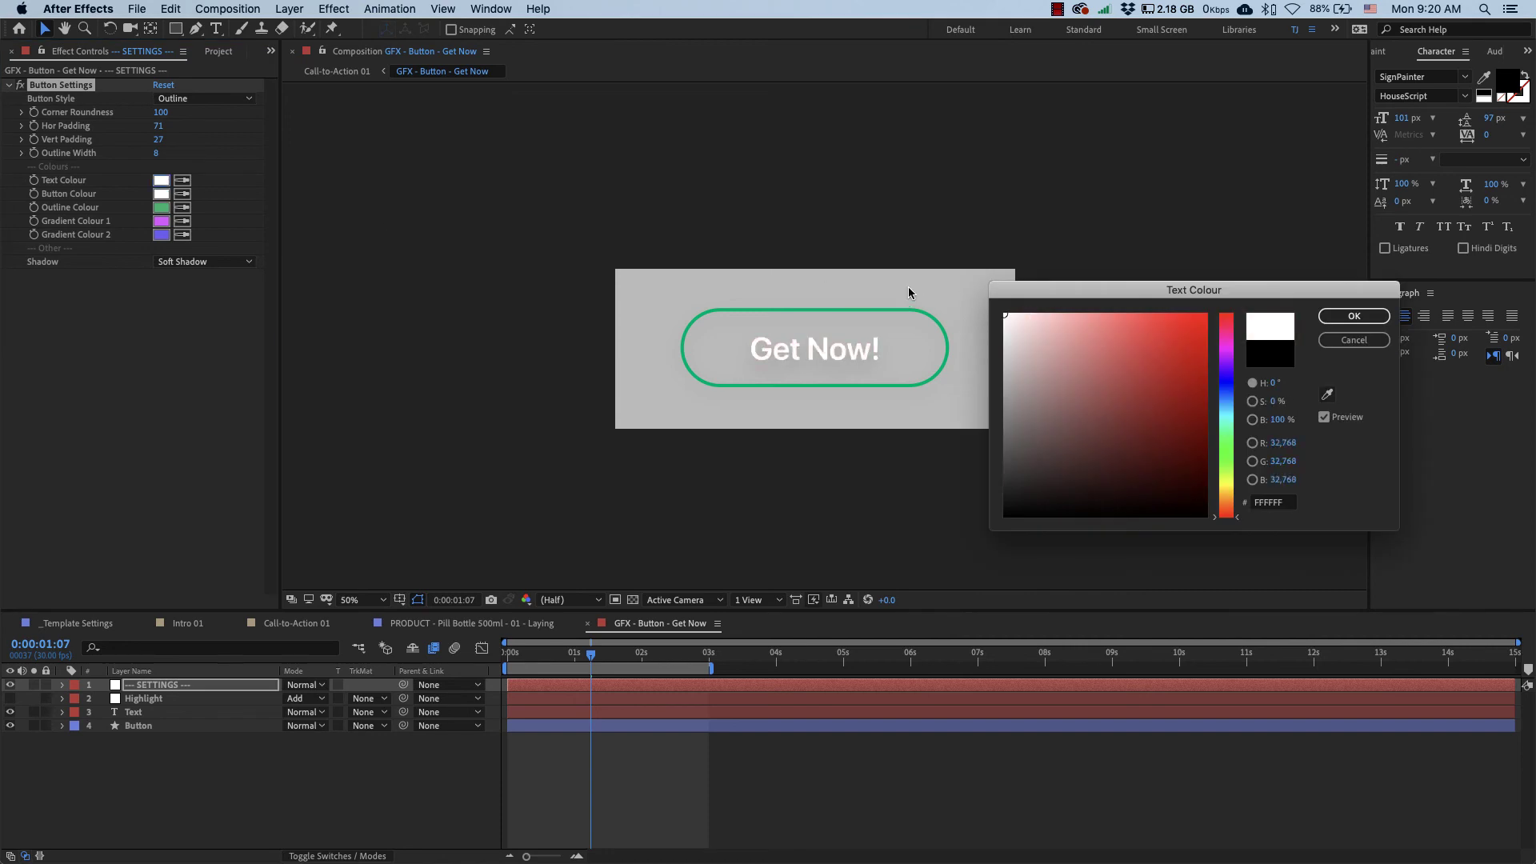
{"action": "key", "text": "Return"}
{"action": "left_click", "coordinate": [161, 208]}
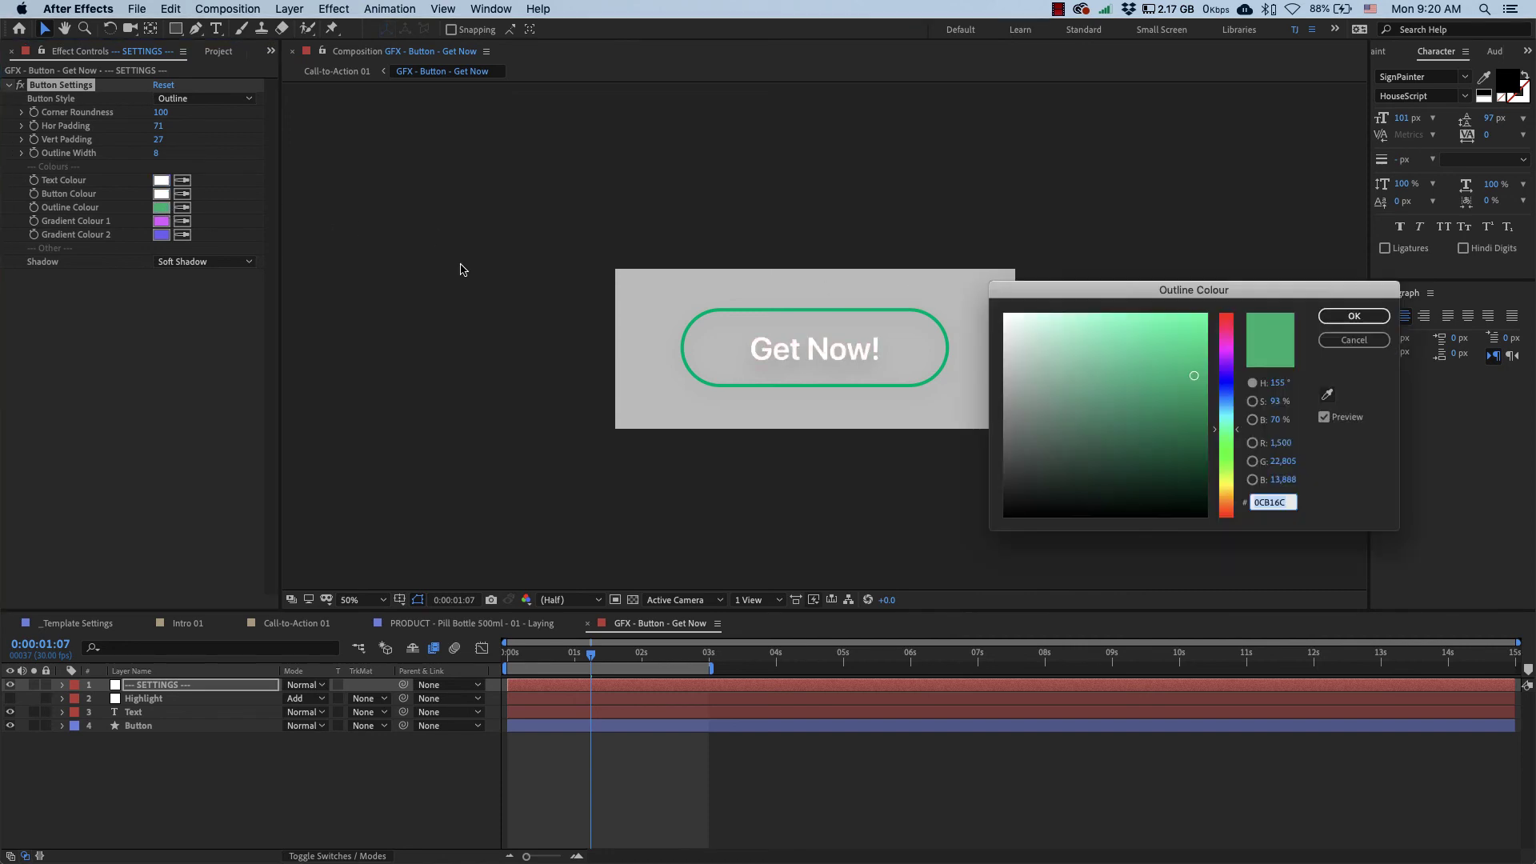
{"action": "left_click", "coordinate": [1015, 345]}
{"action": "left_click", "coordinate": [1353, 316]}
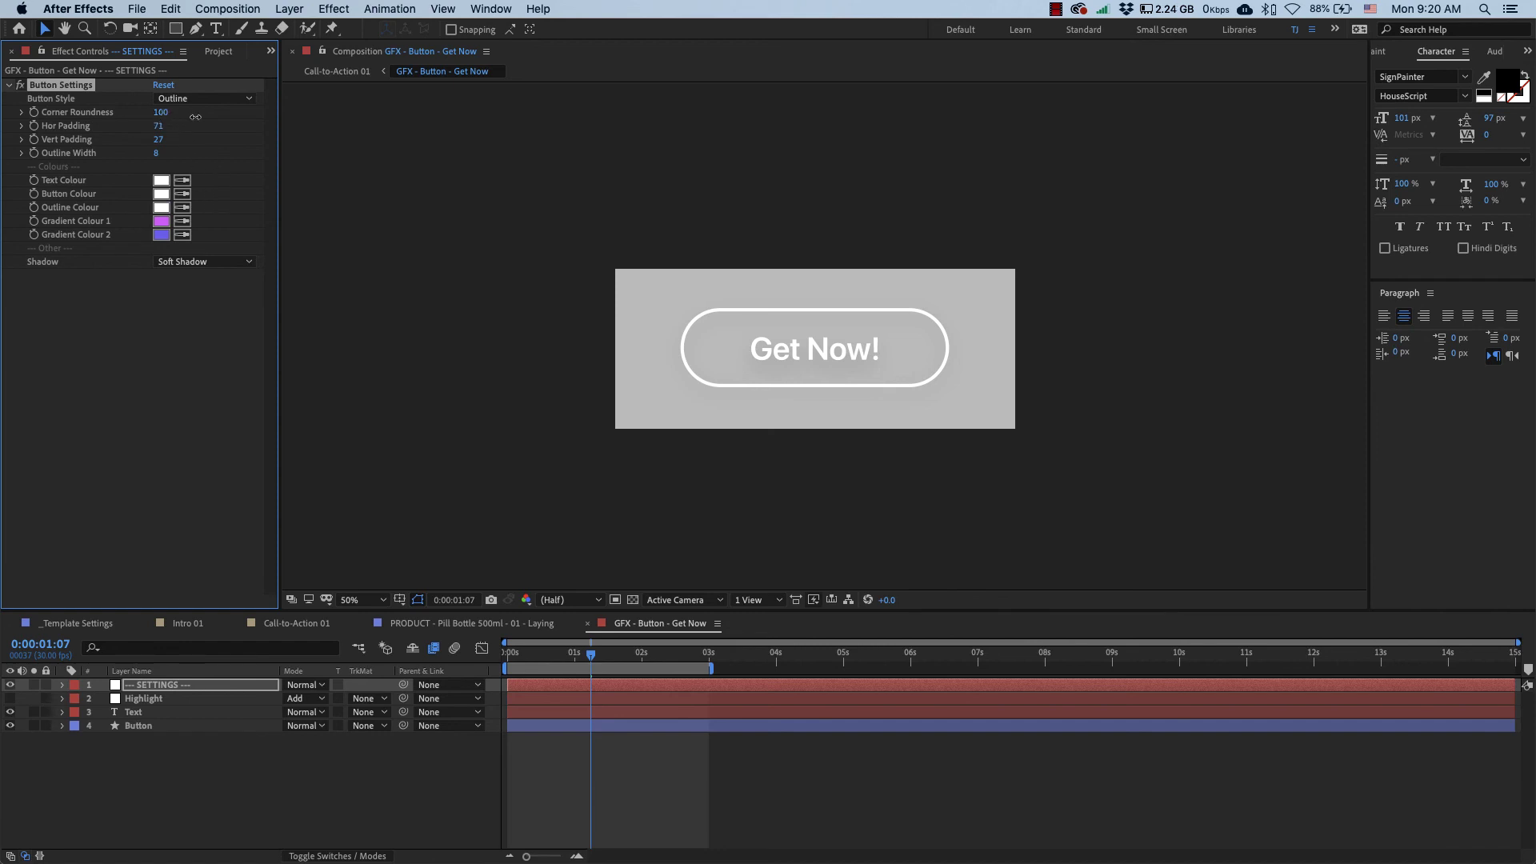
{"action": "mouse_move", "coordinate": [155, 116]}
{"action": "left_mouse_down"}
{"action": "mouse_move", "coordinate": [138, 120]}
{"action": "mouse_move", "coordinate": [156, 129]}
{"action": "left_mouse_up"}
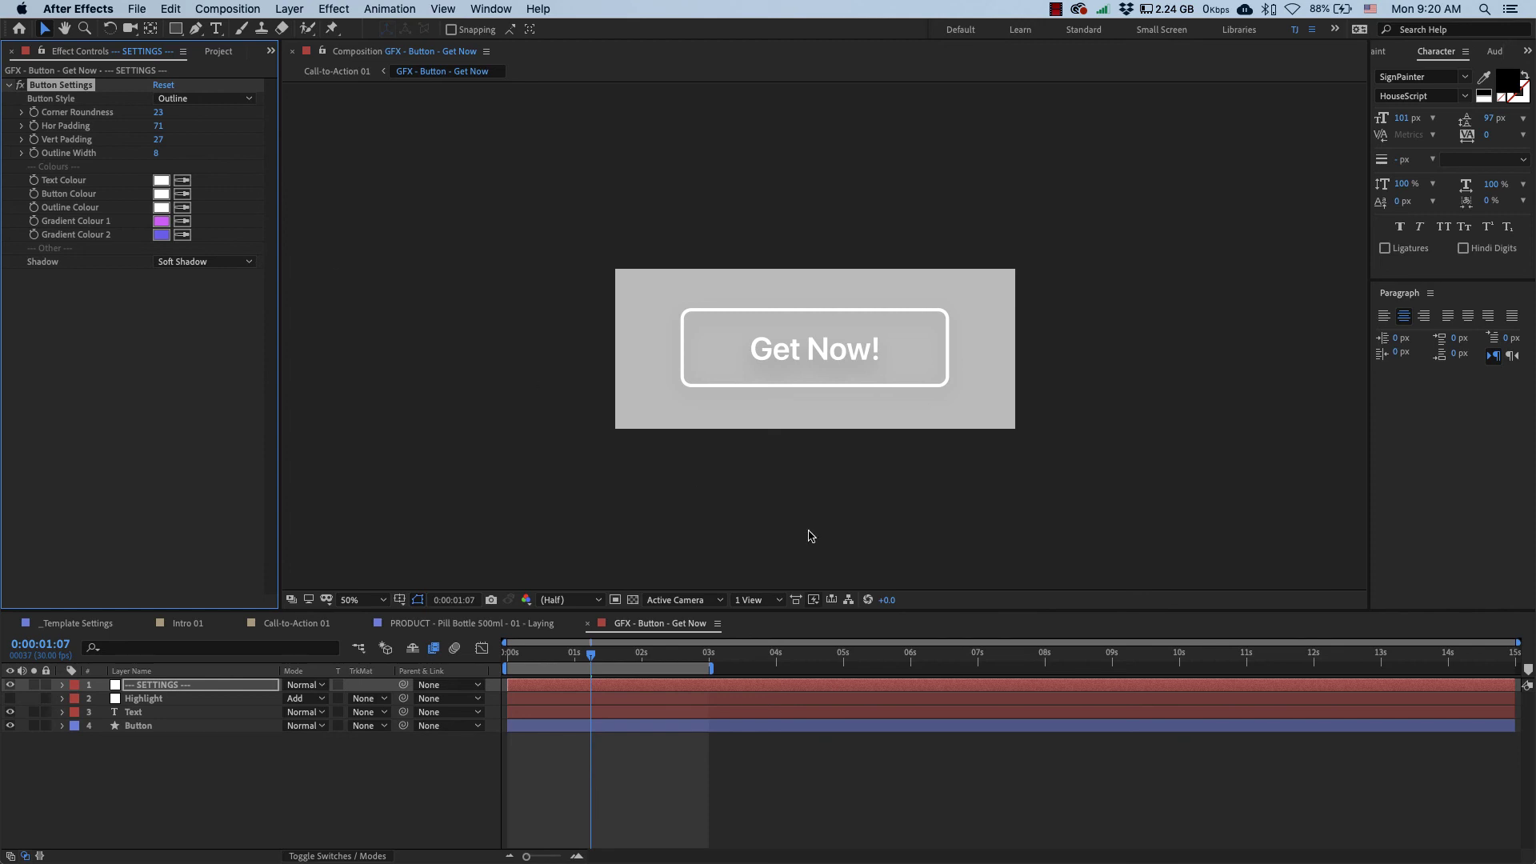
Step: Change the button label to 'Get More!' and move the Project panel to the front
{"action": "left_click", "coordinate": [792, 452]}
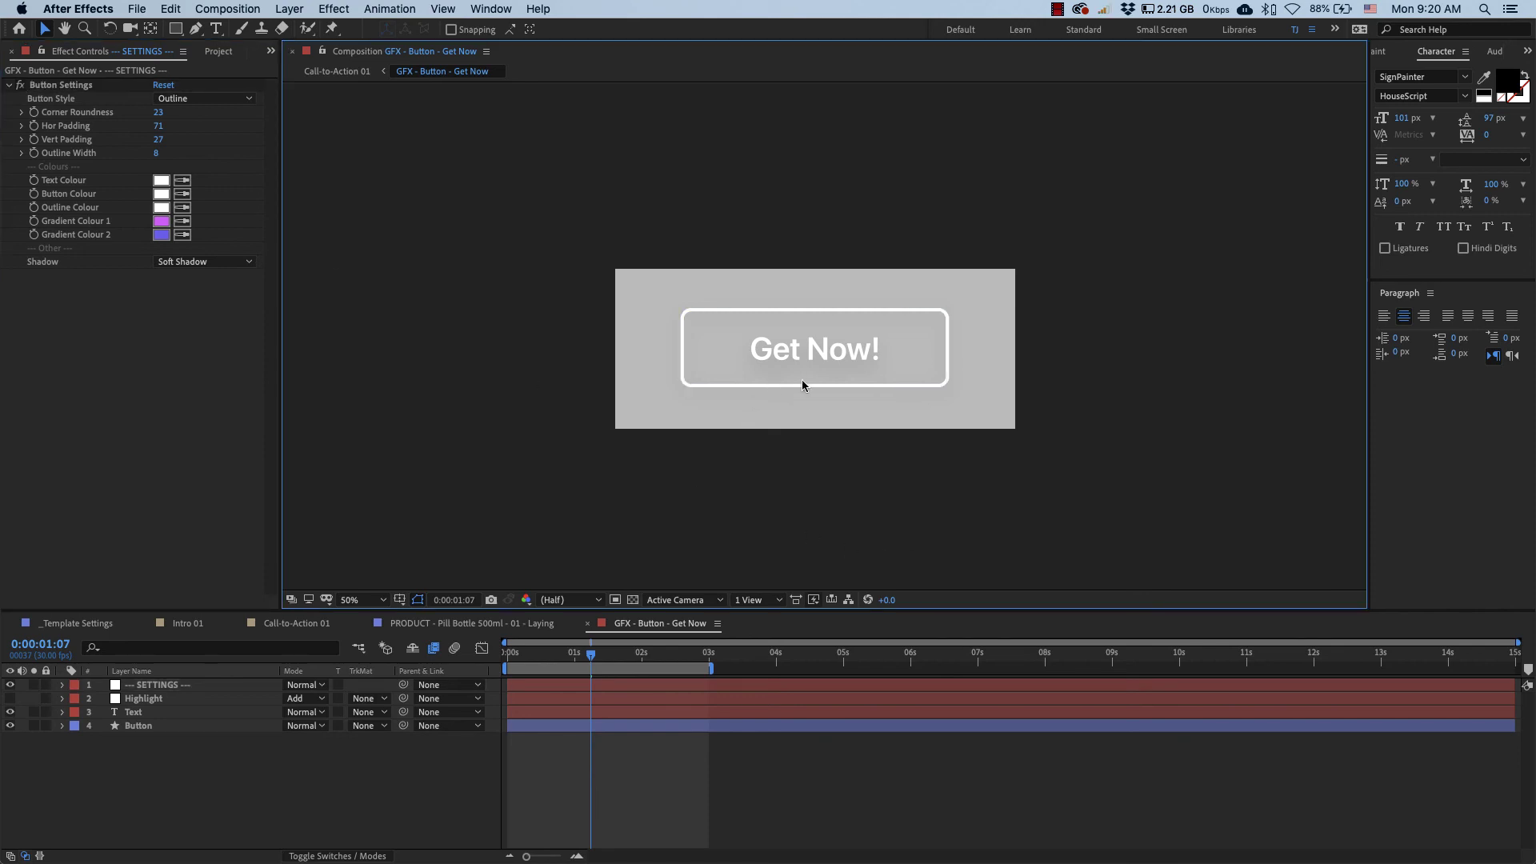
{"action": "double_click", "coordinate": [806, 358]}
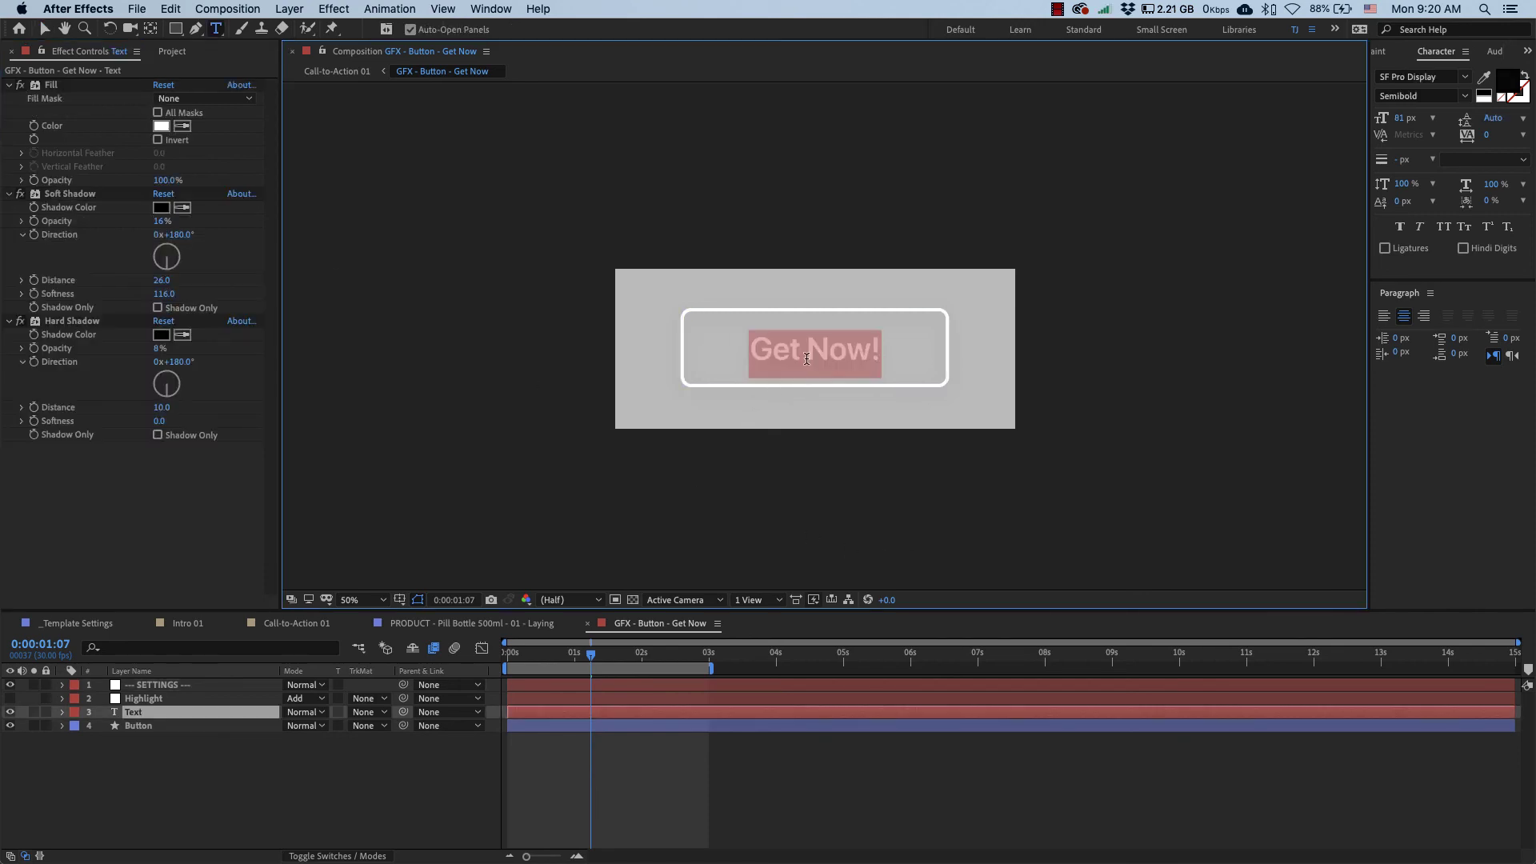
{"action": "type", "text": "Get More"}
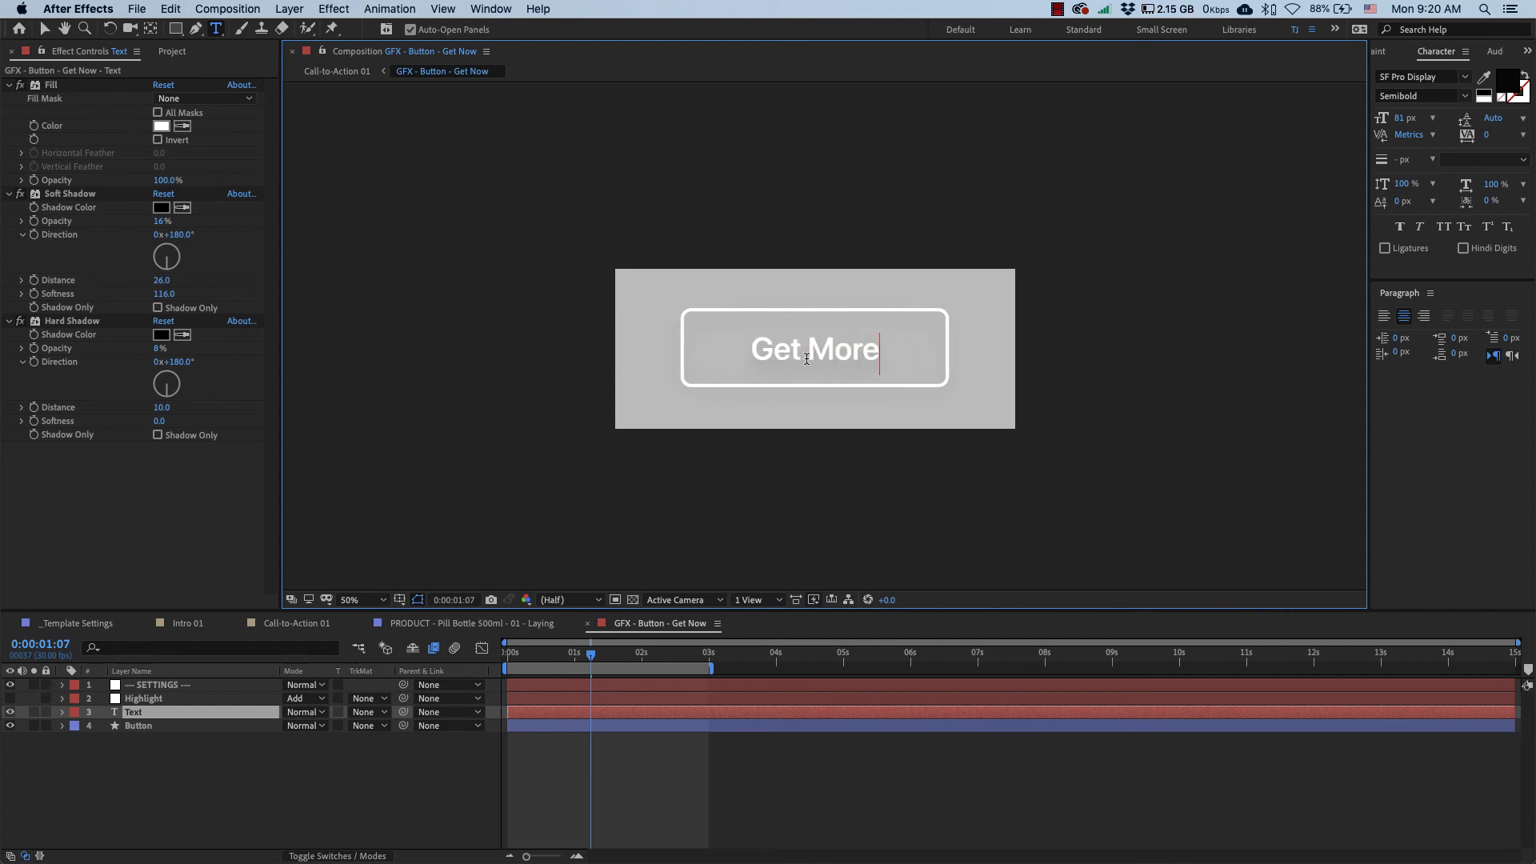
{"action": "type", "text": "!"}
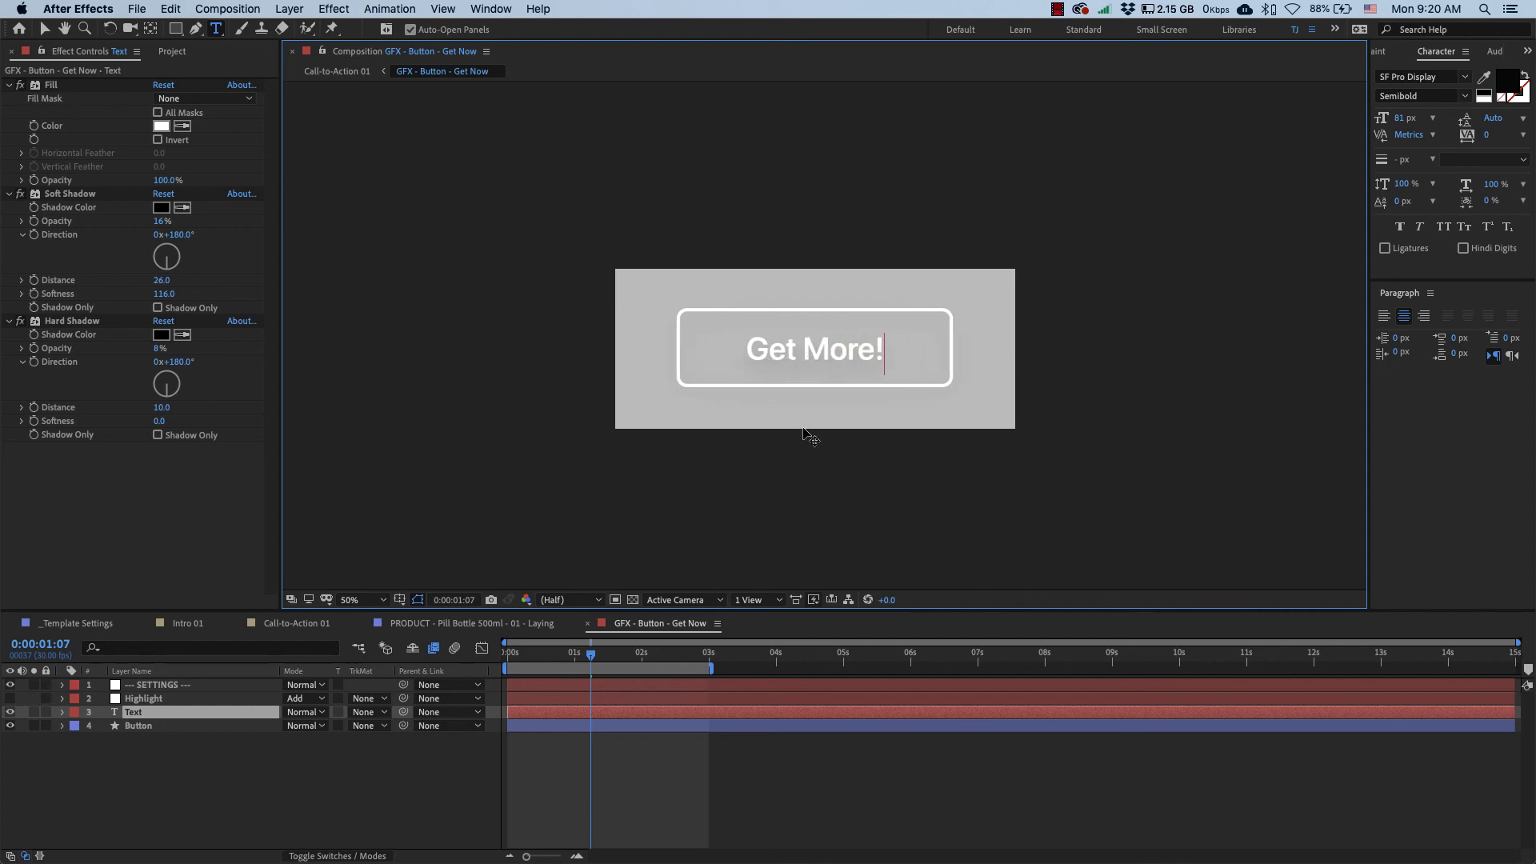
{"action": "left_click", "coordinate": [211, 830]}
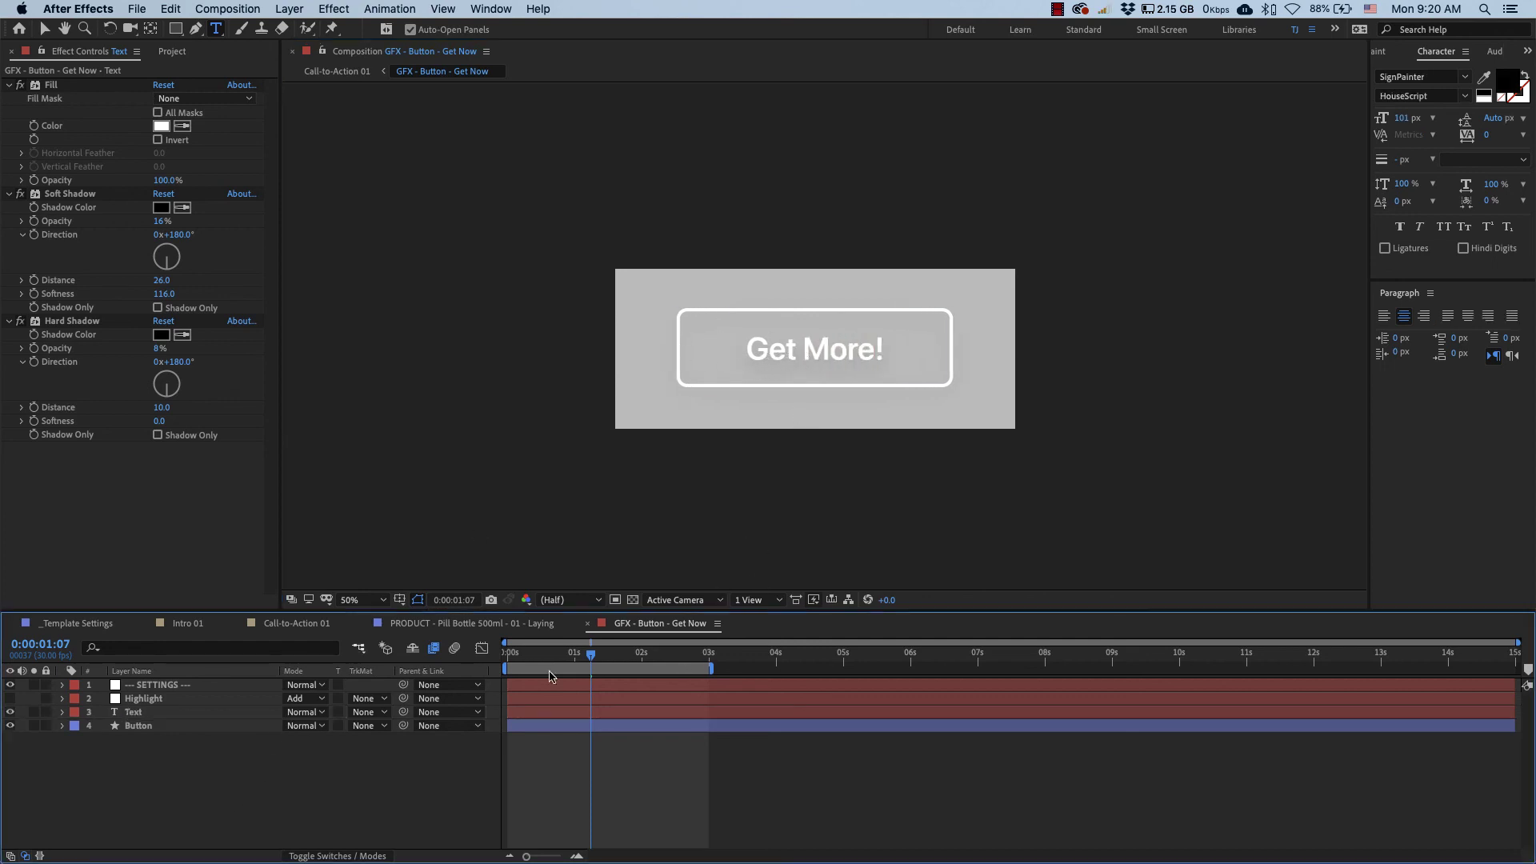
{"action": "key", "text": "v"}
{"action": "left_click", "coordinate": [1032, 358]}
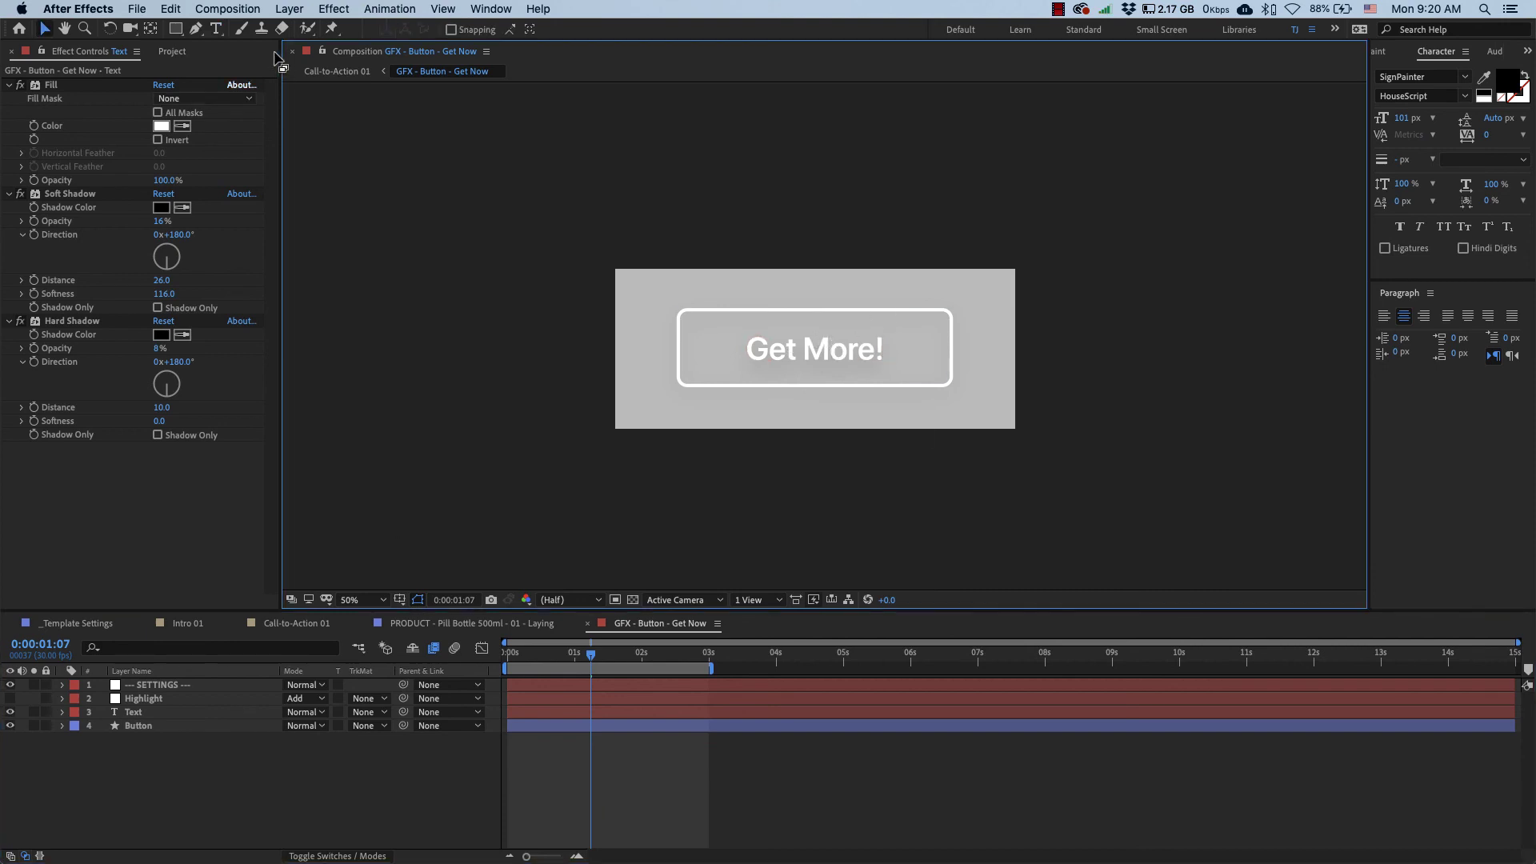
{"action": "left_click", "coordinate": [113, 52]}
{"action": "left_click_drag", "start_coordinate": [113, 52], "coordinate": [24, 51]}
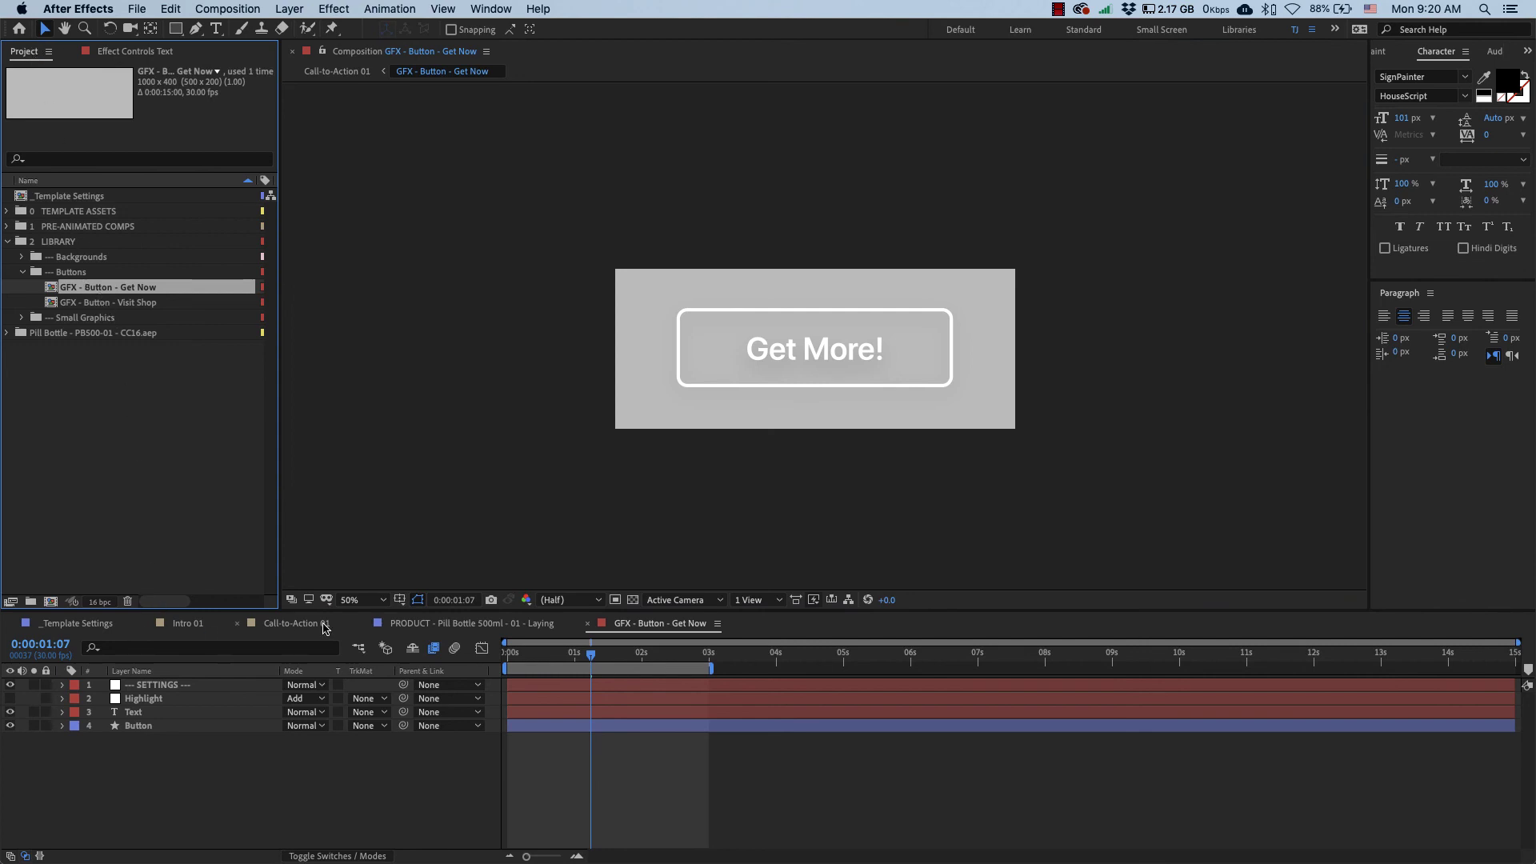
{"action": "left_click", "coordinate": [295, 623]}
{"action": "left_click_drag", "start_coordinate": [145, 293], "coordinate": [1054, 473]}
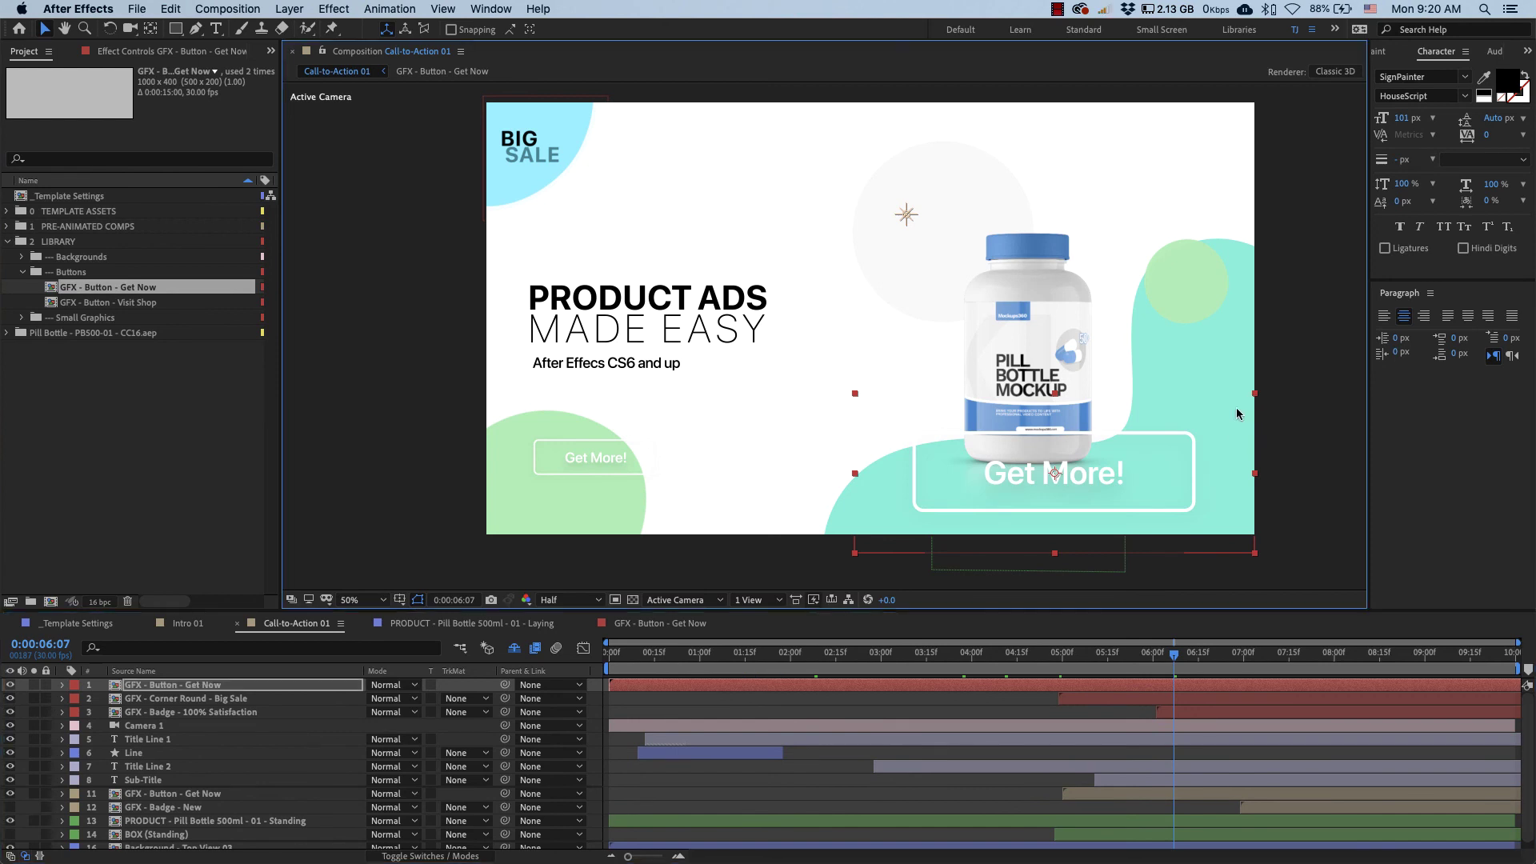
{"action": "key", "text": "Delete"}
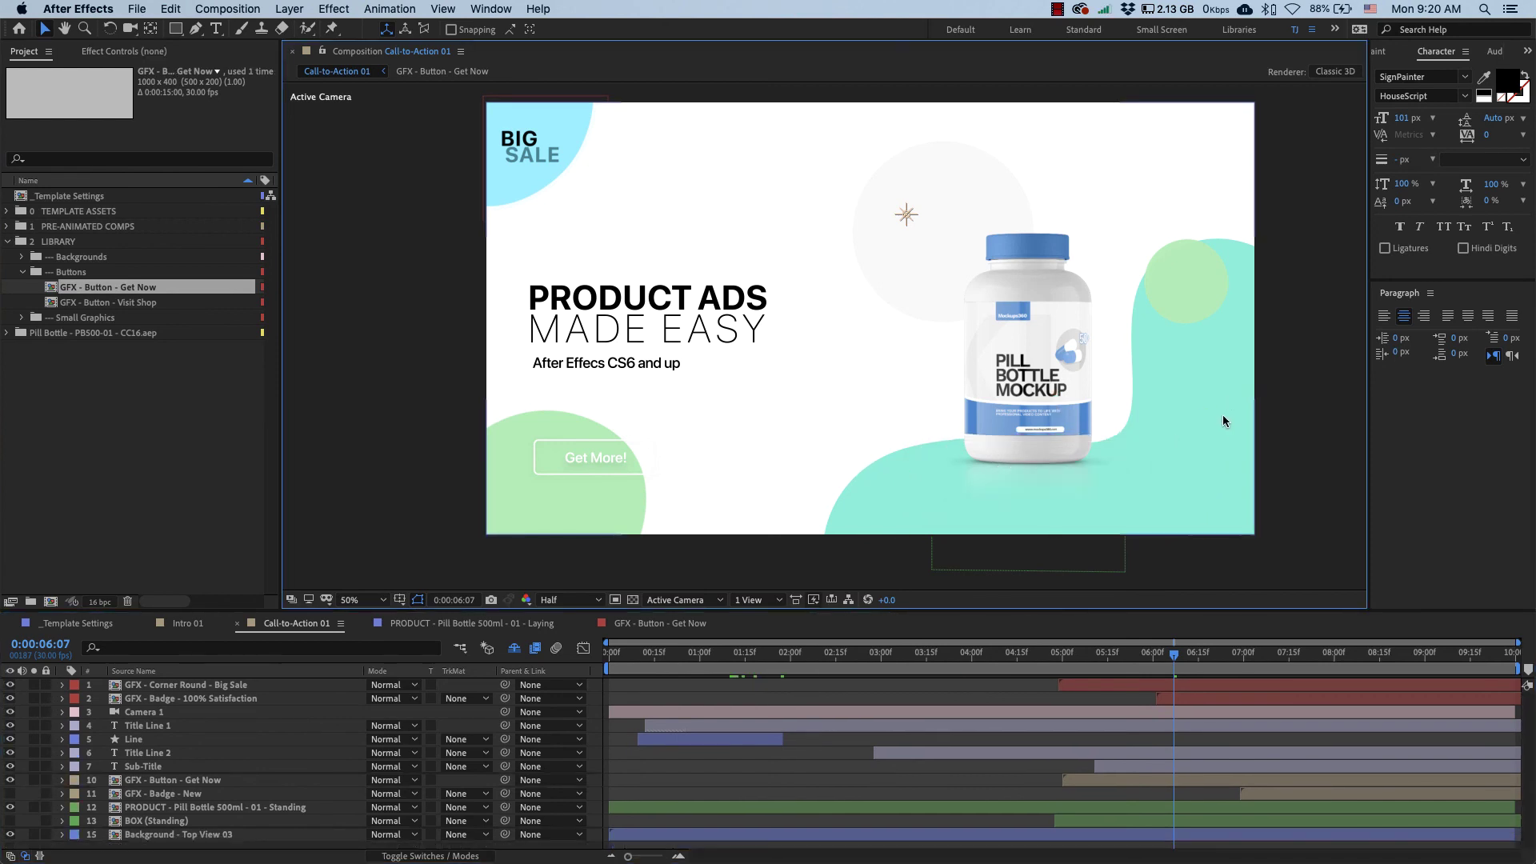
{"action": "left_click", "coordinate": [23, 273]}
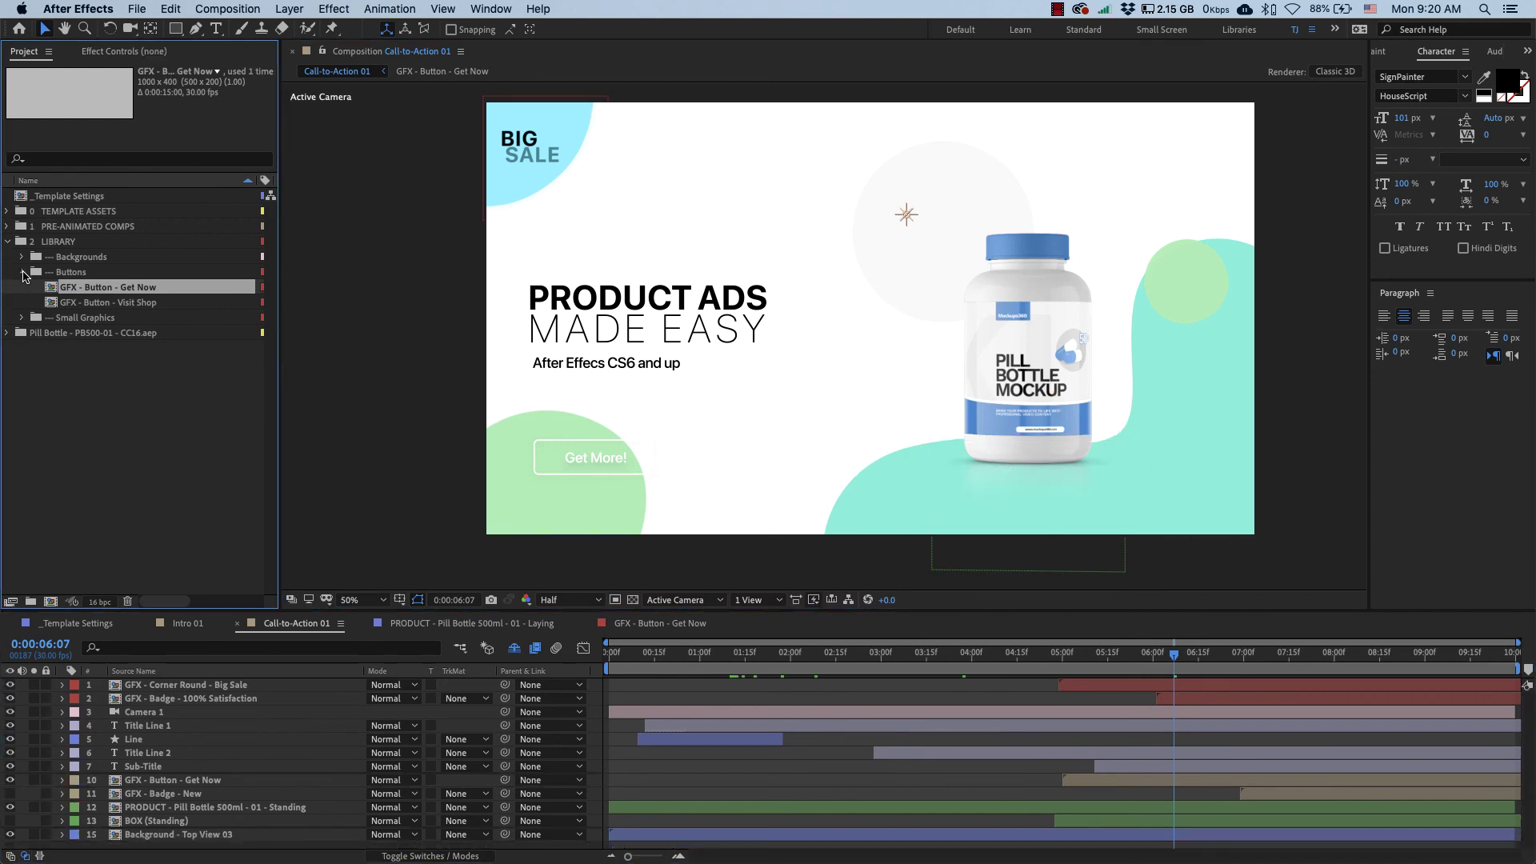
{"action": "left_click", "coordinate": [23, 288]}
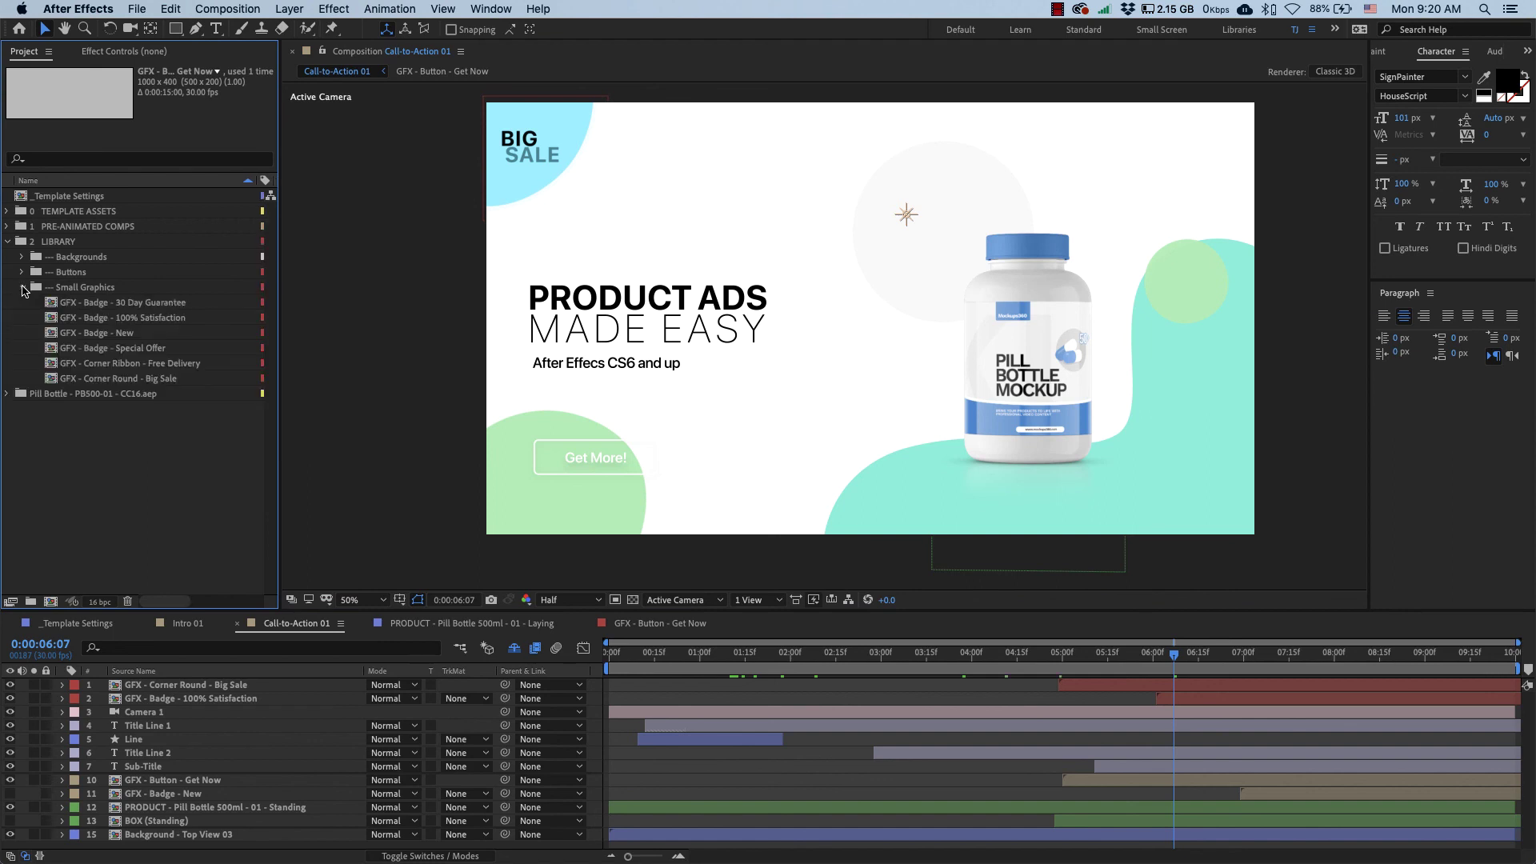
{"action": "left_click", "coordinate": [80, 289]}
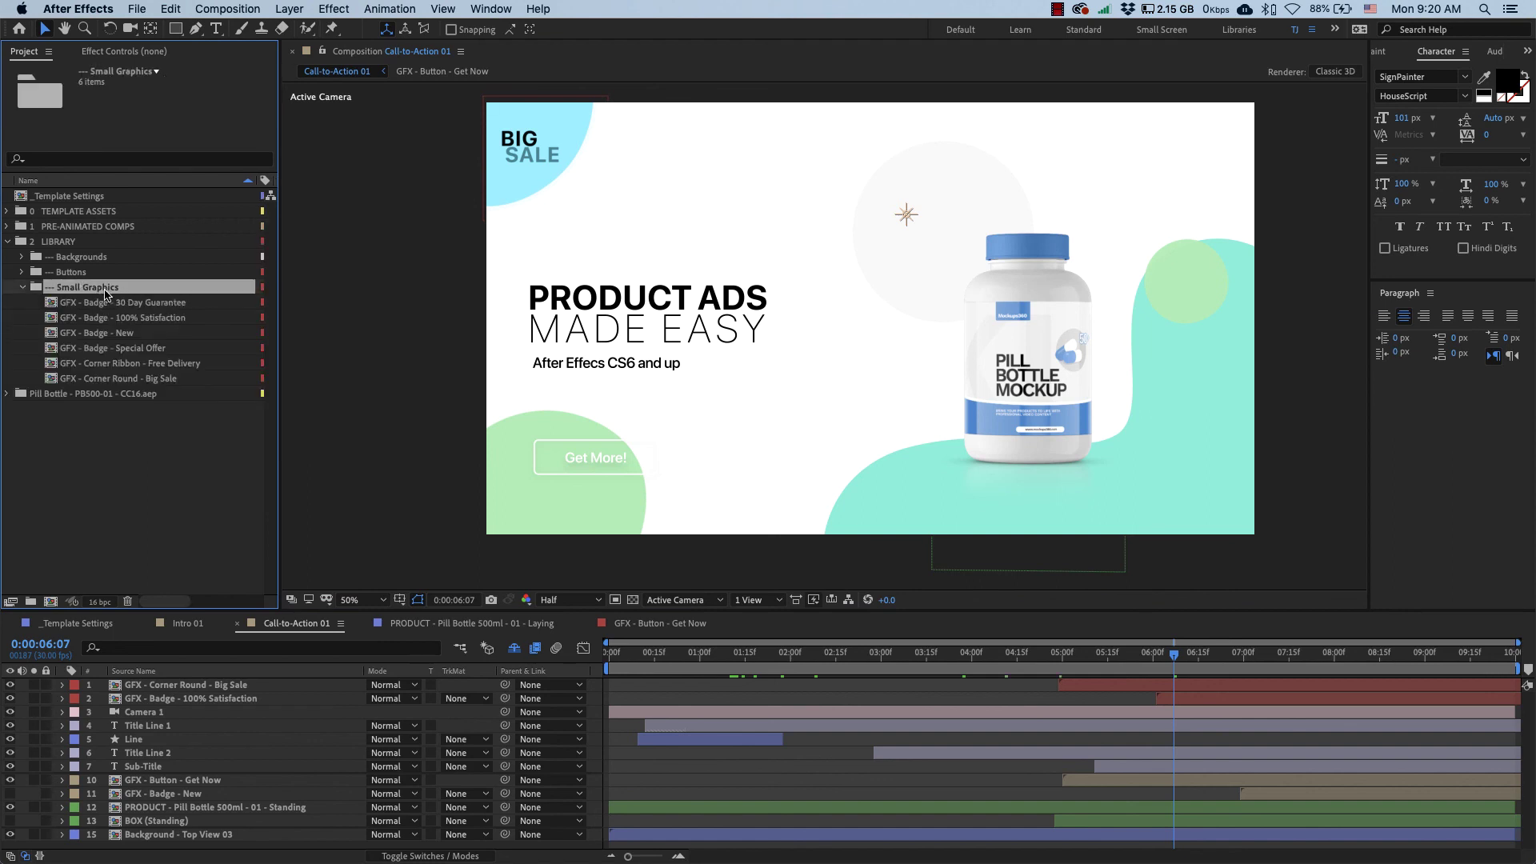
{"action": "left_click", "coordinate": [1360, 352]}
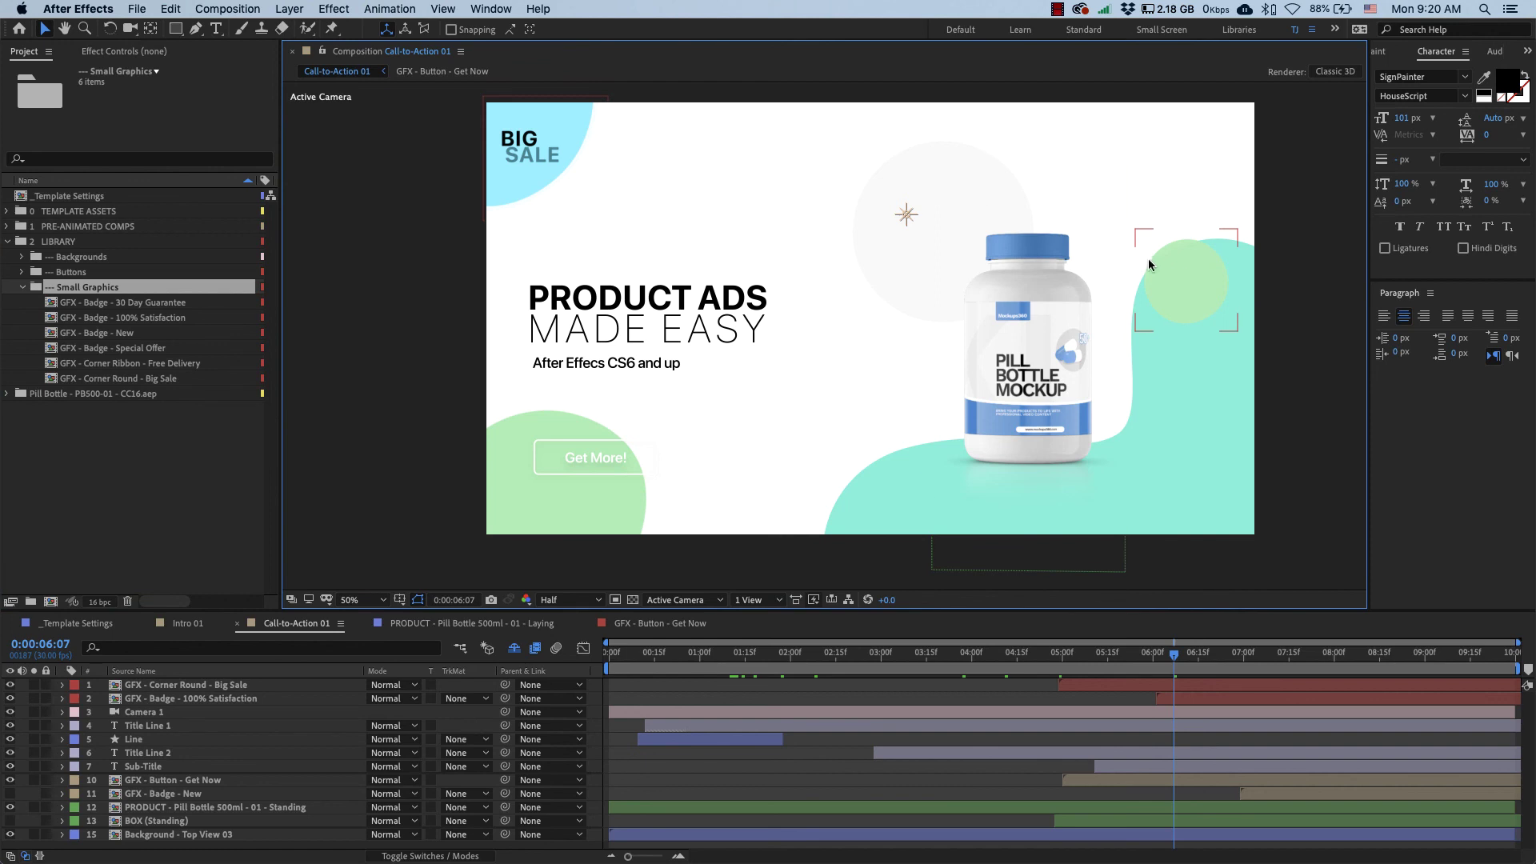
{"action": "left_click", "coordinate": [1409, 653]}
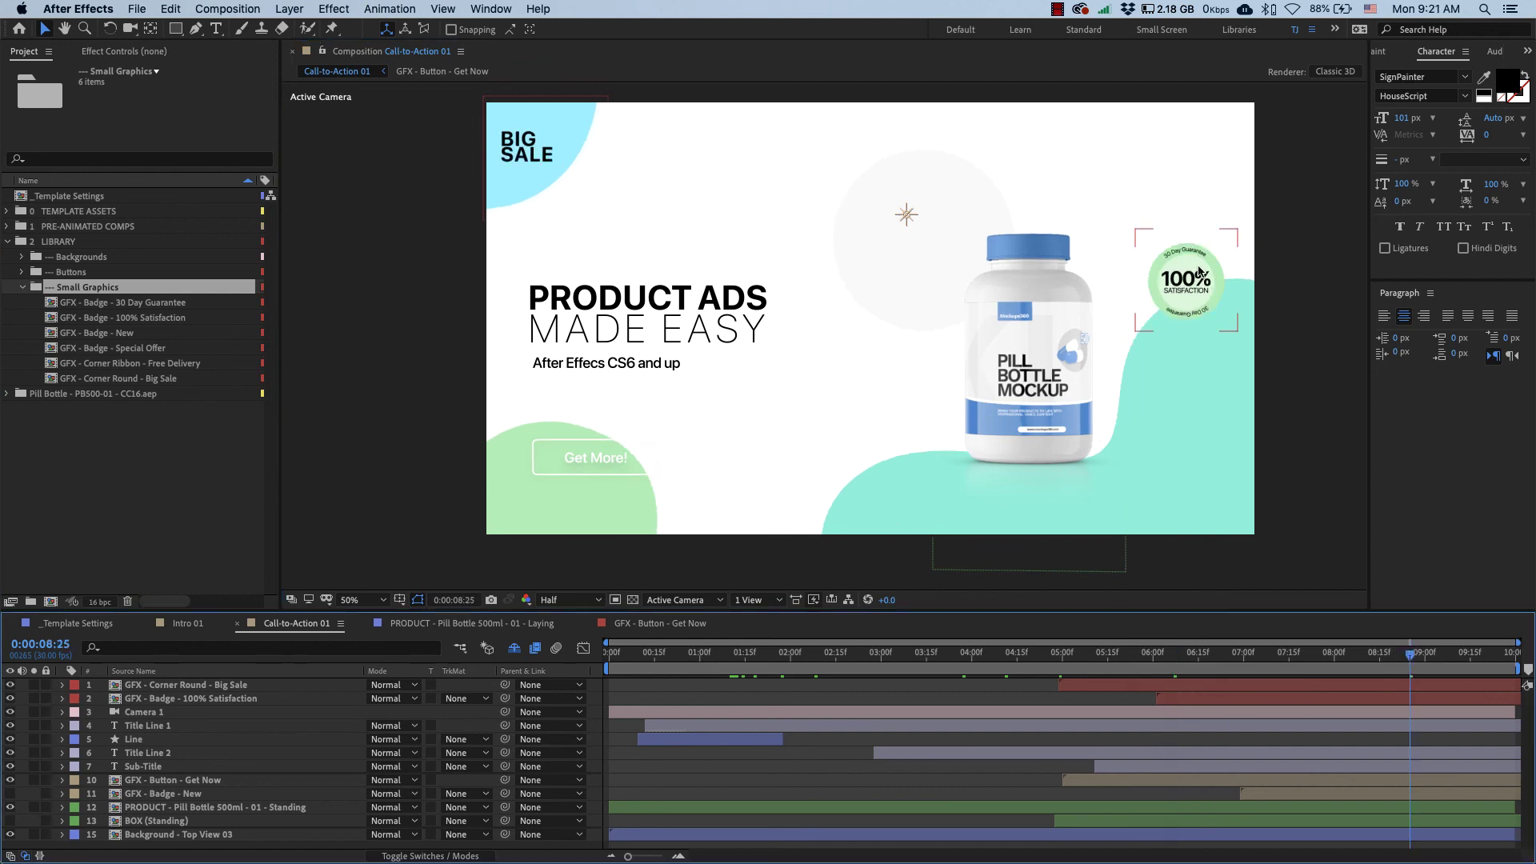
{"action": "left_click", "coordinate": [1180, 288]}
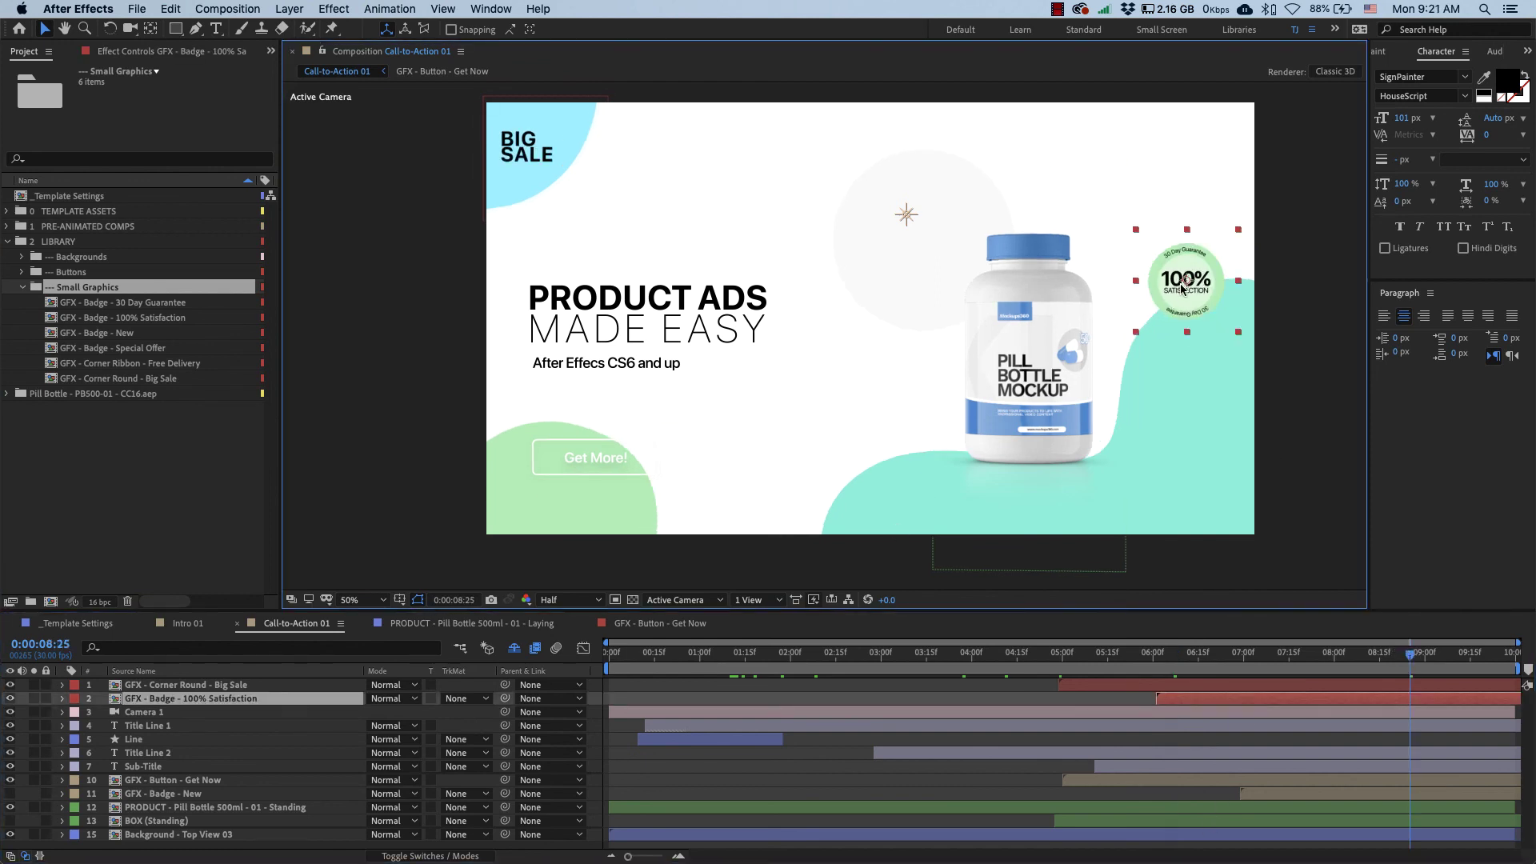
{"action": "left_click", "coordinate": [526, 157]}
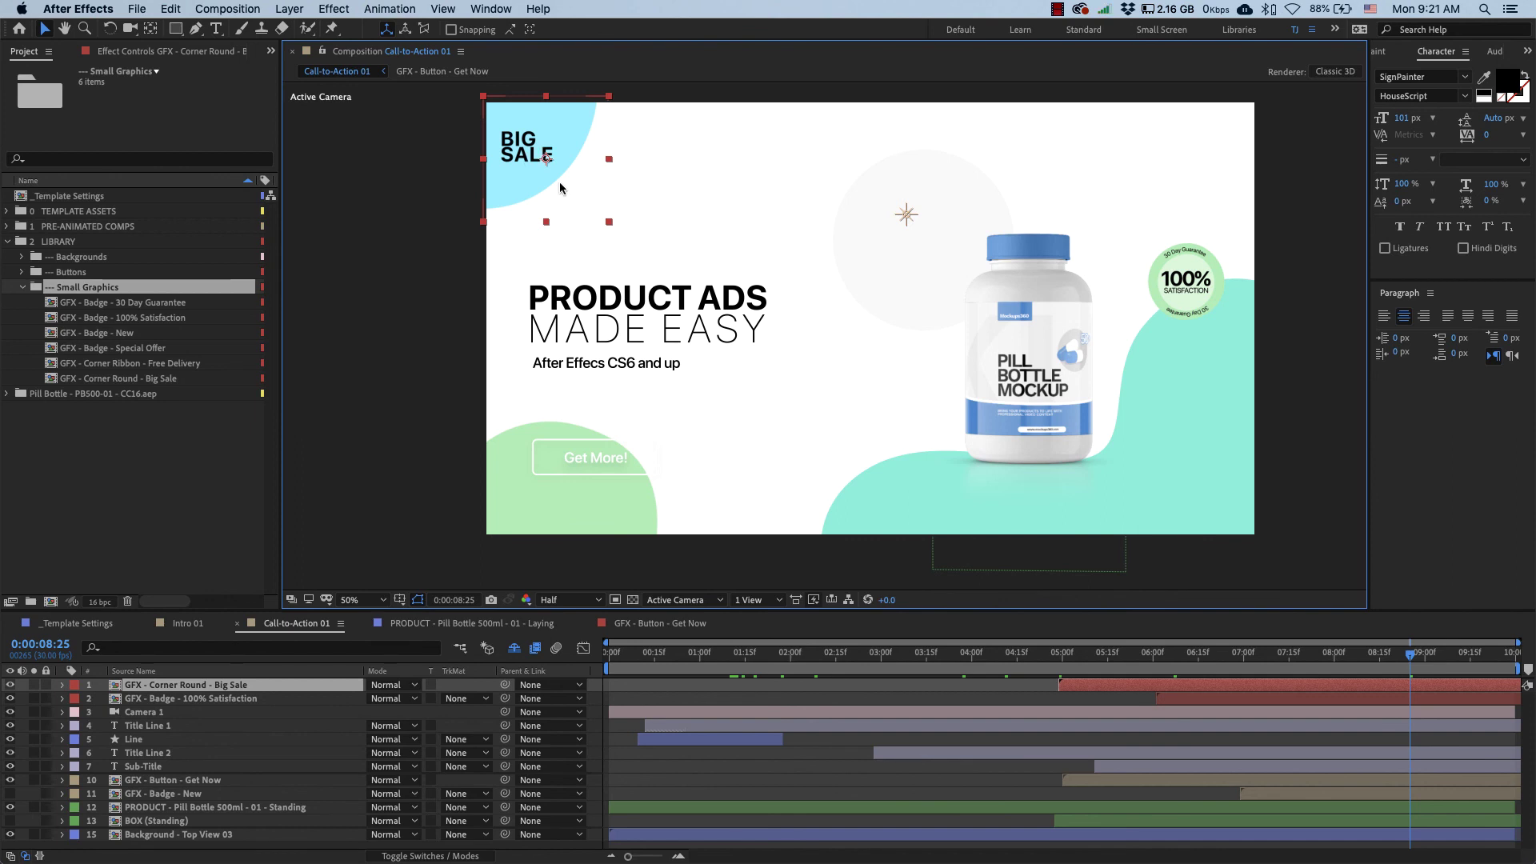
Step: Move the badge closer to the bottle and change its text to 30% Discount
{"action": "left_click_drag", "start_coordinate": [1194, 284], "coordinate": [1123, 296]}
{"action": "double_click", "coordinate": [1123, 296]}
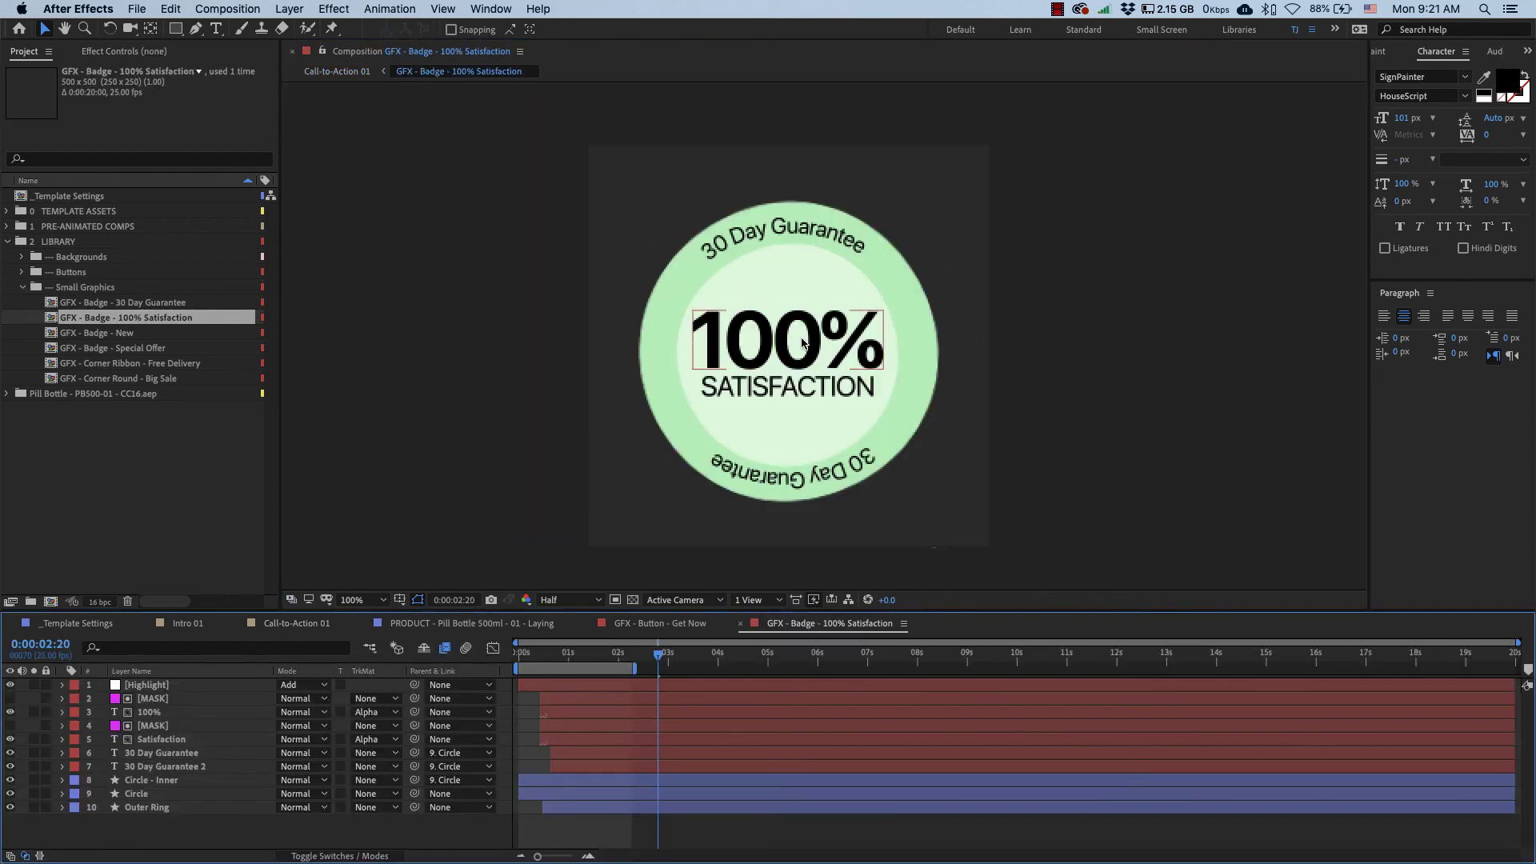
{"action": "double_click", "coordinate": [802, 339]}
{"action": "type", "text": "30%"}
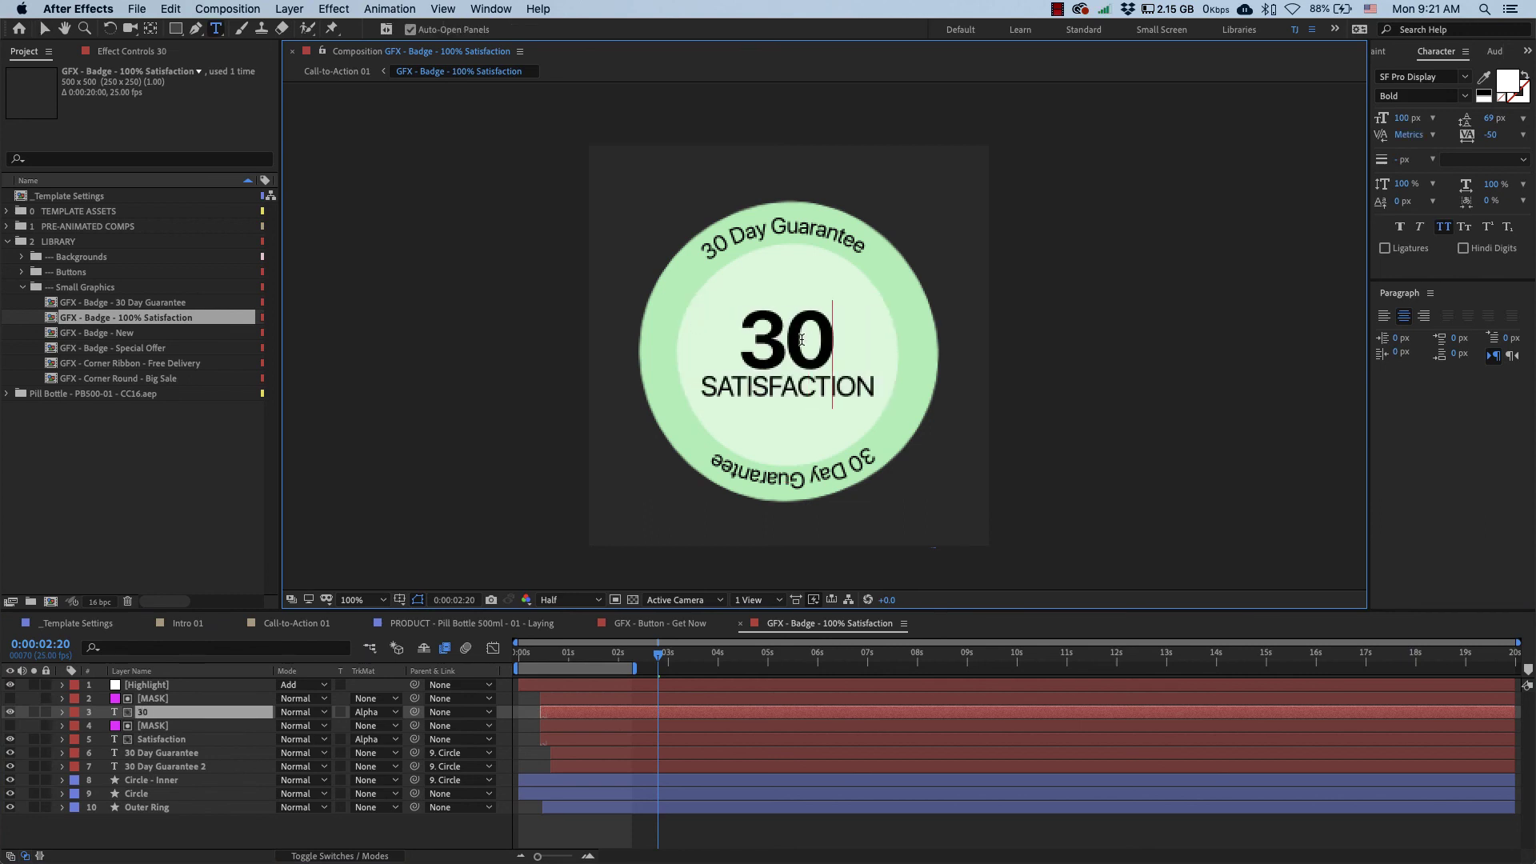
{"action": "left_click", "coordinate": [164, 739]}
{"action": "double_click", "coordinate": [764, 392]}
{"action": "type", "text": "D"}
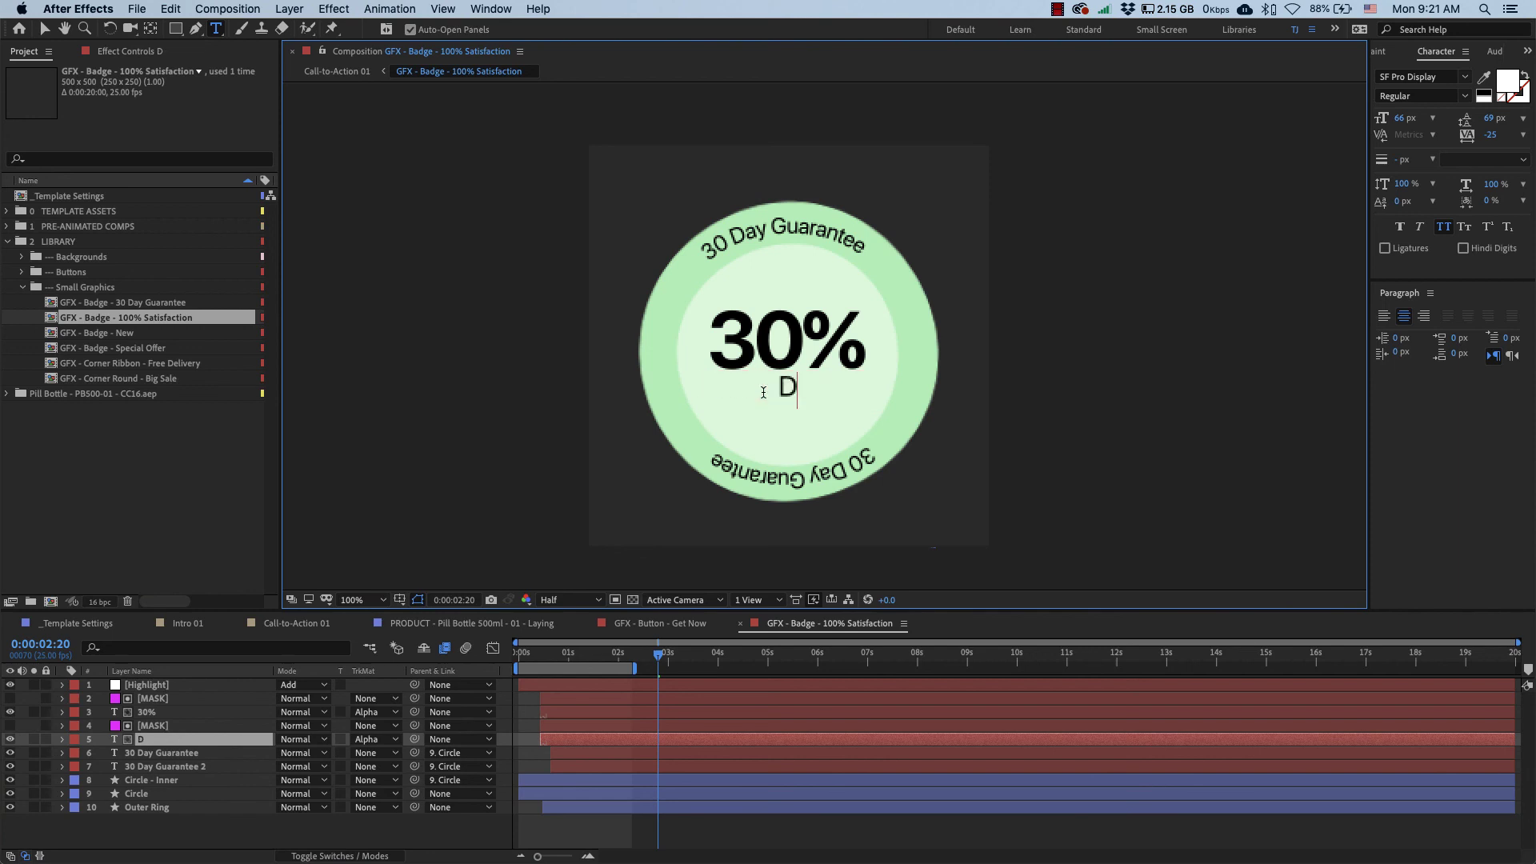
{"action": "type", "text": "iscount"}
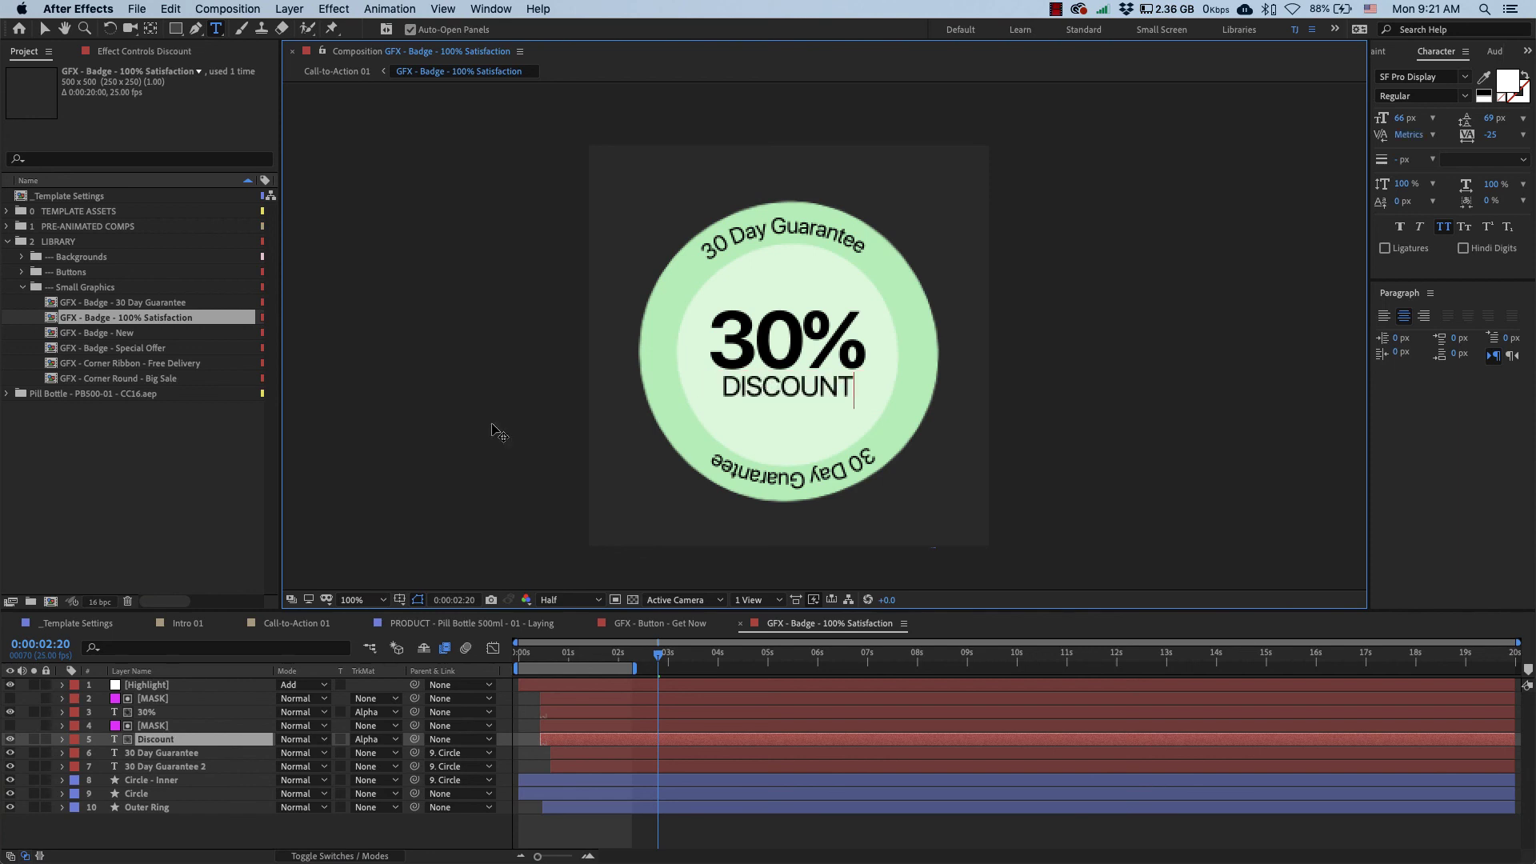
Step: Open the NEW! badge composition, preview its intro, then return to Call-to-Action 01
{"action": "double_click", "coordinate": [121, 336]}
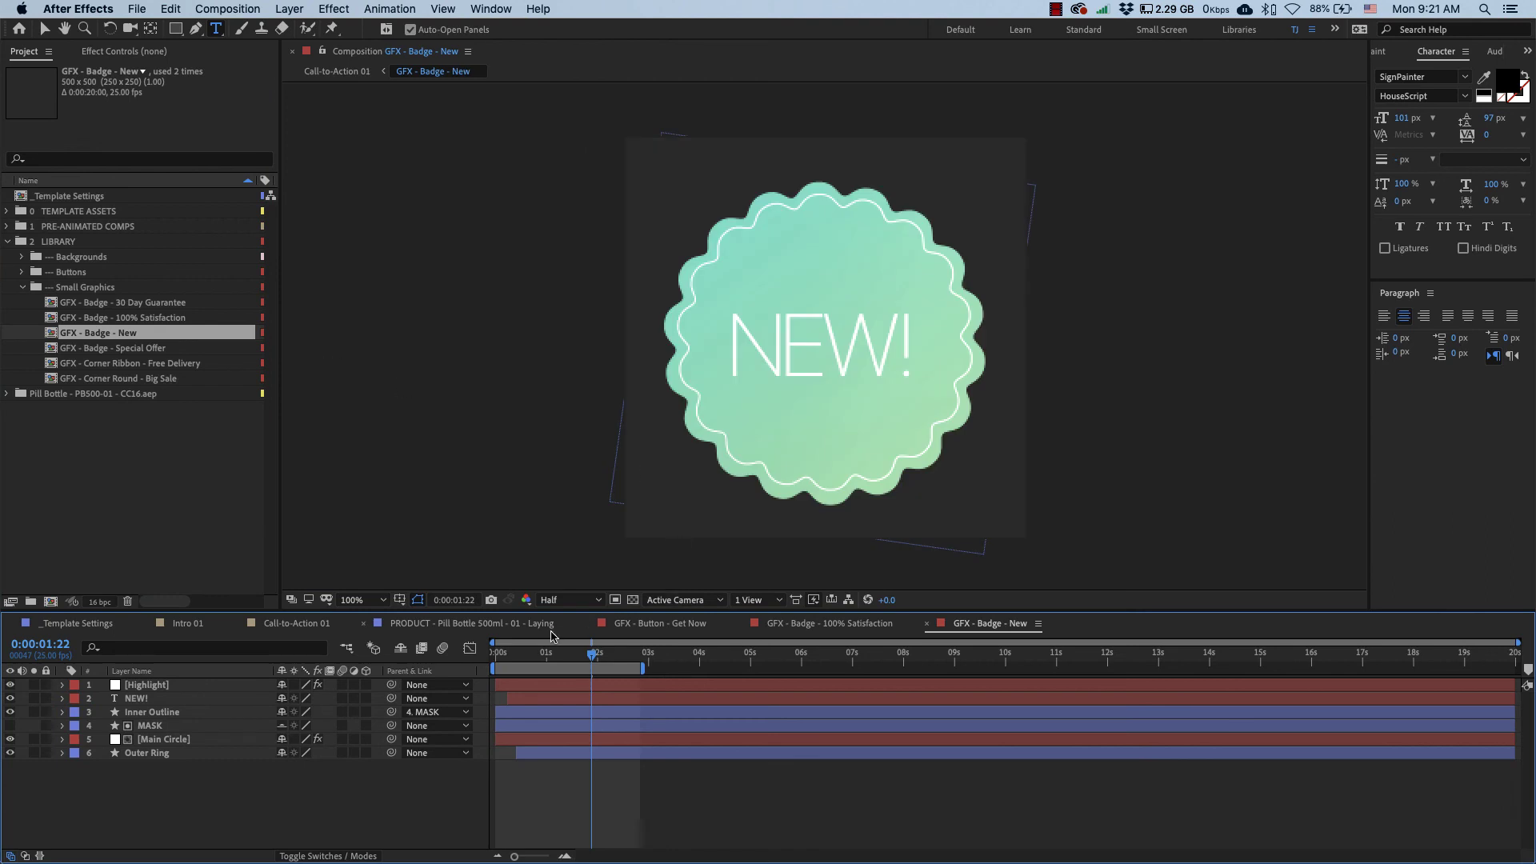
{"action": "mouse_move", "coordinate": [570, 656]}
{"action": "left_mouse_down"}
{"action": "mouse_move", "coordinate": [497, 657]}
{"action": "mouse_move", "coordinate": [612, 657]}
{"action": "mouse_move", "coordinate": [504, 655]}
{"action": "mouse_move", "coordinate": [541, 656]}
{"action": "left_mouse_up"}
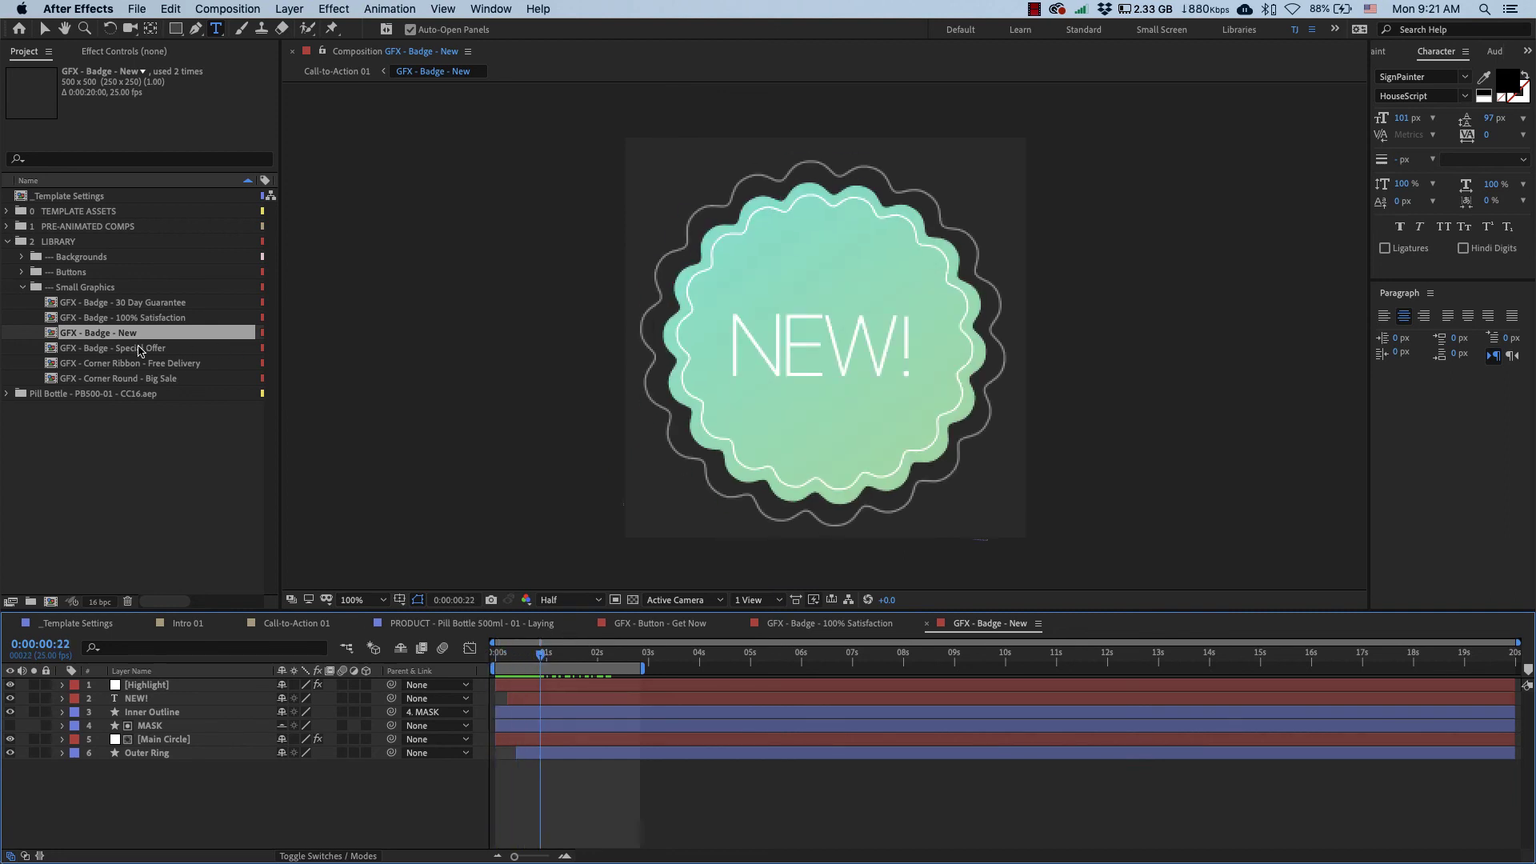
{"action": "left_click", "coordinate": [128, 369]}
{"action": "left_click", "coordinate": [133, 366]}
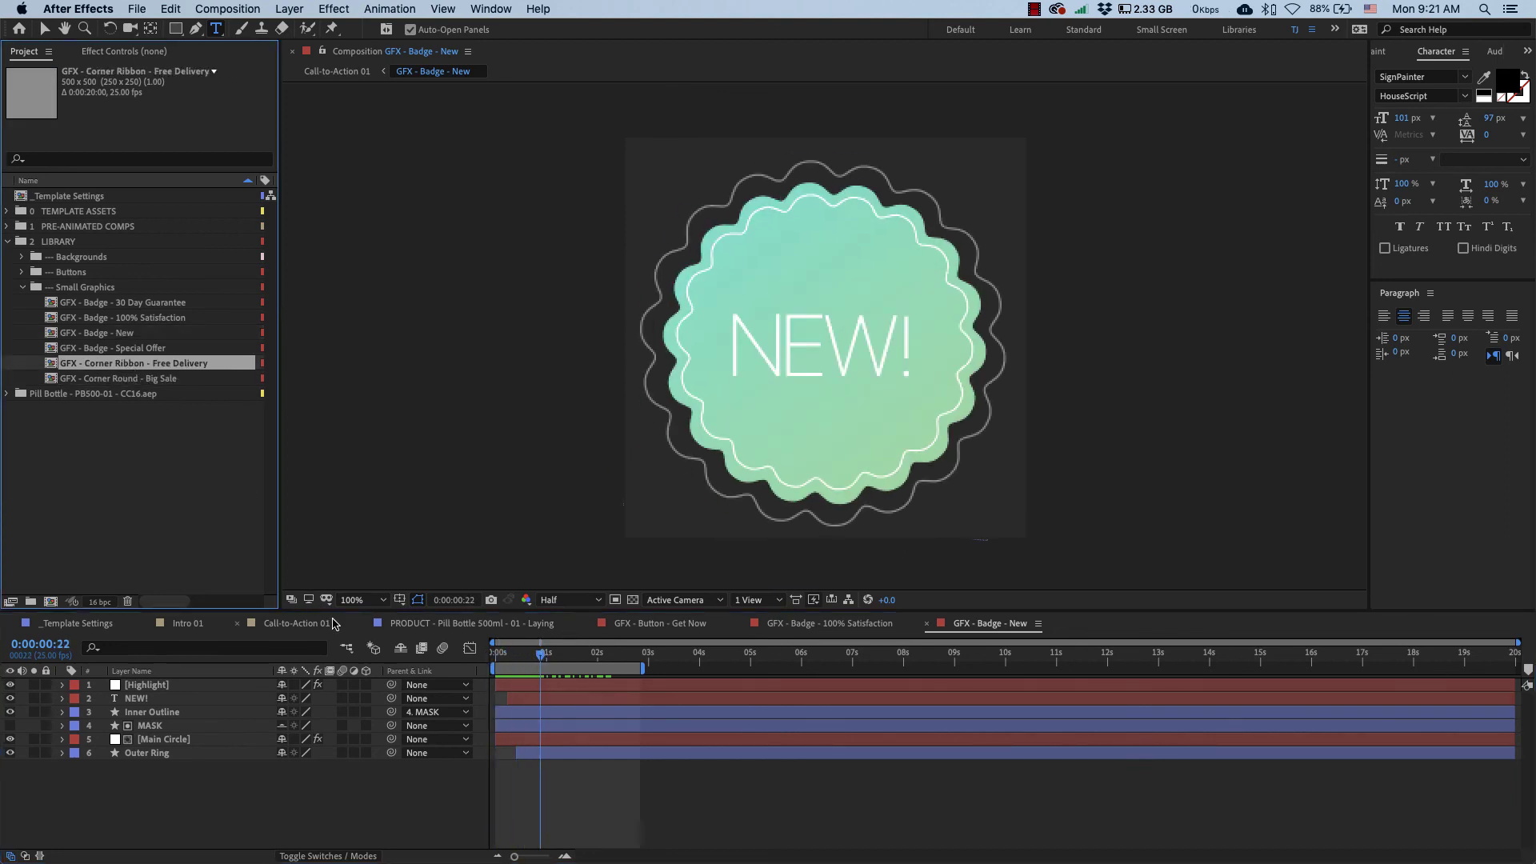
{"action": "left_click", "coordinate": [332, 623]}
Step: Move the Big Sale corner graphic over toward the bottle
{"action": "key", "text": "v"}
{"action": "left_click", "coordinate": [562, 154]}
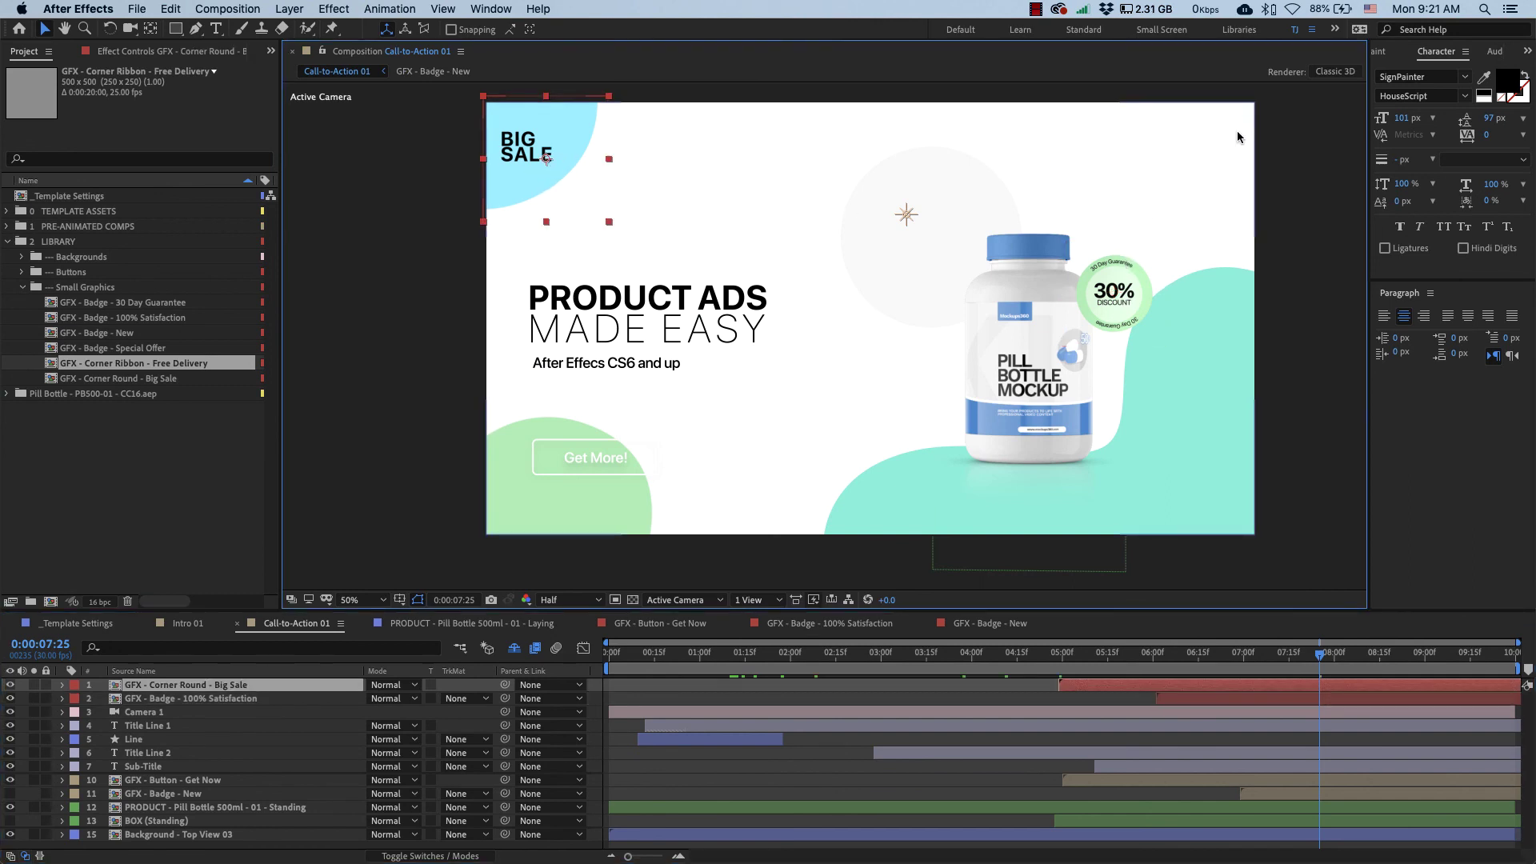
{"action": "left_click_drag", "start_coordinate": [563, 137], "coordinate": [1029, 166]}
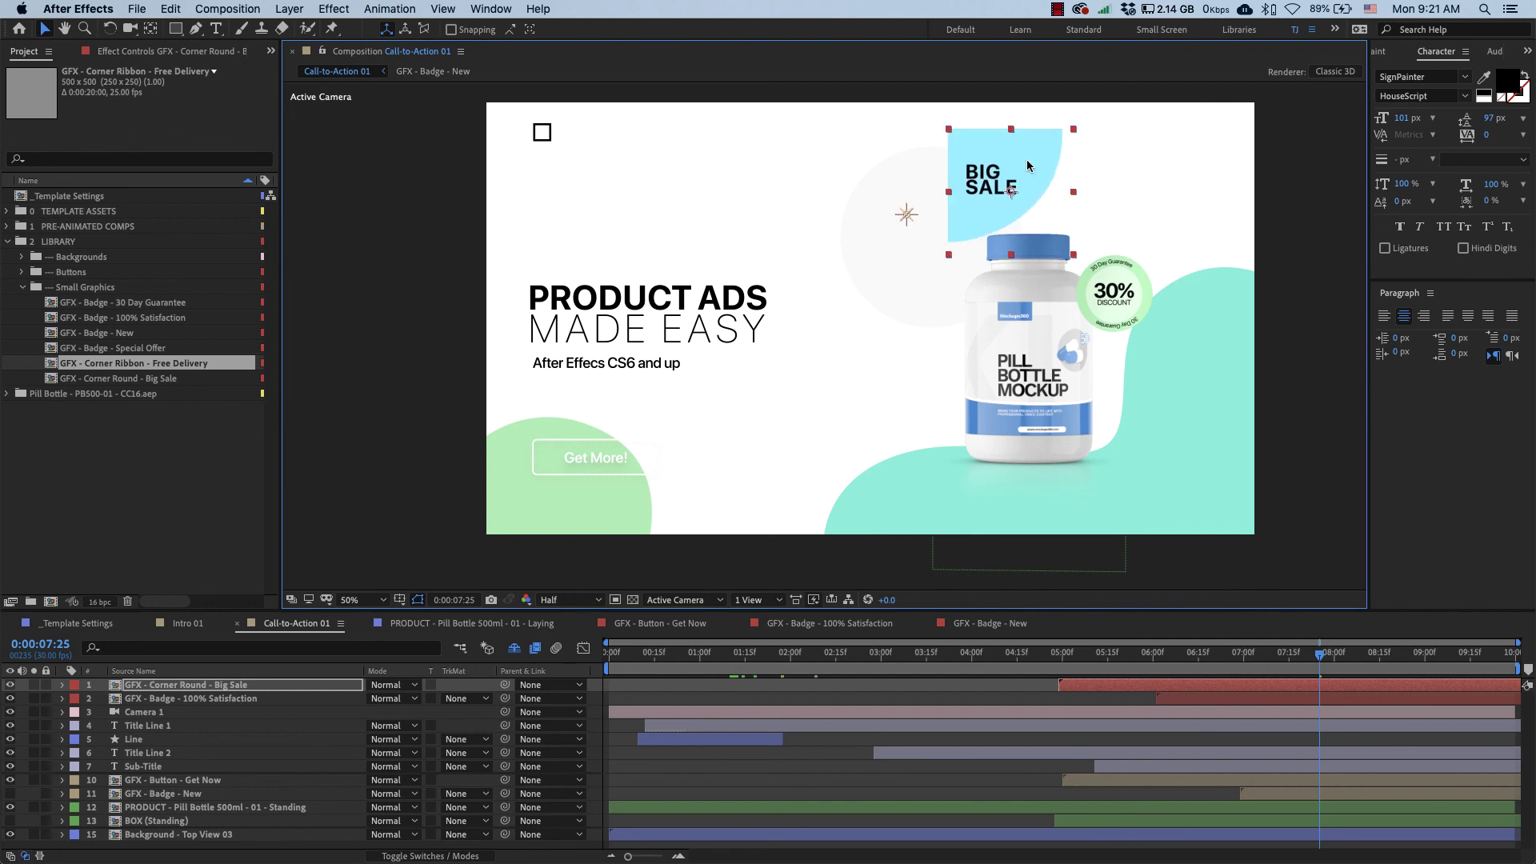
Step: Set the Big Sale comp's Item Position > Select Corner to Top Right and return to Call-to-Action 01
{"action": "double_click", "coordinate": [128, 378]}
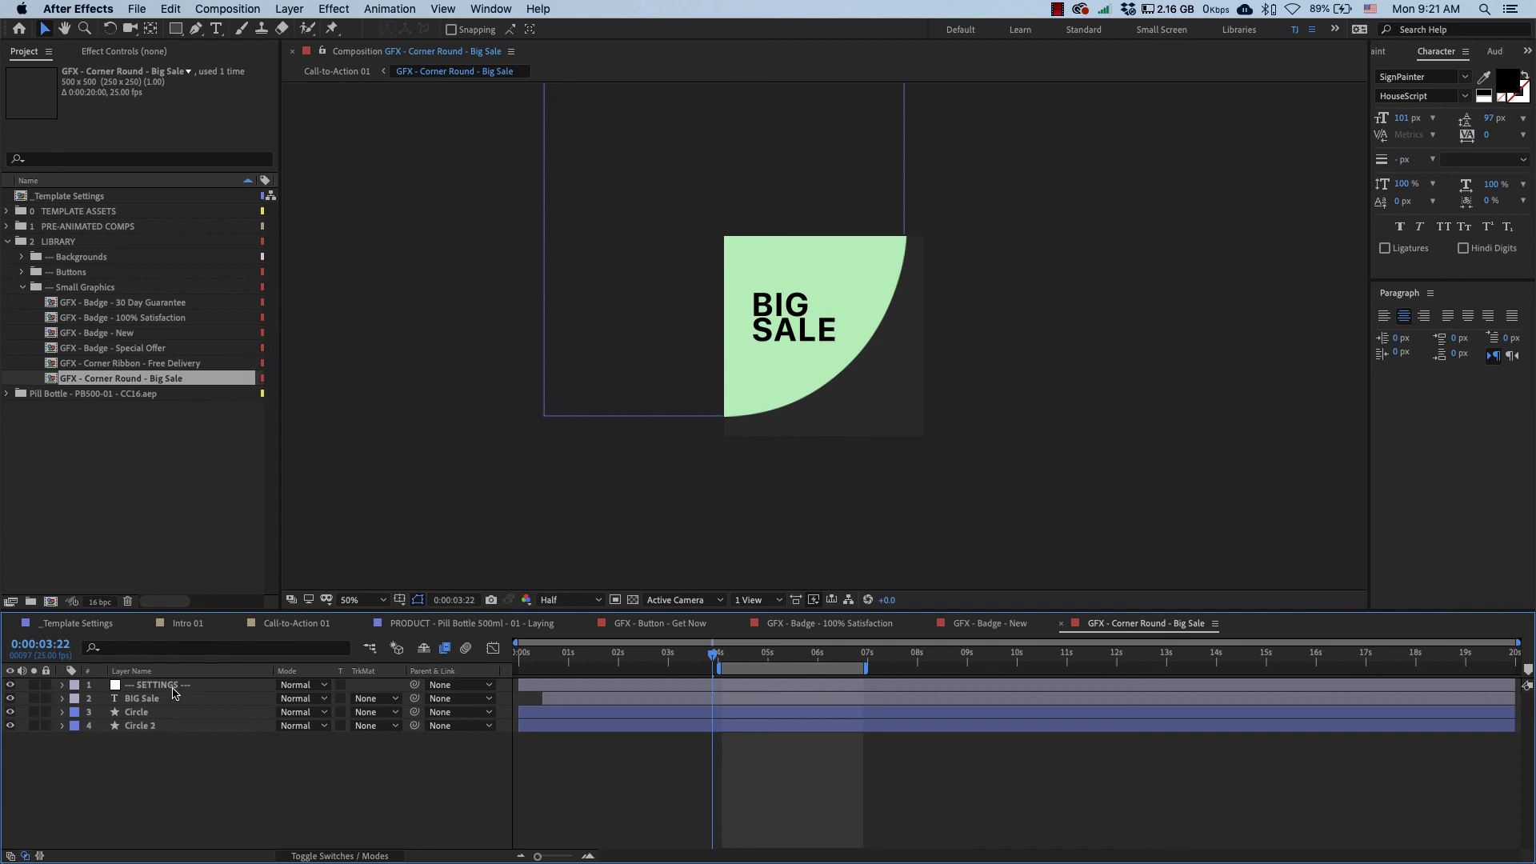
{"action": "left_click", "coordinate": [173, 686]}
{"action": "left_click", "coordinate": [164, 51]}
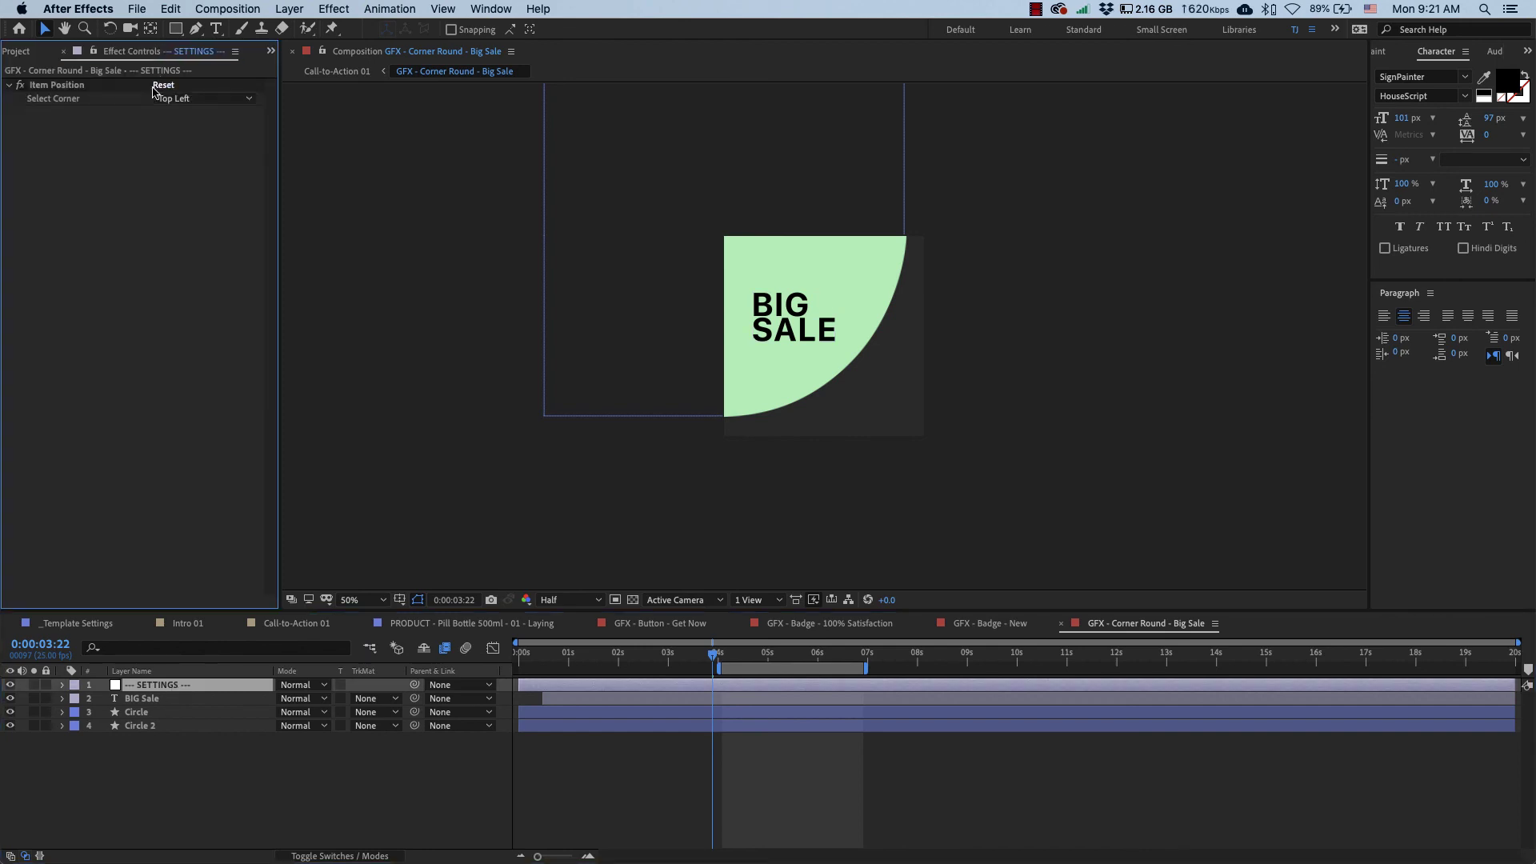
{"action": "left_click", "coordinate": [50, 85]}
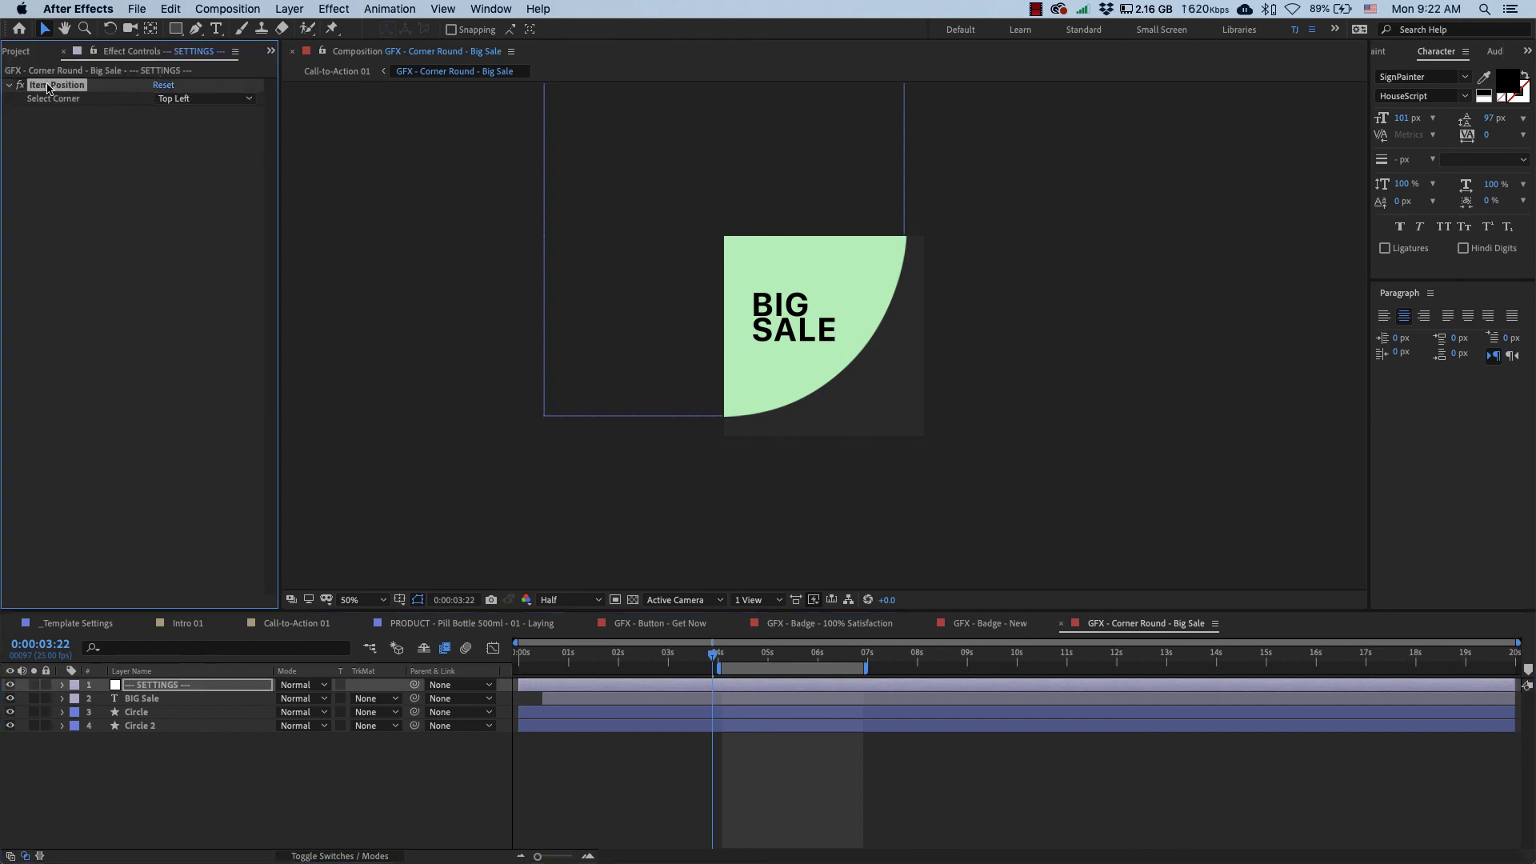
{"action": "left_click", "coordinate": [186, 97]}
{"action": "left_click", "coordinate": [188, 131]}
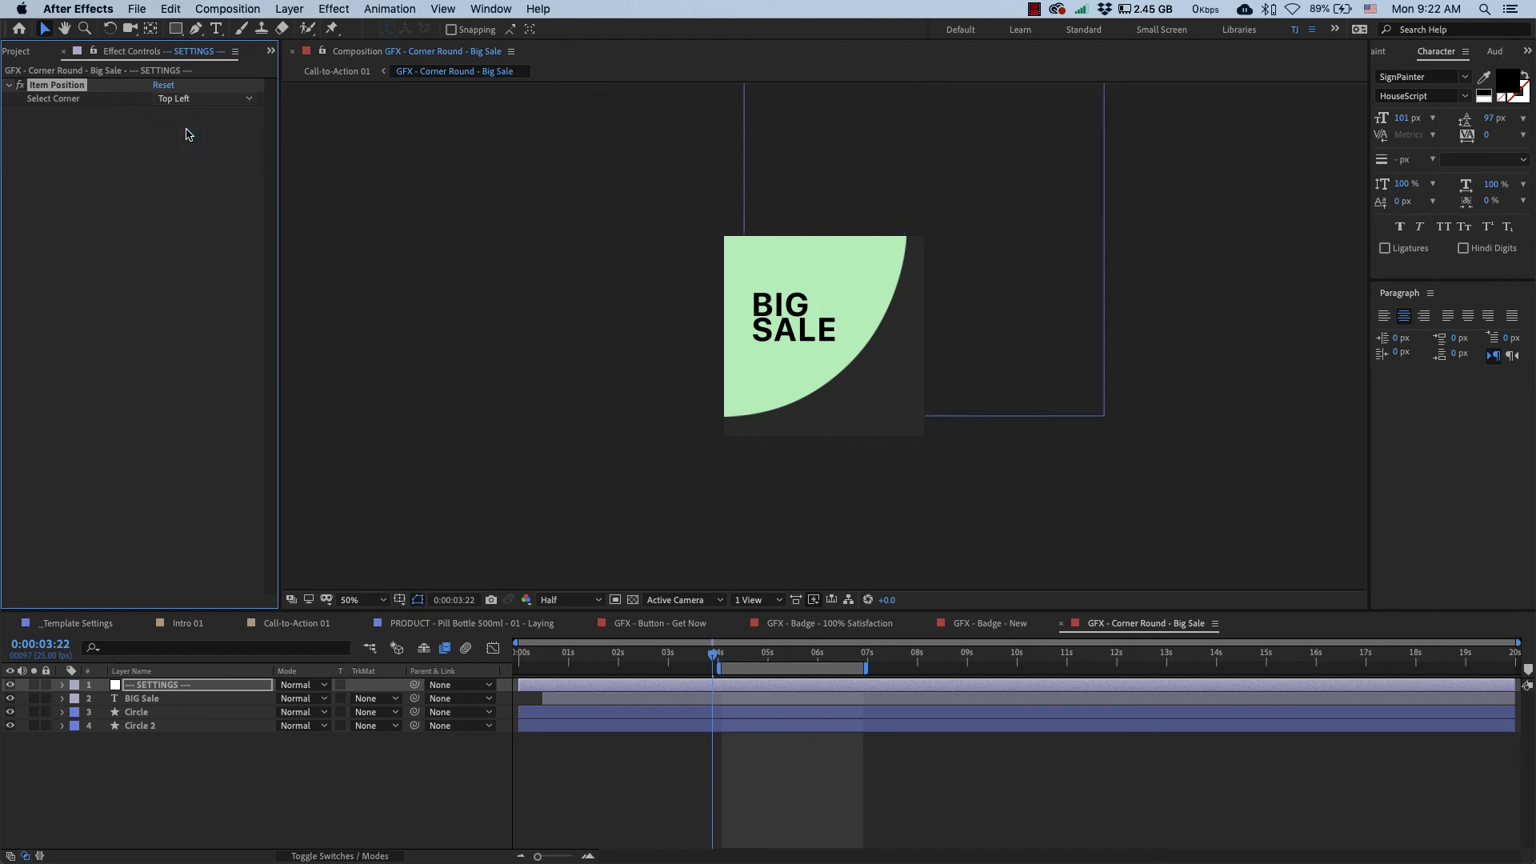
{"action": "mouse_move", "coordinate": [622, 654]}
{"action": "left_mouse_down"}
{"action": "mouse_move", "coordinate": [515, 654]}
{"action": "mouse_move", "coordinate": [635, 654]}
{"action": "left_mouse_up"}
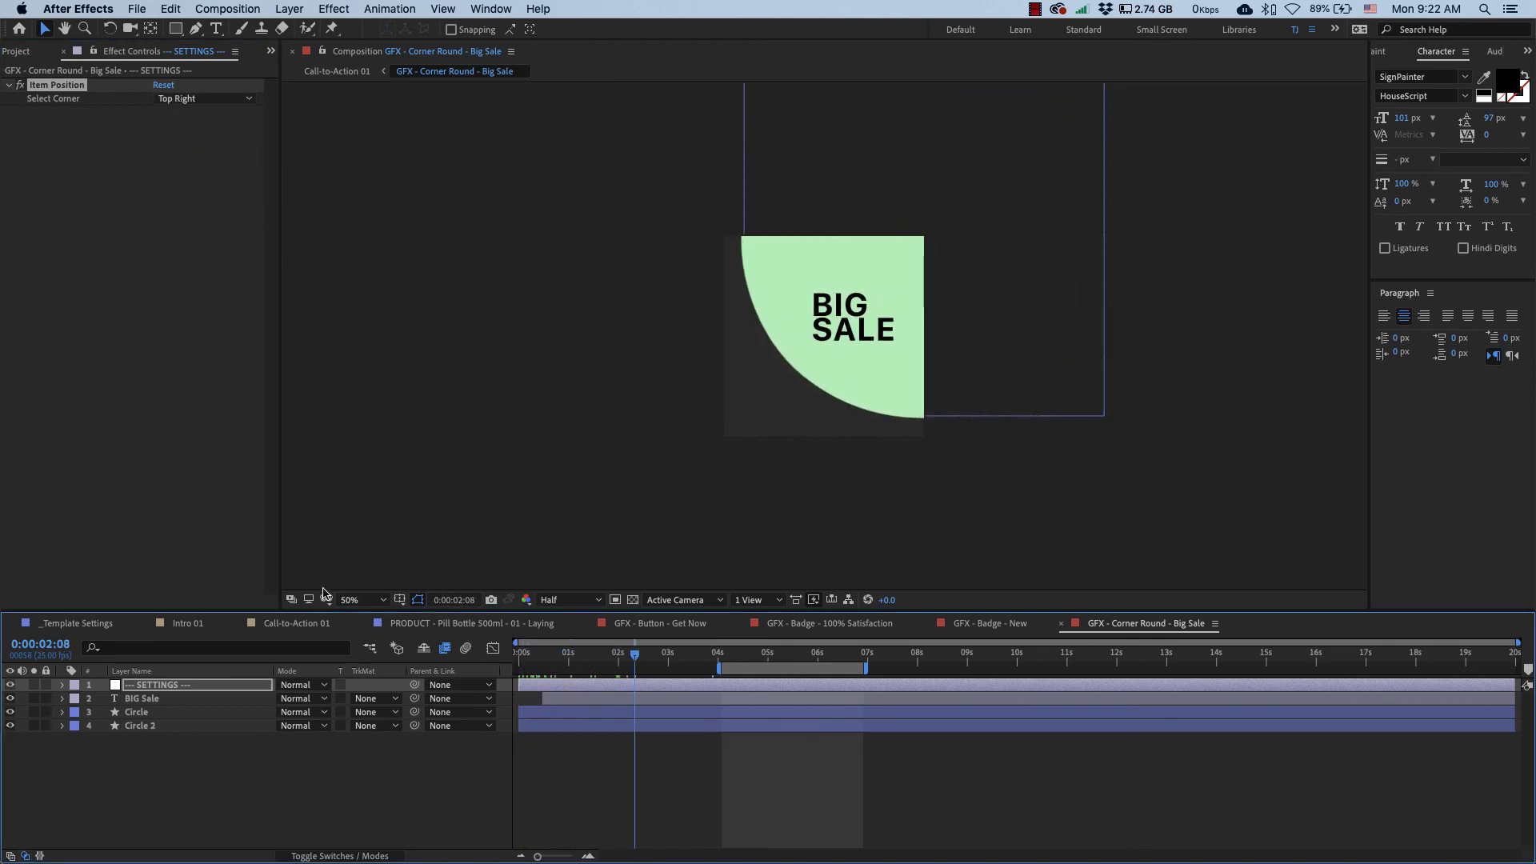
{"action": "left_click", "coordinate": [315, 623]}
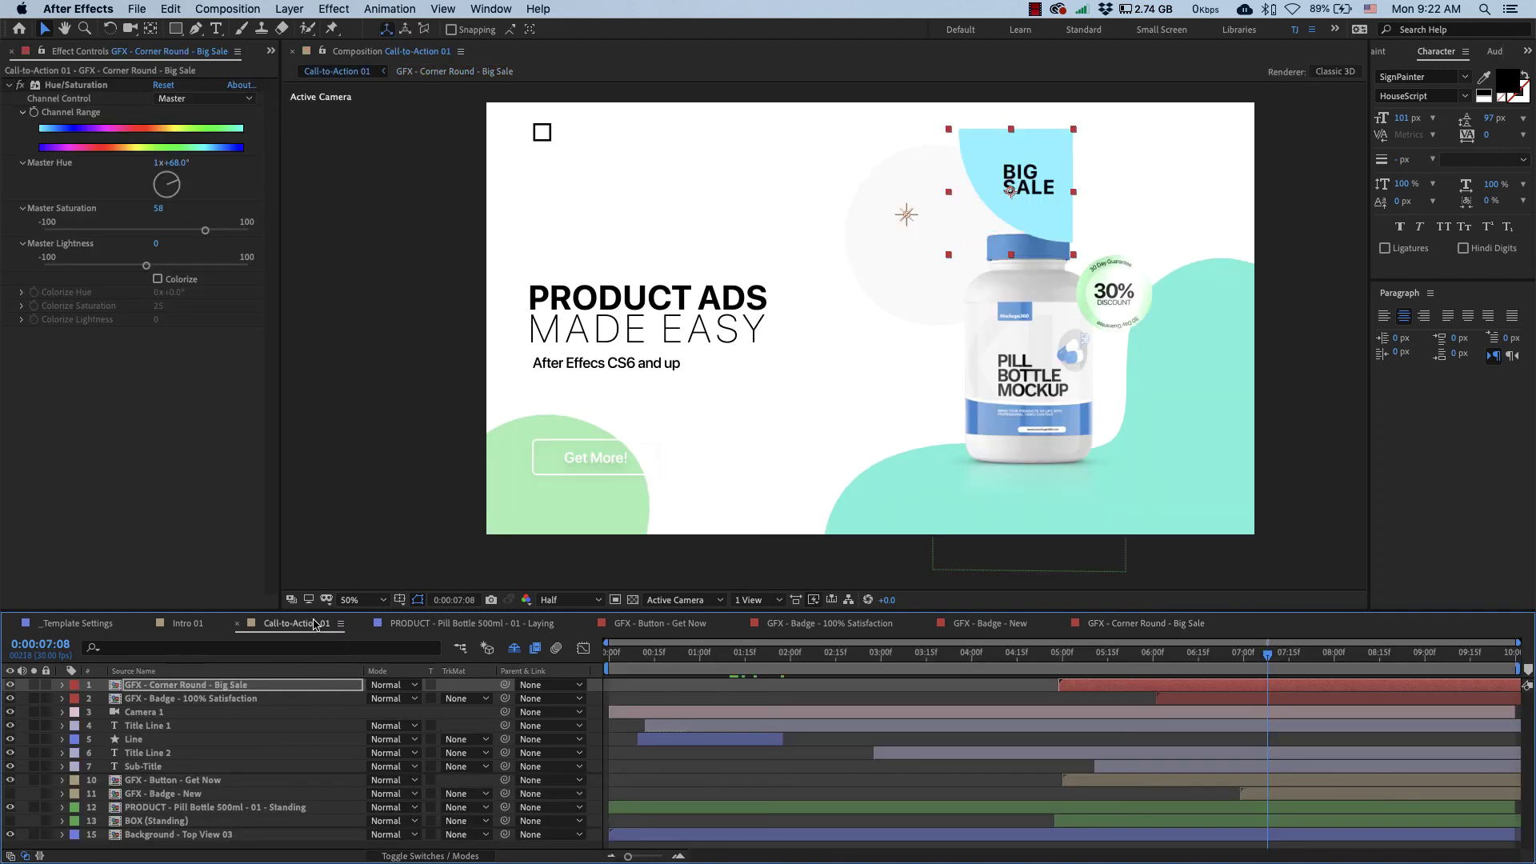
Step: Drag the Big Sale graphic into the top-right corner and preview the scene
{"action": "left_click_drag", "start_coordinate": [1058, 185], "coordinate": [1236, 157]}
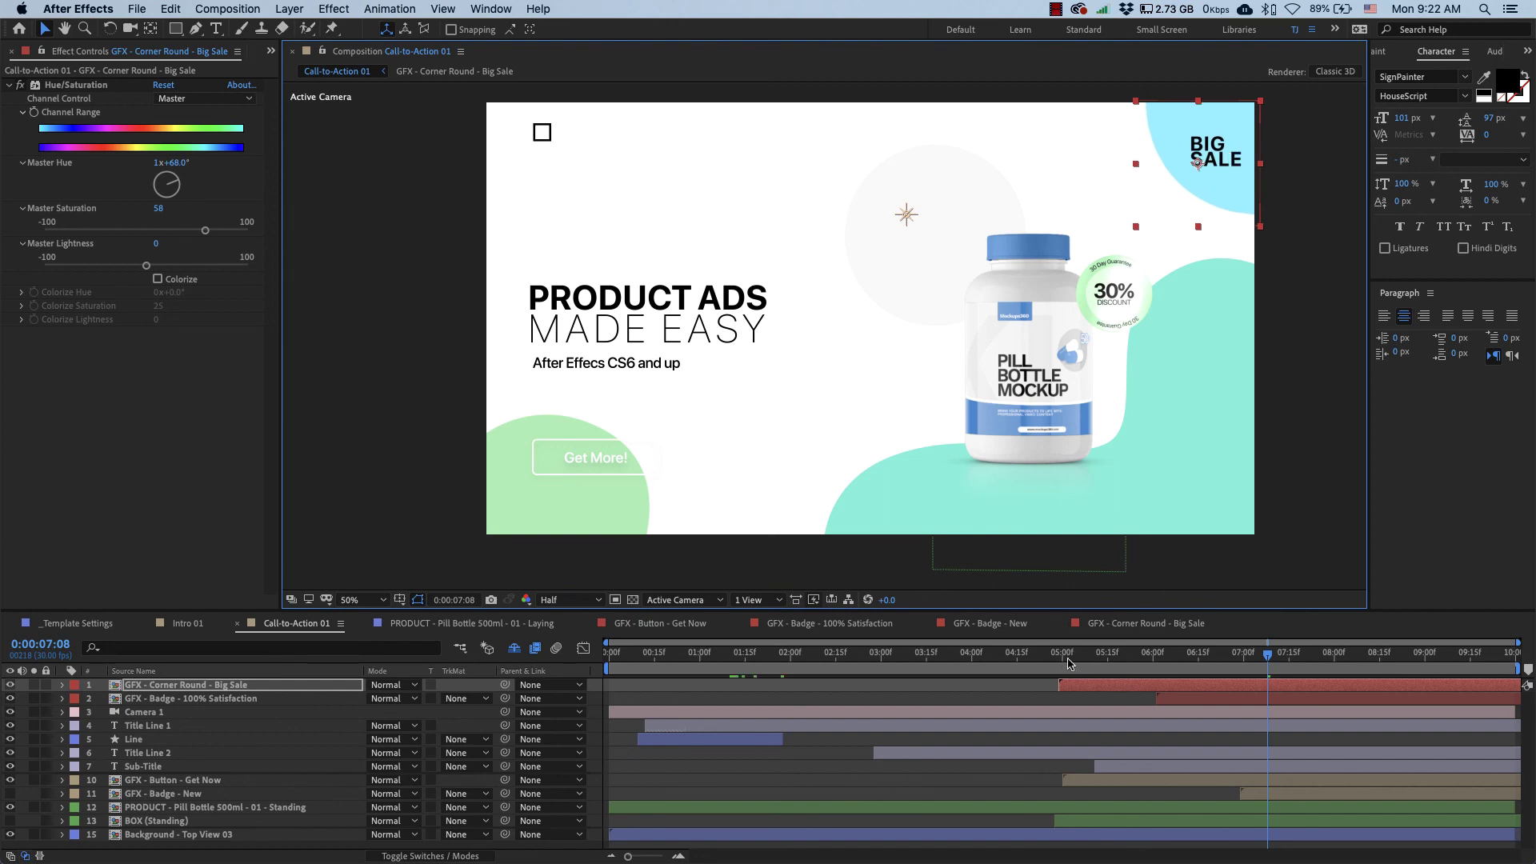
{"action": "left_click_drag", "start_coordinate": [1068, 662], "coordinate": [1174, 655]}
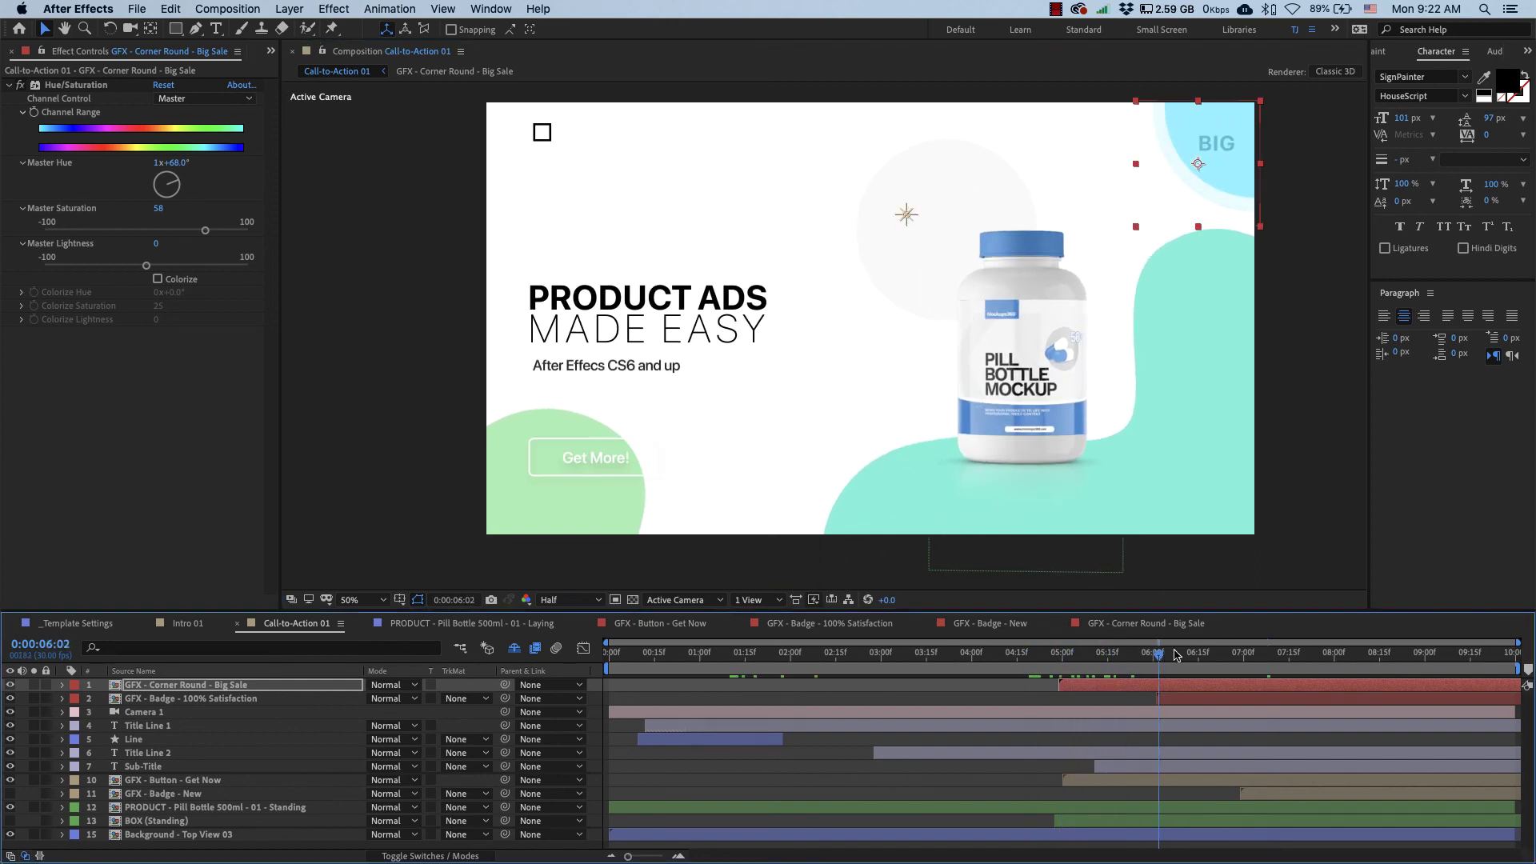
{"action": "key", "text": "space"}
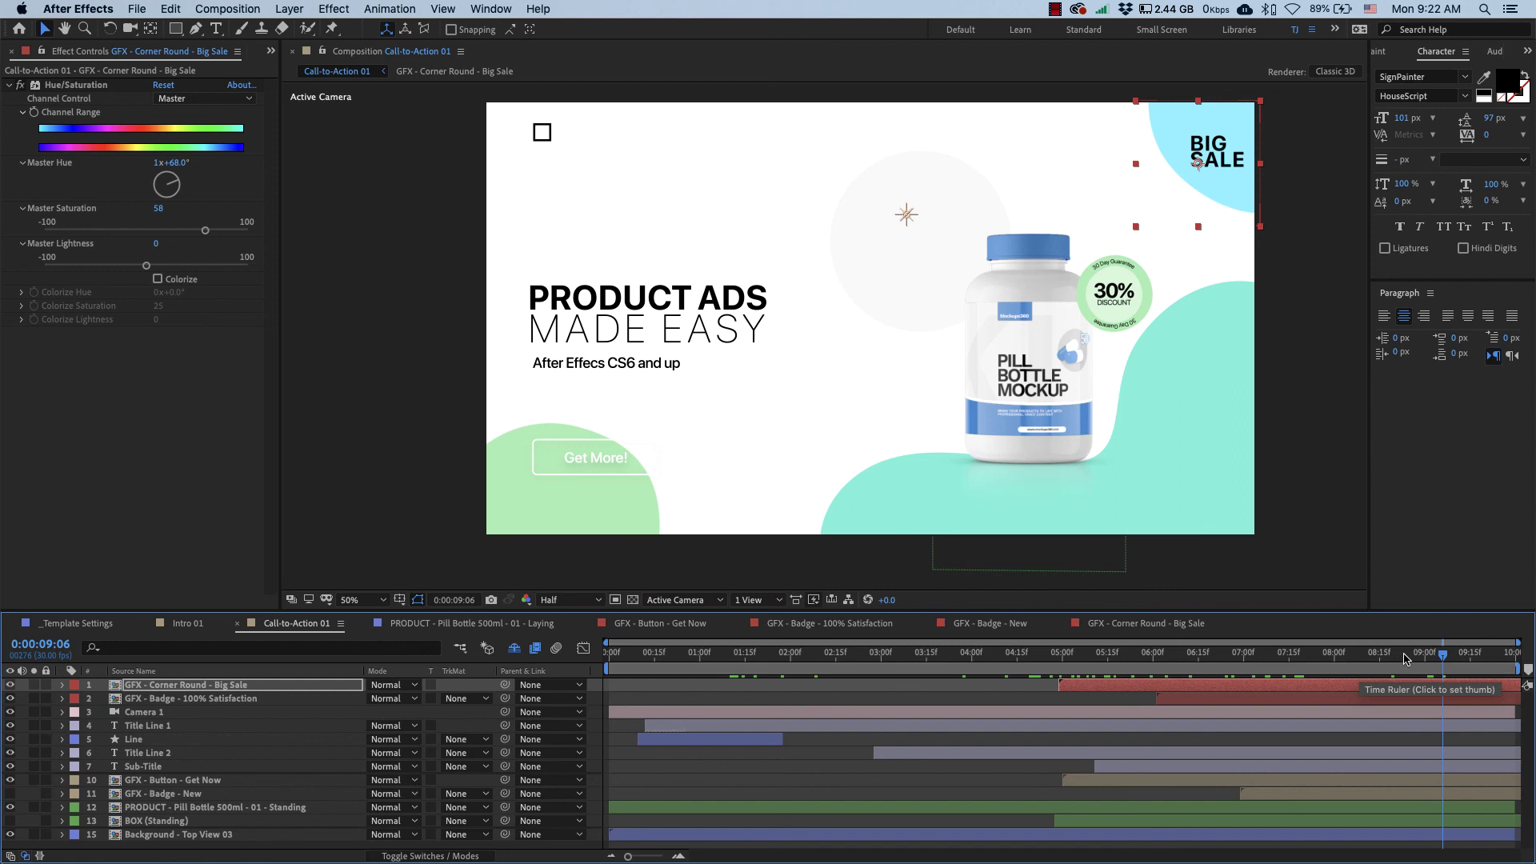
{"action": "left_click", "coordinate": [1403, 654]}
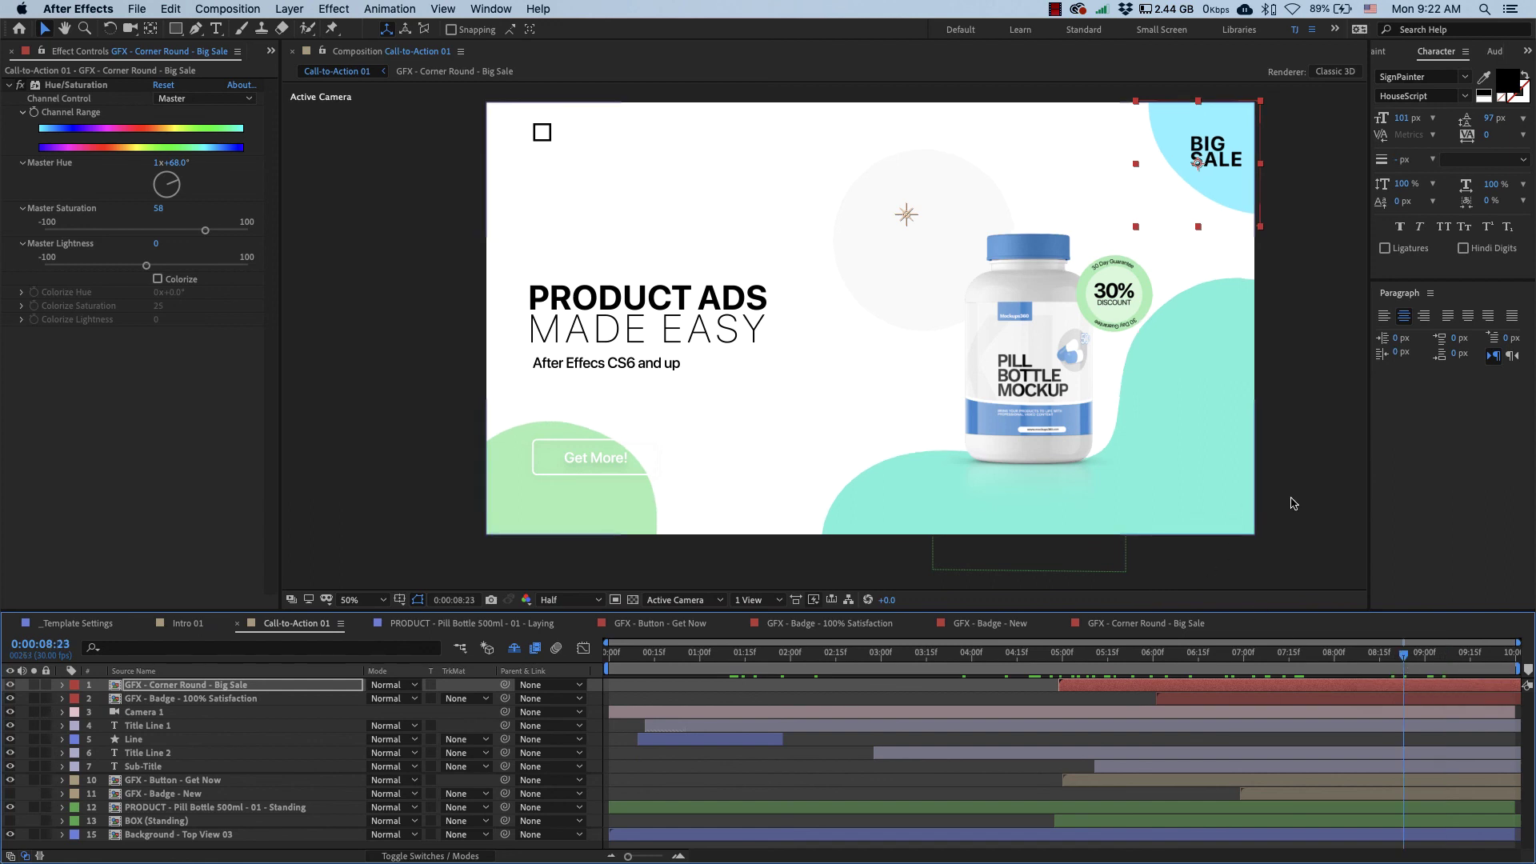
{"action": "left_click", "coordinate": [1336, 490]}
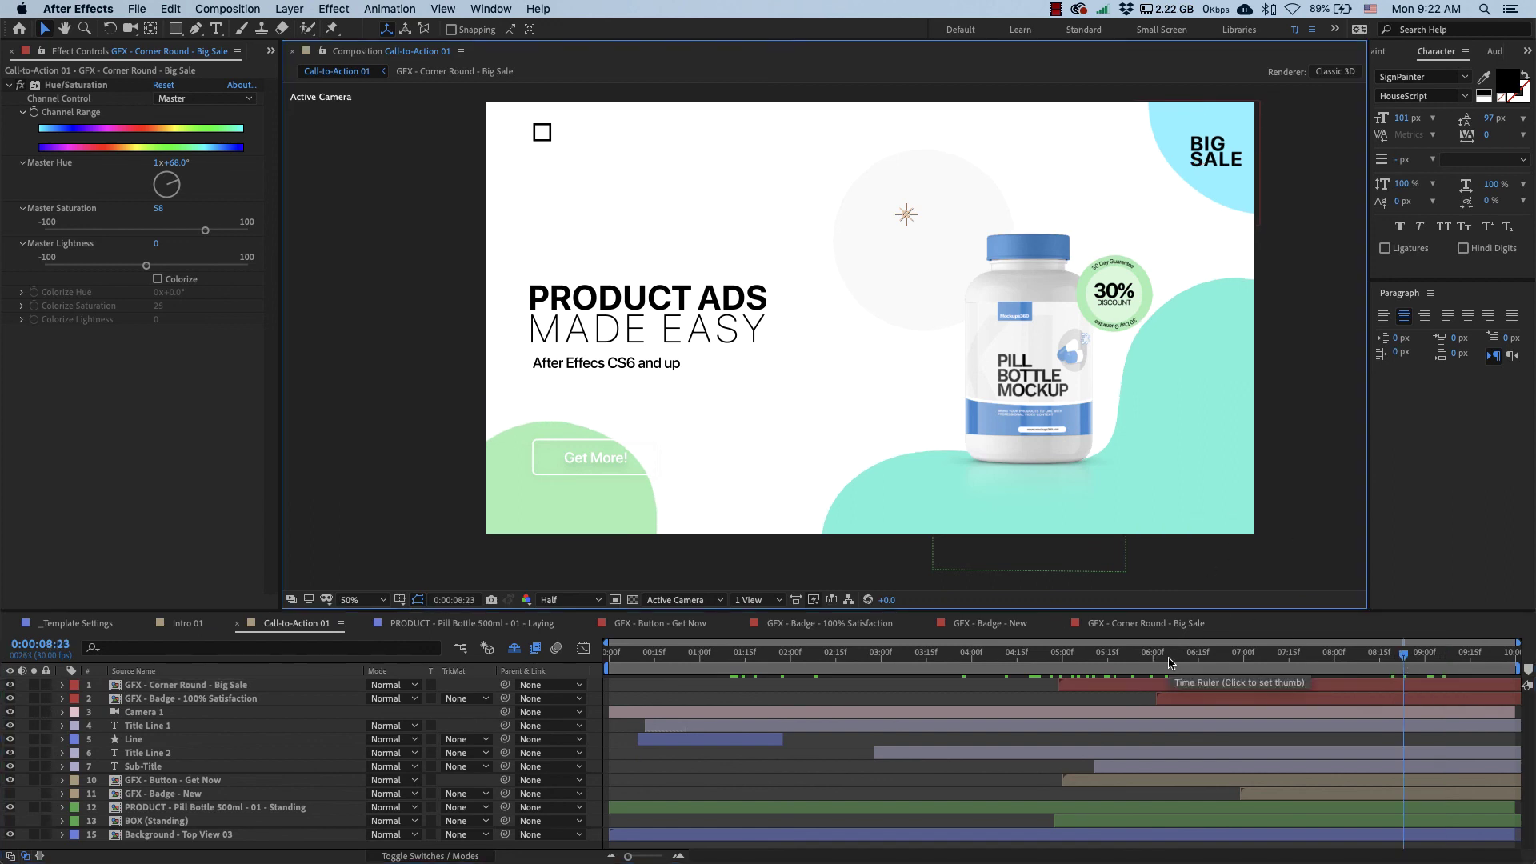
Step: Bring back the Project panel and collapse the Small Graphics and LIBRARY folders
{"action": "left_click", "coordinate": [270, 50]}
{"action": "left_click", "coordinate": [306, 71]}
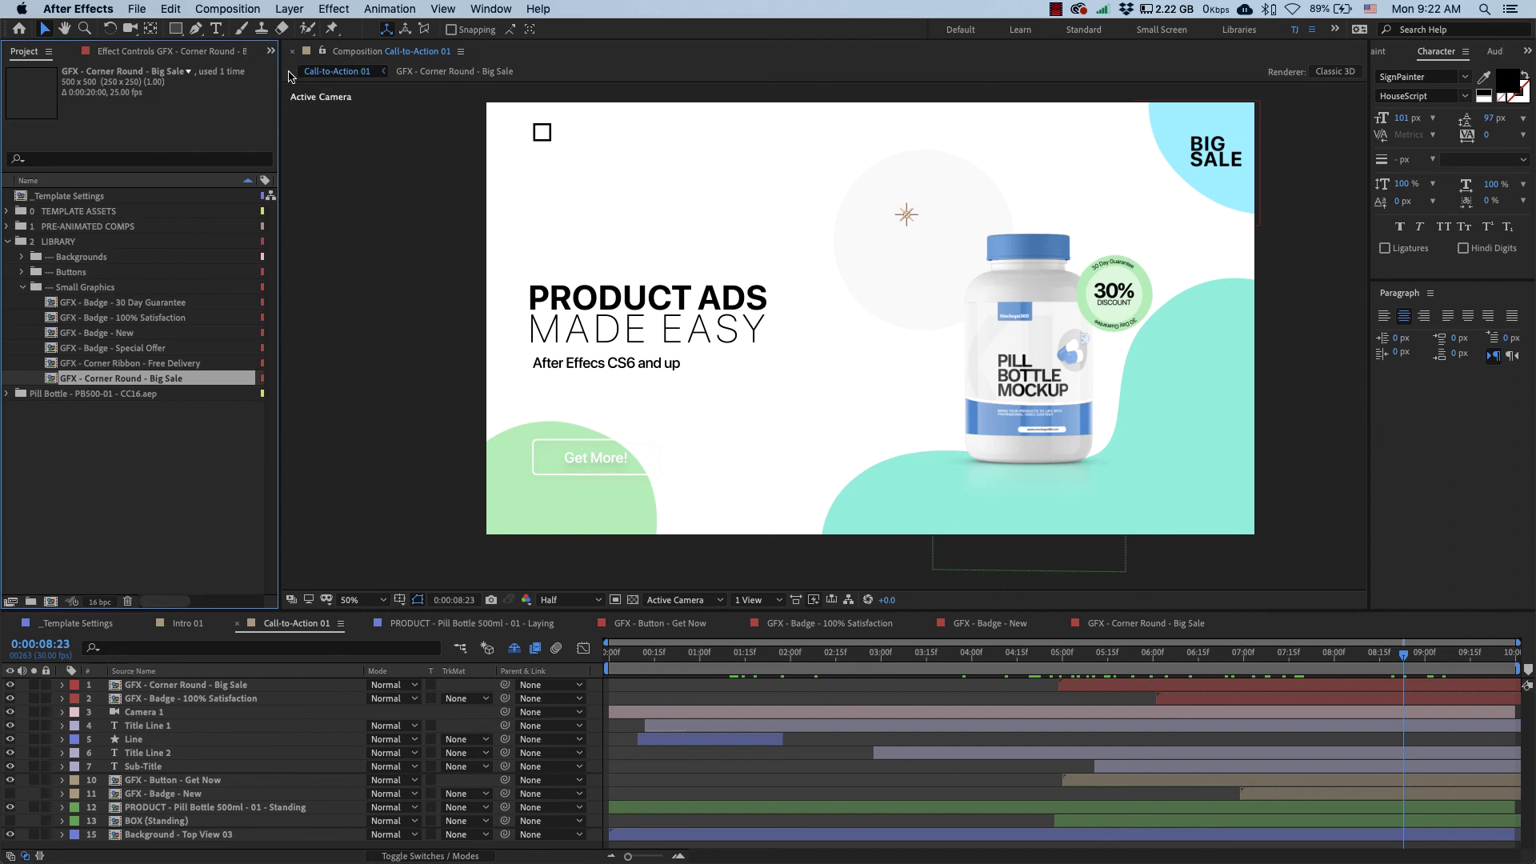
{"action": "left_click", "coordinate": [22, 288]}
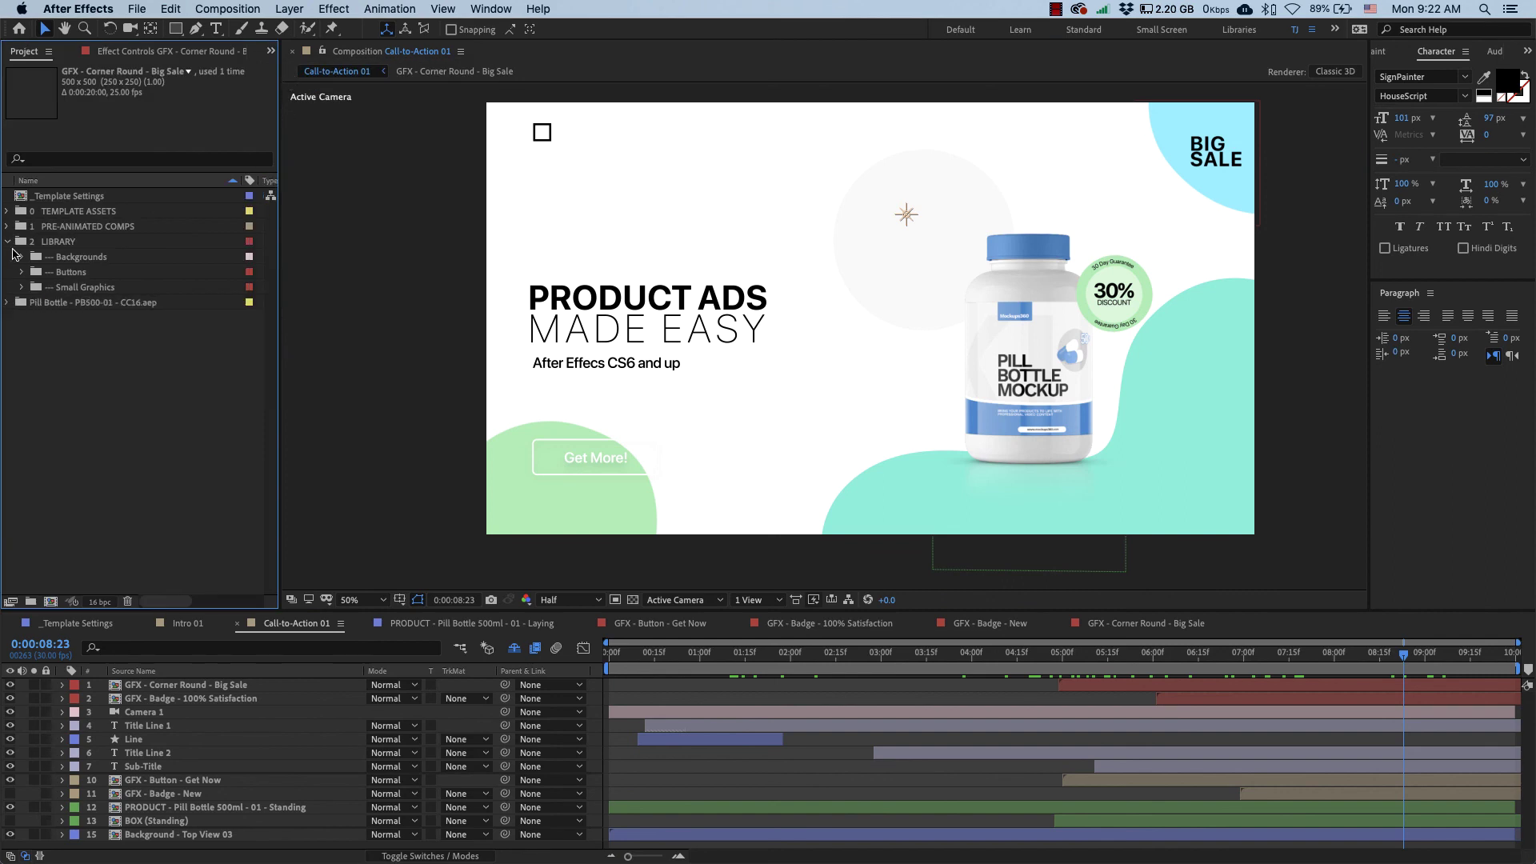
{"action": "left_click", "coordinate": [7, 240]}
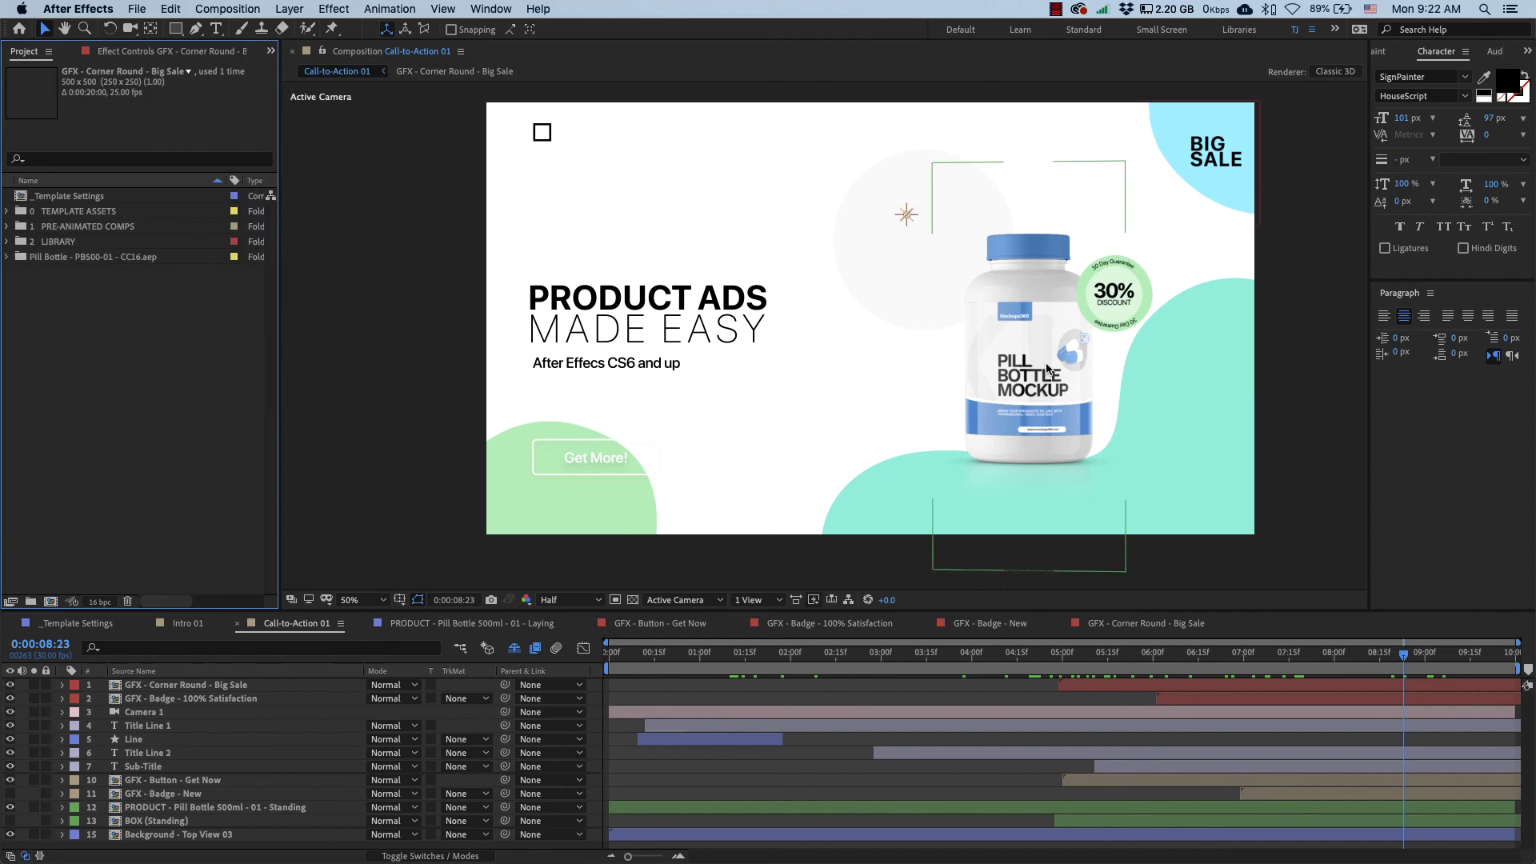